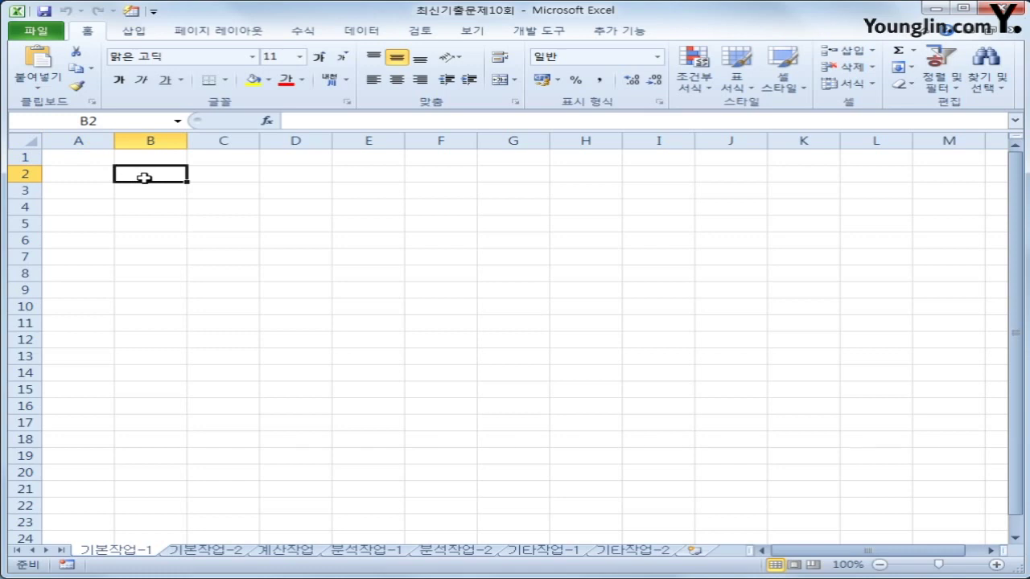
# Start a Microsoft Query import from an MS Access Database source, using the database file 판매현황.accdb.
pyautogui.click(359, 32)
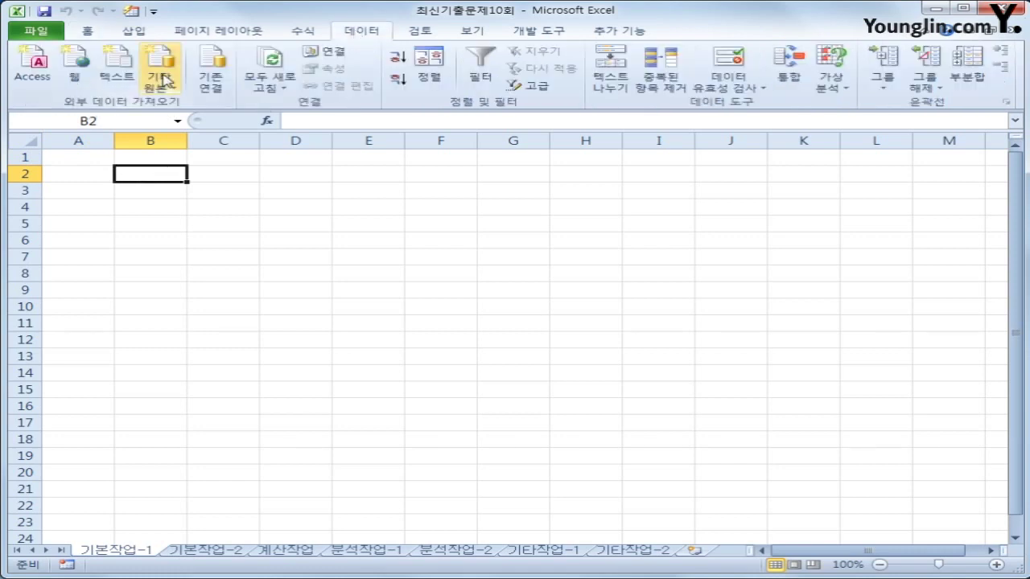
pyautogui.click(161, 77)
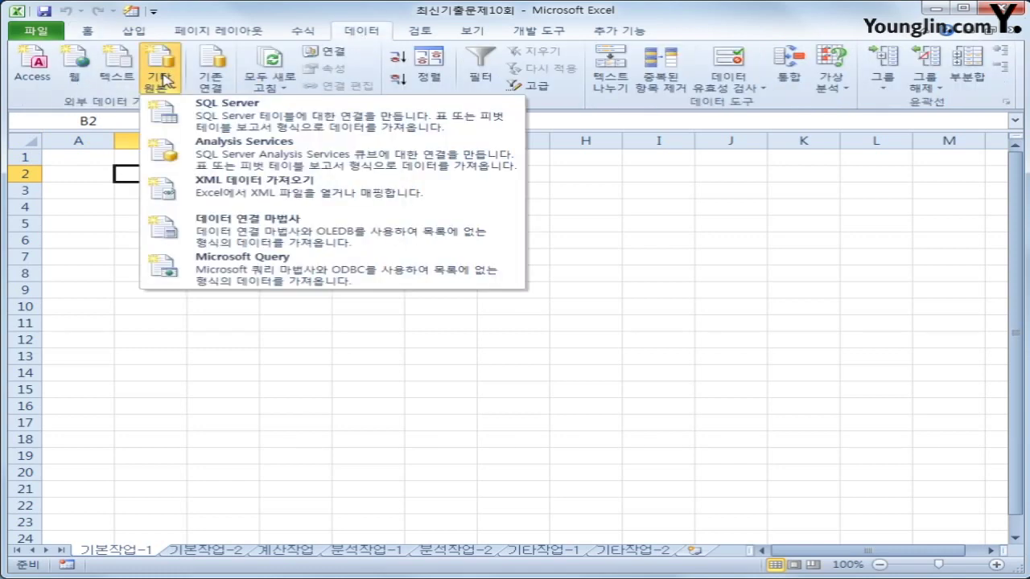
pyautogui.click(250, 281)
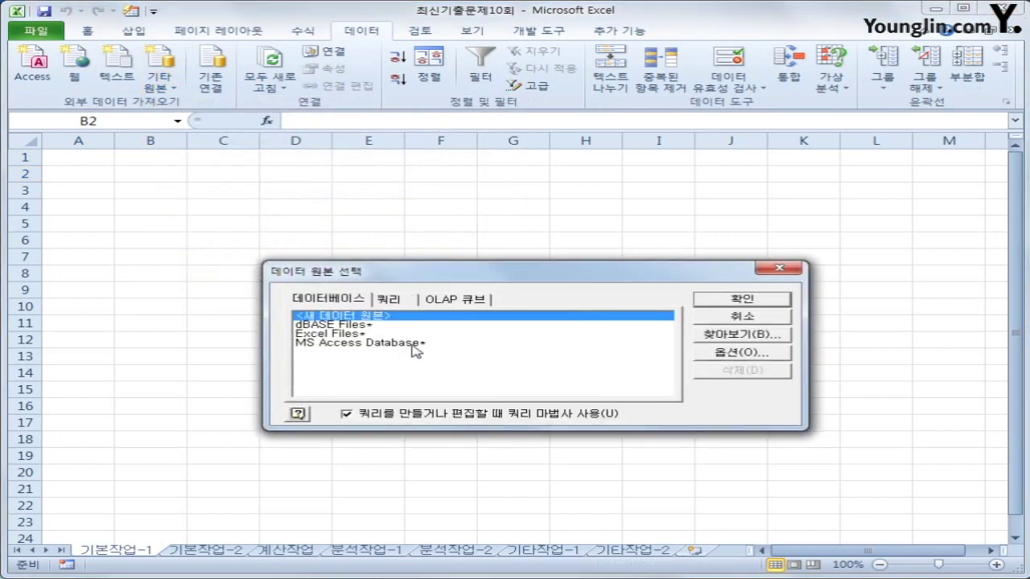
pyautogui.click(414, 344)
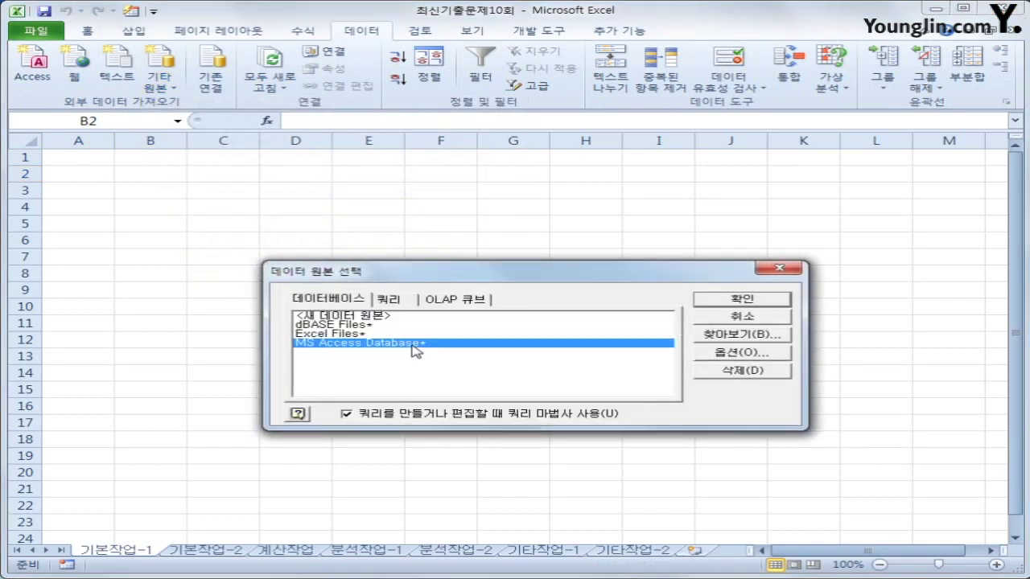
pyautogui.click(730, 300)
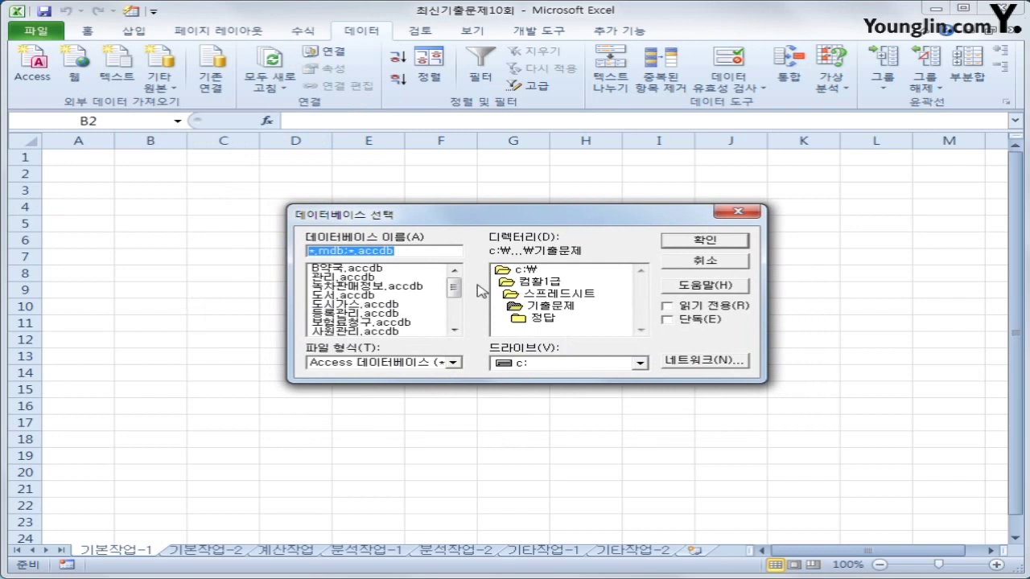
pyautogui.moveTo(454, 288); pyautogui.dragTo(458, 315)
pyautogui.click(411, 324)
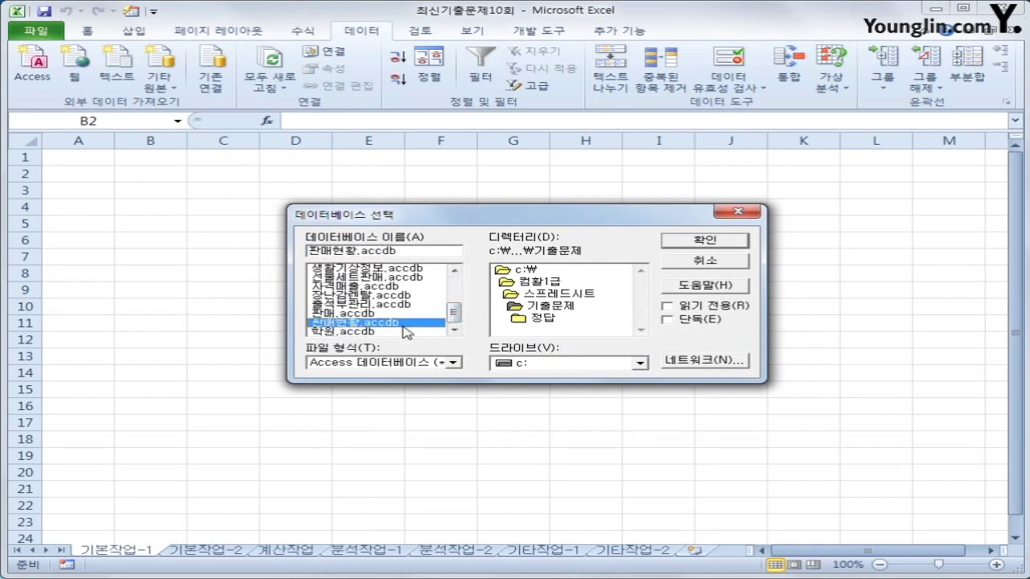
pyautogui.click(694, 242)
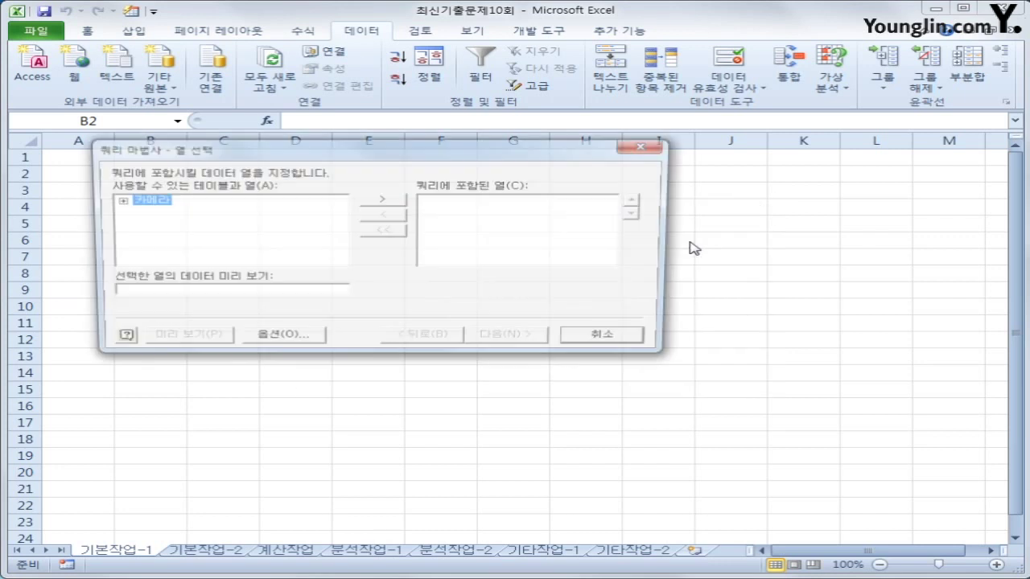
# Include the 제품모델명, 출시년도, 가격, 판매량 and 무게 columns of the 카메라 table in the query.
pyautogui.moveTo(394, 165); pyautogui.dragTo(557, 201)
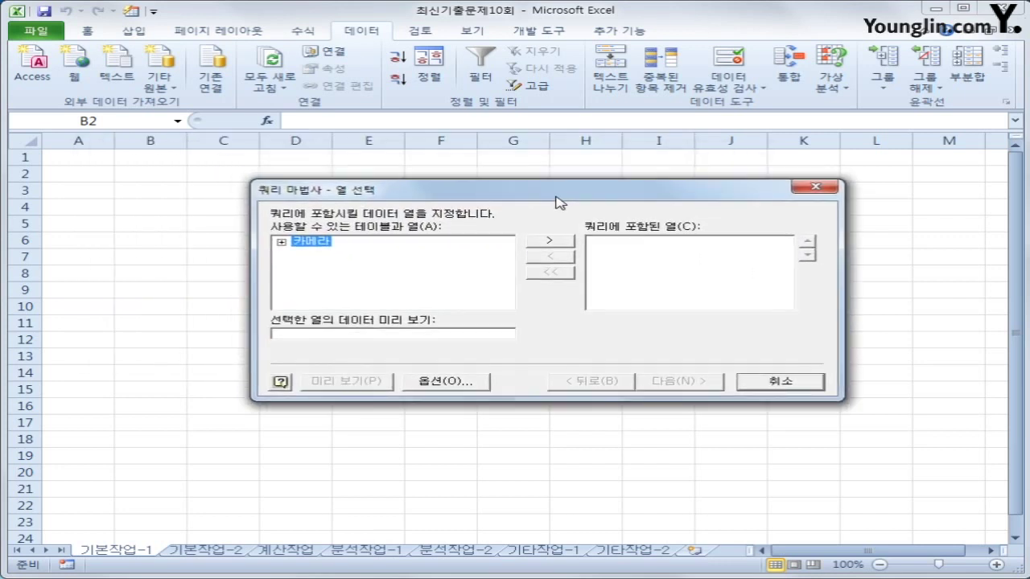
pyautogui.doubleClick(322, 244)
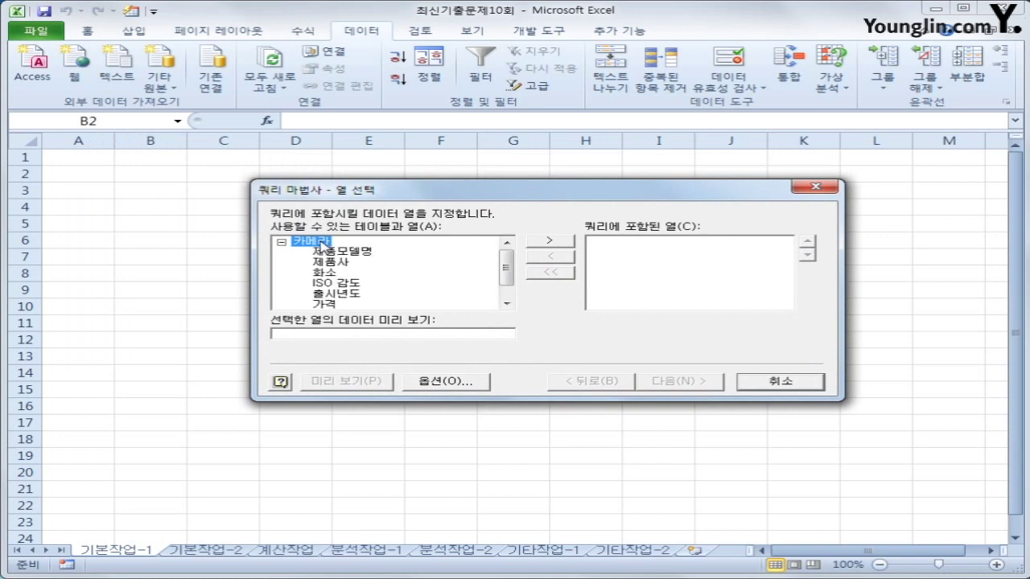
pyautogui.click(355, 253)
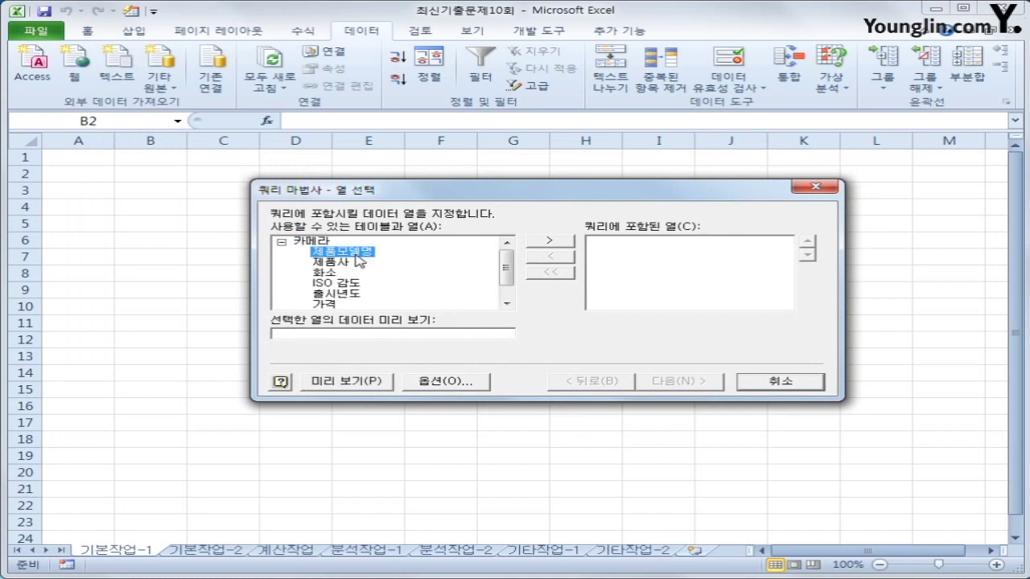
pyautogui.doubleClick(356, 253)
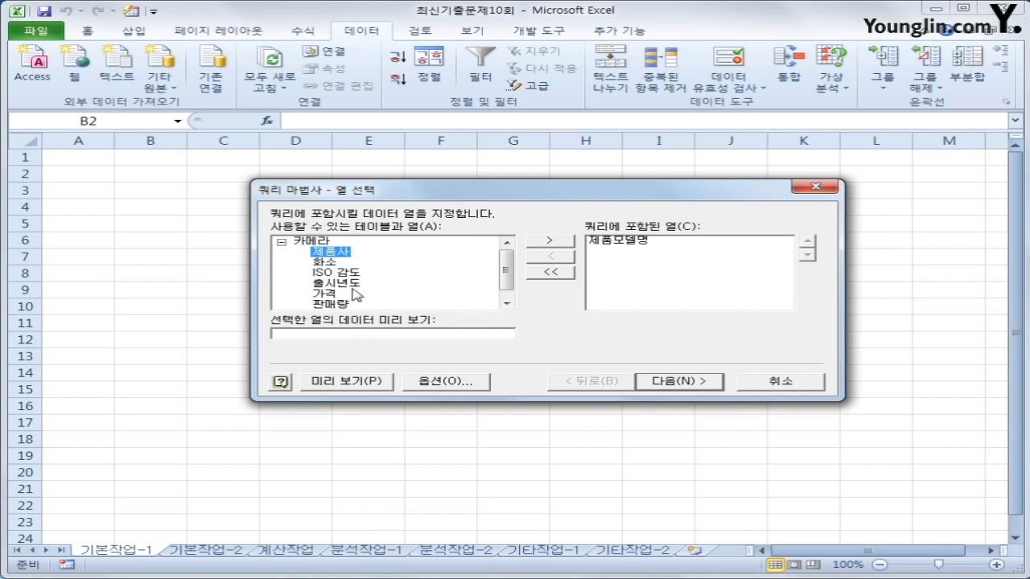
pyautogui.doubleClick(353, 285)
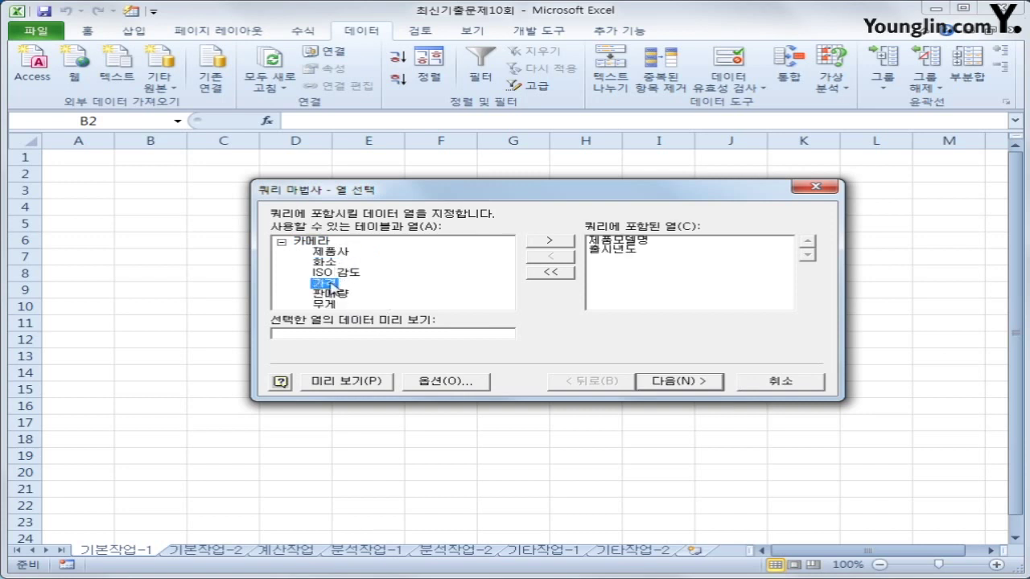
pyautogui.doubleClick(328, 286)
pyautogui.doubleClick(333, 285)
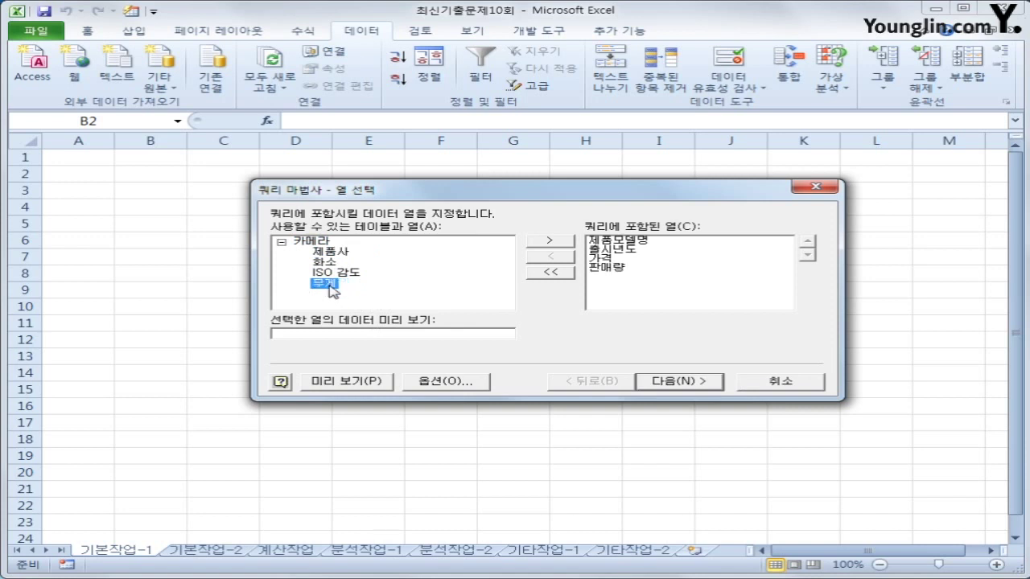
pyautogui.doubleClick(332, 286)
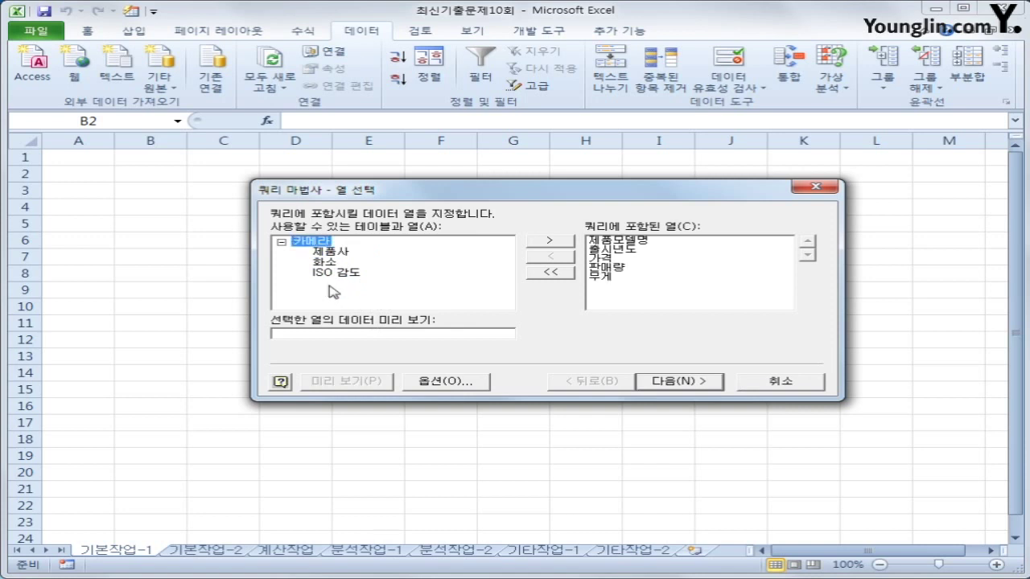
pyautogui.click(658, 382)
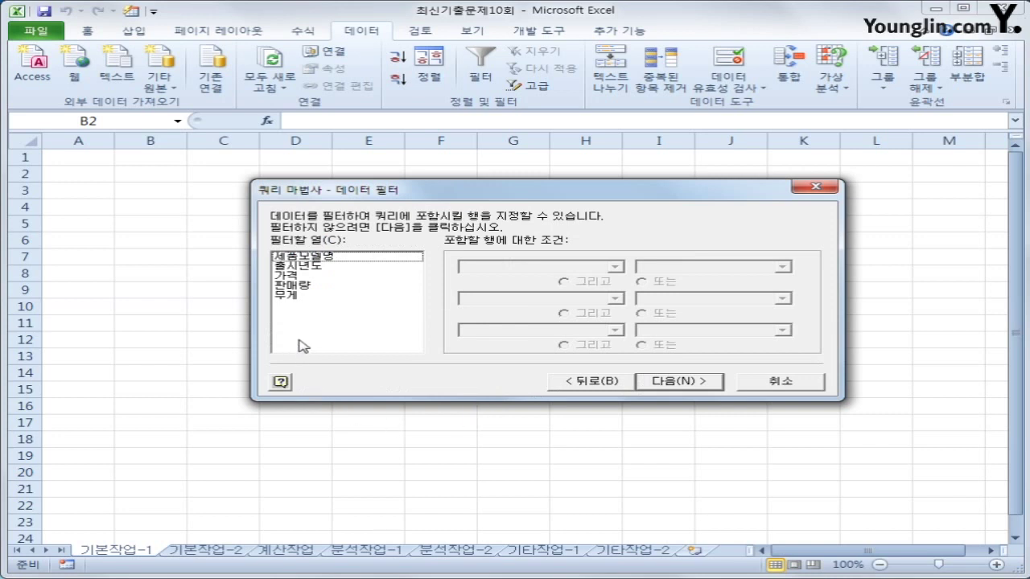
# Filter the query rows to those whose 출시년도 is <= 2015.
pyautogui.click(329, 267)
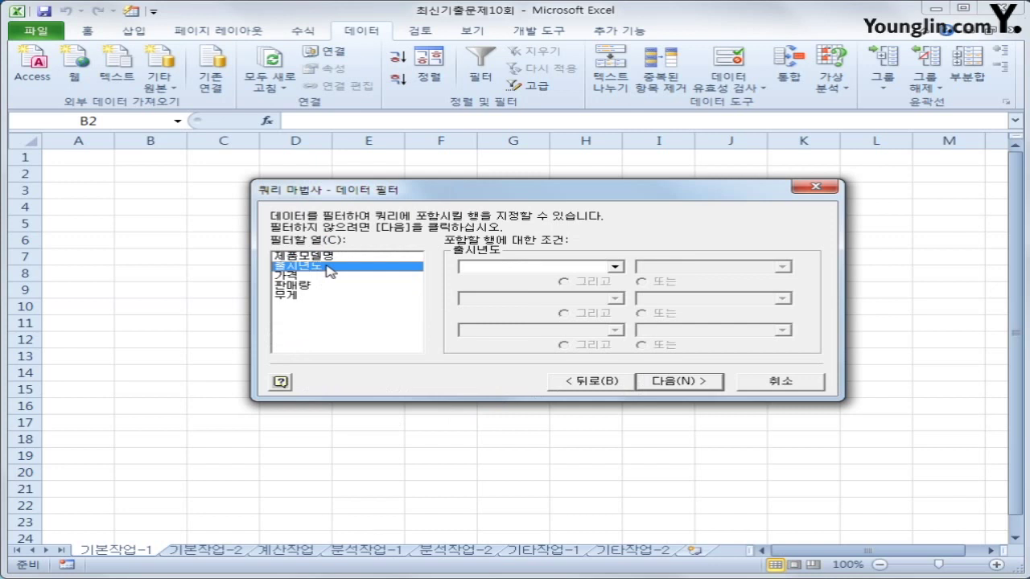
pyautogui.click(519, 271)
pyautogui.click(523, 334)
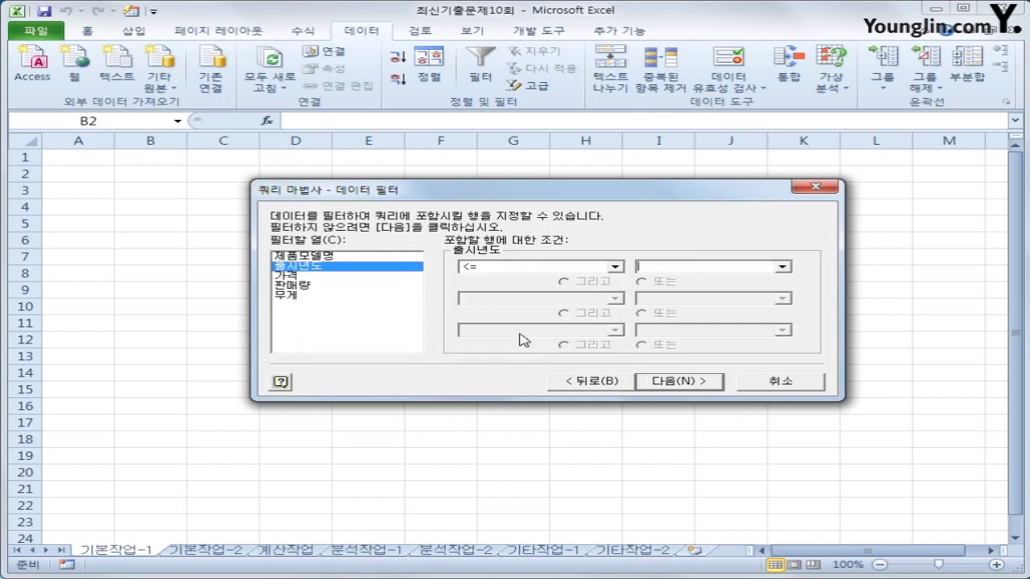
pyautogui.click(725, 270)
pyautogui.write('2015')
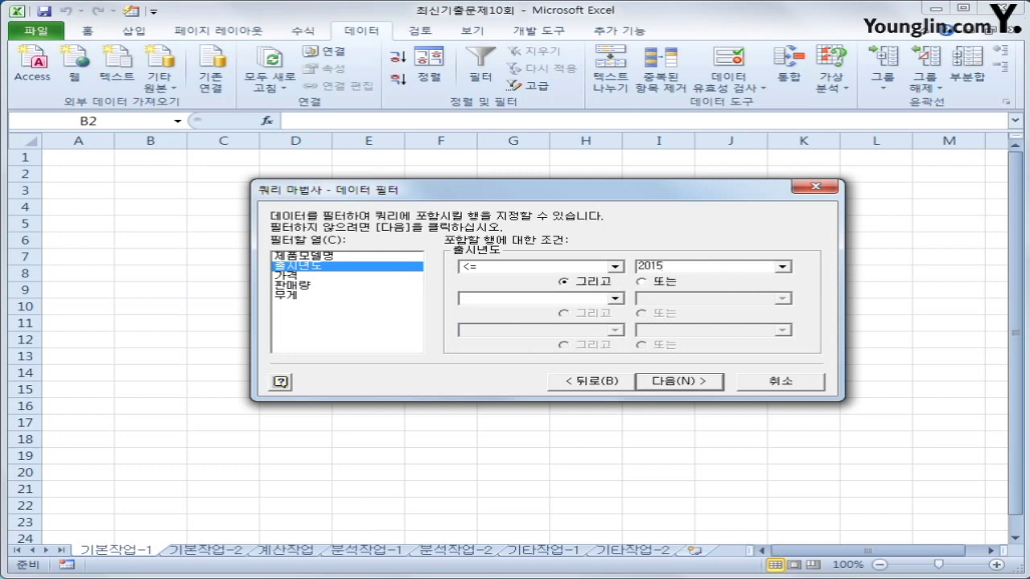
# Add a filter condition keeping only rows whose 가격 is < 1000000, and accept the filters.
pyautogui.click(362, 279)
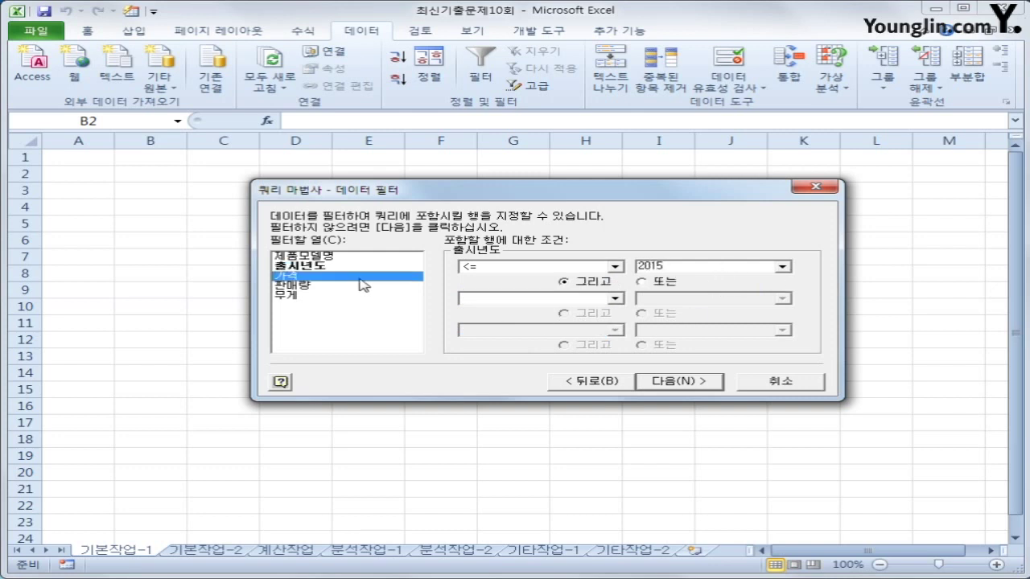
pyautogui.click(534, 267)
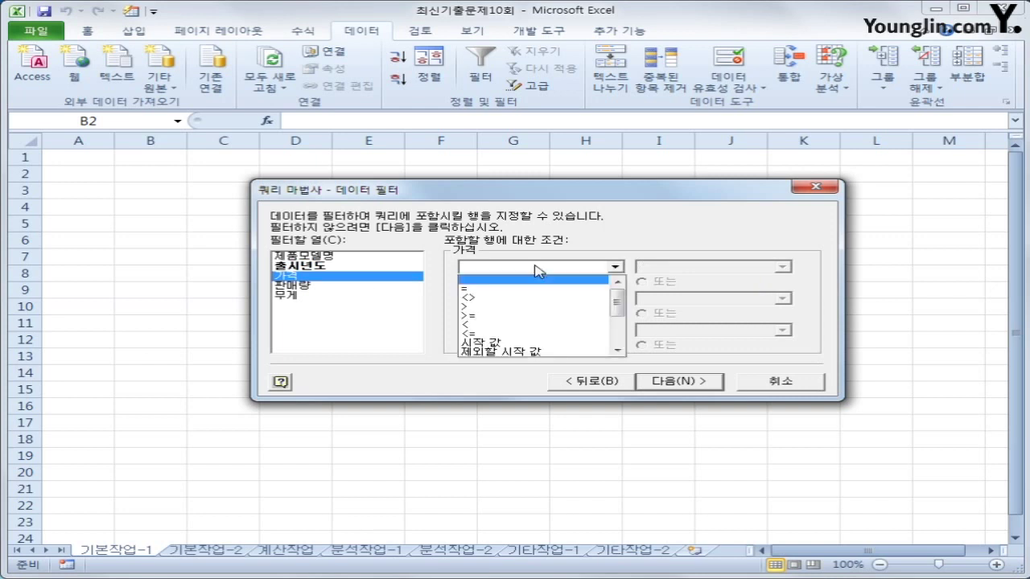
pyautogui.click(530, 325)
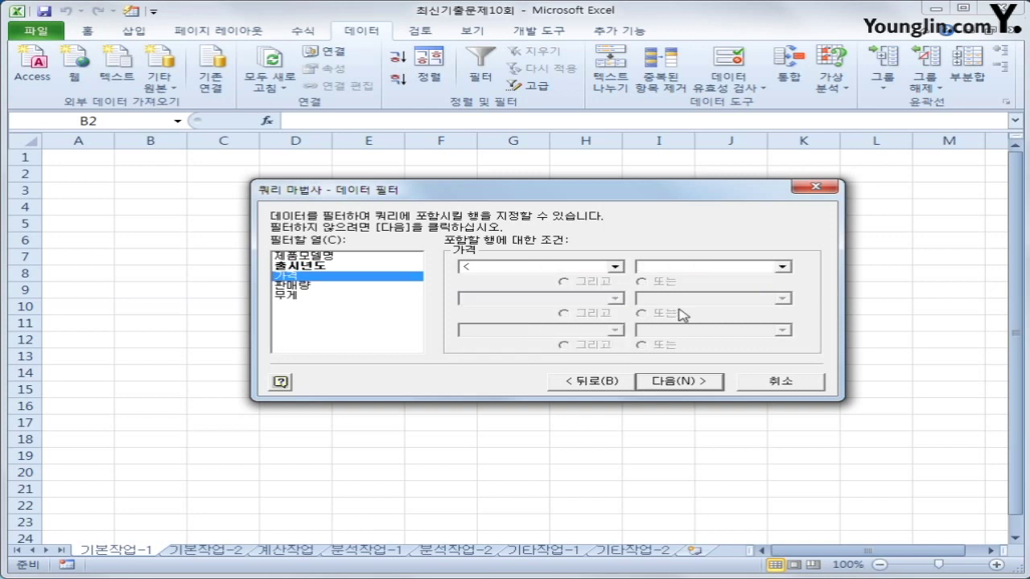
pyautogui.write('1000000')
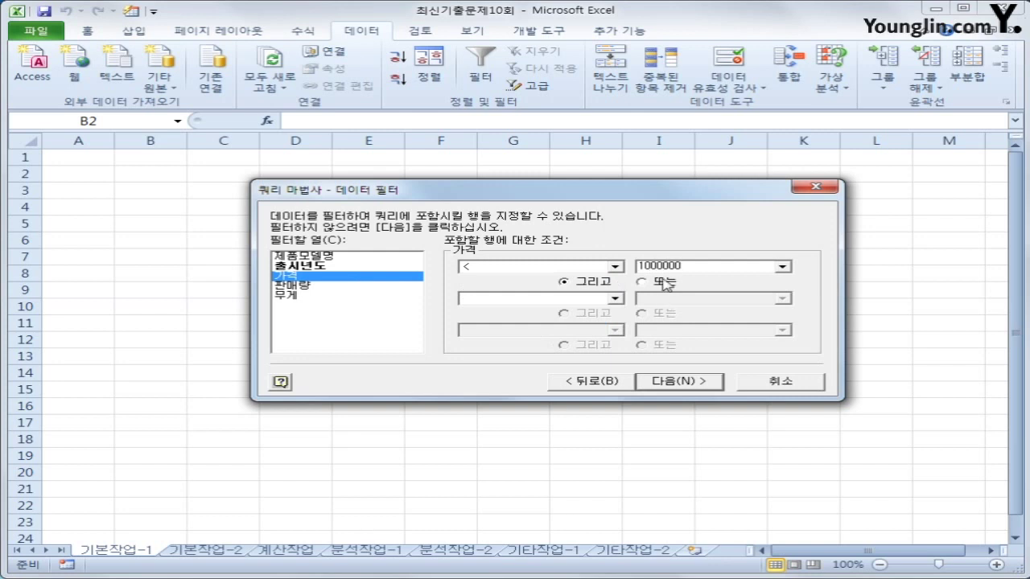
pyautogui.click(678, 383)
# Sort the query by 출시년도 ascending (오름차순) and, as second criterion, by 가격 descending (내림차순).
pyautogui.click(464, 268)
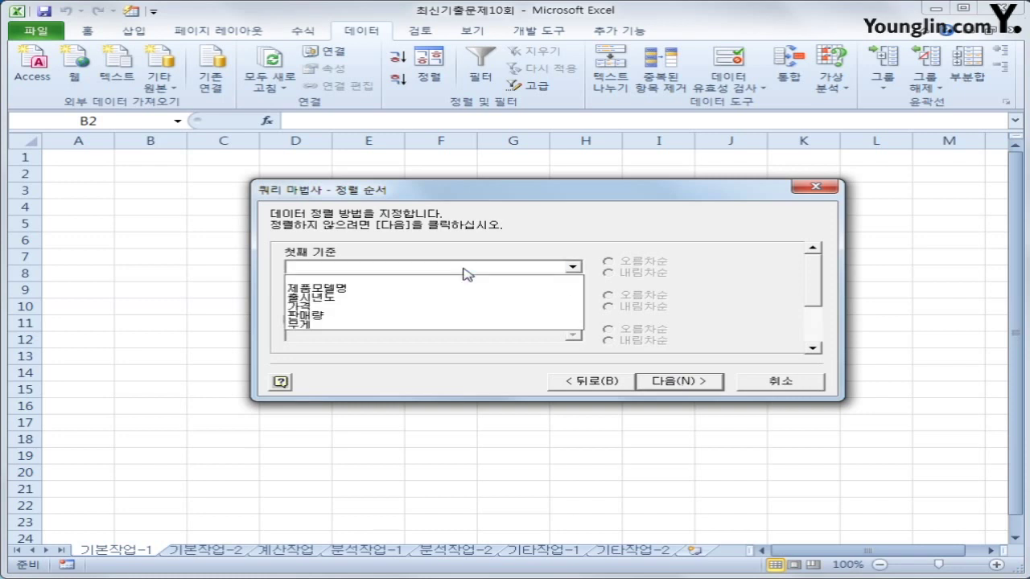
pyautogui.click(463, 299)
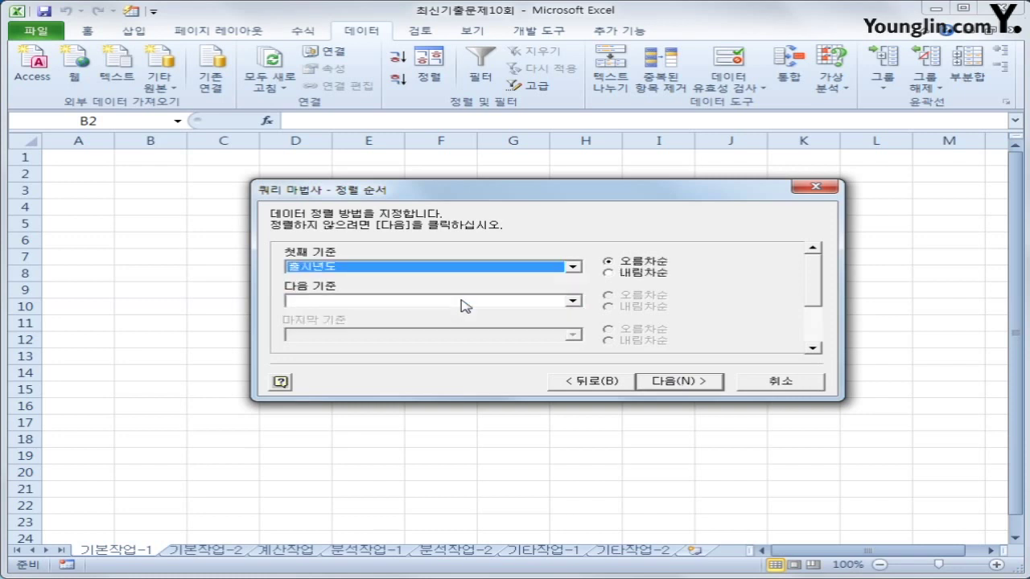
pyautogui.click(465, 310)
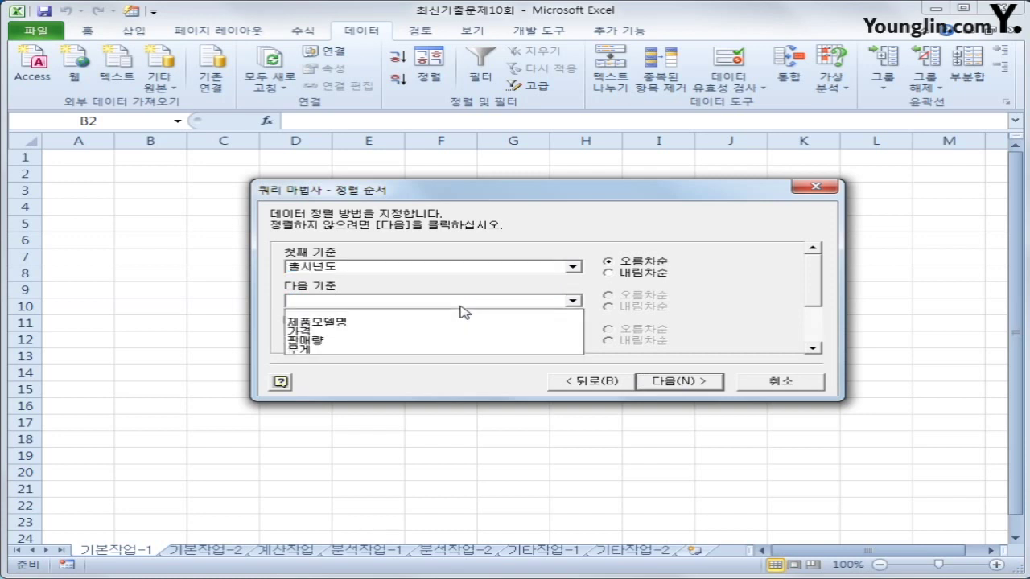
pyautogui.click(460, 331)
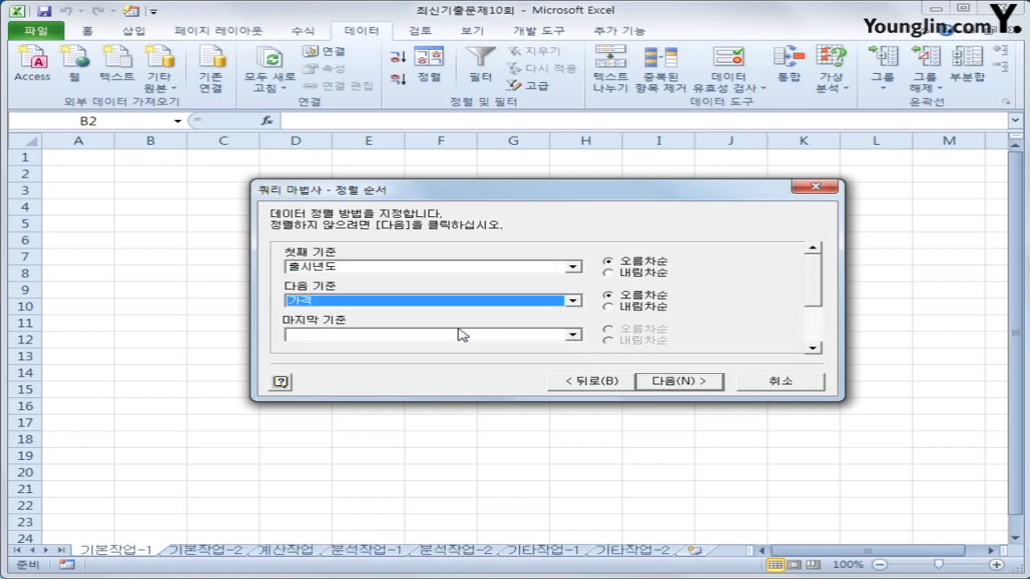
pyautogui.click(608, 307)
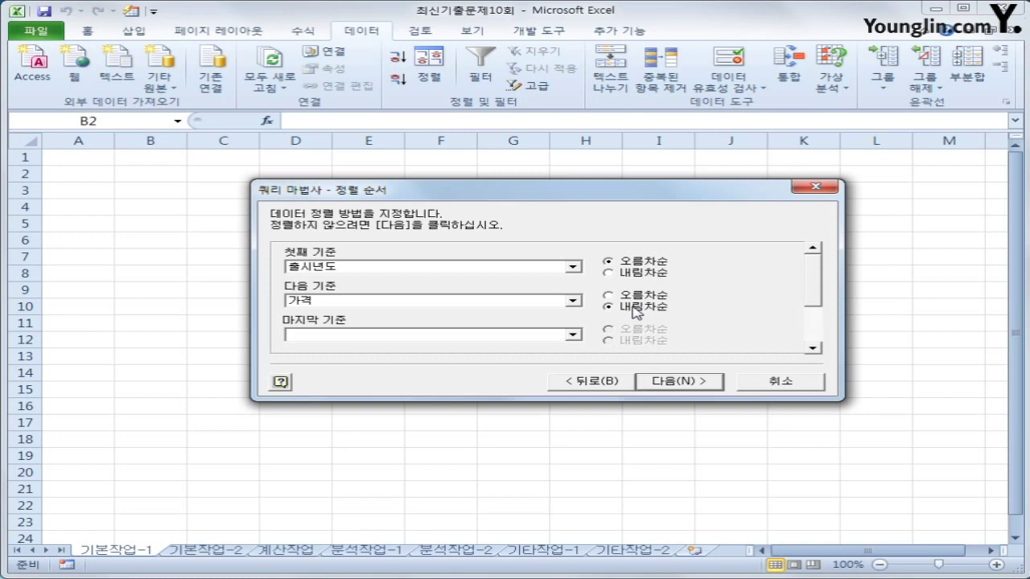
pyautogui.click(671, 382)
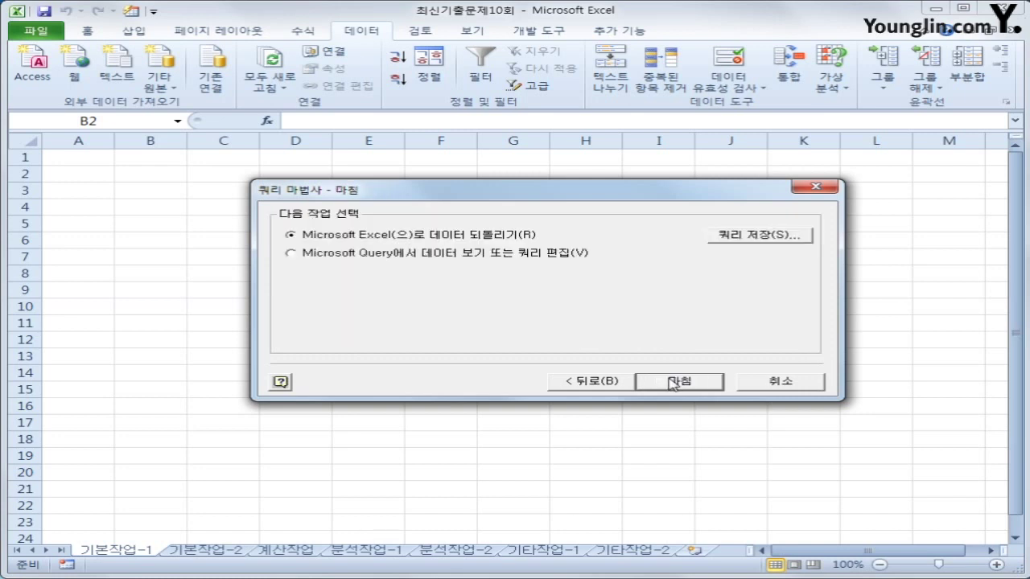
# Finish the query and return its data to Excel as a table in the existing worksheet at $B$2.
pyautogui.click(672, 383)
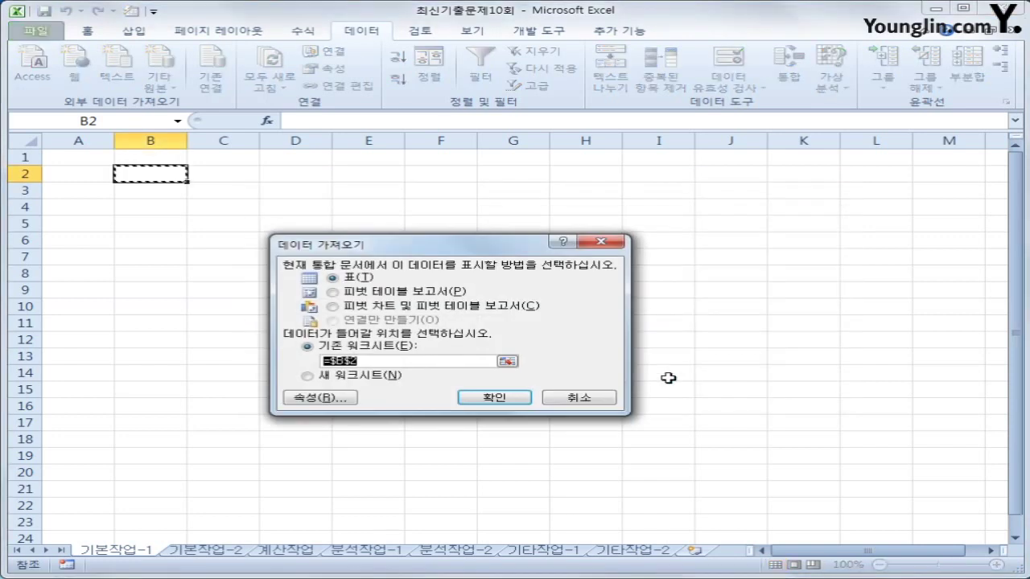
pyautogui.click(494, 397)
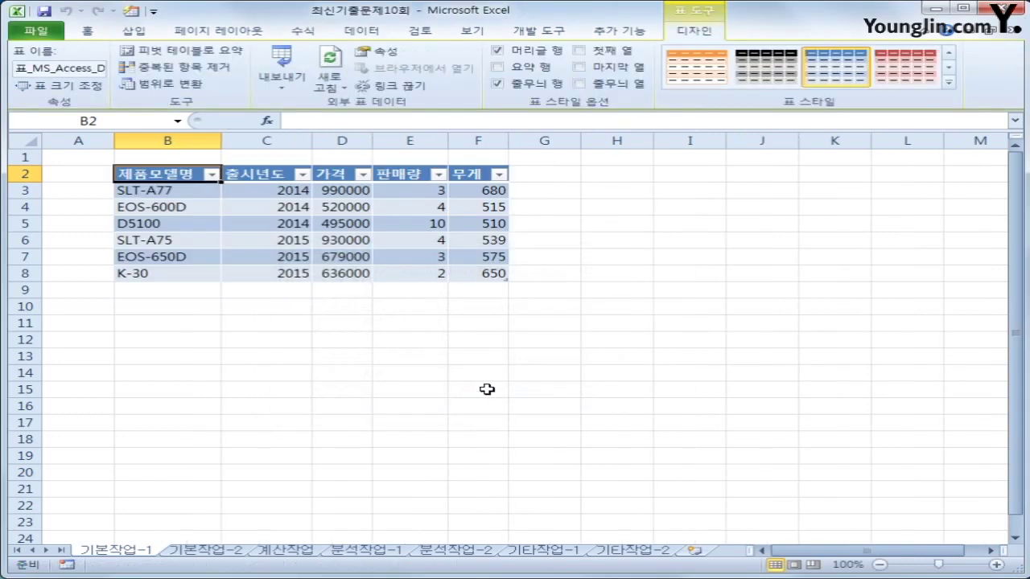
# On the 기본작업-2 sheet, copy the 가격 heading from F2 to cell A18.
pyautogui.click(211, 552)
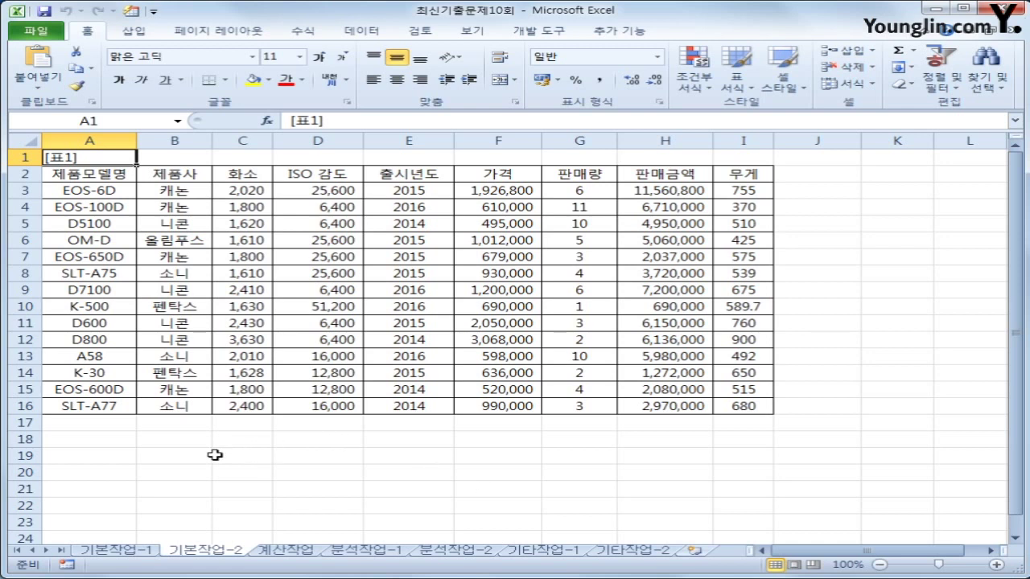
pyautogui.click(471, 174)
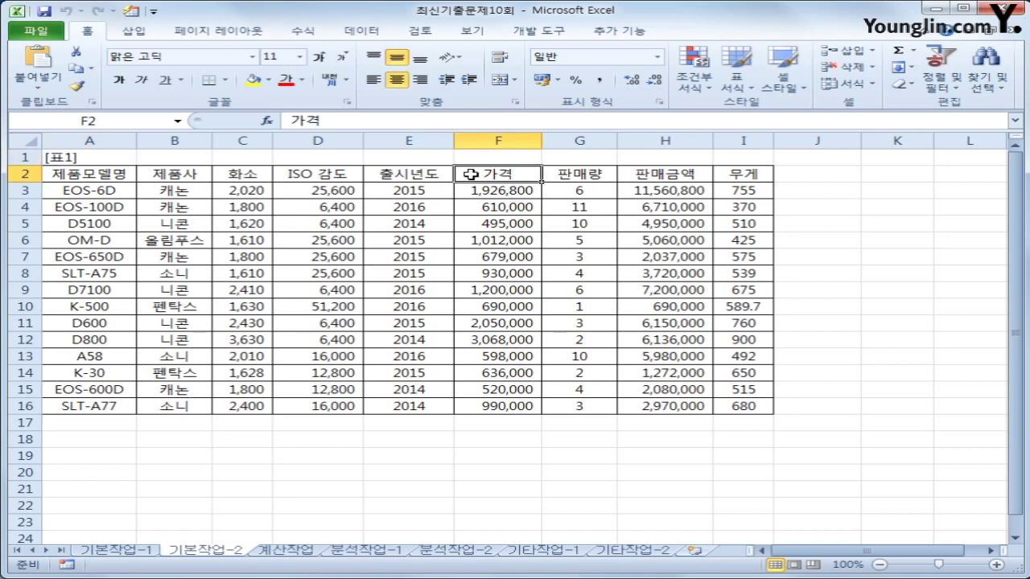
pyautogui.hotkey('ctrl', 'c')
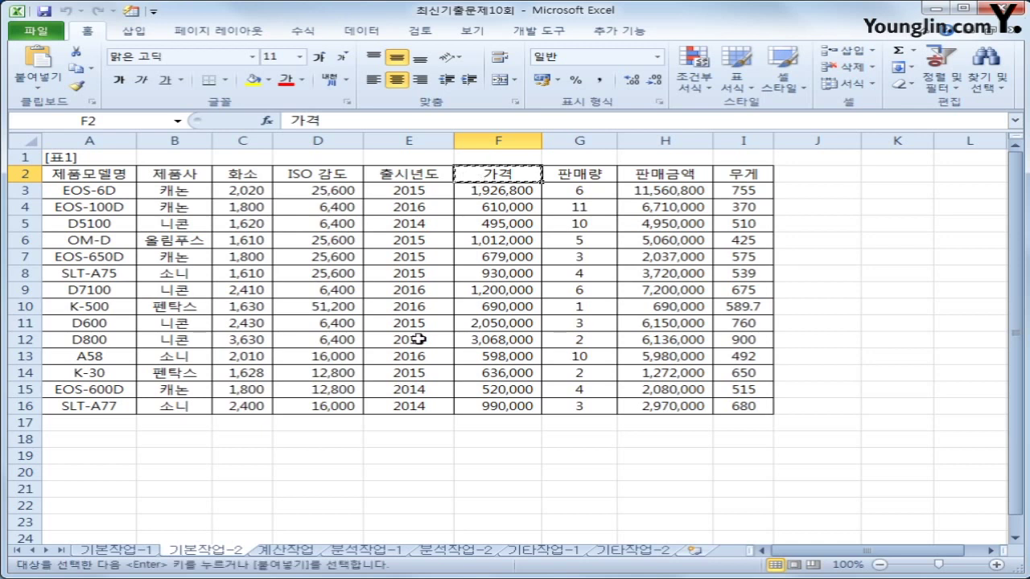
pyautogui.click(121, 448)
pyautogui.hotkey('ctrl', 'v')
# Enter the criterion >=500000 in A19 under the 가격 heading.
pyautogui.click(115, 457)
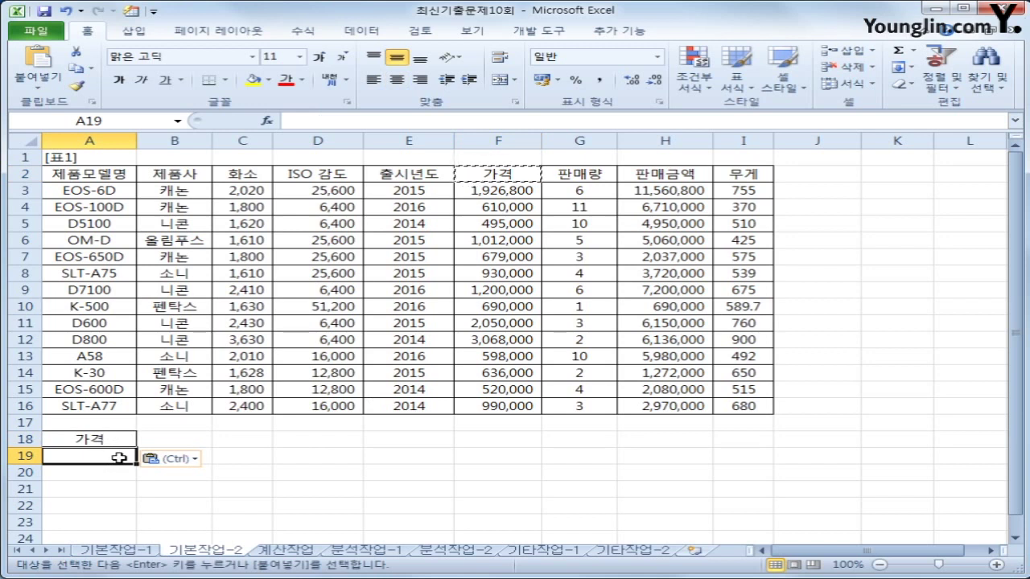
pyautogui.write('>=50')
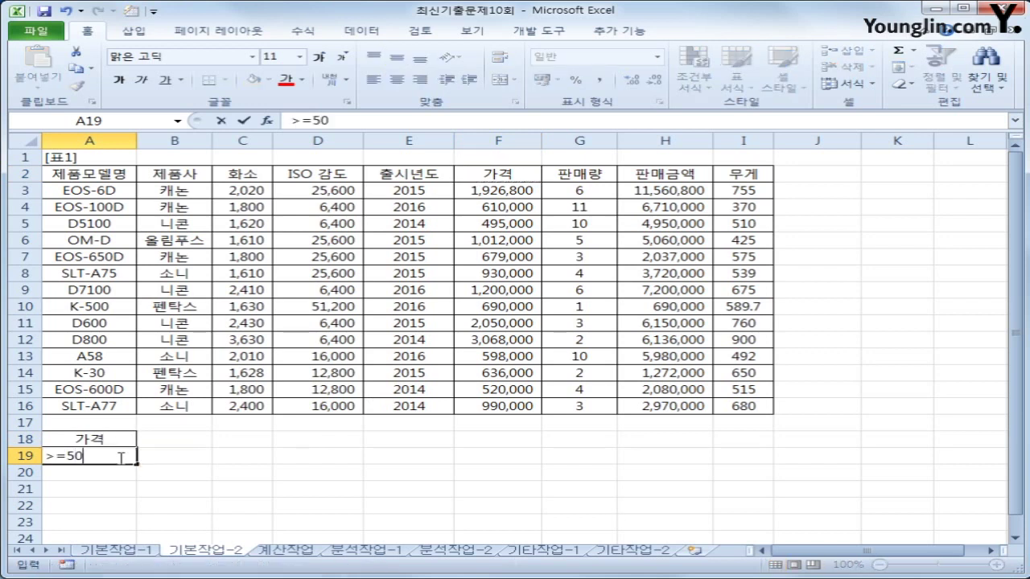
pyautogui.write('0000')
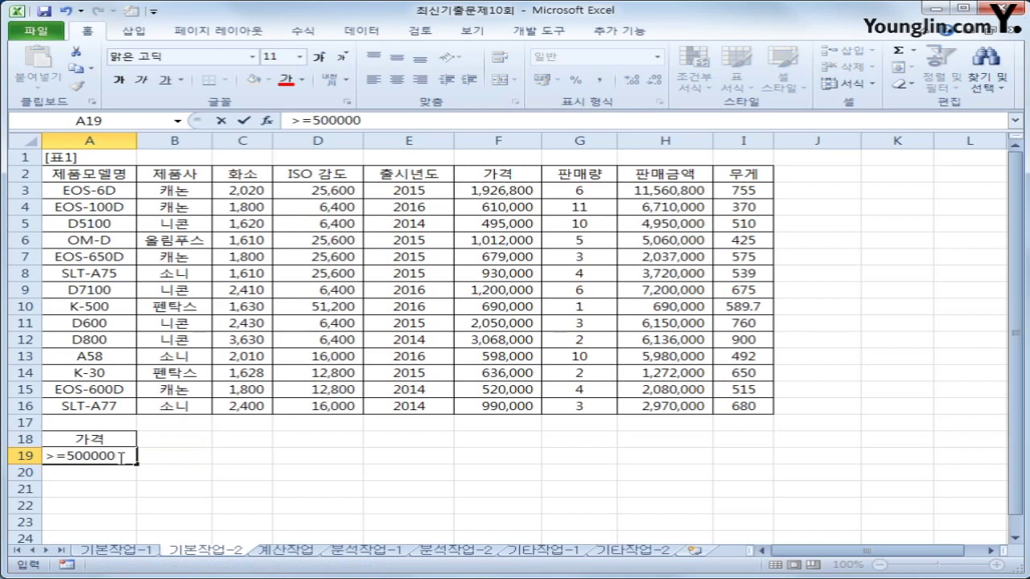
pyautogui.press('Return')
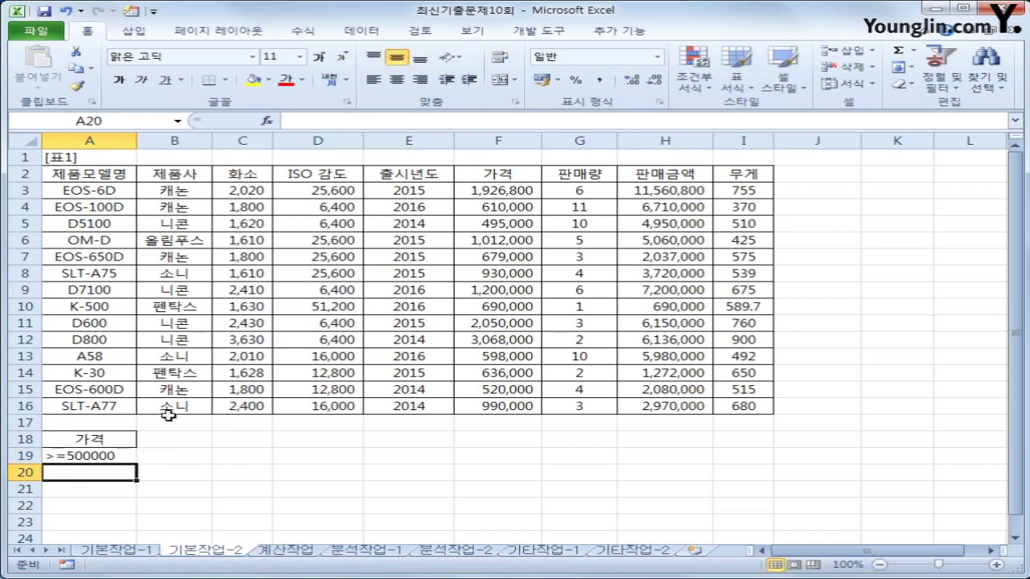
# Copy the 판매량 heading from G2 to B18 and enter the criterion >=5 in B19.
pyautogui.click(570, 179)
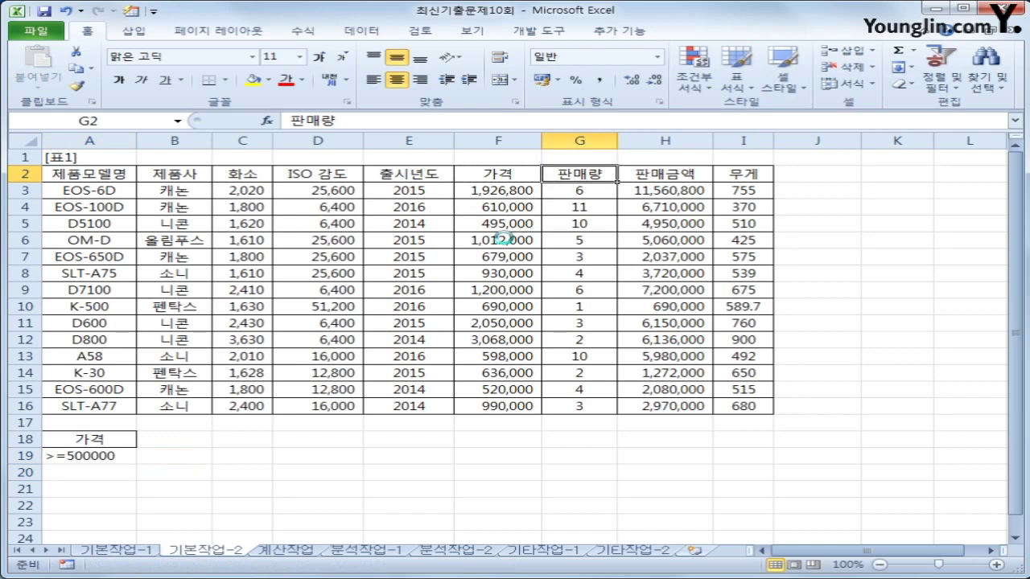
pyautogui.hotkey('ctrl', 'c')
pyautogui.click(192, 439)
pyautogui.hotkey('ctrl', 'v')
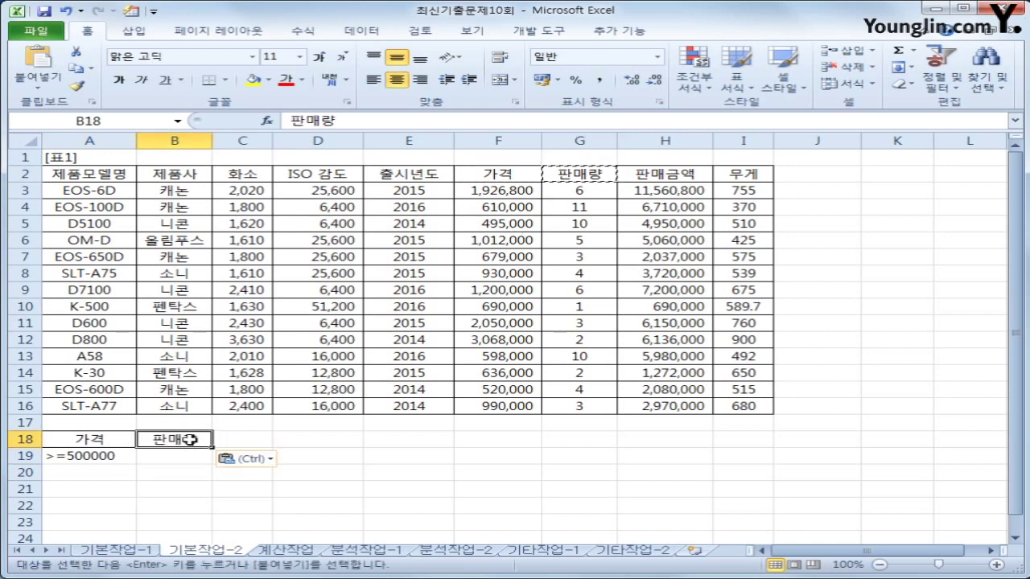
pyautogui.click(176, 457)
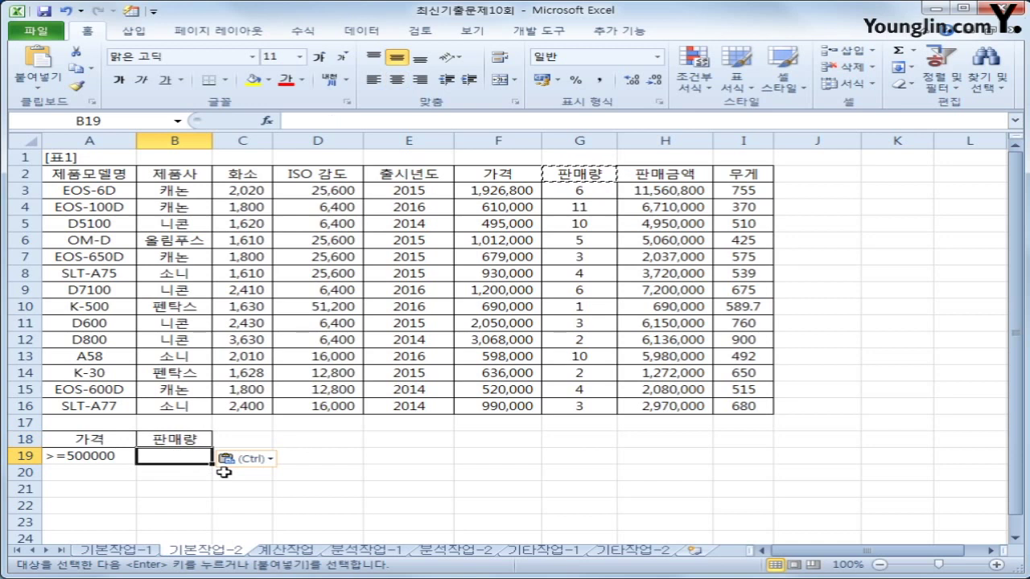
pyautogui.write('>=5')
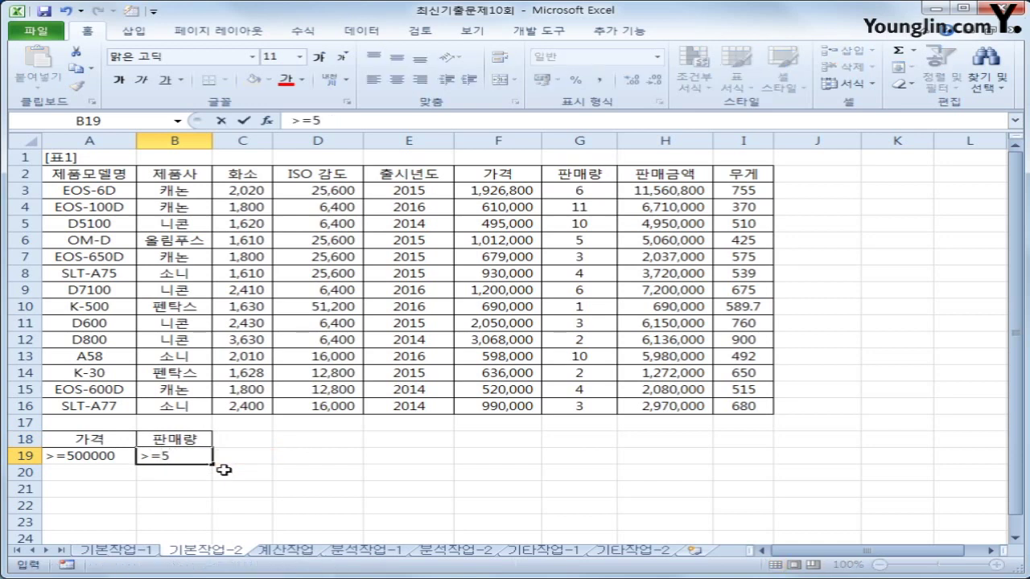
pyautogui.press('Return')
pyautogui.moveTo(98, 459); pyautogui.dragTo(185, 463)
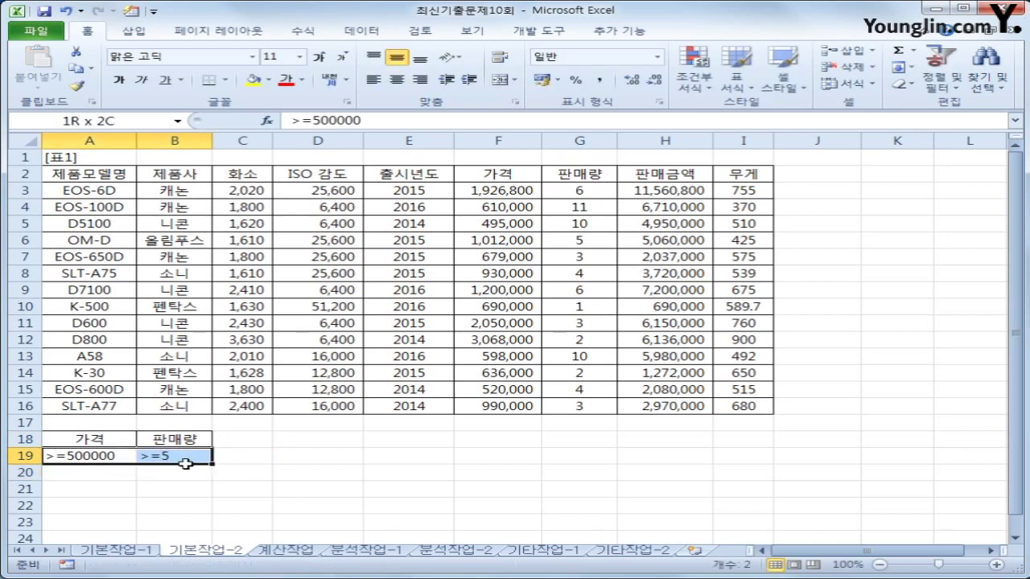
pyautogui.click(271, 476)
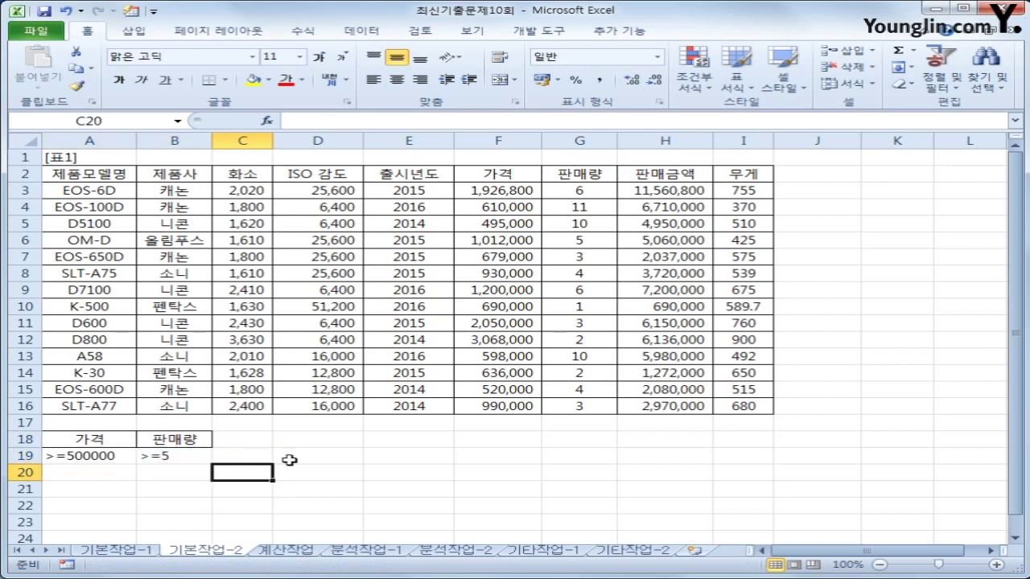
# Copy the 제품모델명, 제품사, 출시년도, 가격 and 판매량 headings from row 2 to the cells starting at A22.
pyautogui.click(184, 172)
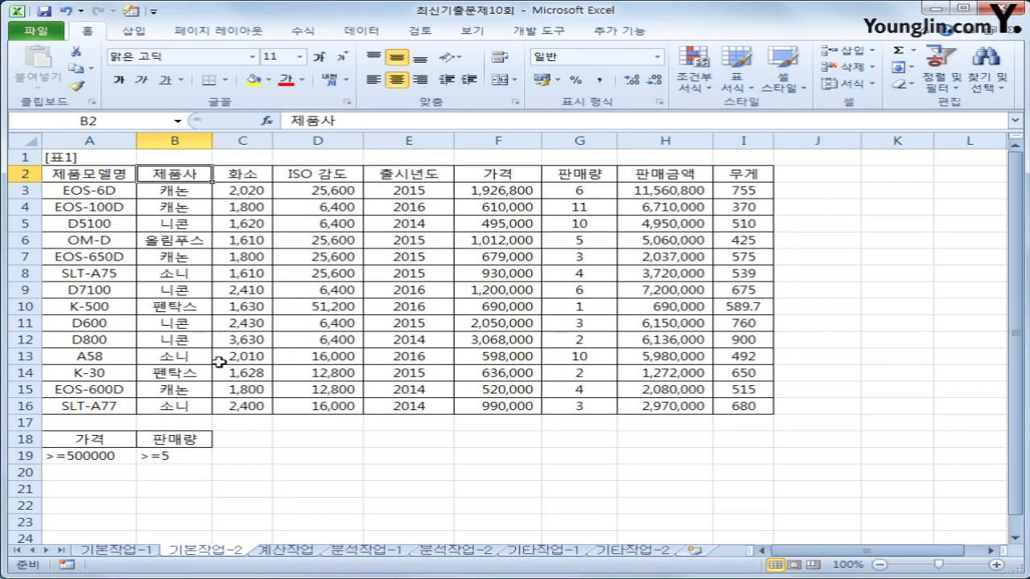
pyautogui.click(102, 174)
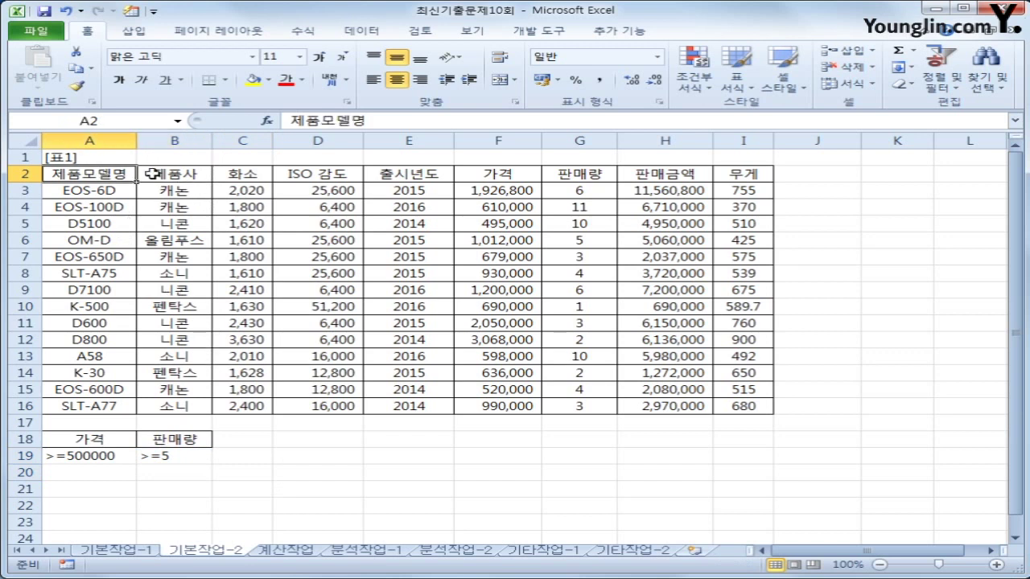
pyautogui.keyDown('ctrl'); pyautogui.click(177, 174); pyautogui.keyUp('ctrl')
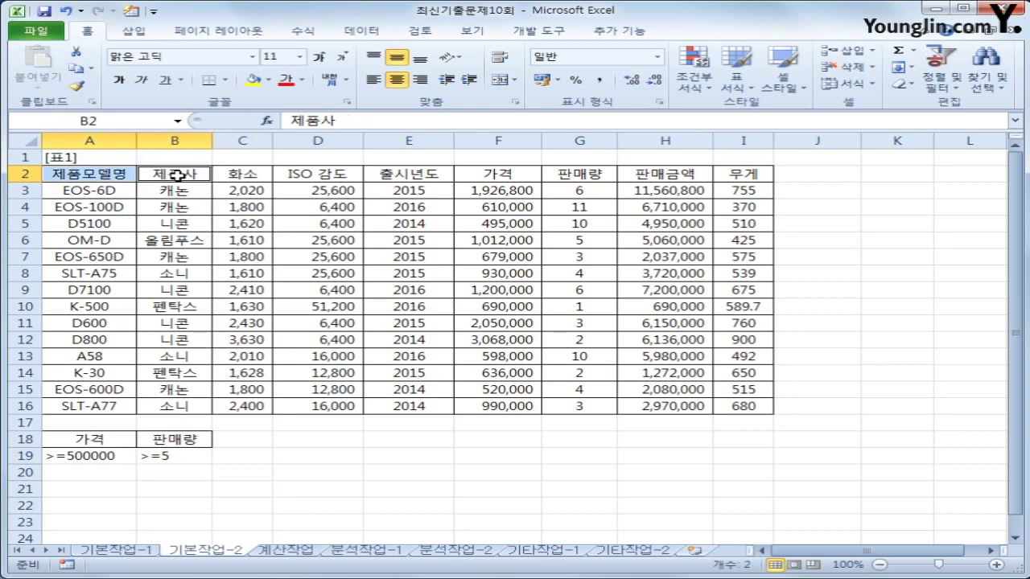
pyautogui.keyDown('ctrl'); pyautogui.click(406, 174); pyautogui.keyUp('ctrl')
pyautogui.keyDown('ctrl'); pyautogui.click(486, 174); pyautogui.keyUp('ctrl')
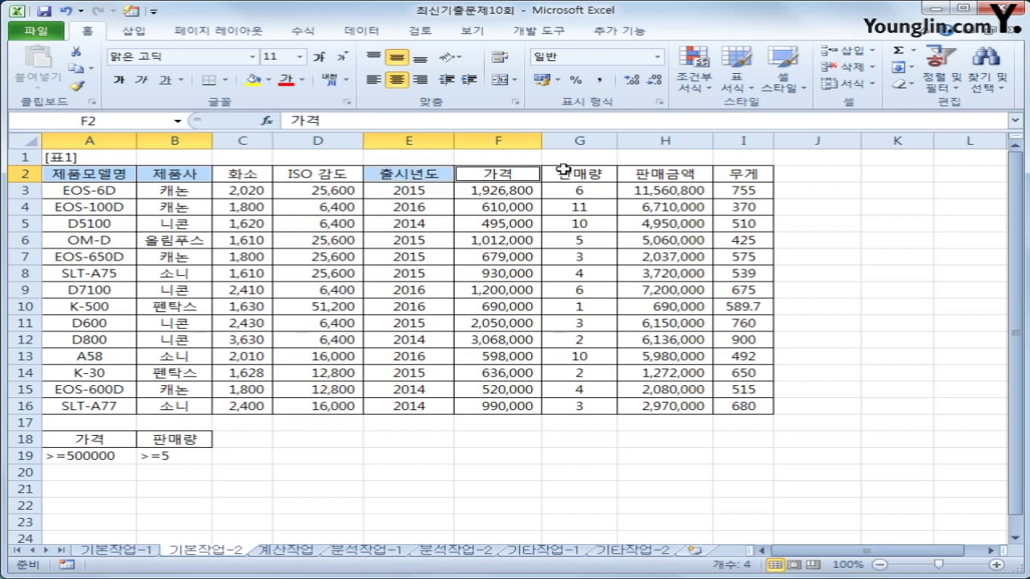
pyautogui.keyDown('ctrl'); pyautogui.click(600, 172); pyautogui.keyUp('ctrl')
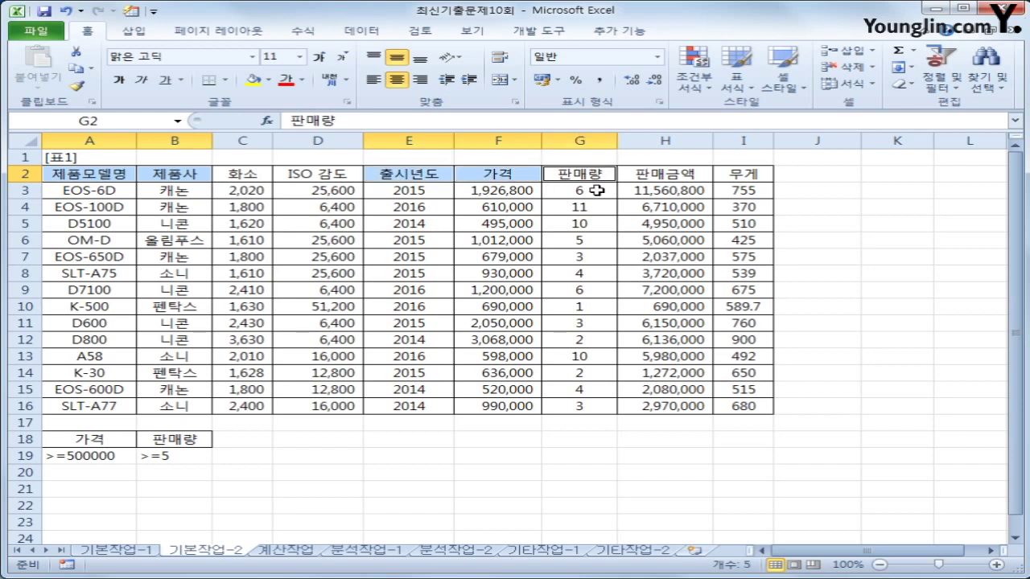
pyautogui.hotkey('ctrl', 'c')
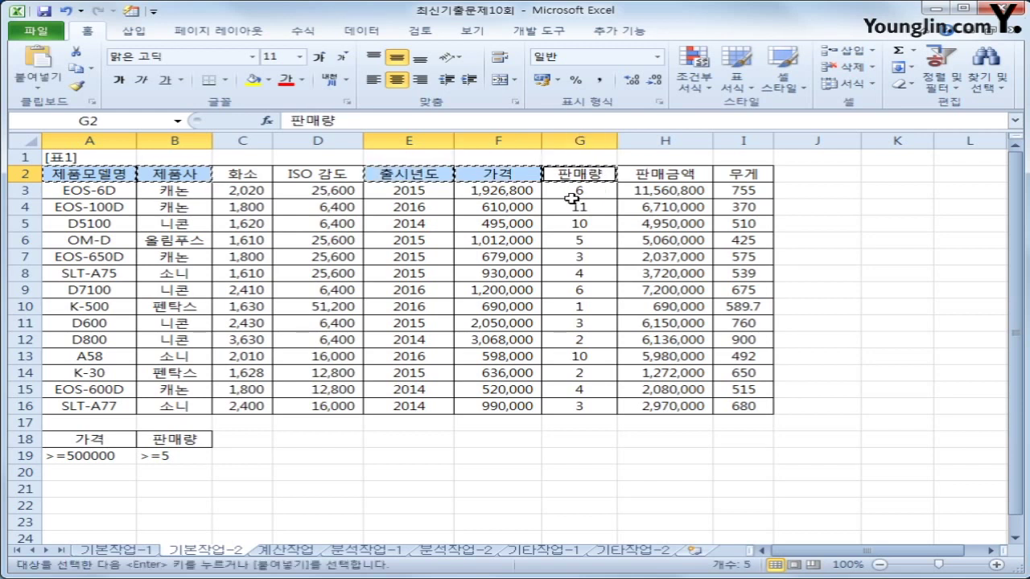
pyautogui.click(96, 505)
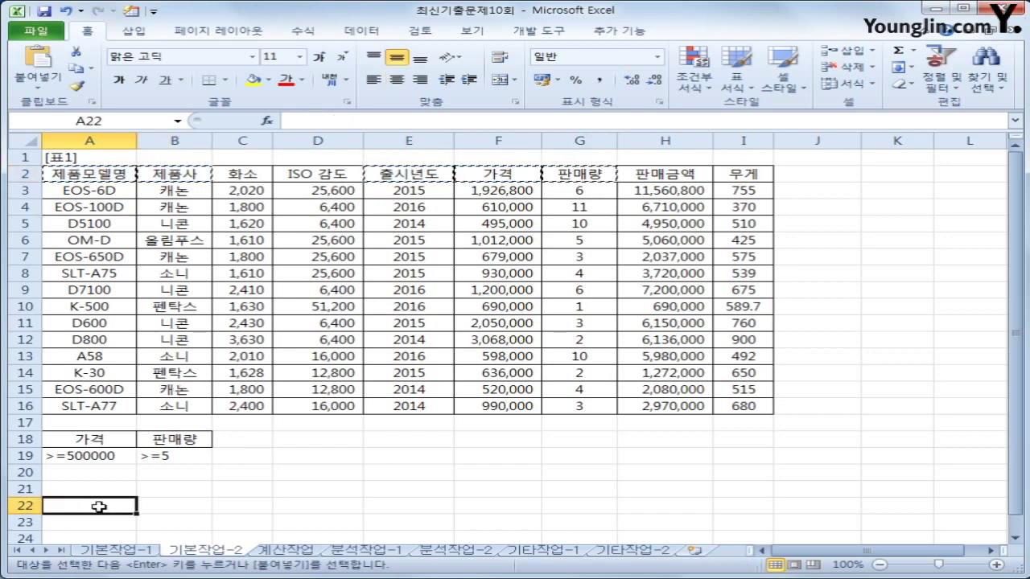
pyautogui.hotkey('ctrl', 'v')
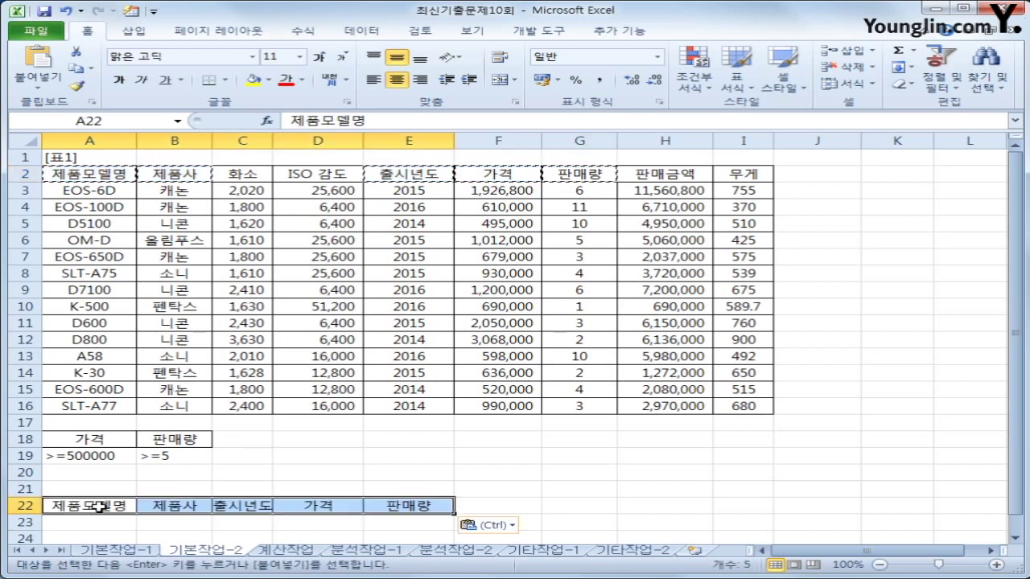
# Set up an advanced filter on the list $A$2:$I$16 with $A$18:$B$19 as its criteria range.
pyautogui.click(165, 207)
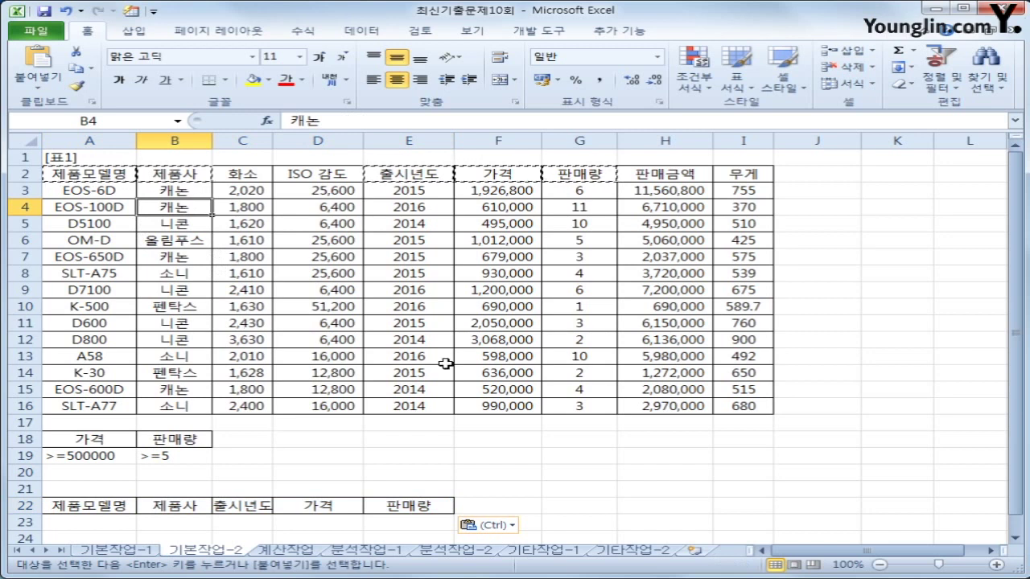
pyautogui.click(361, 31)
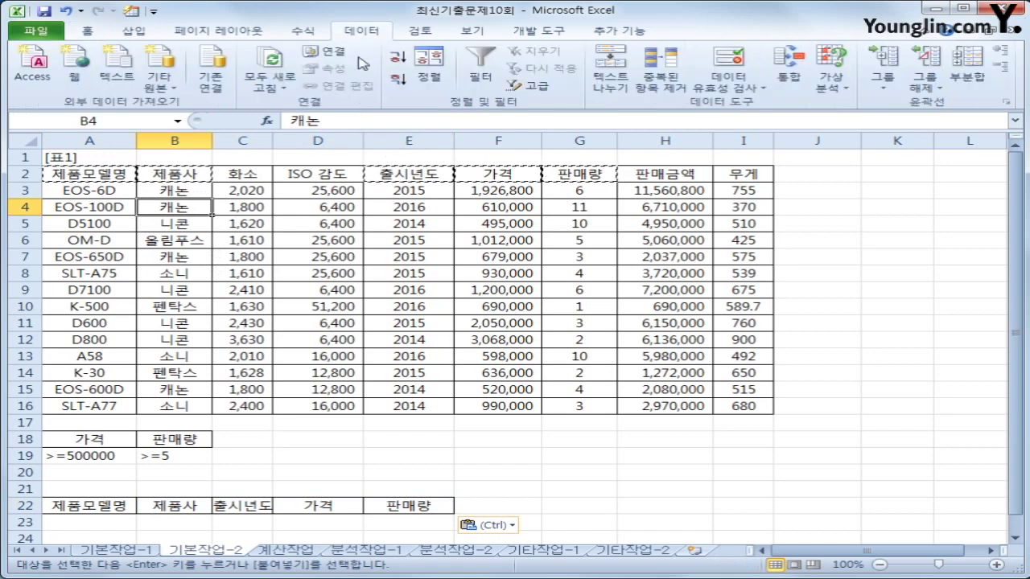
pyautogui.click(532, 85)
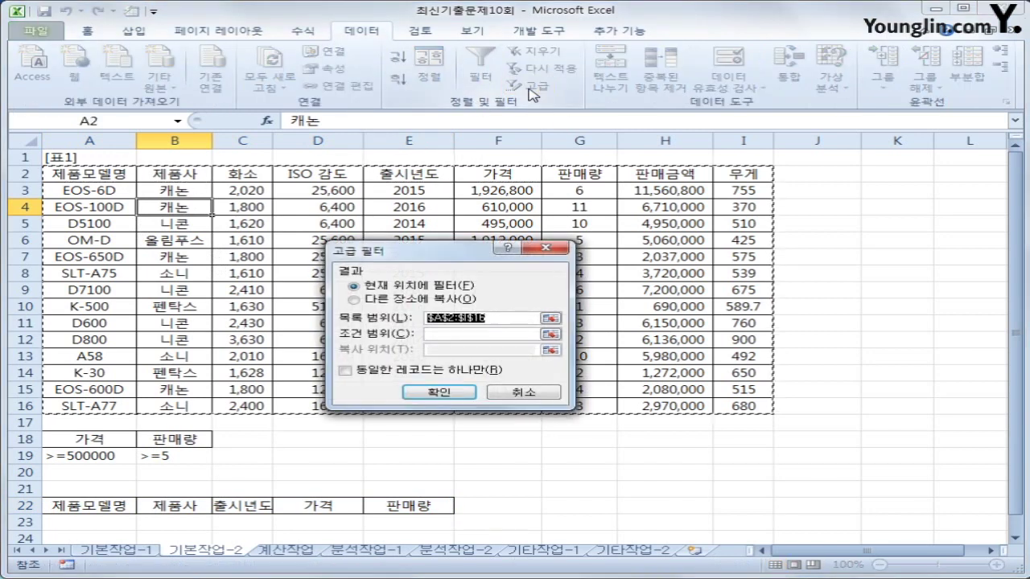
pyautogui.click(512, 335)
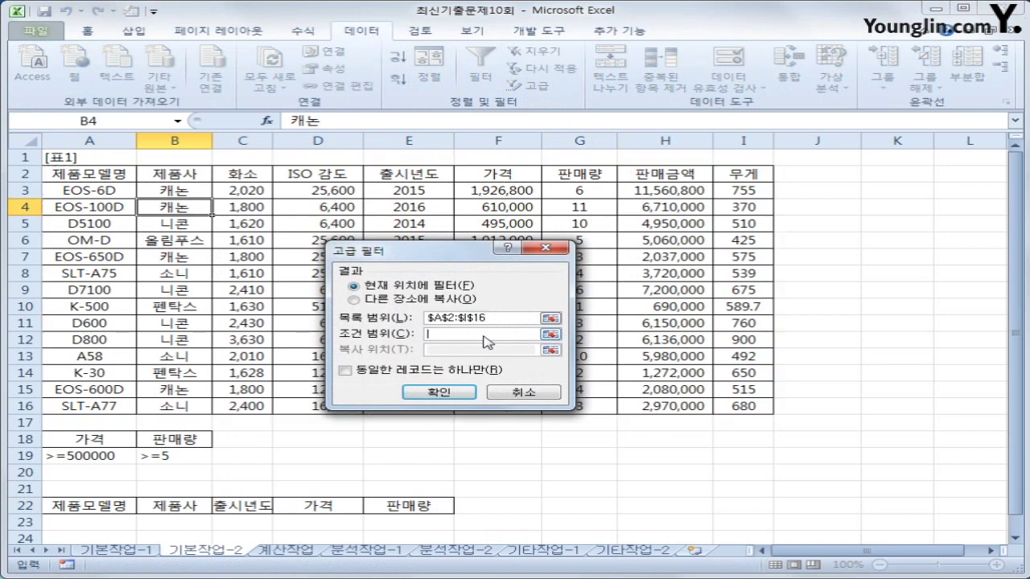
pyautogui.moveTo(109, 437); pyautogui.dragTo(163, 455)
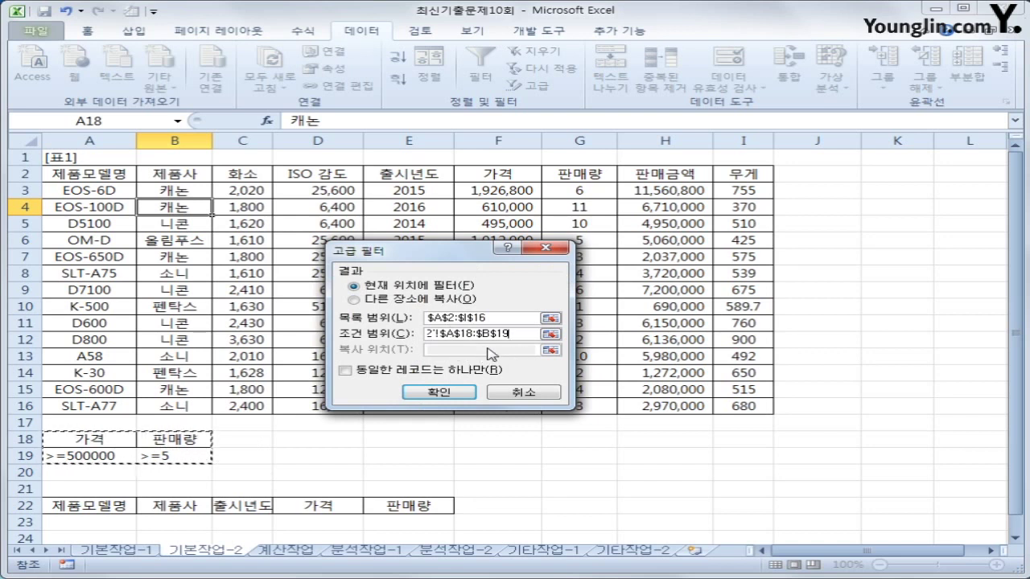
# Make the advanced filter copy its results to another location, $A$22:$E$22, then run it and check the extracted 가격 and 판매량 values.
pyautogui.click(400, 302)
pyautogui.click(483, 351)
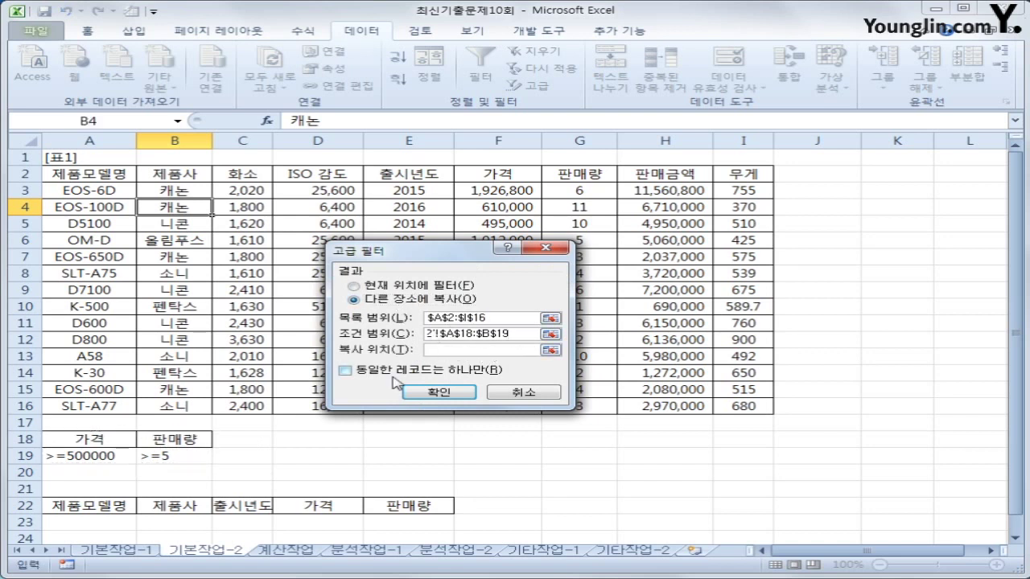
pyautogui.moveTo(97, 506); pyautogui.dragTo(396, 506)
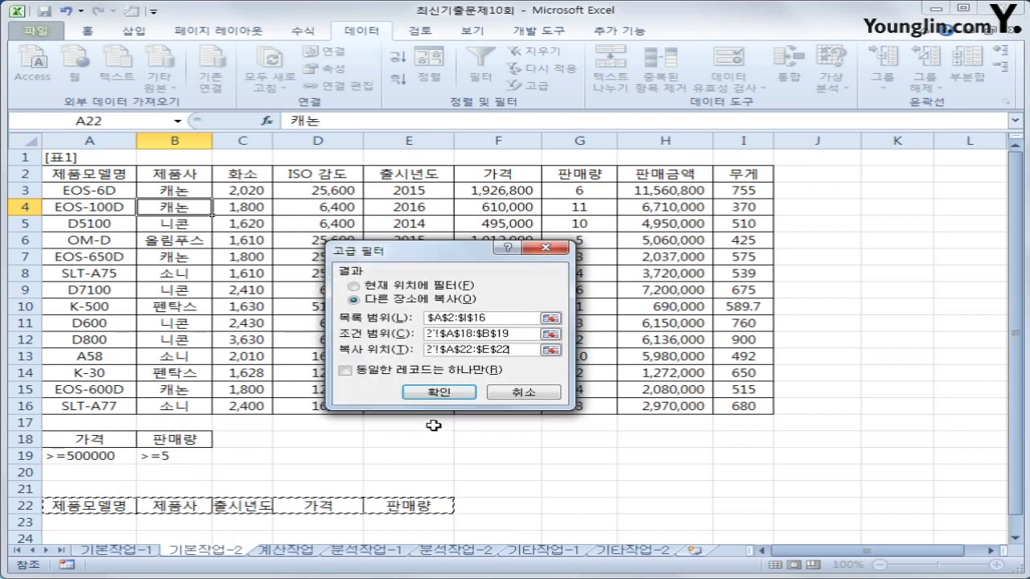
pyautogui.click(439, 392)
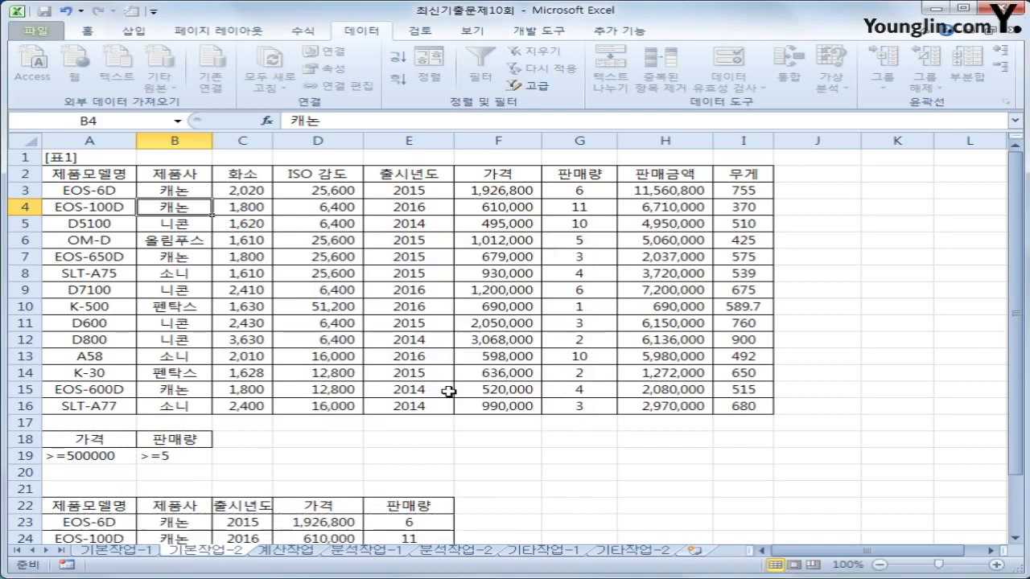
pyautogui.scroll(-4, 435, 398)
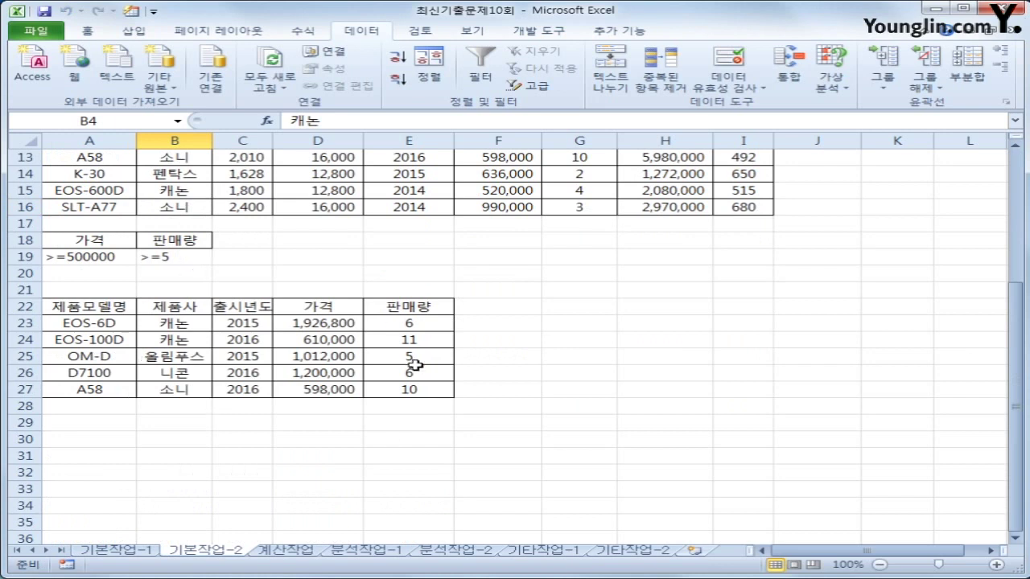
pyautogui.moveTo(333, 325); pyautogui.dragTo(411, 385)
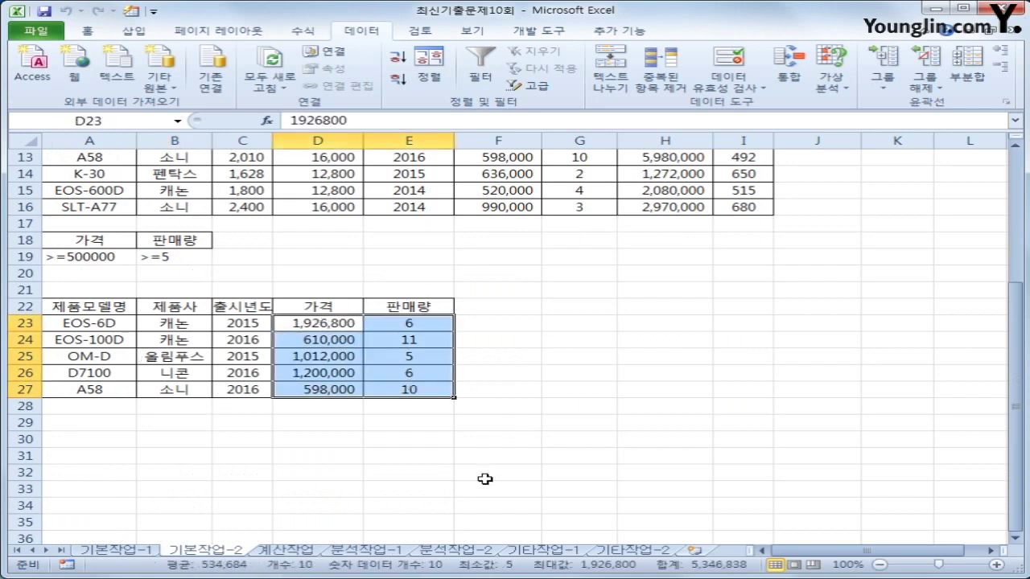
# Start a new conditional formatting rule for A3:I16 that uses a formula to determine which cells to format.
pyautogui.scroll(4, 485, 479)
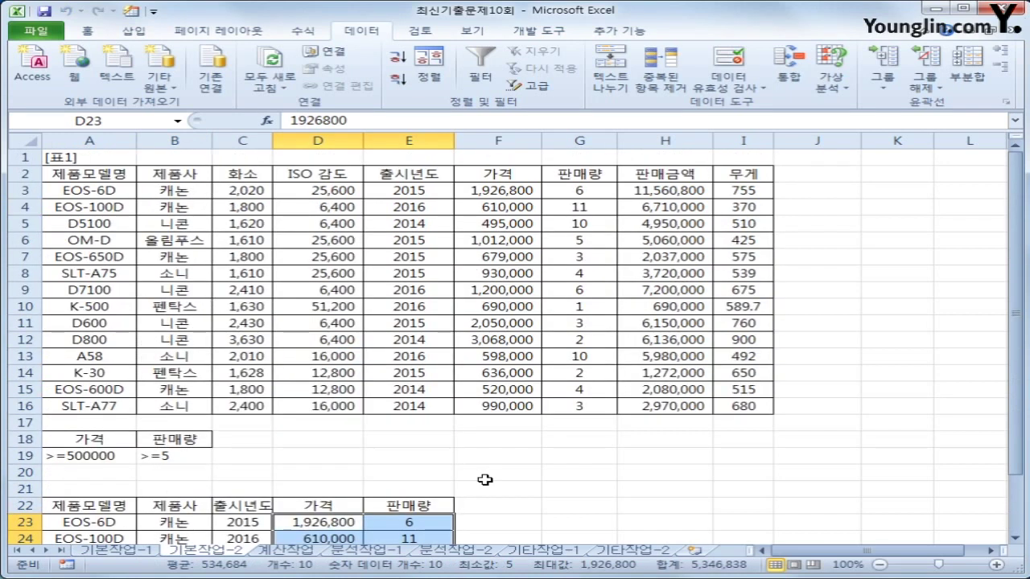
pyautogui.click(104, 192)
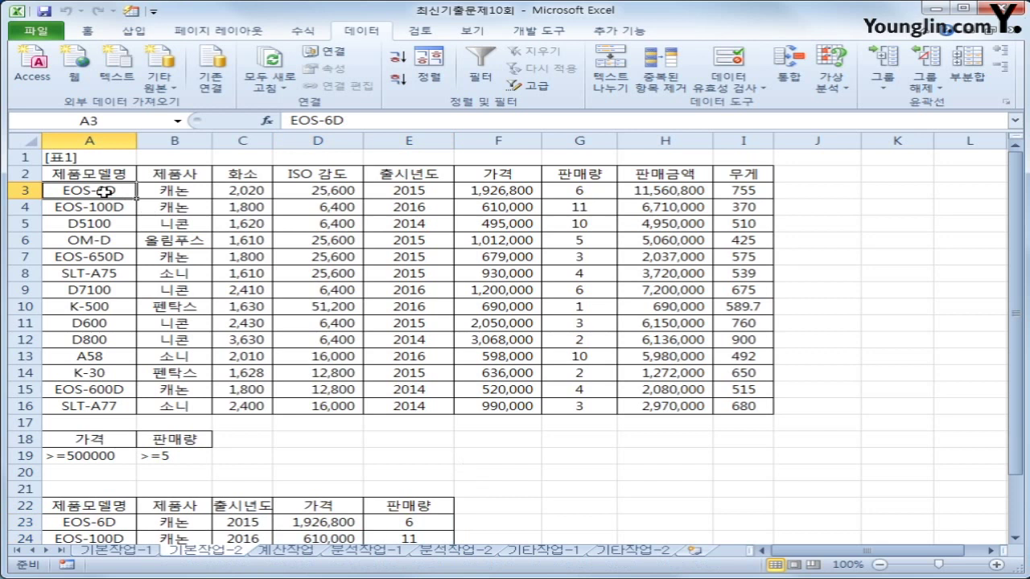
pyautogui.moveTo(104, 191); pyautogui.dragTo(727, 407)
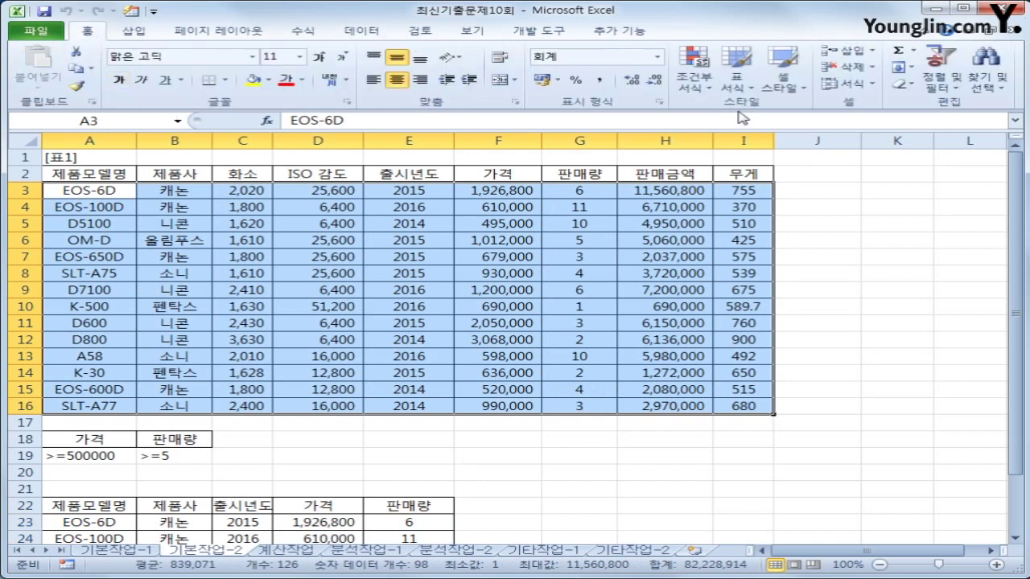
pyautogui.click(694, 88)
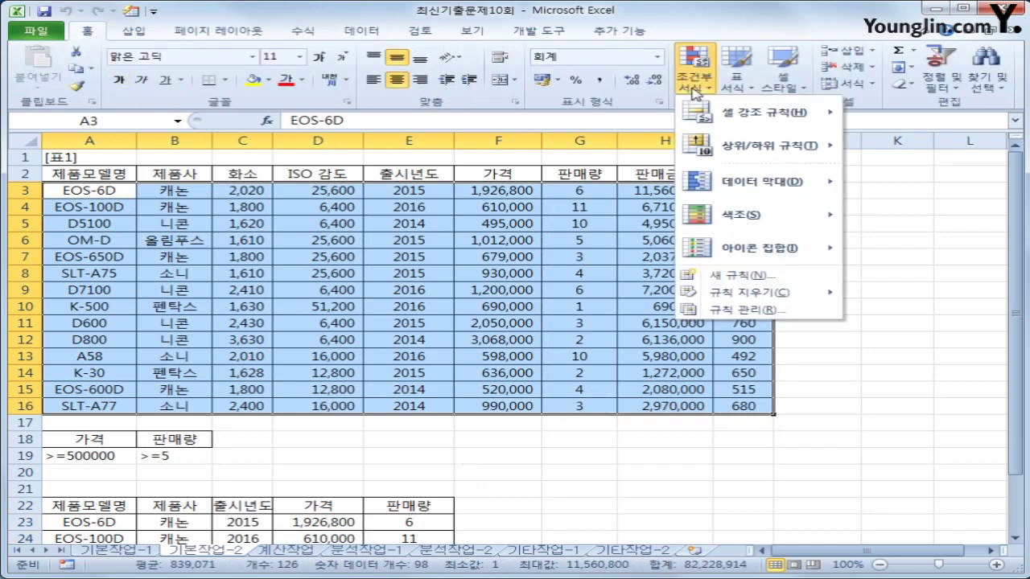
pyautogui.click(756, 276)
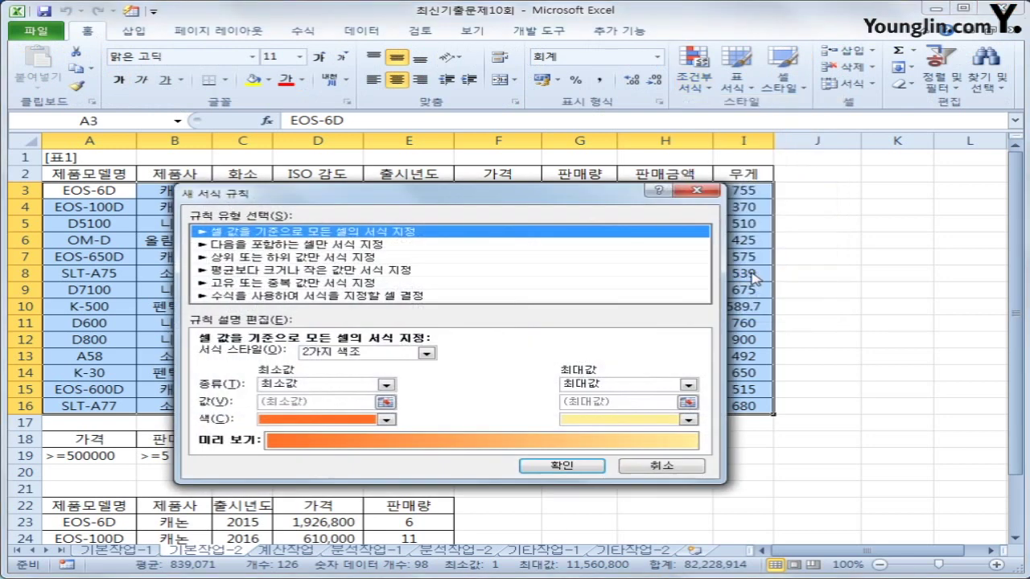
pyautogui.click(331, 298)
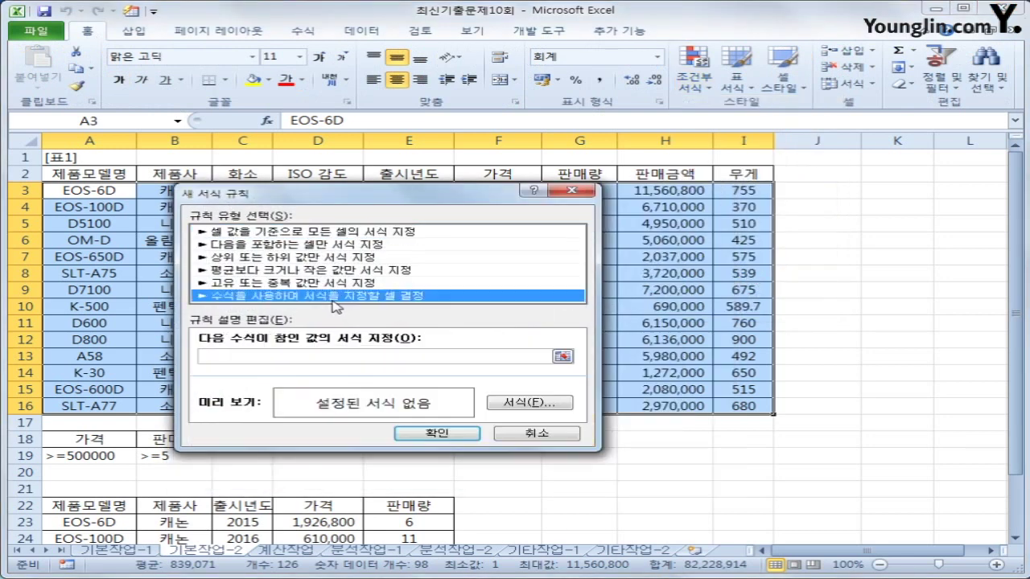
pyautogui.click(317, 357)
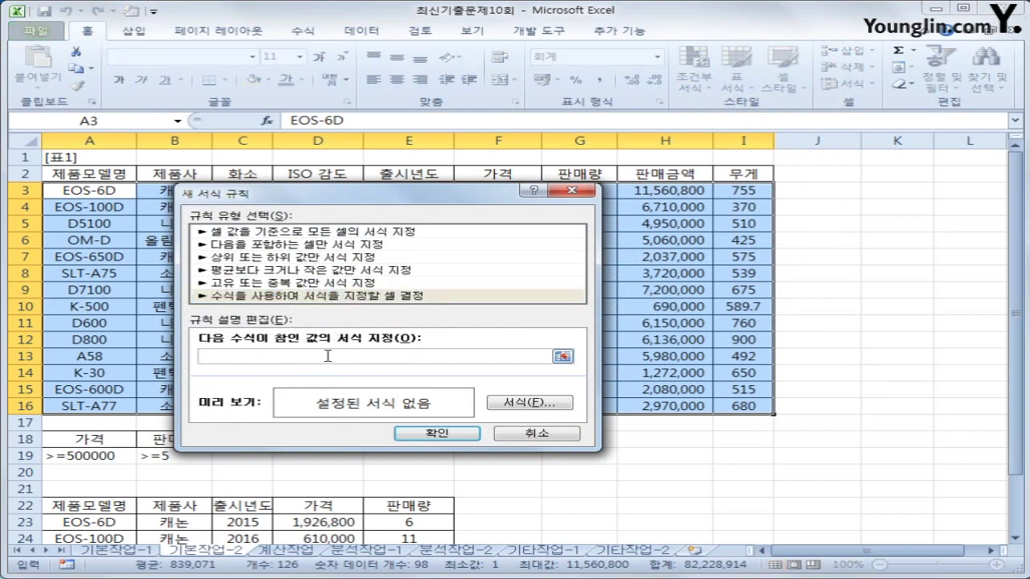
# Begin the rule formula with =or(left($A3,1)="D",left( so it tests the first letter of the 제품모델명.
pyautogui.write('=')
pyautogui.write('ㅋ')
pyautogui.press('BackSpace')
pyautogui.press('BackSpace')
pyautogui.write('=or(')
pyautogui.moveTo(423, 198); pyautogui.dragTo(666, 226)
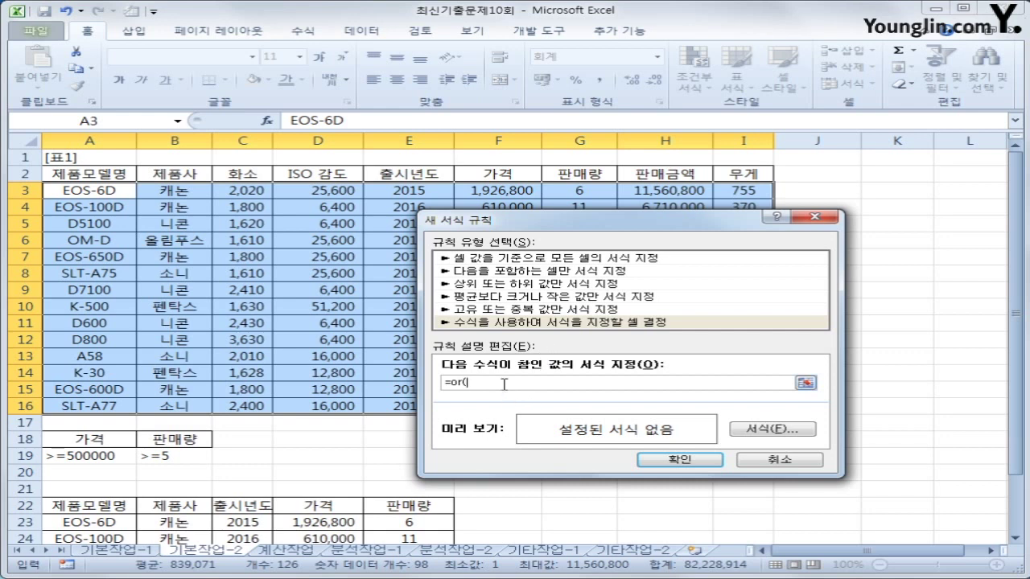
pyautogui.write('left(')
pyautogui.click(93, 190)
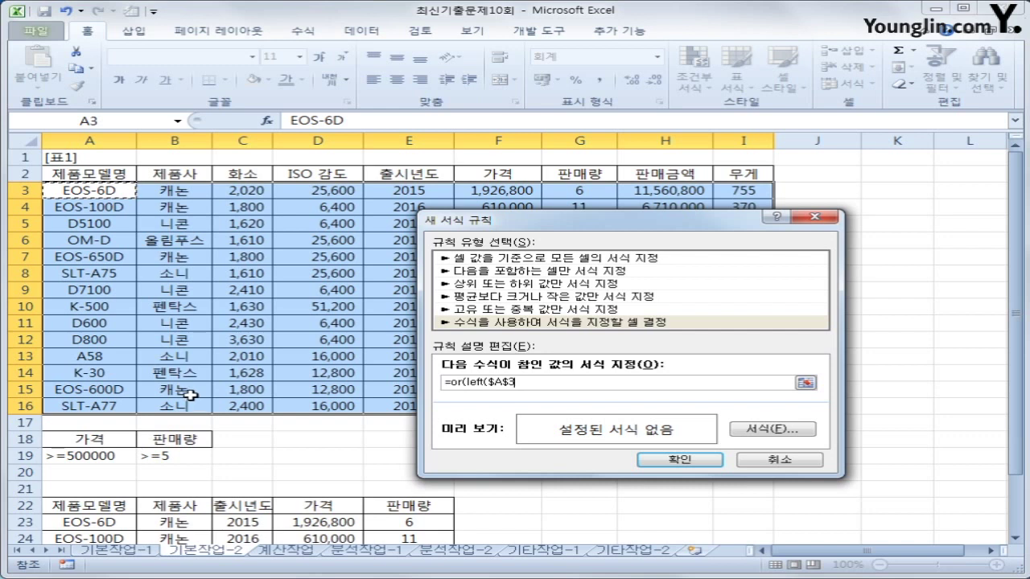
pyautogui.press('F4')
pyautogui.press('F4')
pyautogui.write(',1')
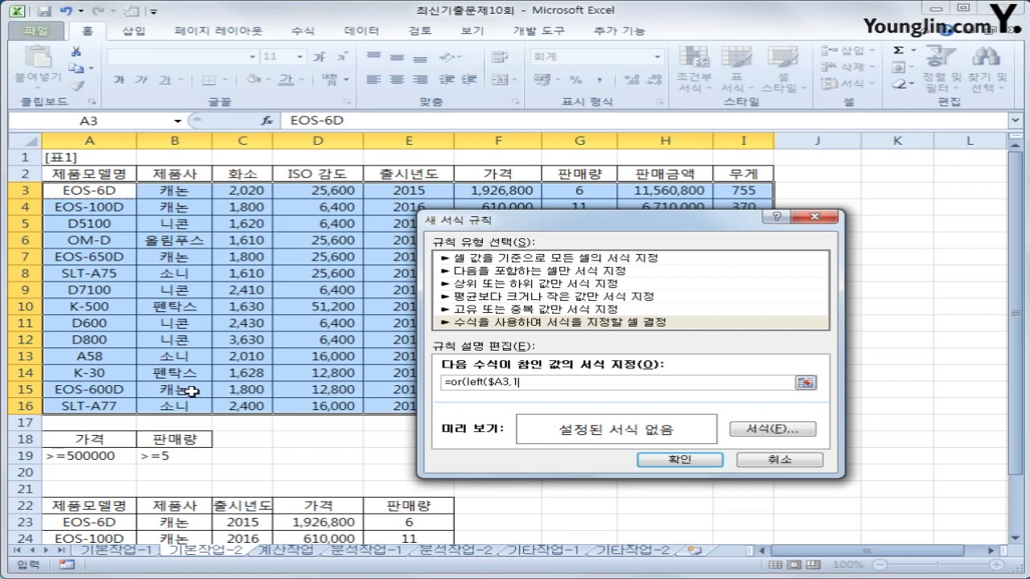
pyautogui.write(')="D",left(')
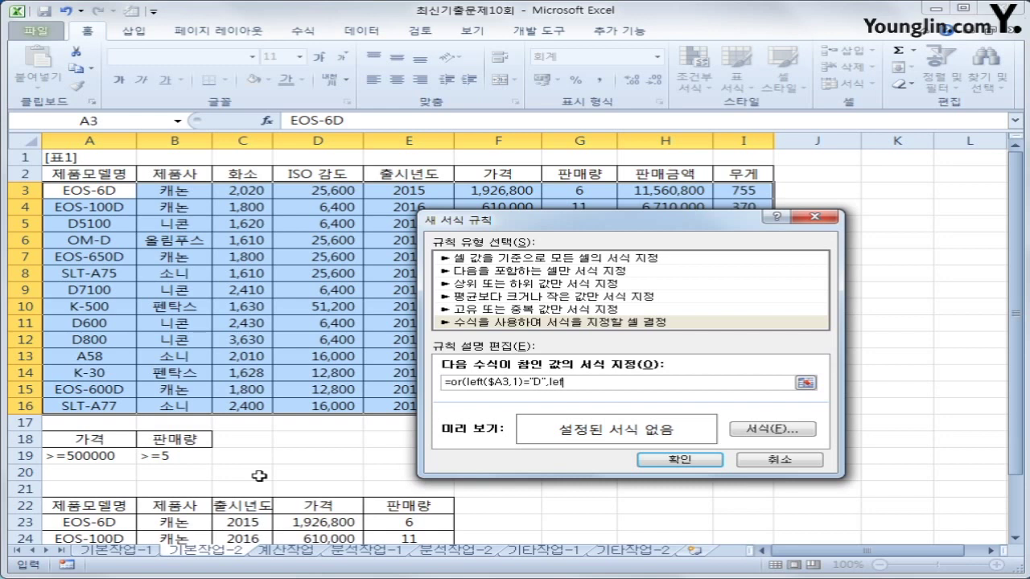
# Complete the OR's second condition as left($A3,1)="E" and close the function.
pyautogui.click(84, 191)
pyautogui.press('F4')
pyautogui.press('F4')
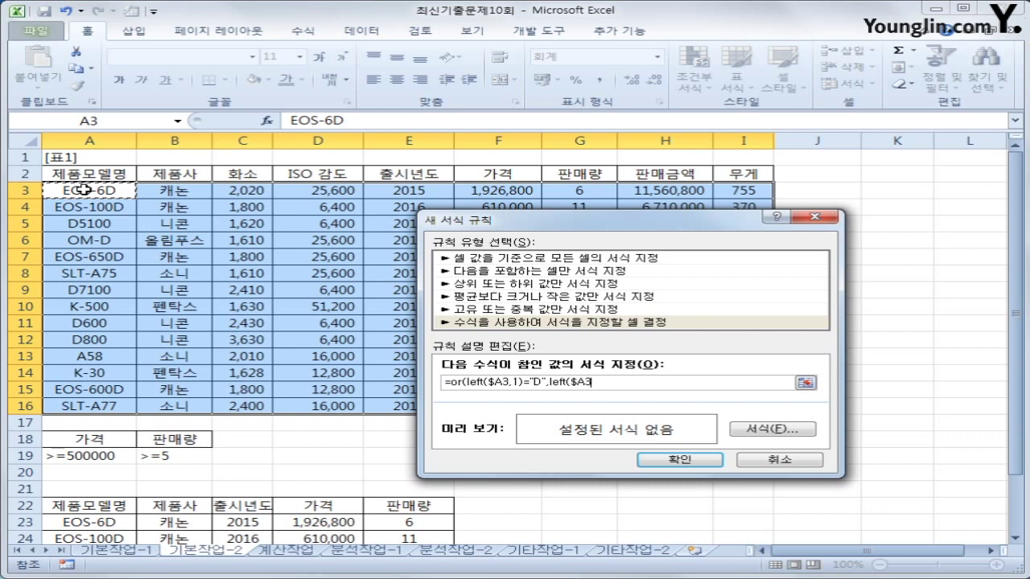
pyautogui.write(',1)=')
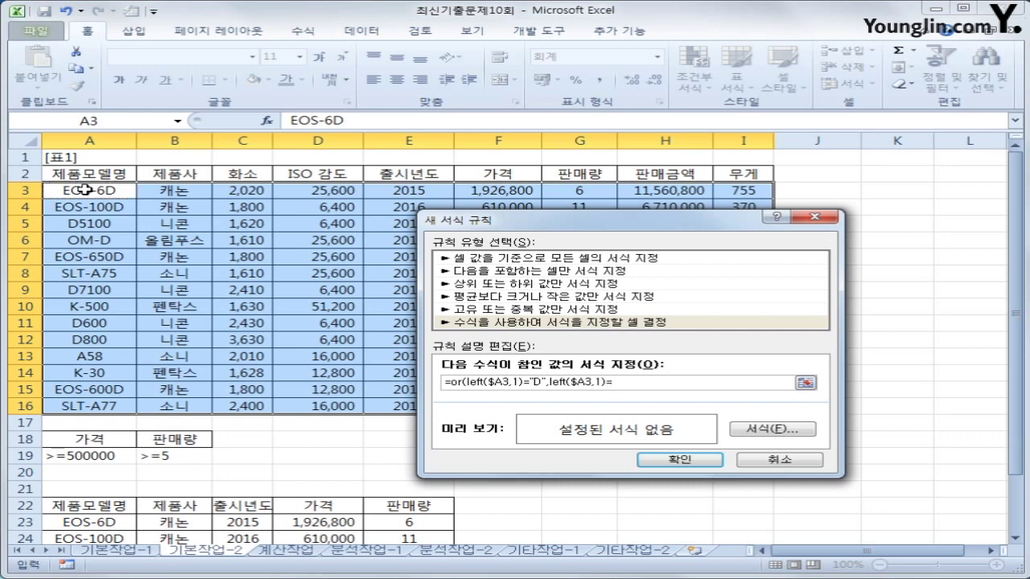
pyautogui.write('"E")')
# Wrap the OR expression in an AND function with the second condition $F3>=1500000 for 가격.
pyautogui.click(448, 383)
pyautogui.write('and(')
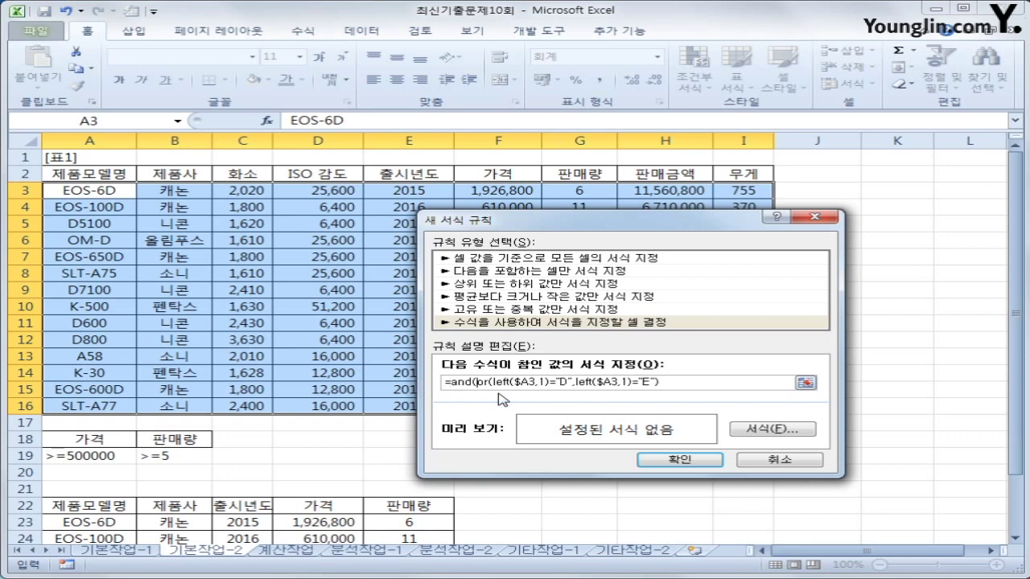
pyautogui.click(669, 383)
pyautogui.write('),')
pyautogui.click(515, 198)
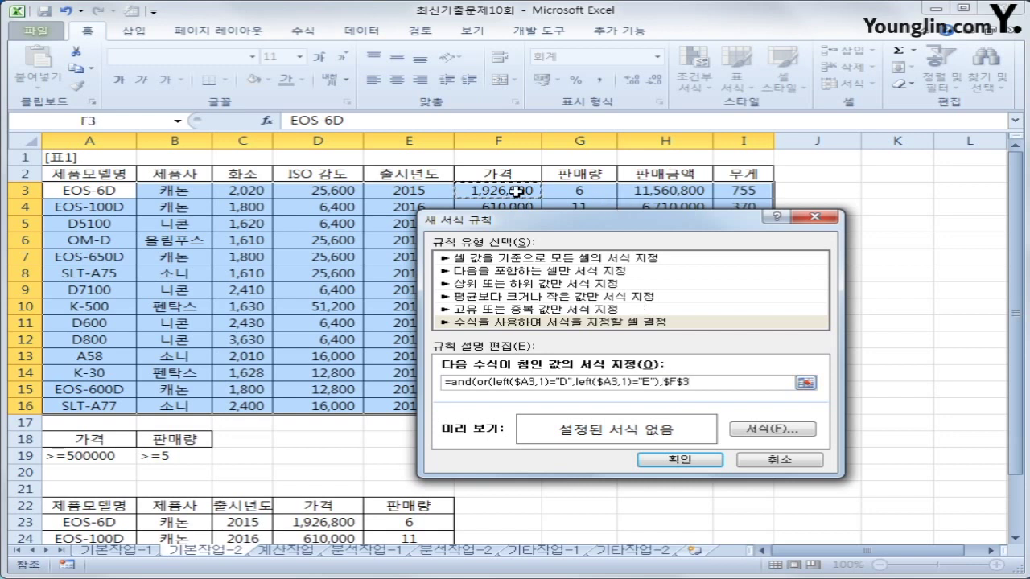
pyautogui.press('F4')
pyautogui.press('F4')
pyautogui.write('>')
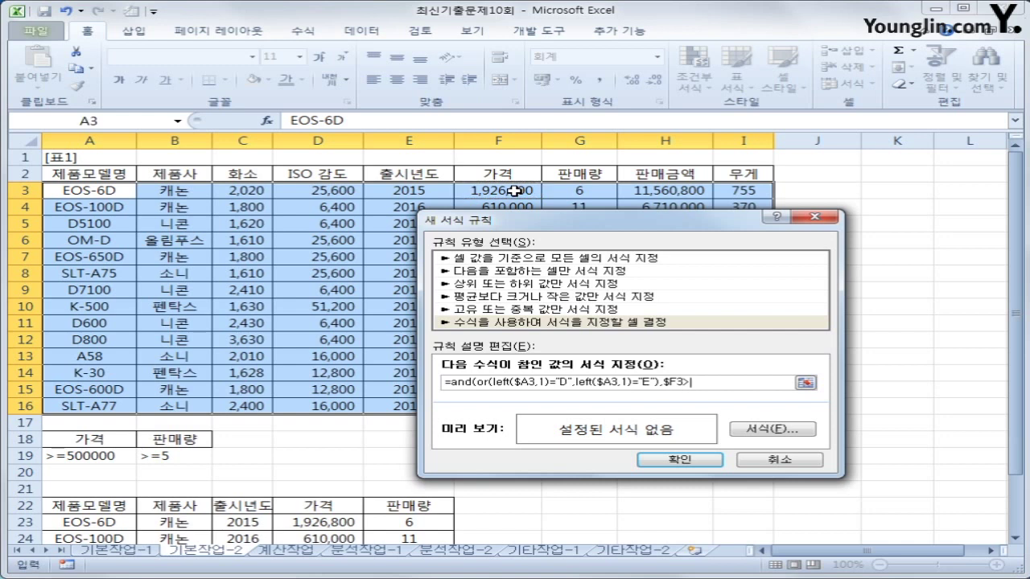
pyautogui.write('=1500000)')
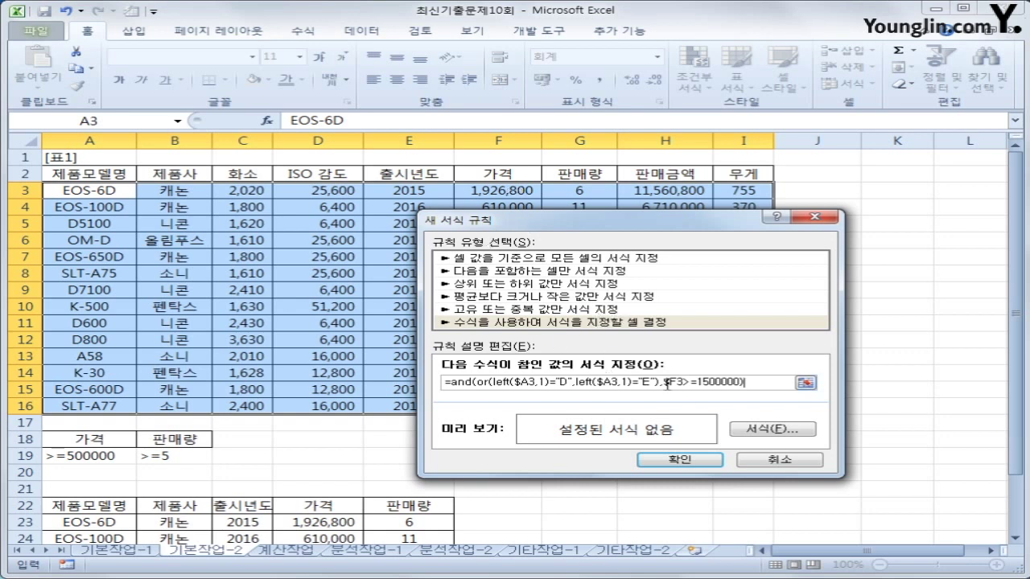
# Set the rule's font style to bold (굵게) and its colour to standard red, and apply the rule.
pyautogui.click(748, 432)
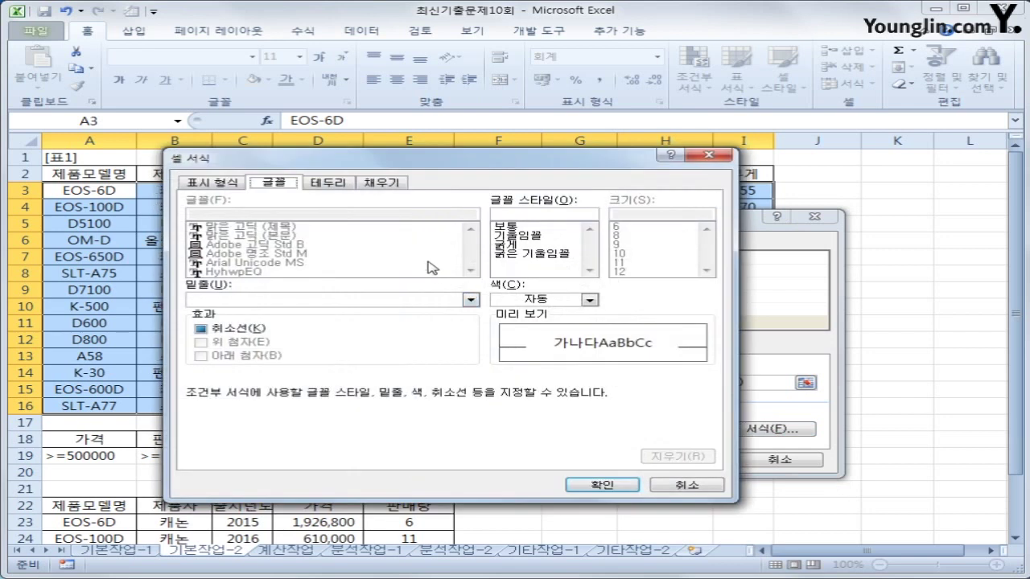
pyautogui.click(531, 246)
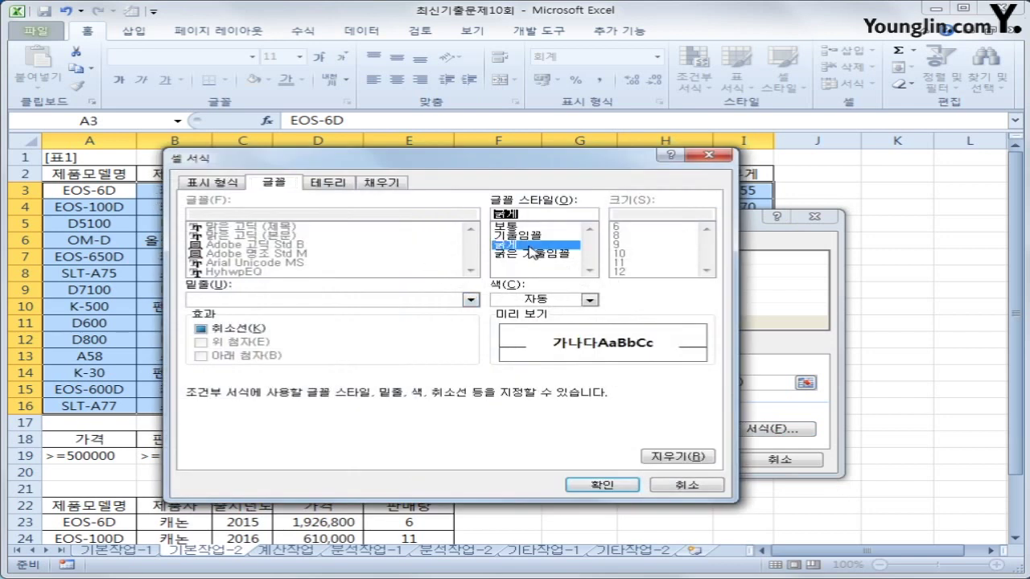
pyautogui.click(590, 299)
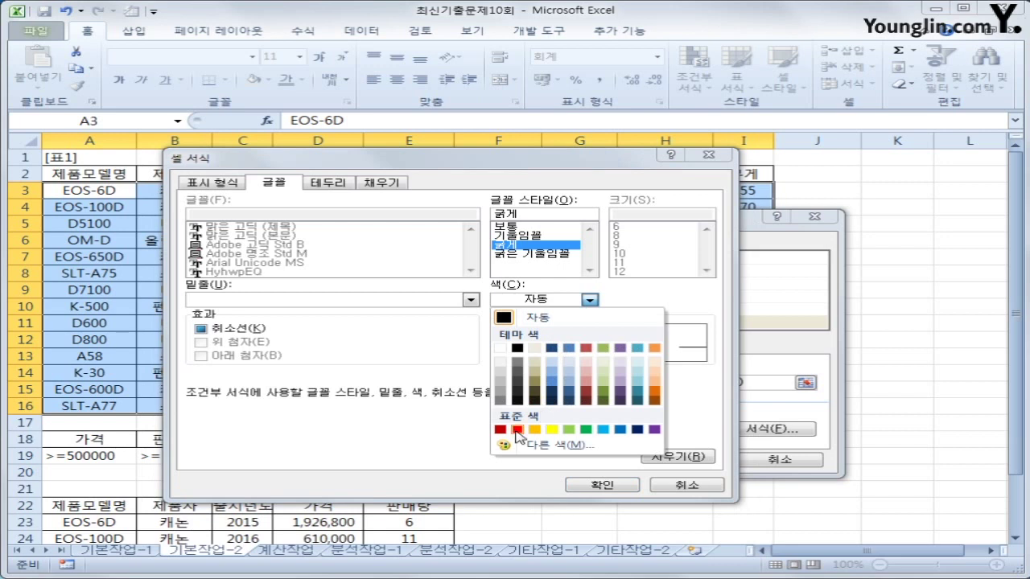
pyautogui.click(517, 430)
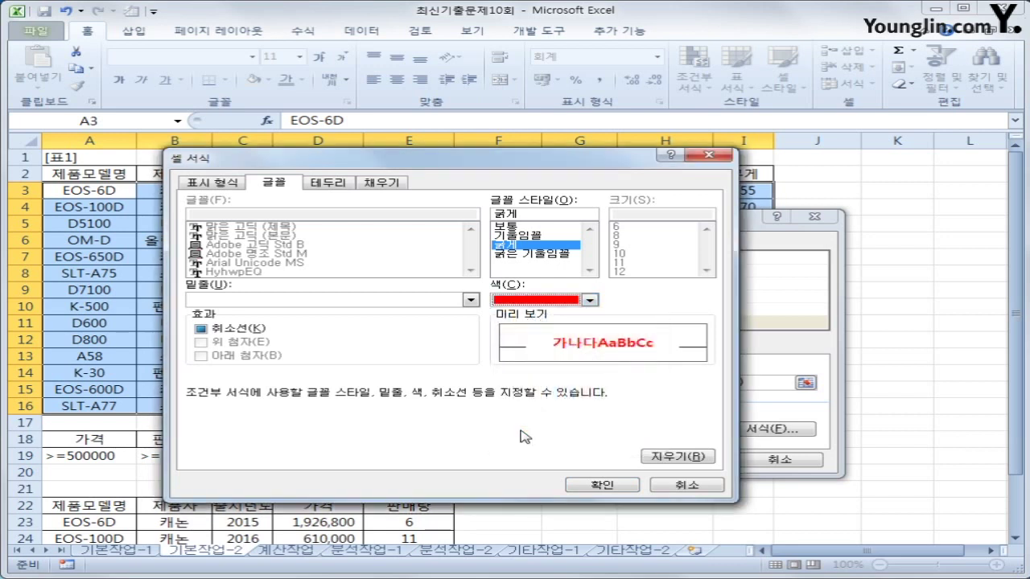
pyautogui.click(607, 486)
pyautogui.click(680, 460)
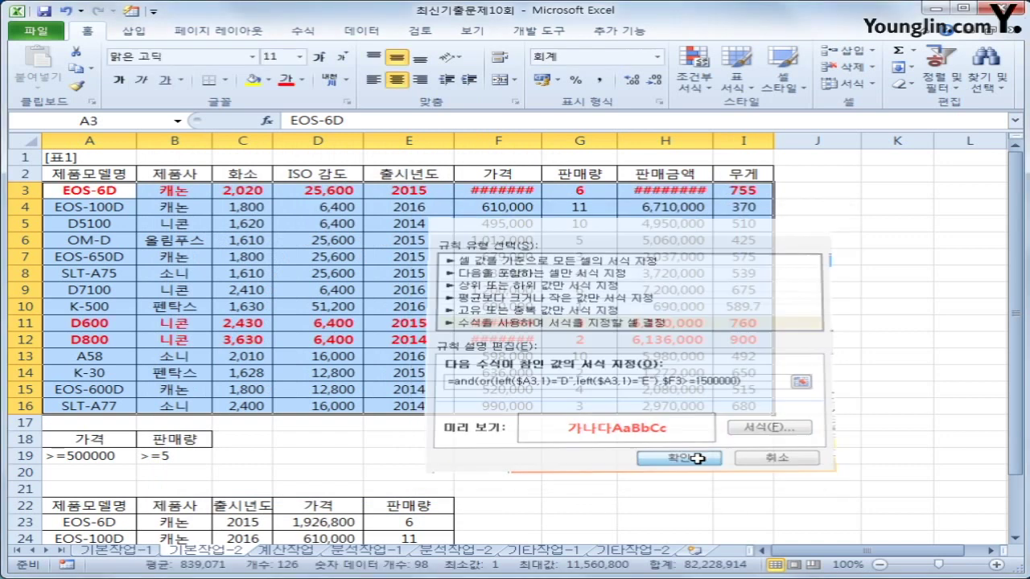
# Widen the 가격 and 판매금액 columns (F and H) to fit their bold numbers.
pyautogui.doubleClick(542, 141)
pyautogui.moveTo(724, 142); pyautogui.dragTo(739, 144)
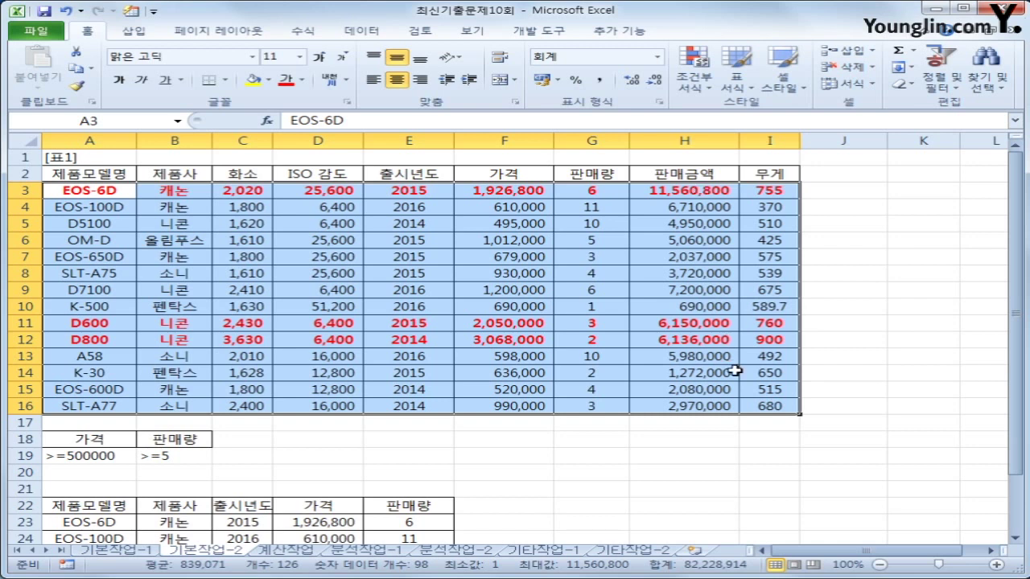
# Set the 판매금액 cells H3:H16 to have their formulas hidden (숨김) while staying locked.
pyautogui.click(699, 195)
pyautogui.moveTo(699, 195); pyautogui.dragTo(674, 400)
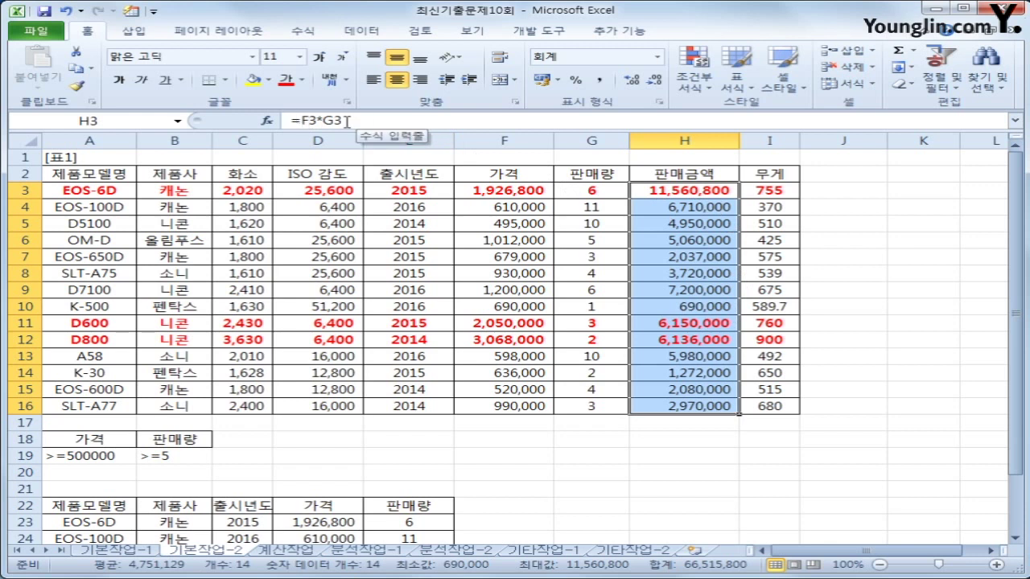
pyautogui.rightClick(680, 196)
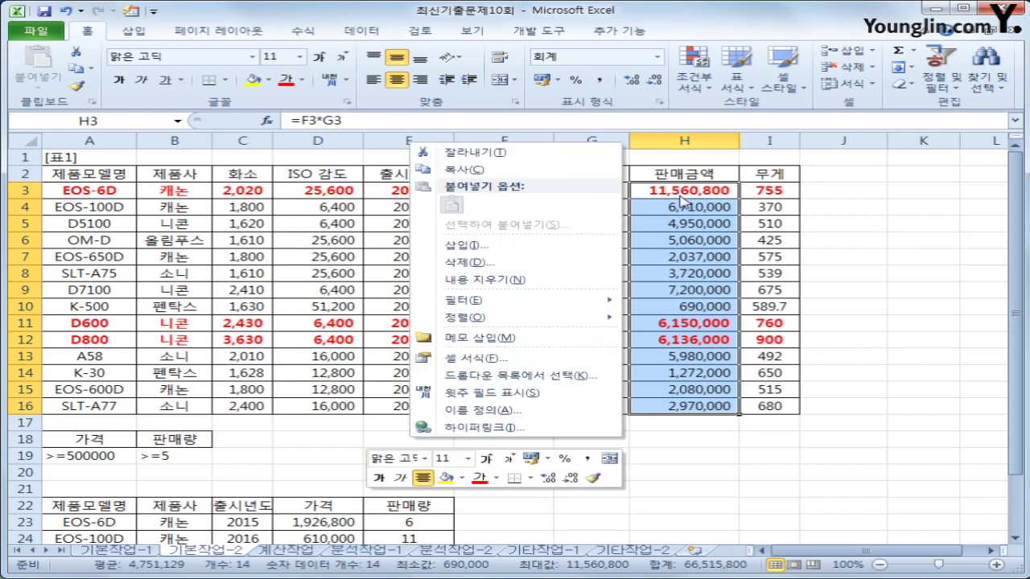
pyautogui.click(533, 359)
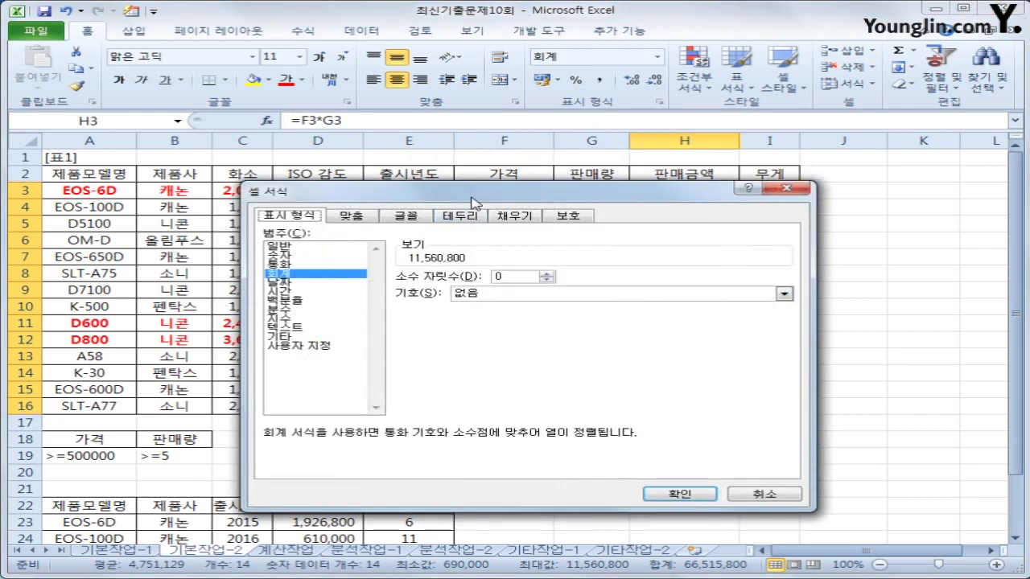
pyautogui.moveTo(473, 198); pyautogui.dragTo(288, 160)
pyautogui.click(390, 177)
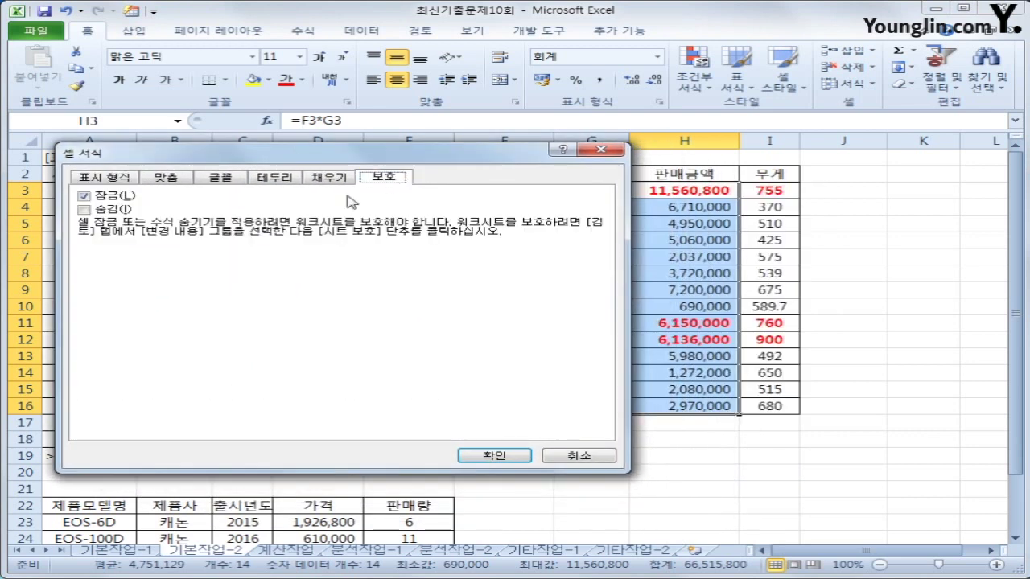
pyautogui.click(85, 211)
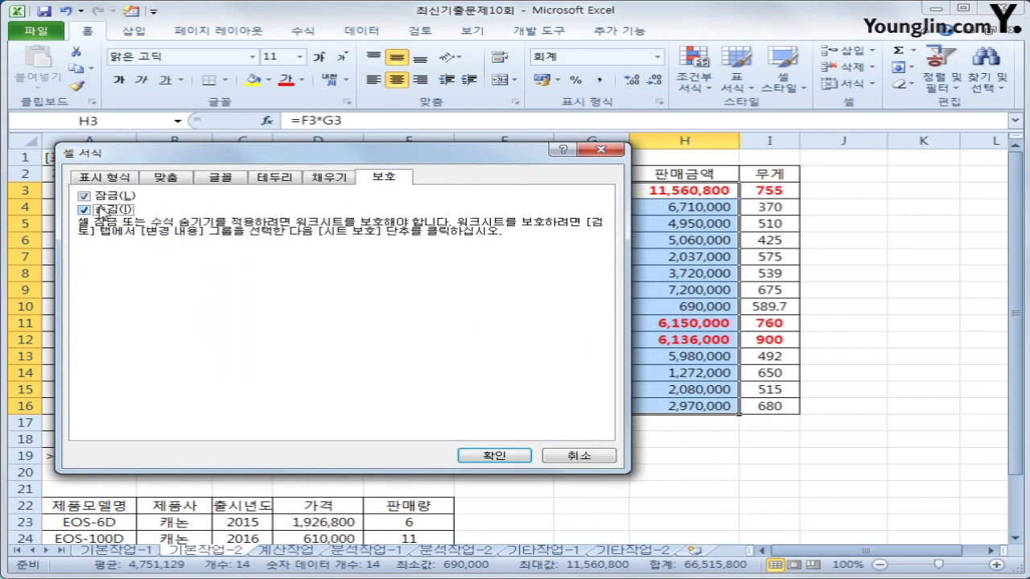
pyautogui.click(494, 456)
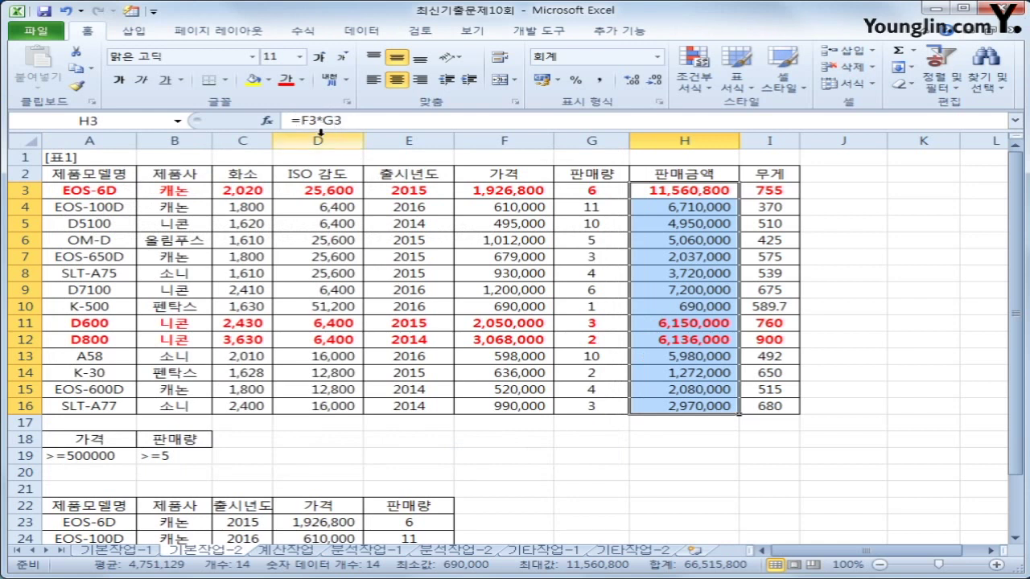
# Protect the sheet without a password, allowing only the selection of locked and unlocked cells.
pyautogui.click(432, 29)
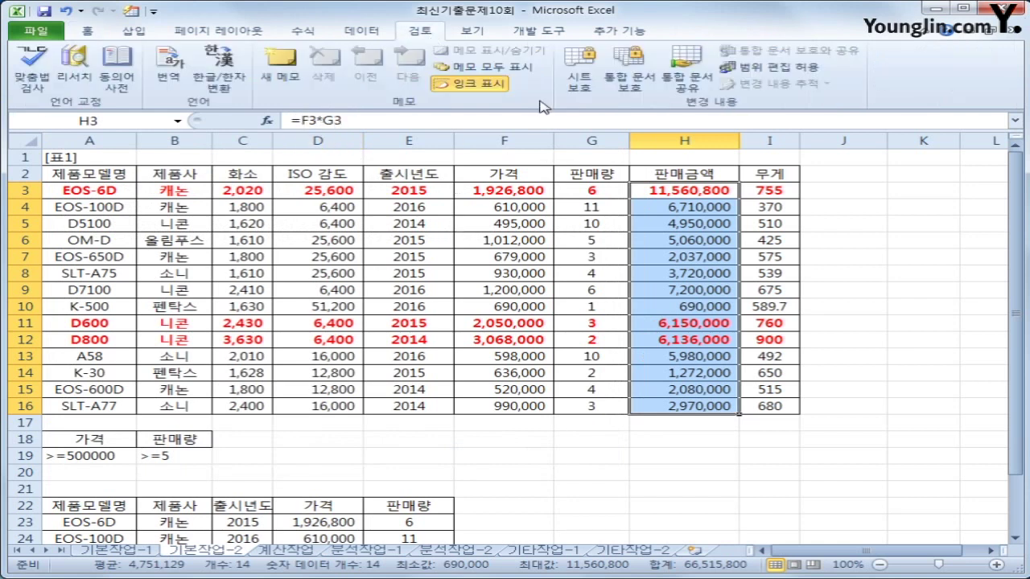
pyautogui.click(579, 74)
pyautogui.moveTo(570, 236); pyautogui.dragTo(245, 168)
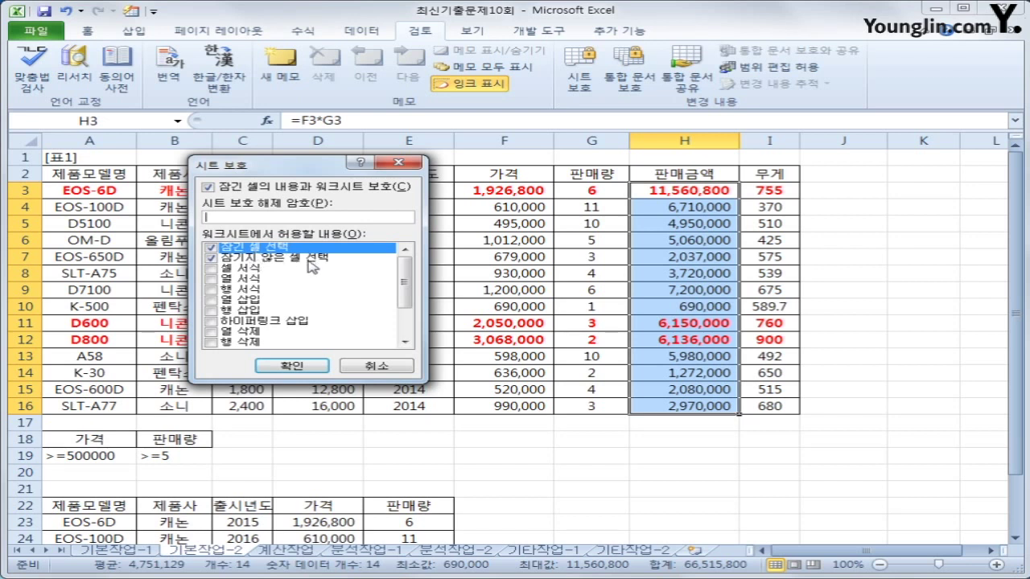
pyautogui.click(295, 365)
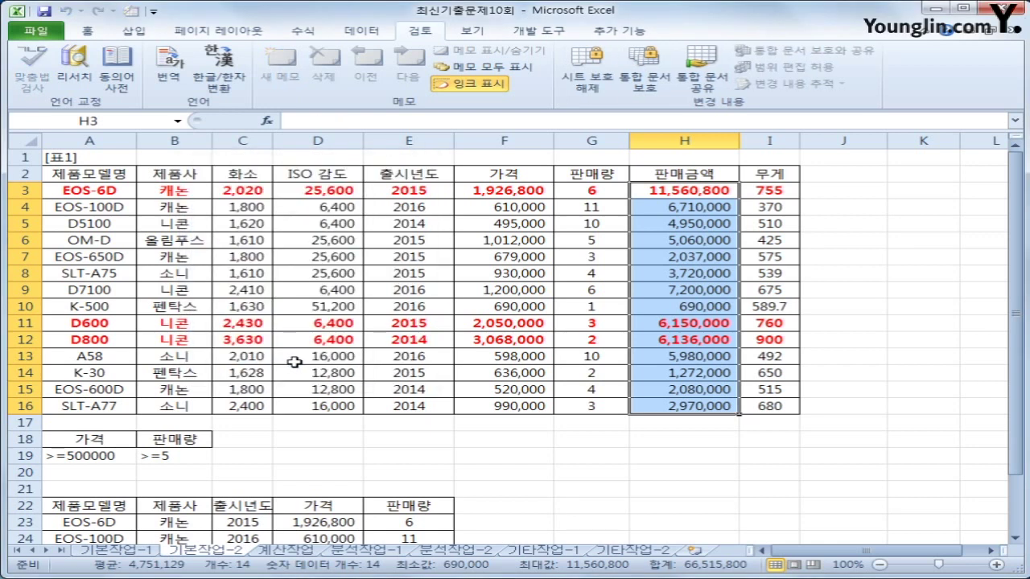
# Protect the workbook's windows (창) only, with structure (구조) protection turned off and no password.
pyautogui.click(643, 74)
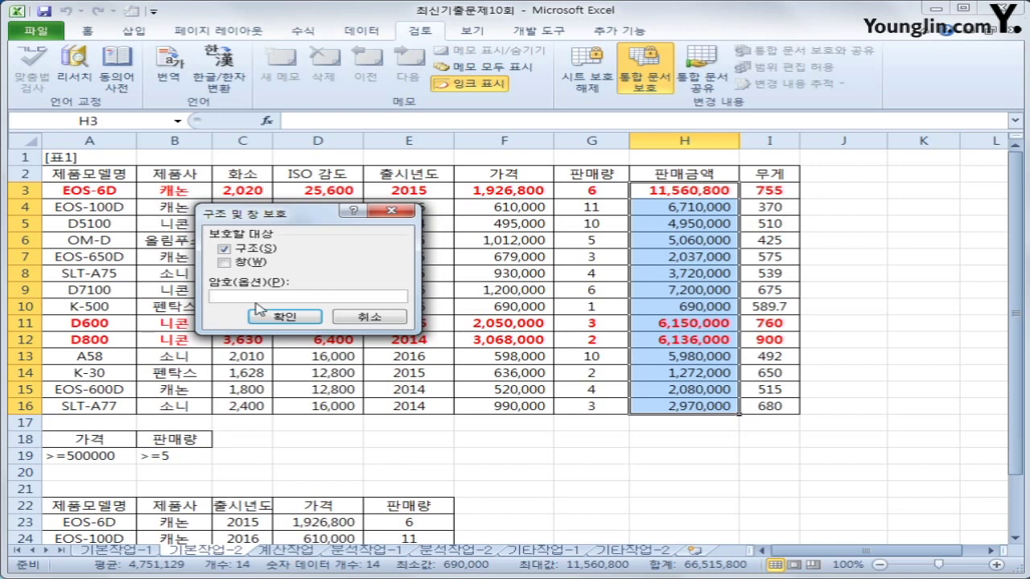
pyautogui.click(245, 253)
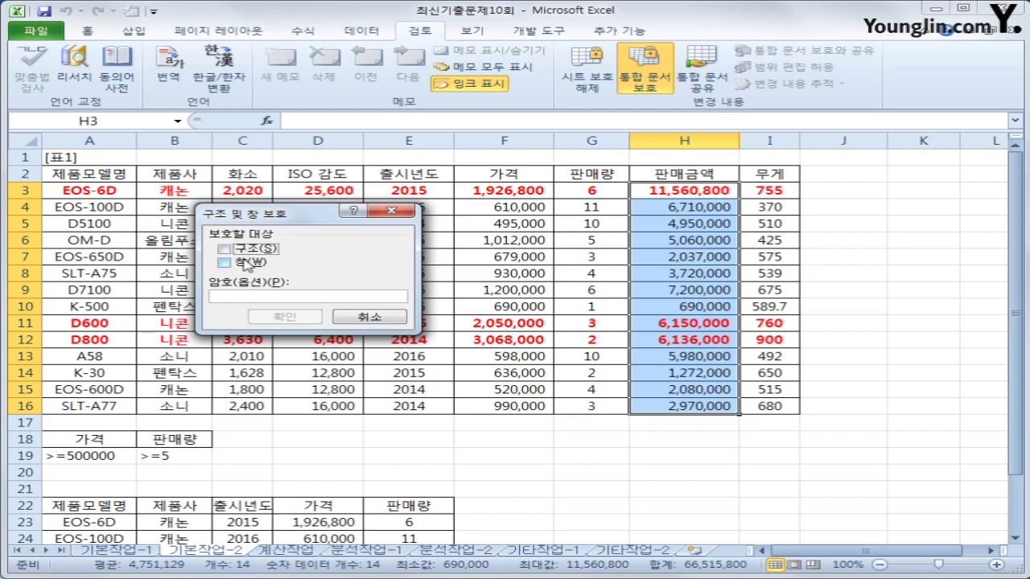
pyautogui.click(245, 263)
pyautogui.click(284, 316)
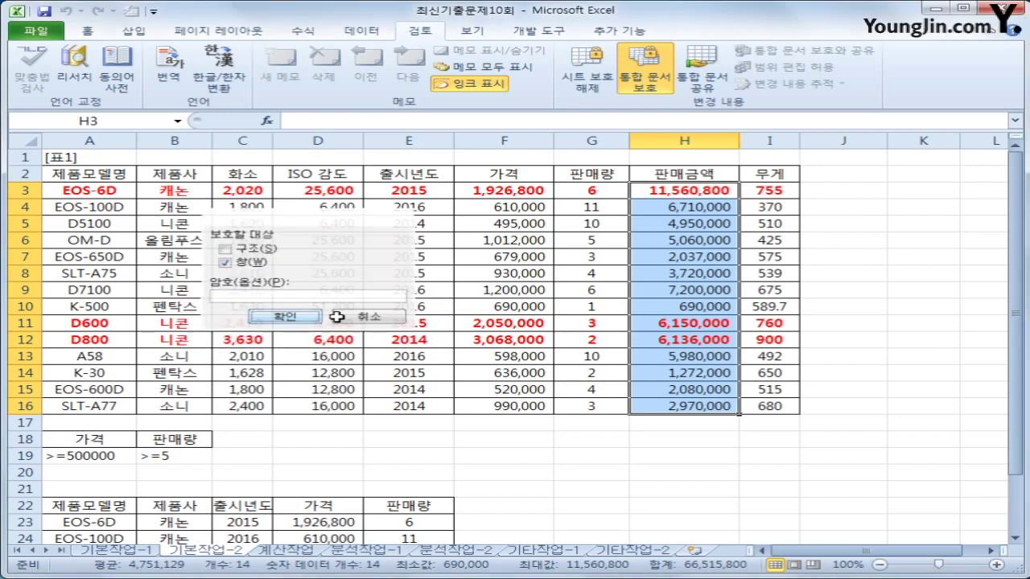
# On the 계산작업 sheet, start a LARGE formula with a nested IF in the 최고가 cell B21 of 표2.
pyautogui.click(706, 406)
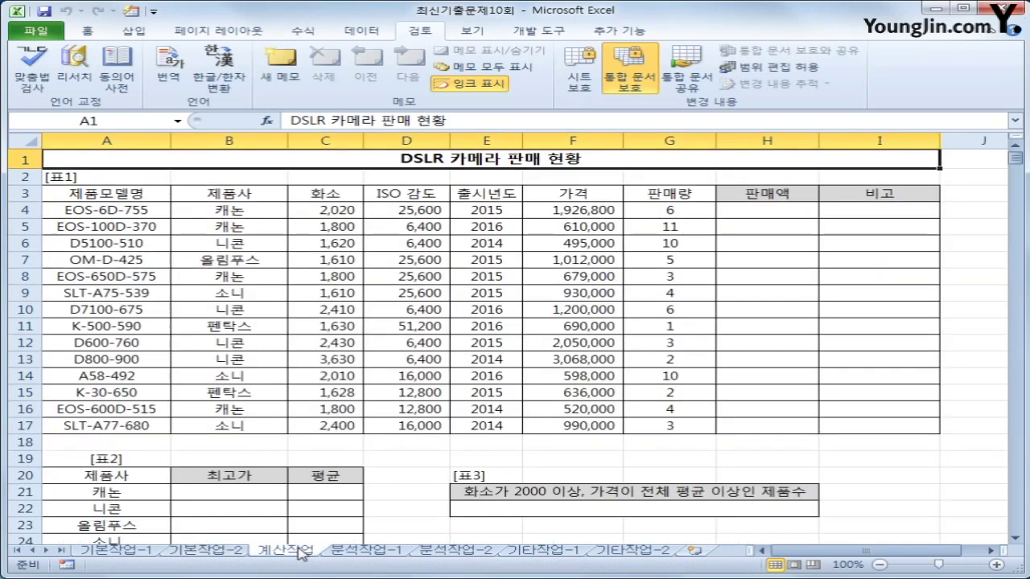
pyautogui.click(290, 551)
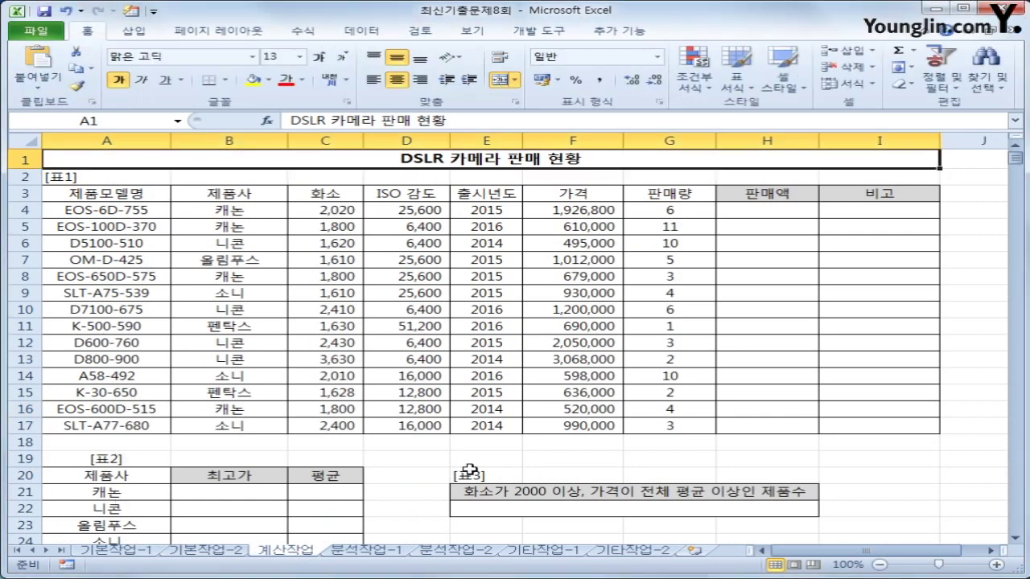
pyautogui.scroll(-1, 336, 452)
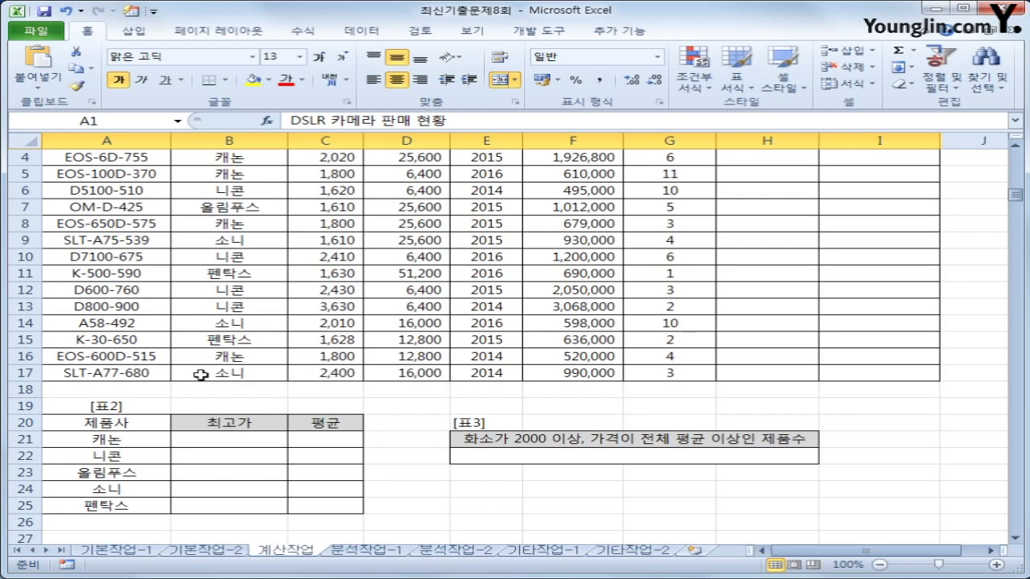
pyautogui.moveTo(197, 439); pyautogui.dragTo(204, 507)
pyautogui.click(242, 440)
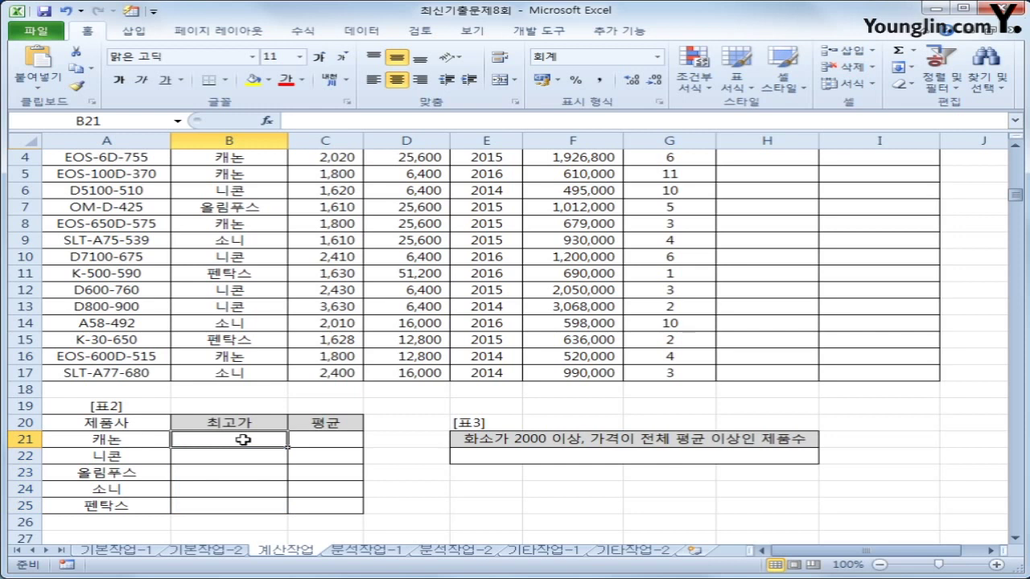
pyautogui.write('=')
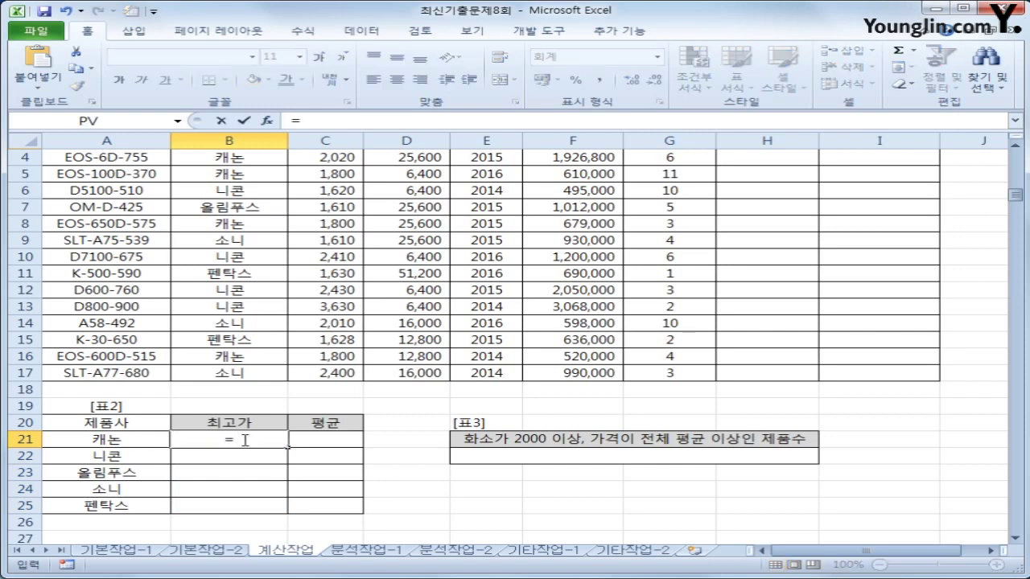
pyautogui.write('lar')
pyautogui.press('Tab')
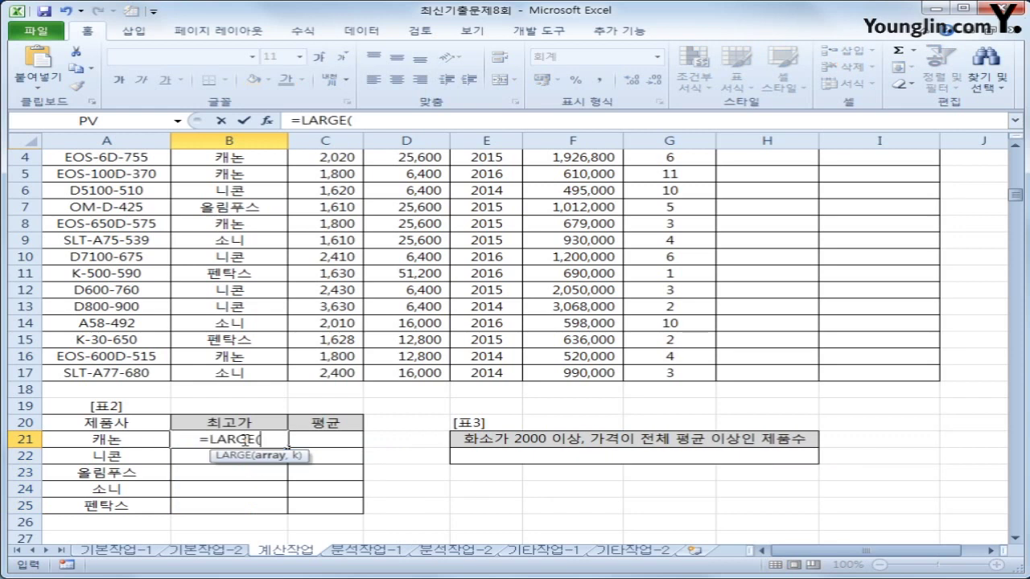
pyautogui.write('if(')
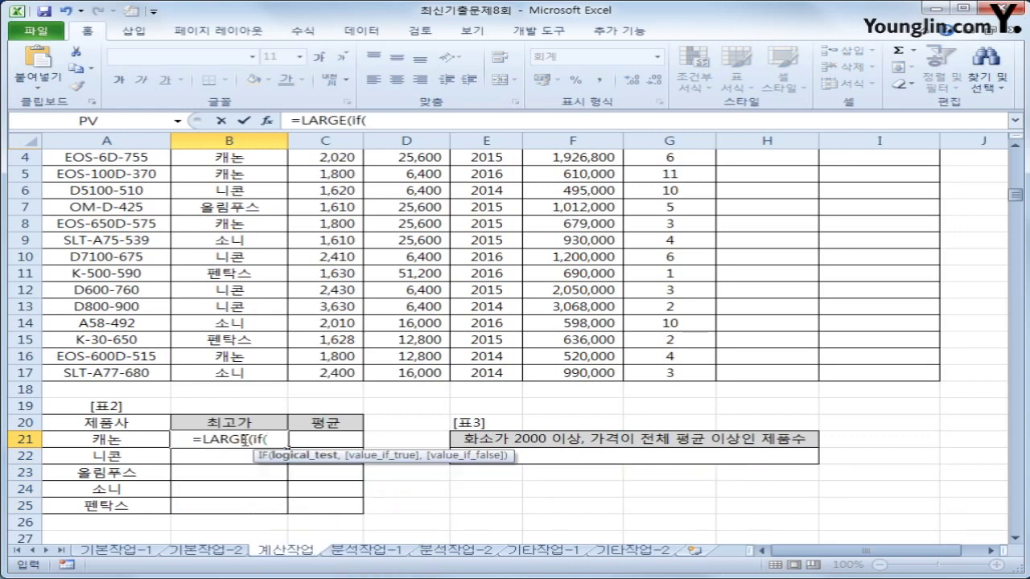
# Set the nested IF's condition in B21 to compare the 제품사 range with the manufacturer: $B$4:$B$17=A21.
pyautogui.scroll(1, 290, 374)
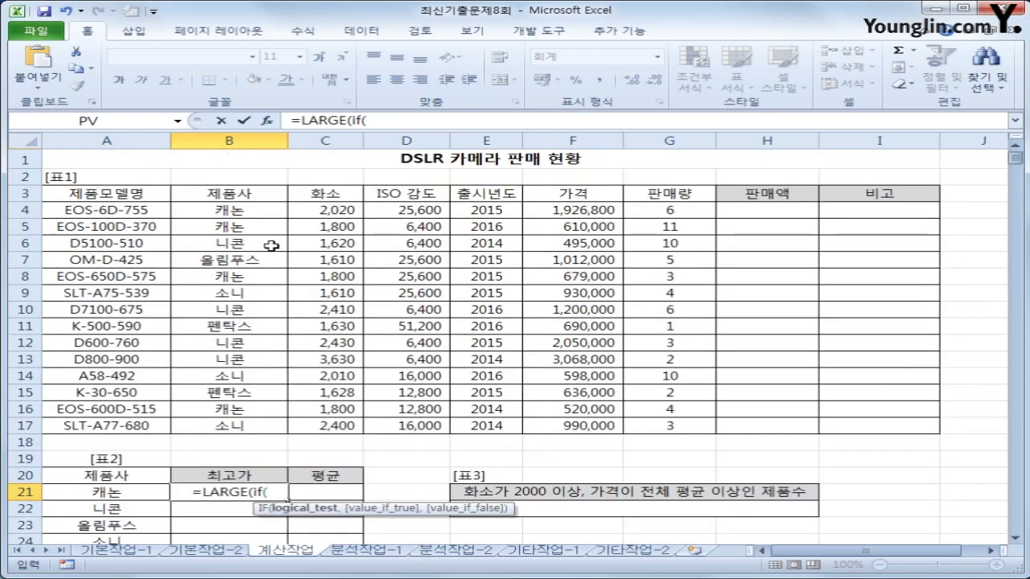
pyautogui.moveTo(262, 209); pyautogui.dragTo(263, 426)
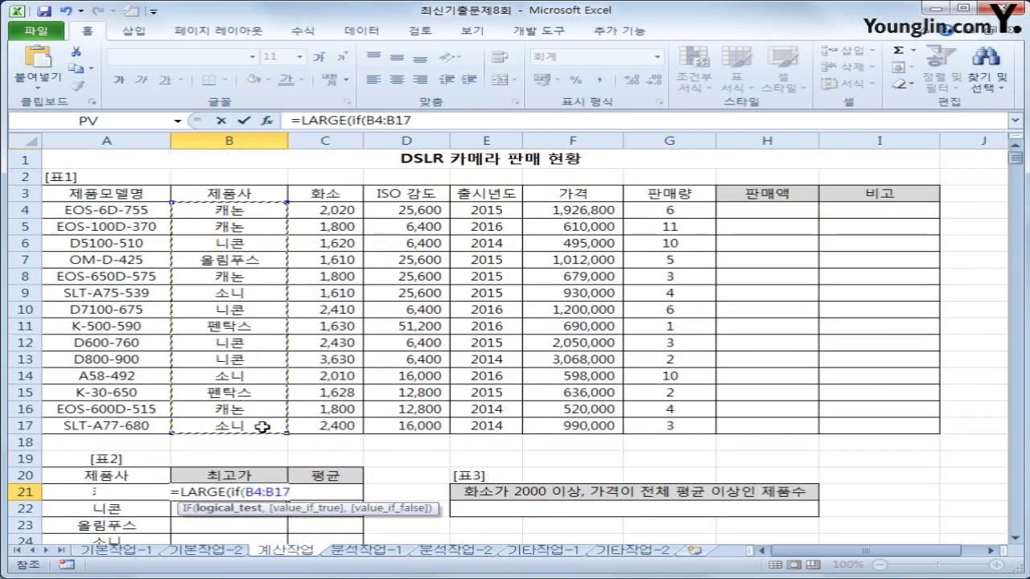
pyautogui.press('F4')
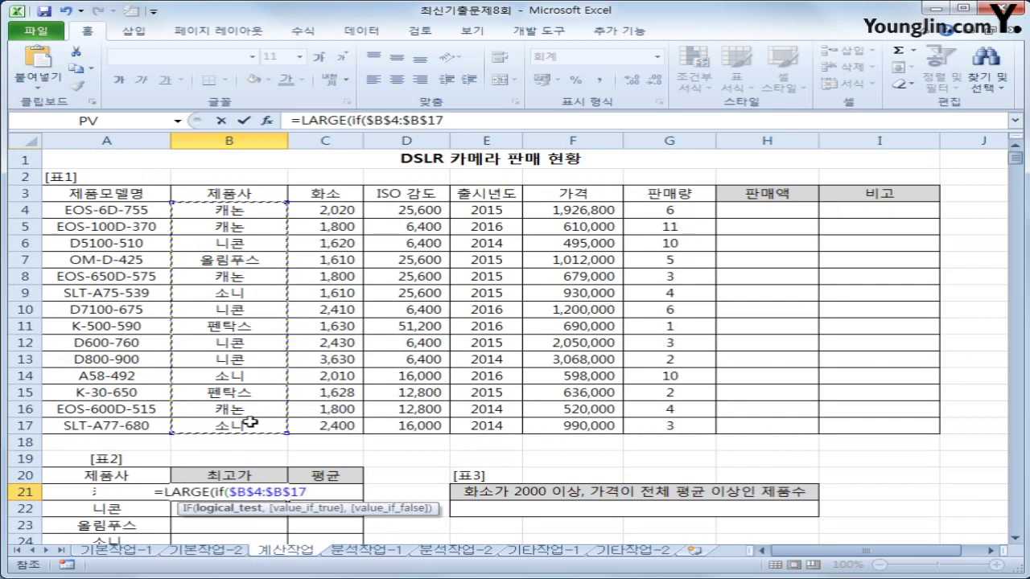
pyautogui.write('=')
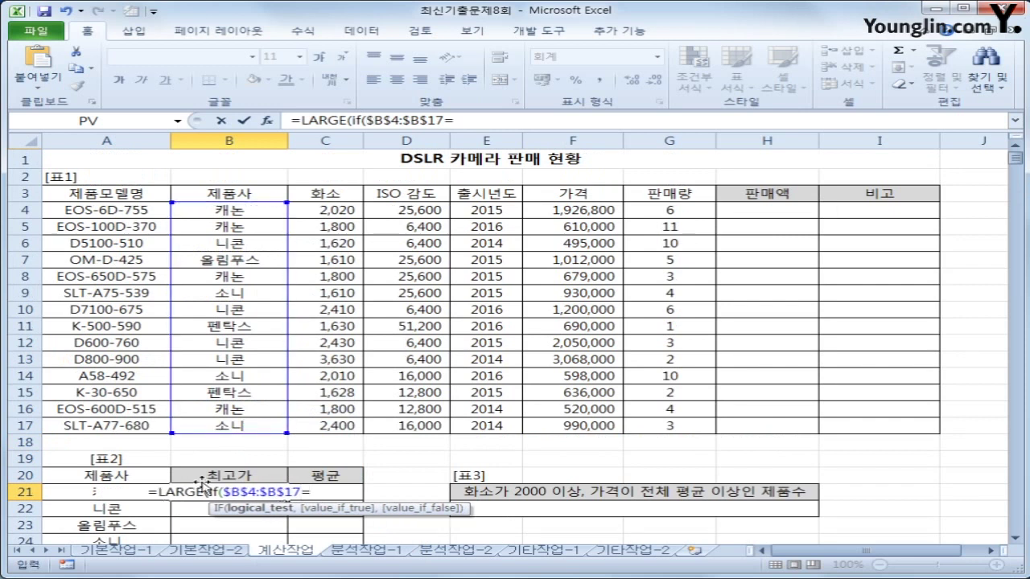
pyautogui.press('Left')
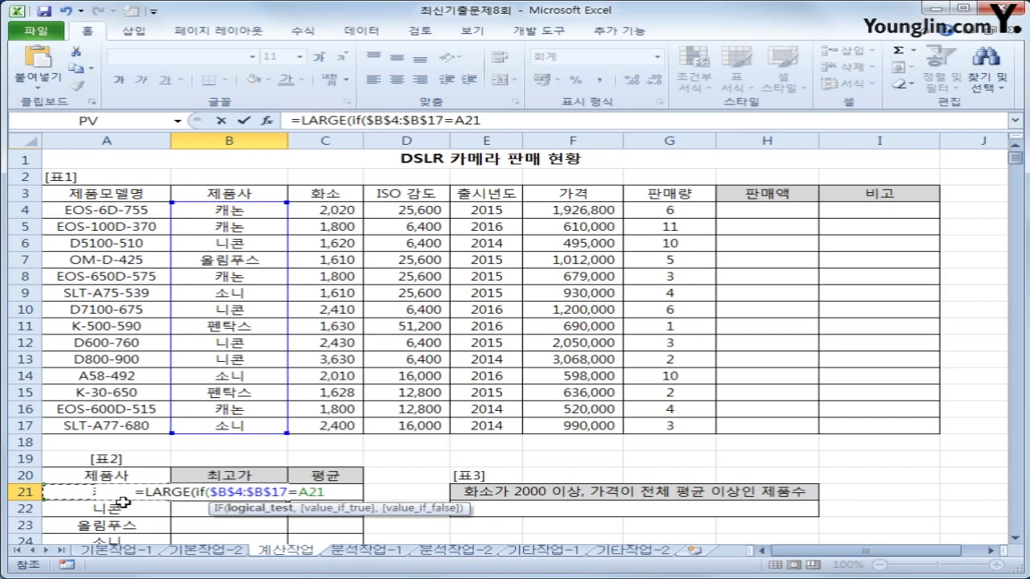
pyautogui.write(',')
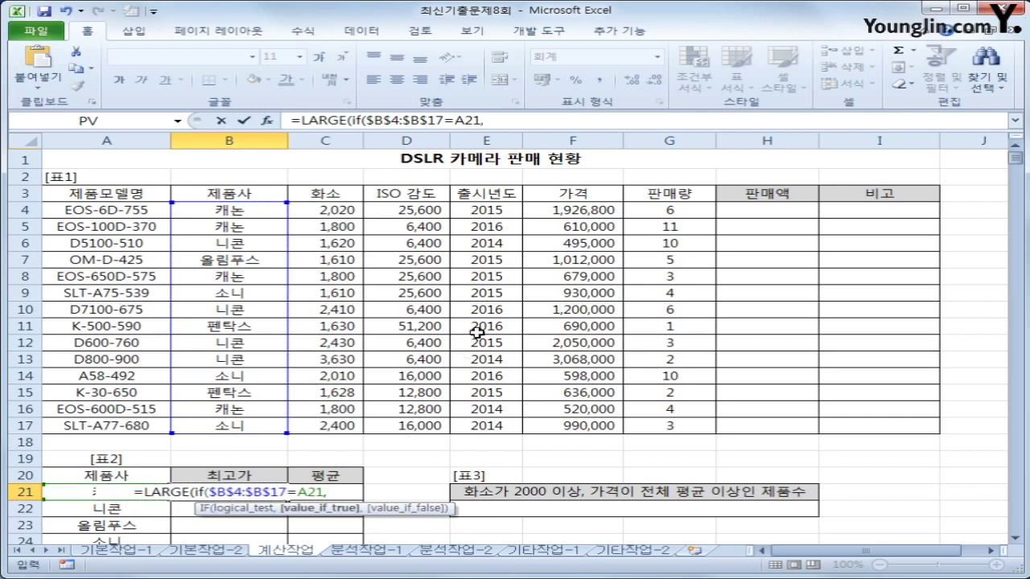
# Complete B21 as an array formula returning the largest (1) price from $F$4:$F$17, and fill it down to B25.
pyautogui.moveTo(579, 211); pyautogui.dragTo(579, 426)
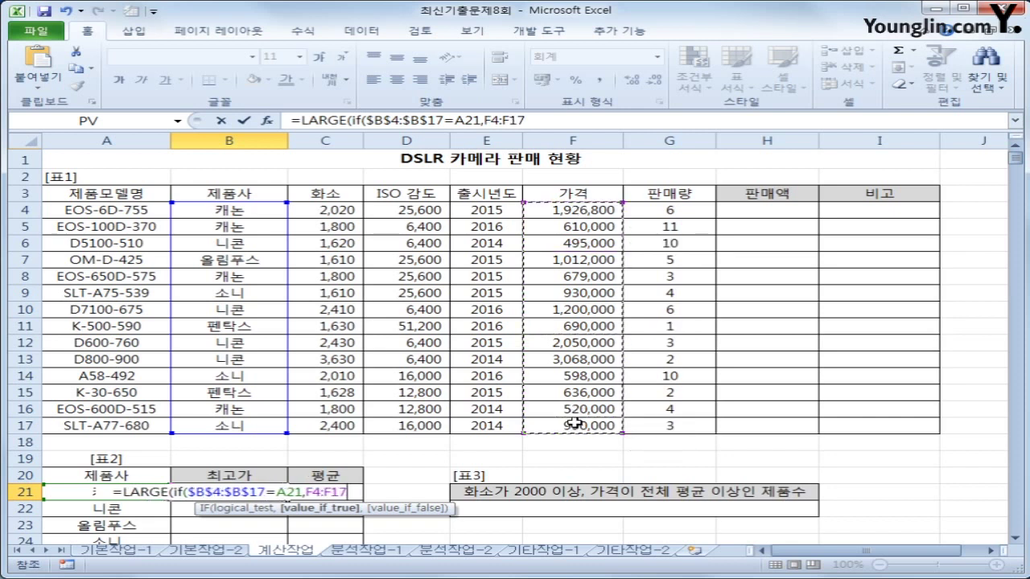
pyautogui.press('F4')
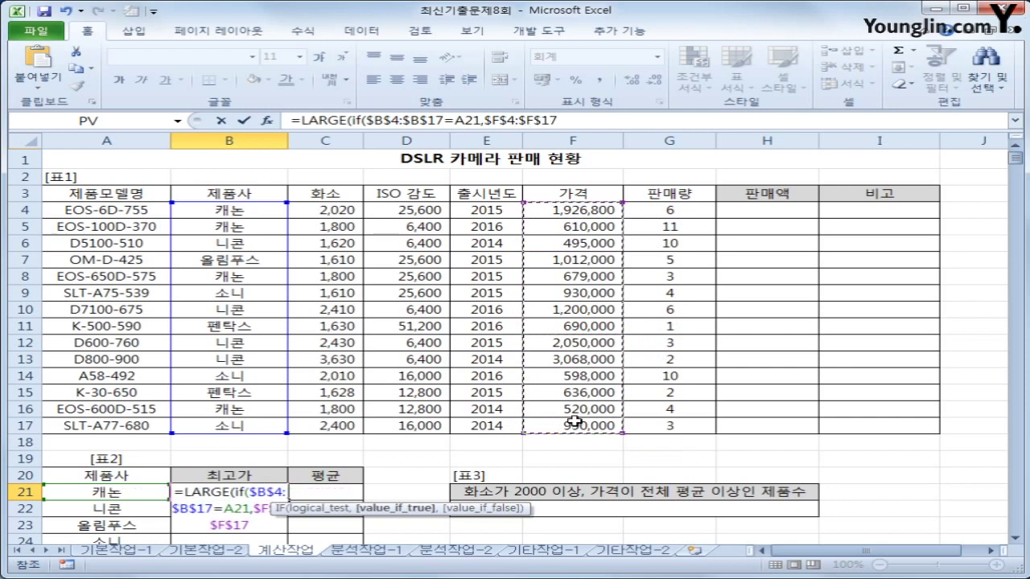
pyautogui.write(')')
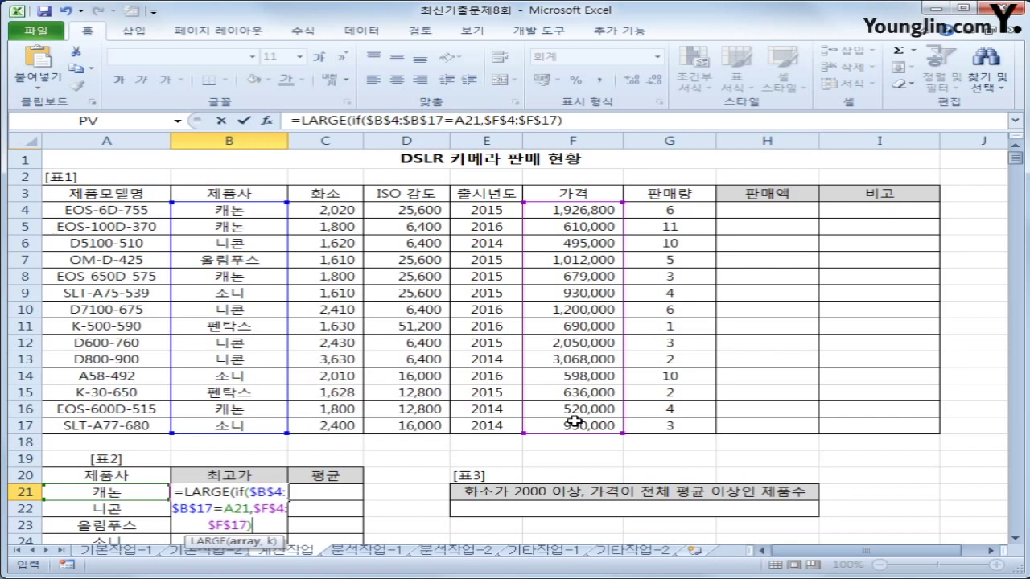
pyautogui.write(',')
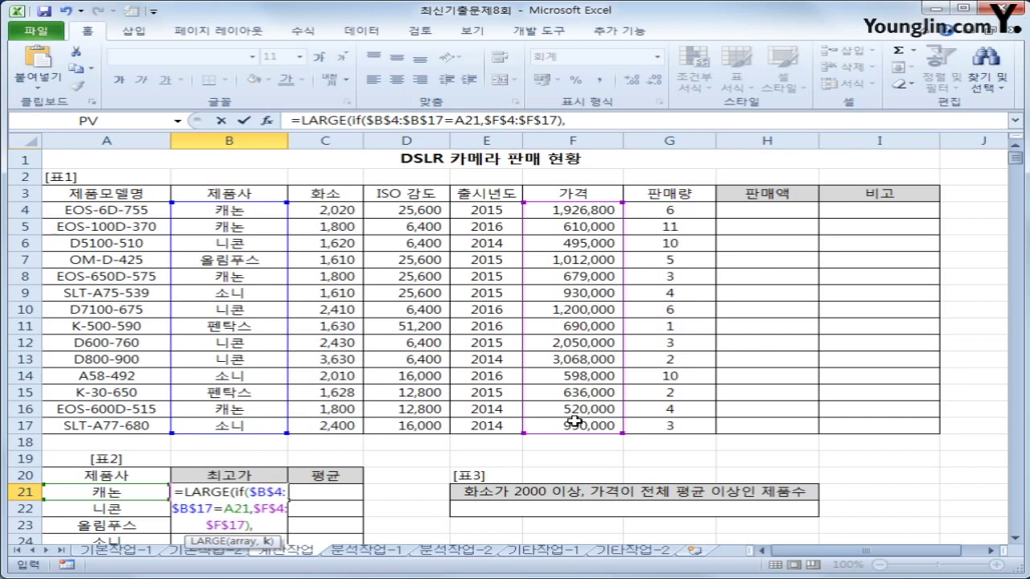
pyautogui.write('1)')
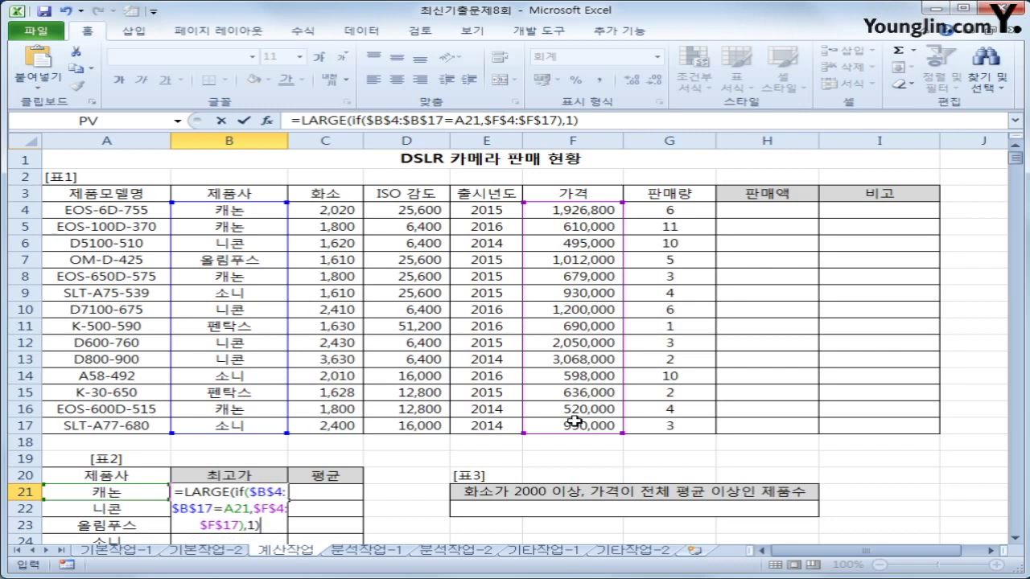
pyautogui.hotkey('ctrl', 'shift', 'Return')
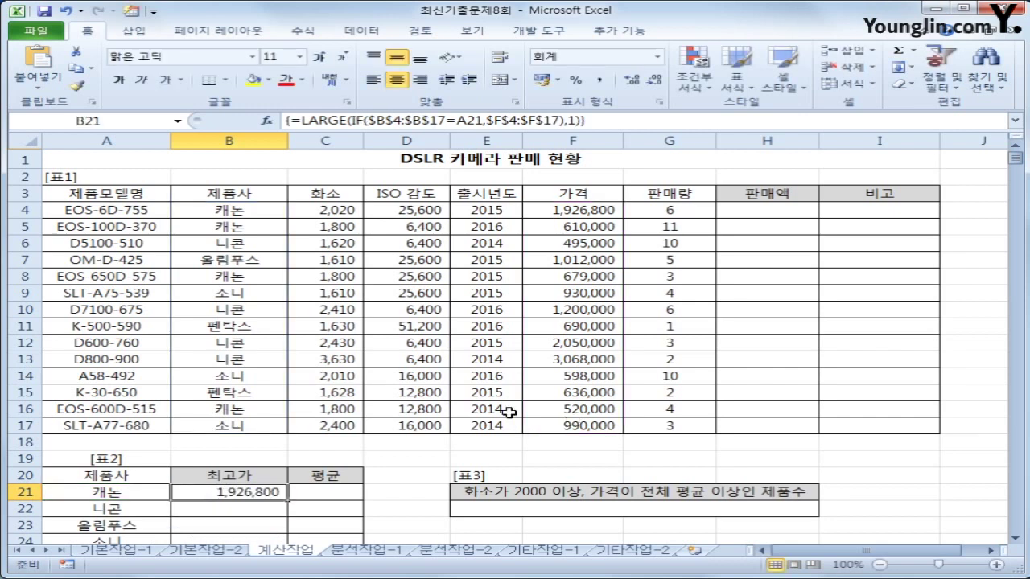
pyautogui.moveTo(291, 502)
pyautogui.mouseDown()
pyautogui.moveTo(286, 535)
pyautogui.moveTo(281, 507)
pyautogui.mouseUp()
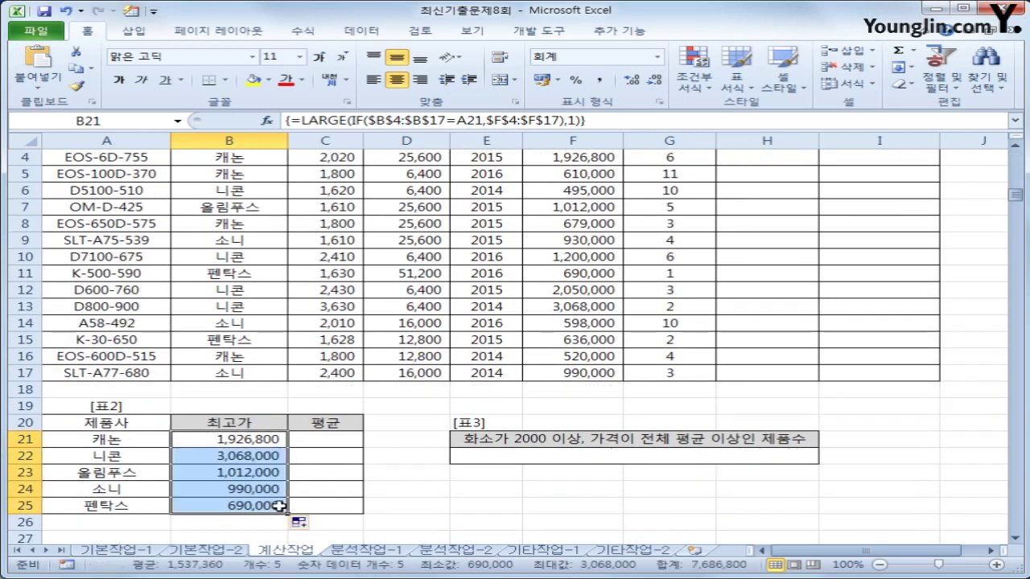
# Start an AVERAGE formula with a nested IF and an opening parenthesis for its first condition in the 평균 cell C21.
pyautogui.click(299, 444)
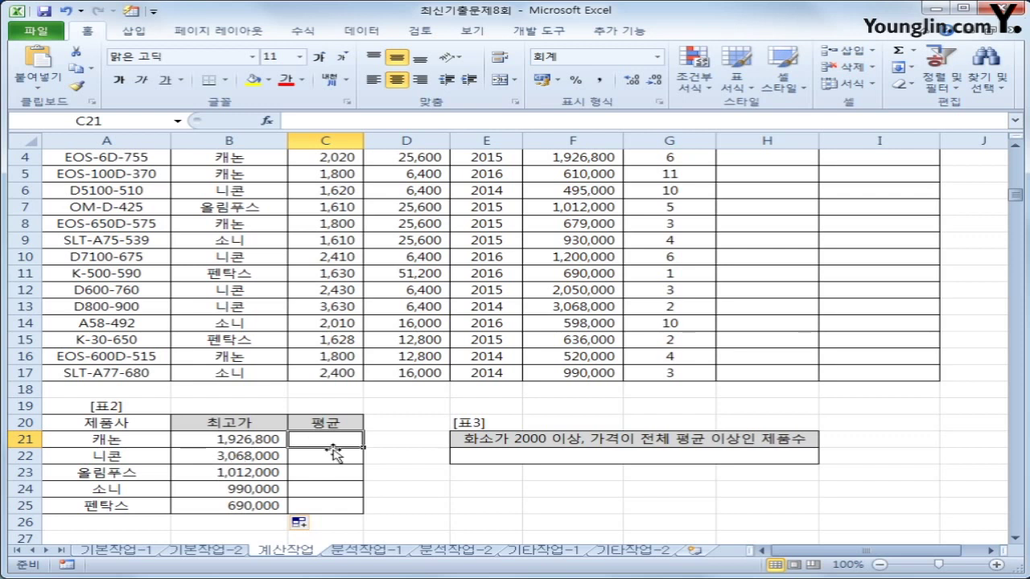
pyautogui.moveTo(333, 440); pyautogui.dragTo(340, 503)
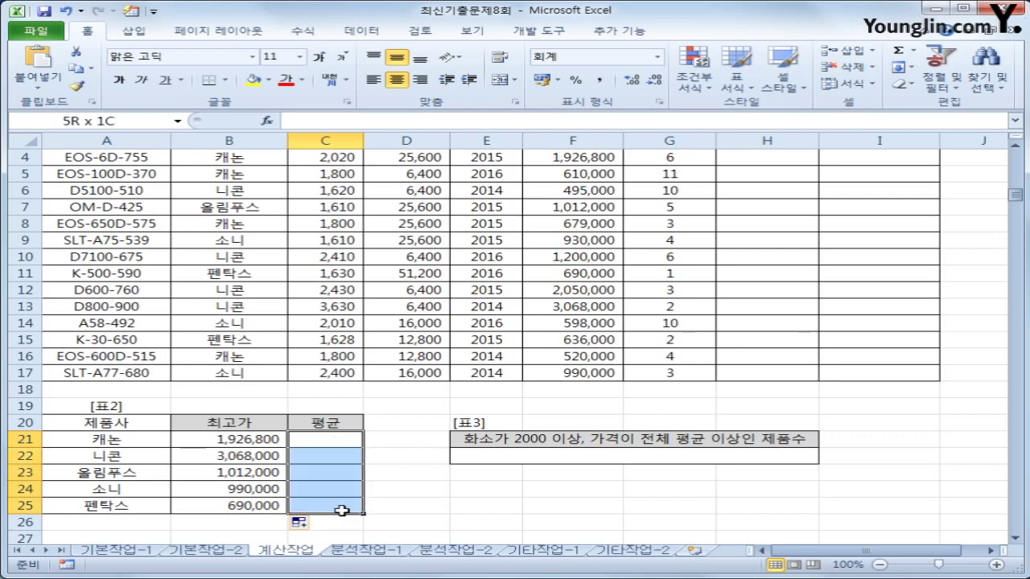
pyautogui.click(356, 443)
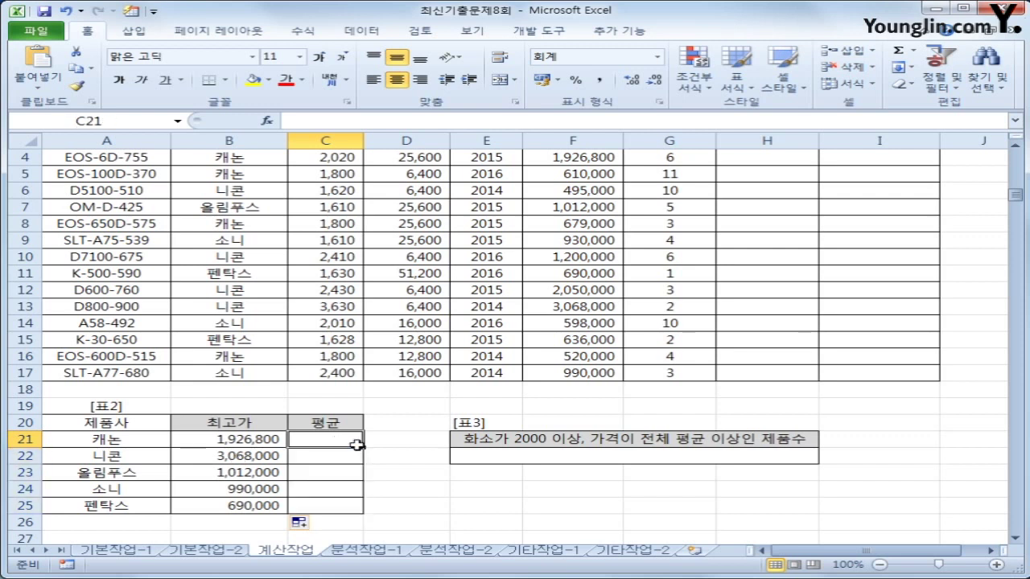
pyautogui.write('=av')
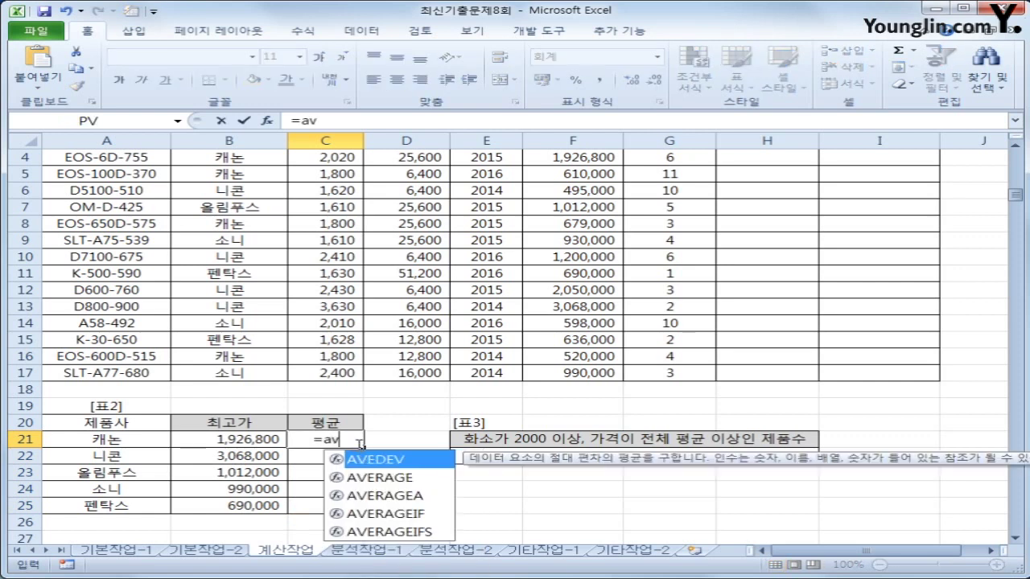
pyautogui.press('Down')
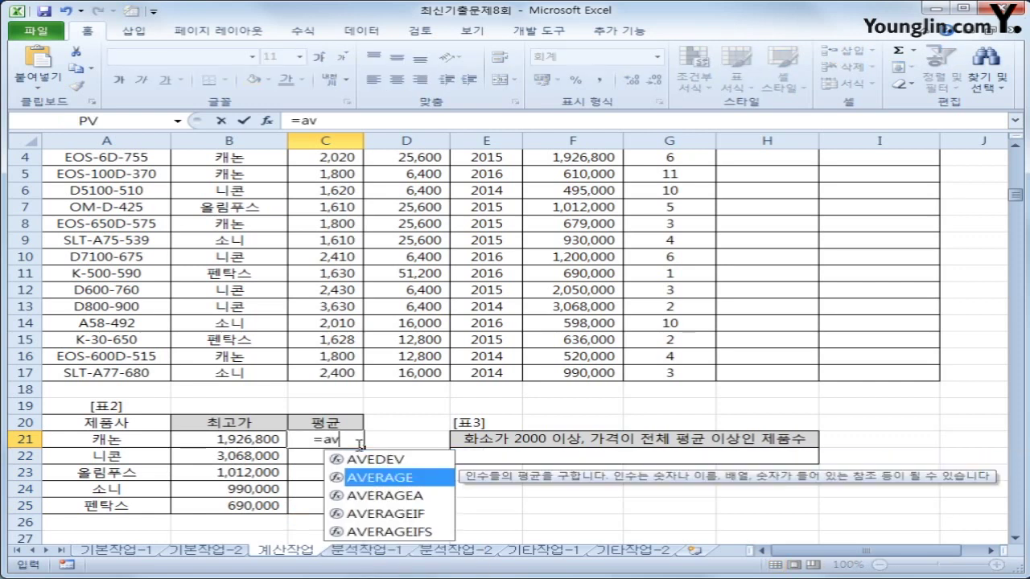
pyautogui.press('Tab')
pyautogui.write('if(')
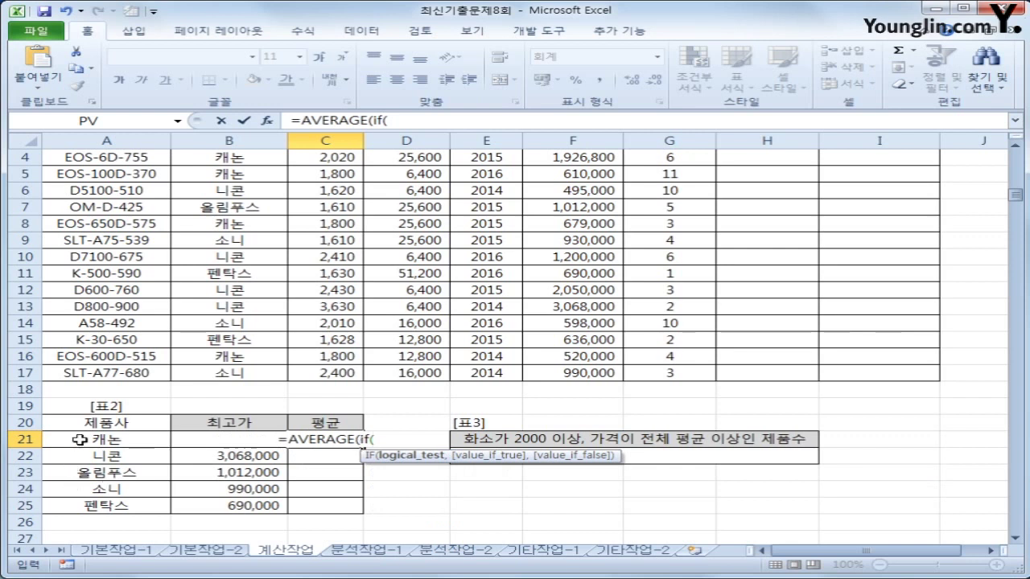
pyautogui.write('(')
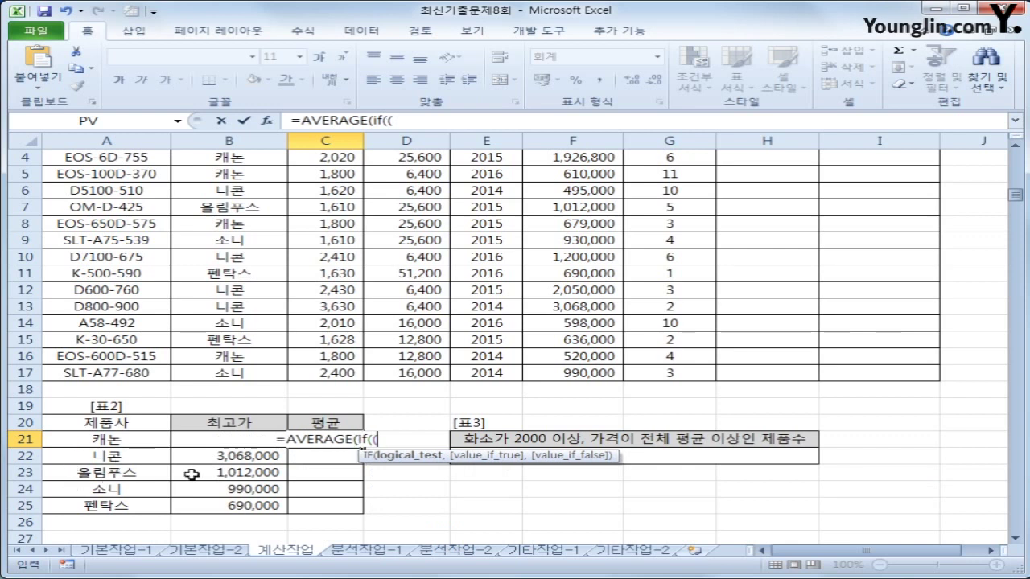
# Add the manufacturer condition ($B$4:$B$17=A21) to the IF in C21.
pyautogui.scroll(1, 191, 474)
pyautogui.moveTo(225, 211); pyautogui.dragTo(242, 426)
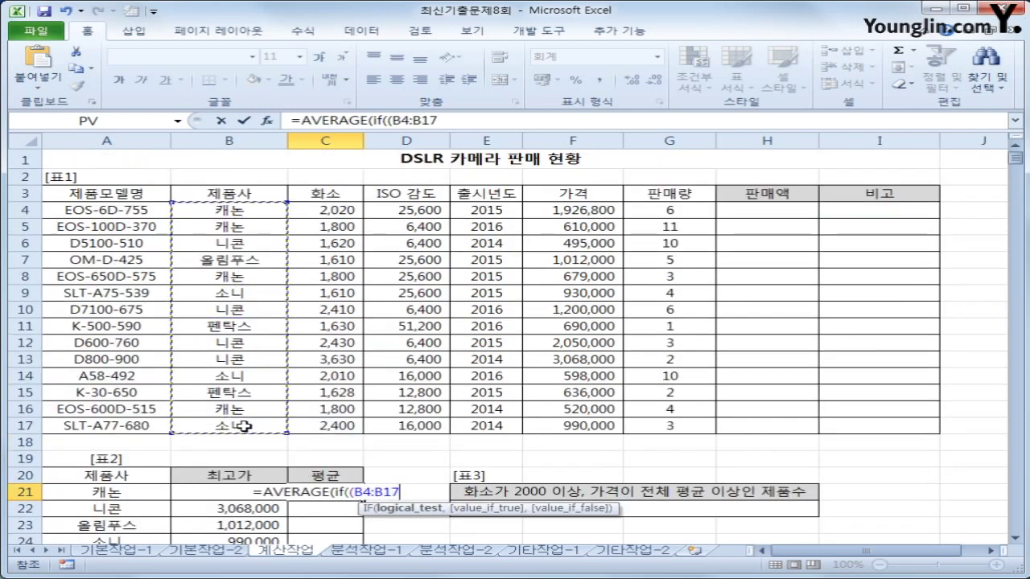
pyautogui.press('F4')
pyautogui.write('=')
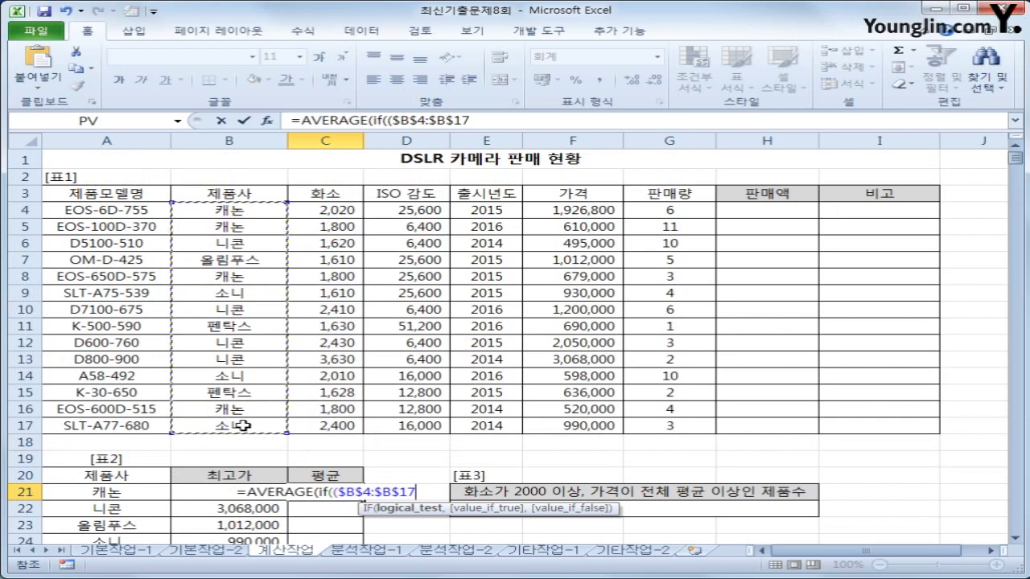
pyautogui.click(148, 488)
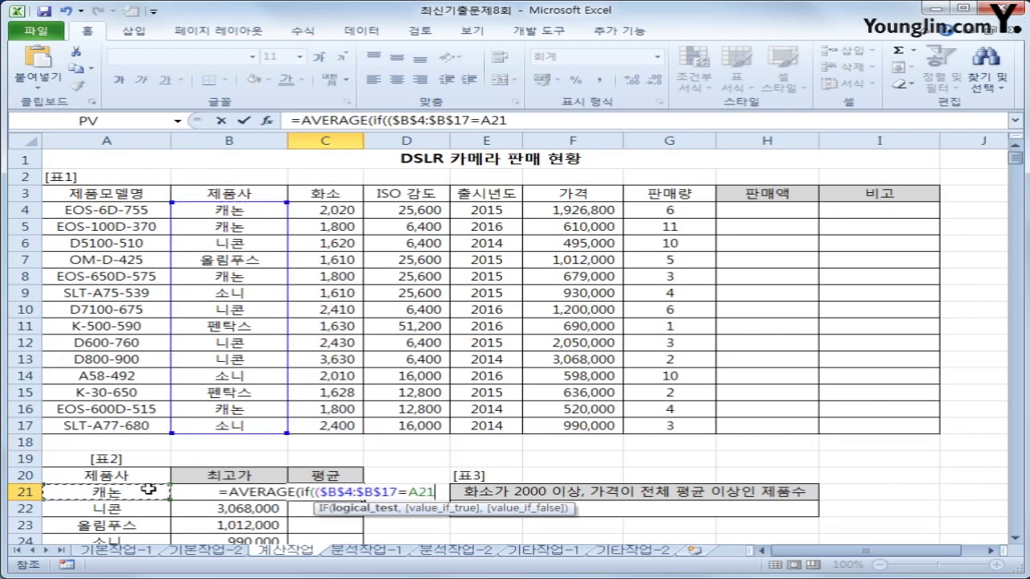
pyautogui.write(')')
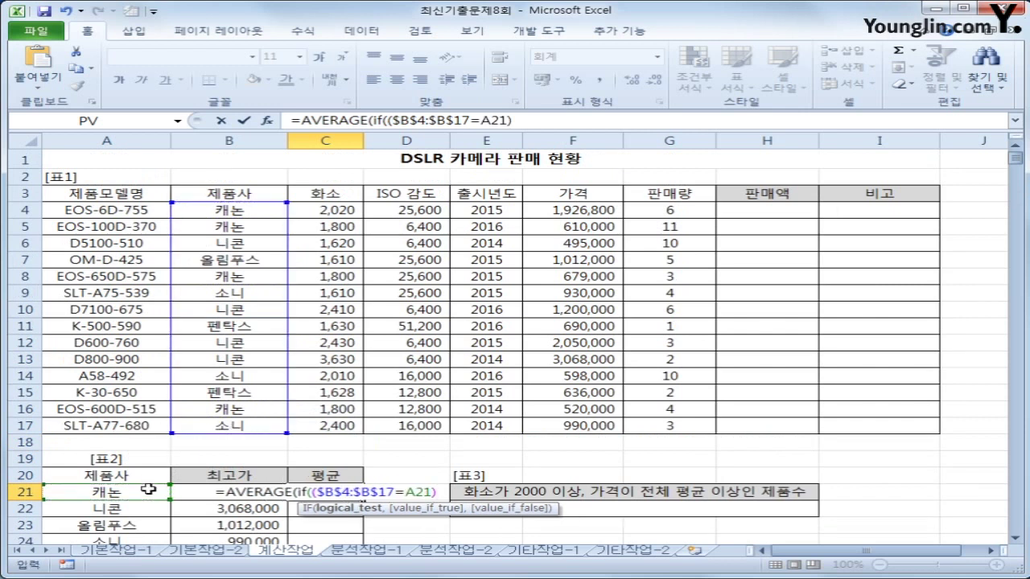
# Multiply the IF condition in C21 by a lower price limit, ($F$4:$F$17>500000).
pyautogui.write('*')
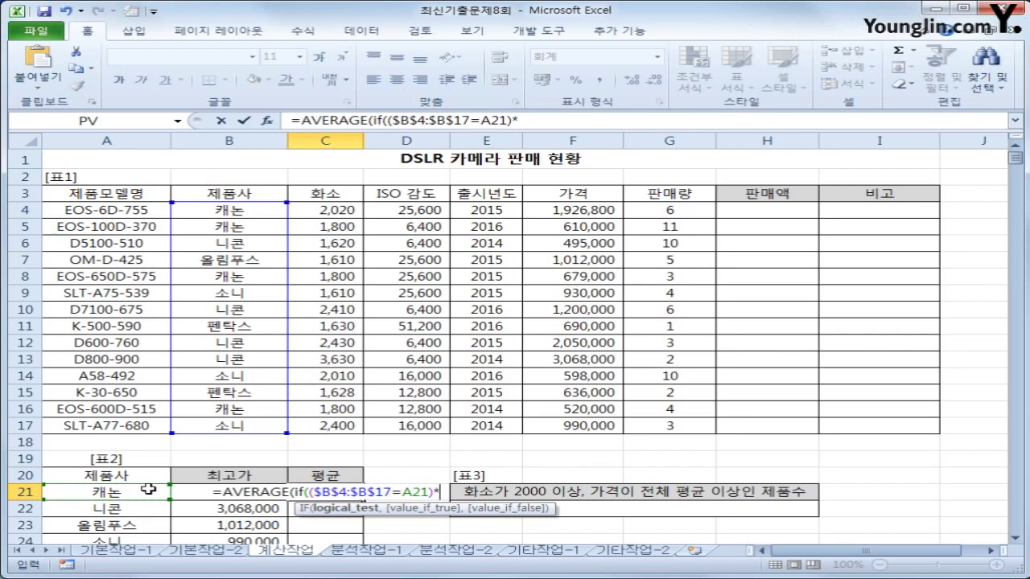
pyautogui.write('(')
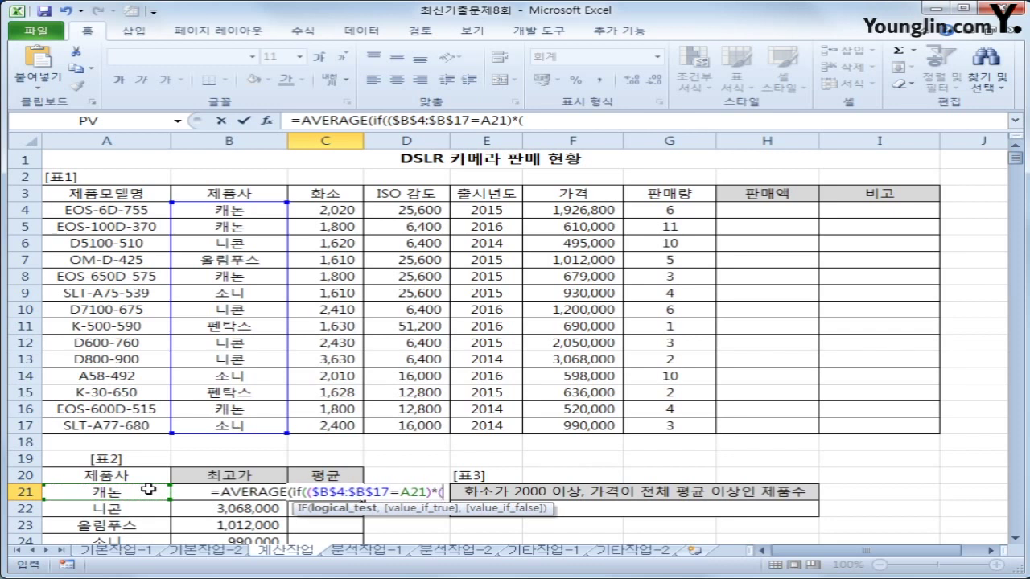
pyautogui.moveTo(606, 211); pyautogui.dragTo(578, 426)
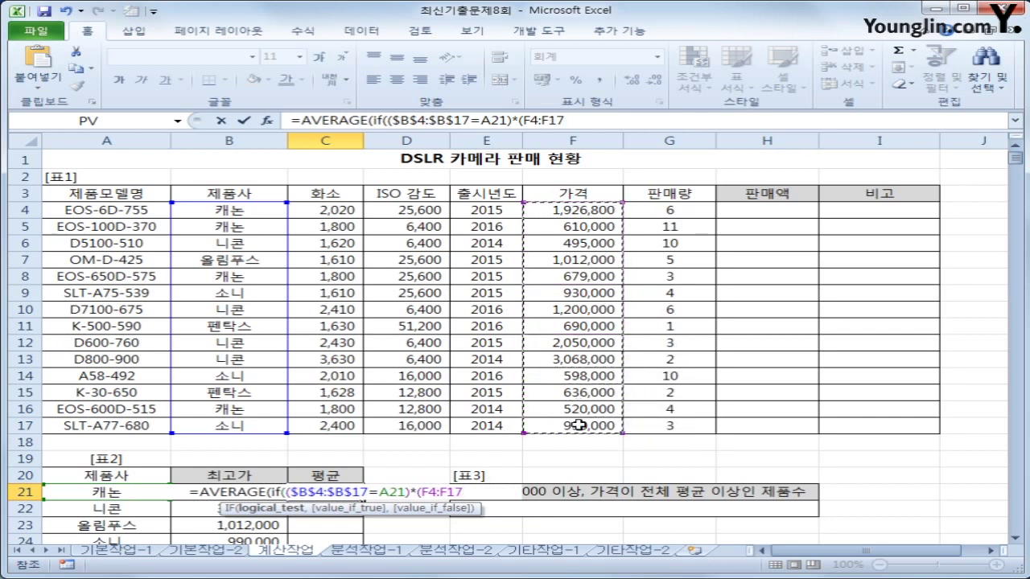
pyautogui.press('F4')
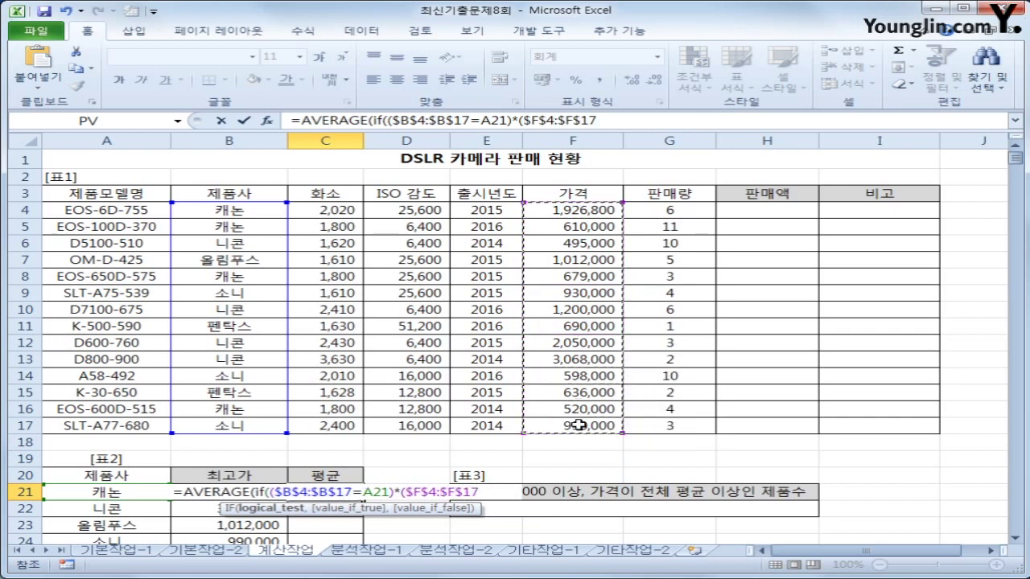
pyautogui.write('>=500')
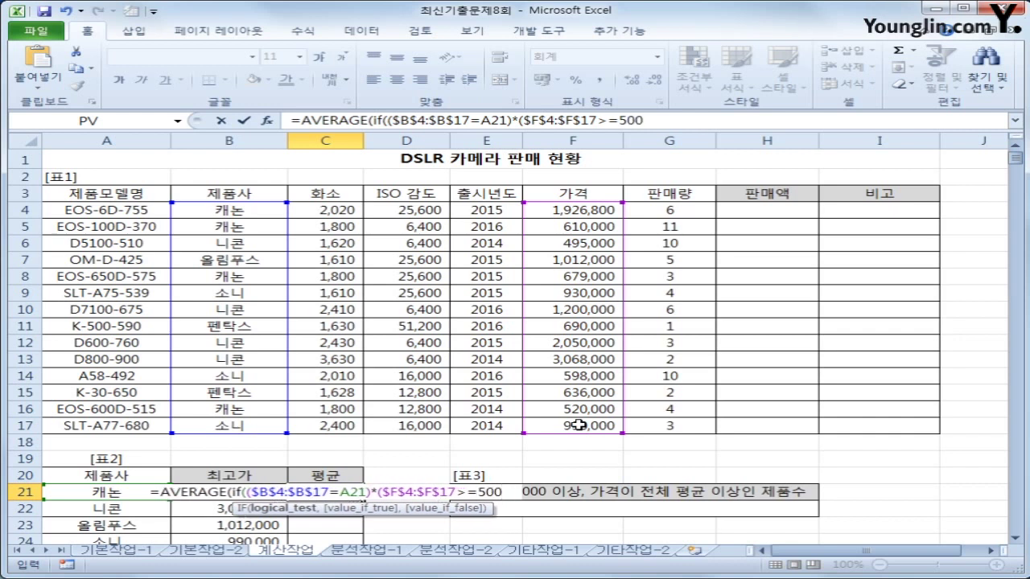
pyautogui.press('BackSpace')
pyautogui.press('BackSpace')
pyautogui.press('BackSpace')
pyautogui.press('BackSpace')
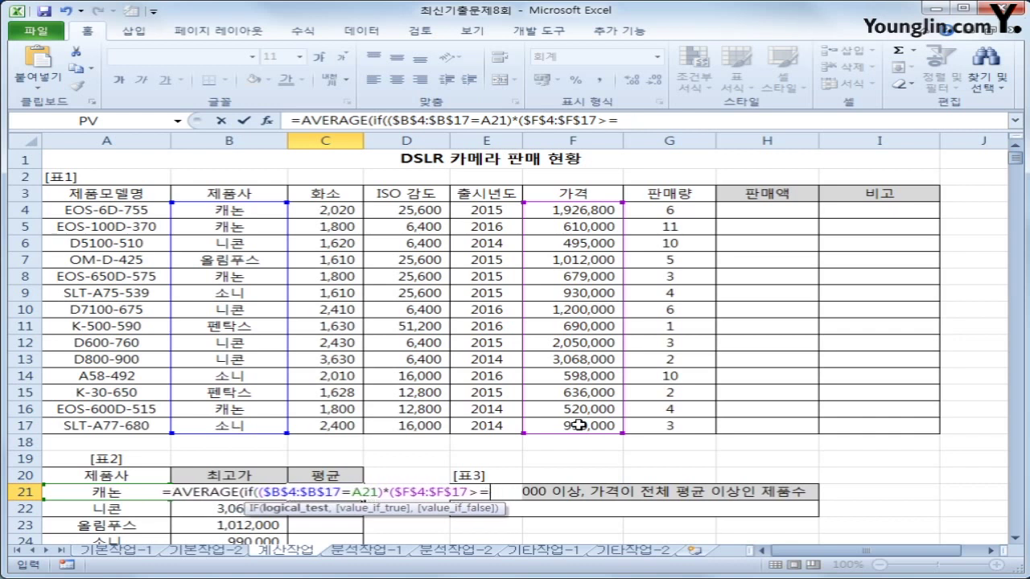
pyautogui.write('50000')
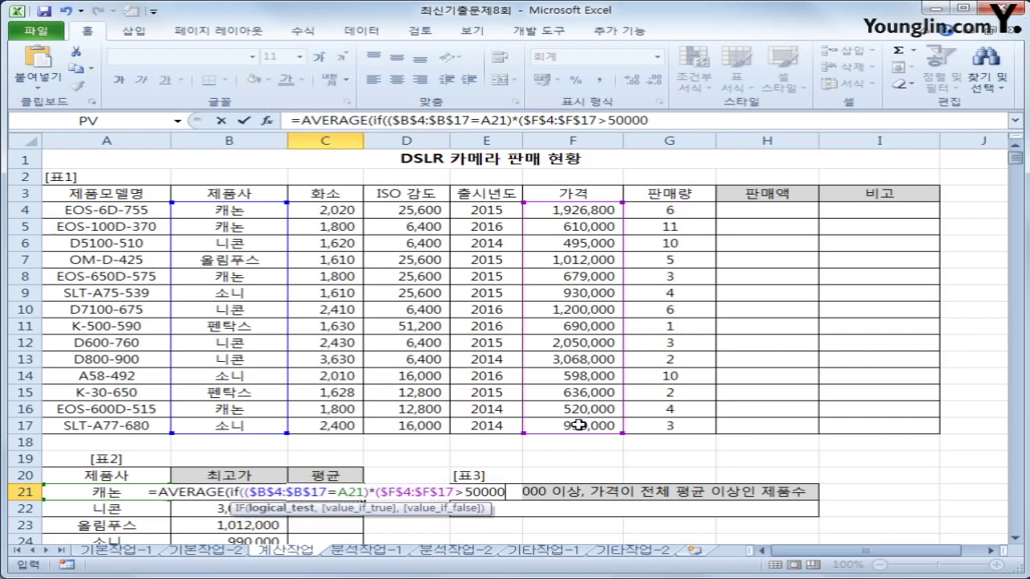
pyautogui.write('0)')
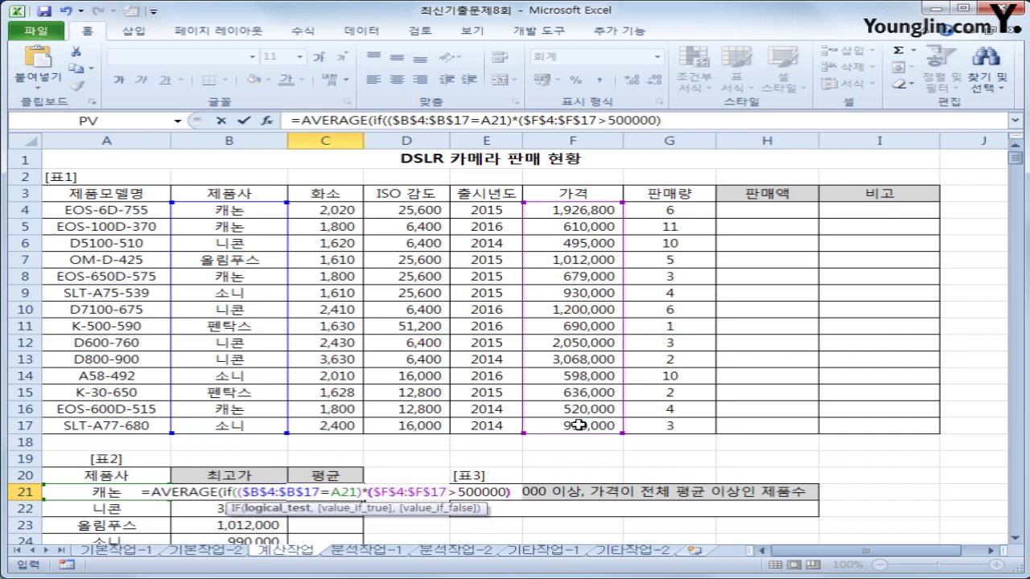
# Multiply the C21 condition by an upper price limit as well, ($F$4:$F$17<=2000000).
pyautogui.write('*')
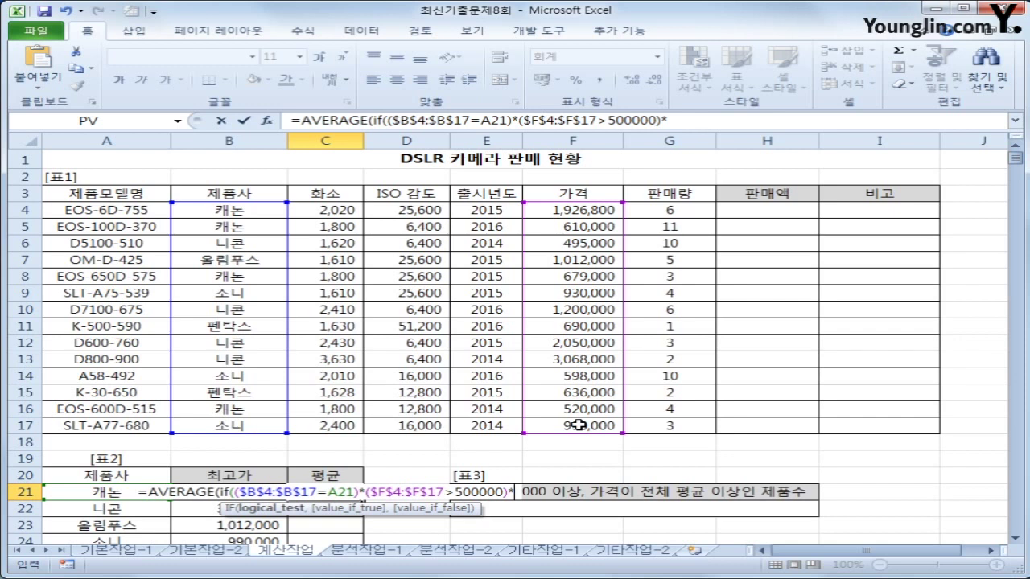
pyautogui.write('(')
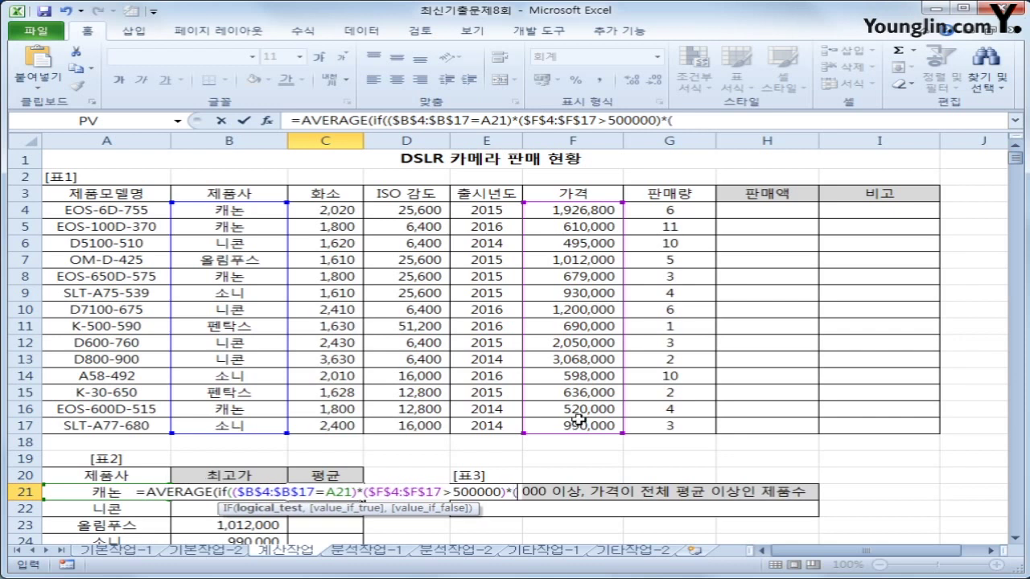
pyautogui.moveTo(593, 211); pyautogui.dragTo(592, 422)
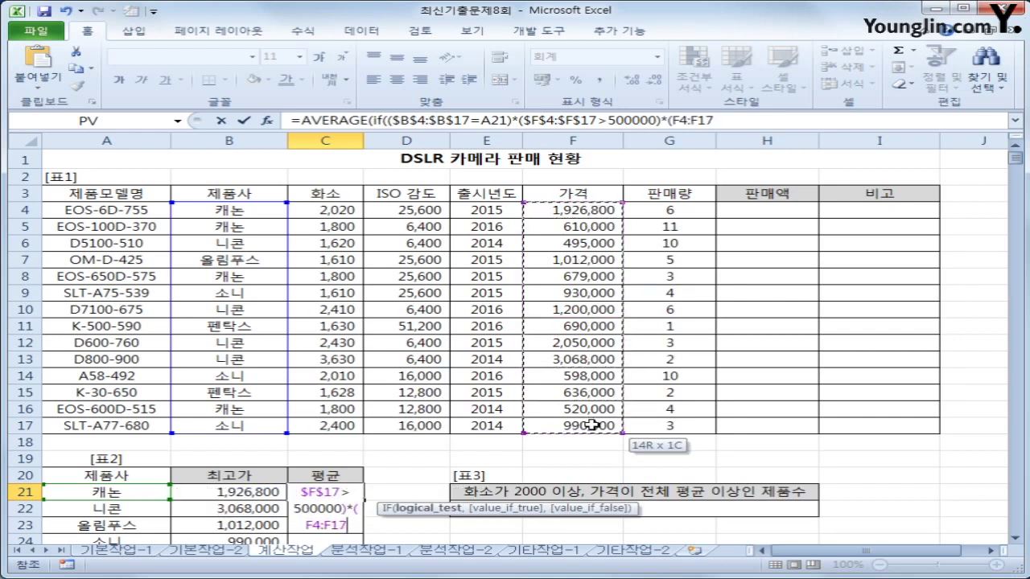
pyautogui.press('F4')
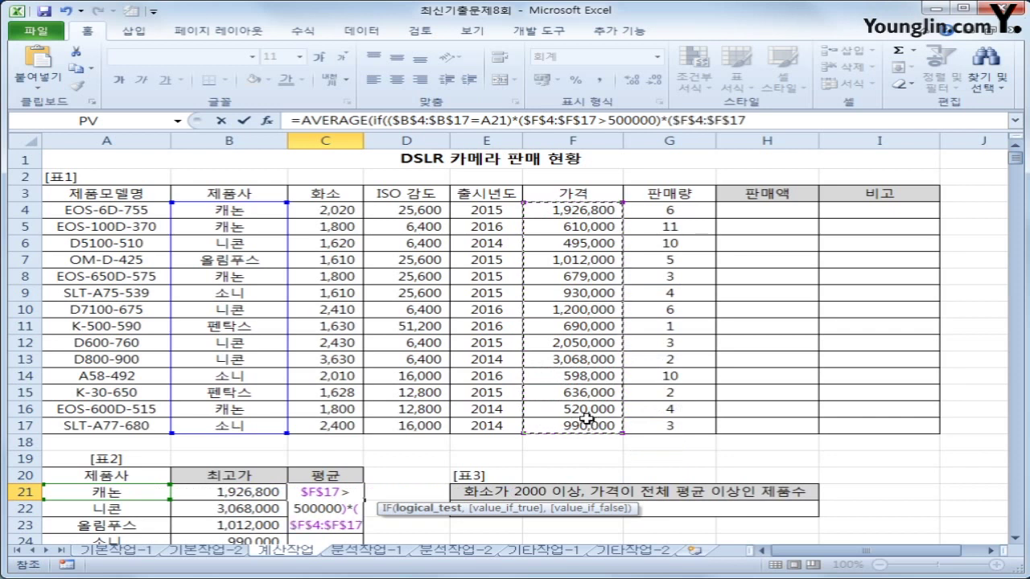
pyautogui.write('<=')
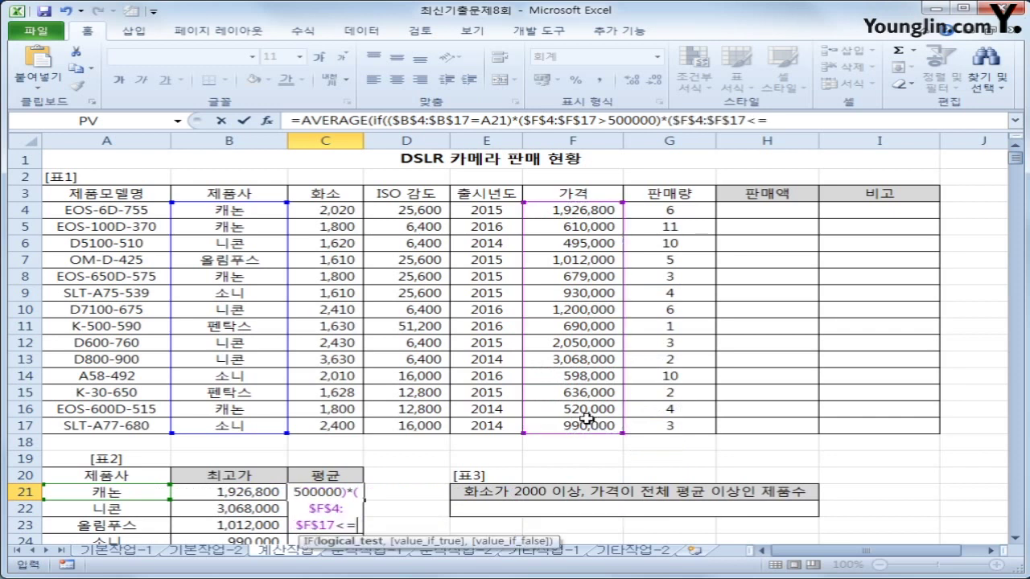
pyautogui.write('2000000')
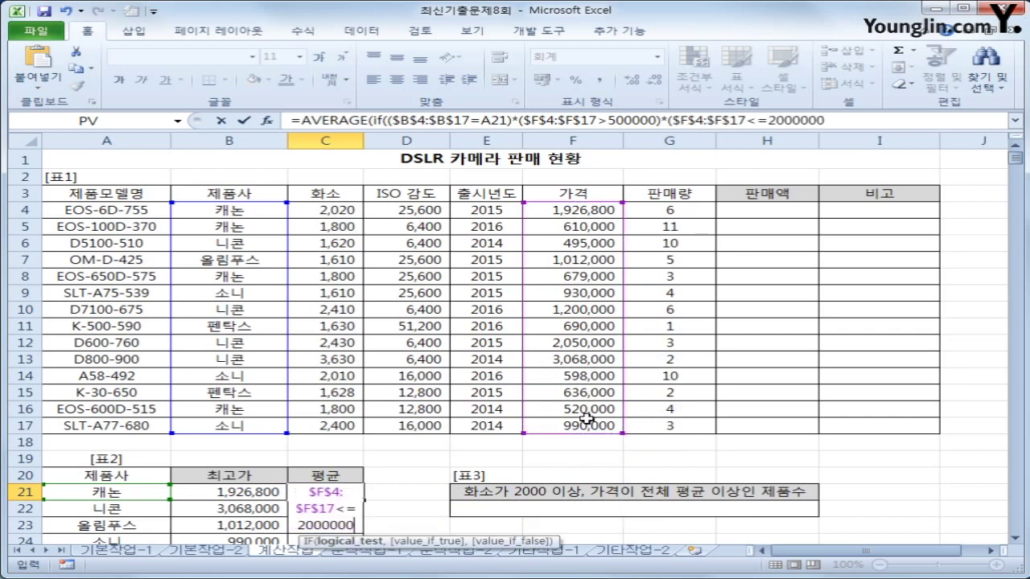
pyautogui.write(')')
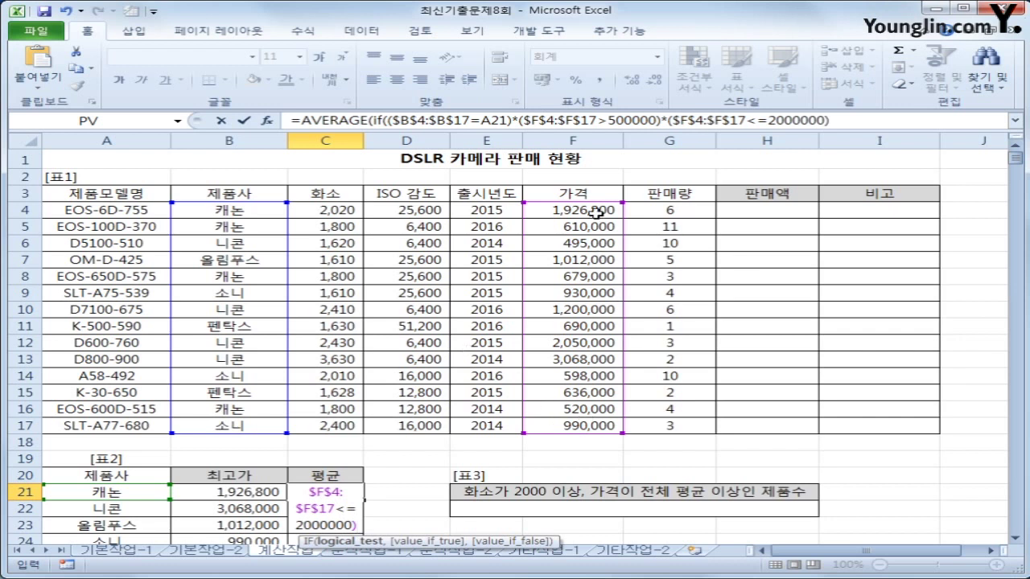
# Set the IF's true value in C21 to $F$4:$F$17, close both functions and enter it as an array formula.
pyautogui.click(859, 118)
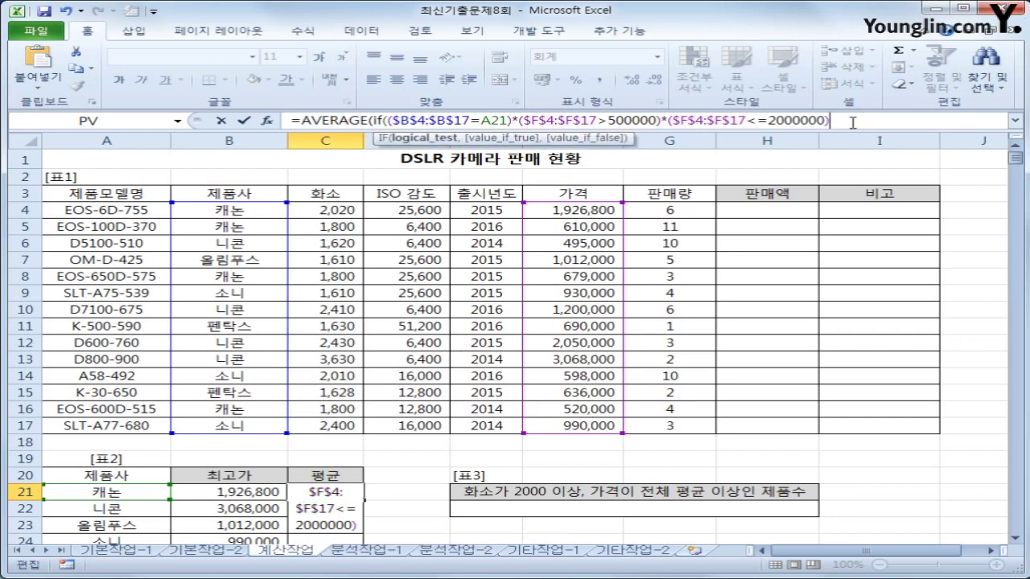
pyautogui.write(',')
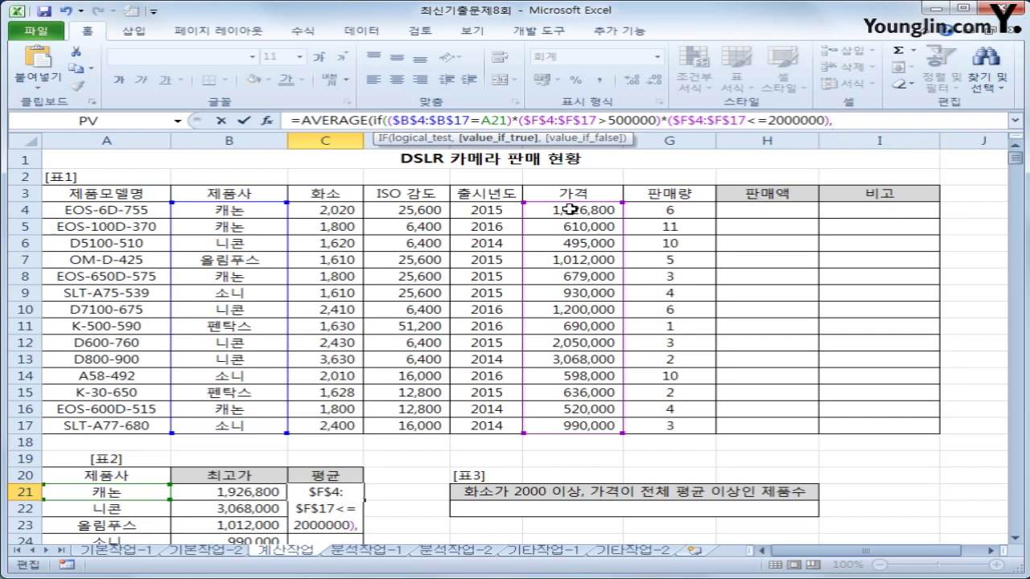
pyautogui.moveTo(571, 210); pyautogui.dragTo(584, 421)
pyautogui.press('F4')
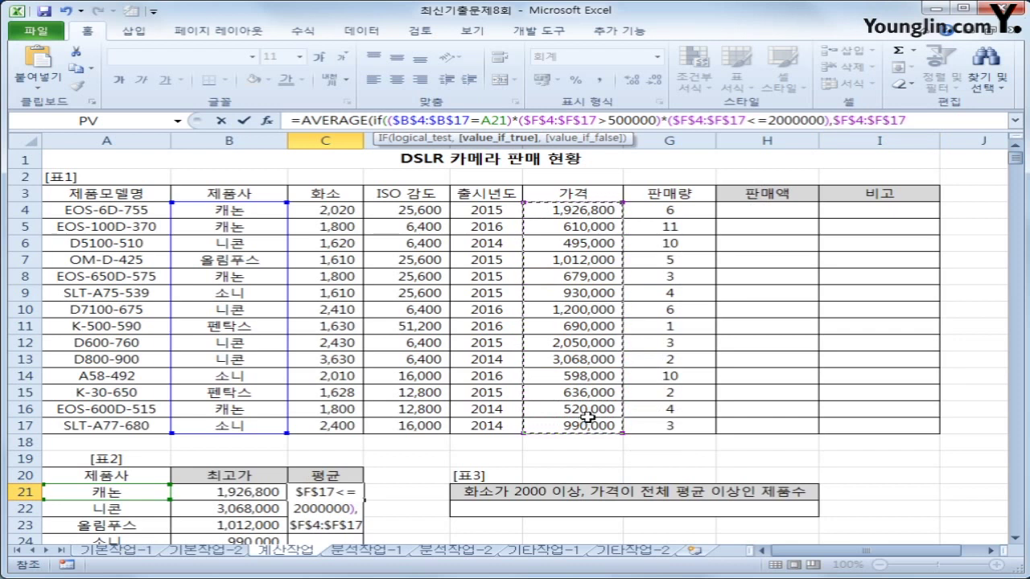
pyautogui.write(')')
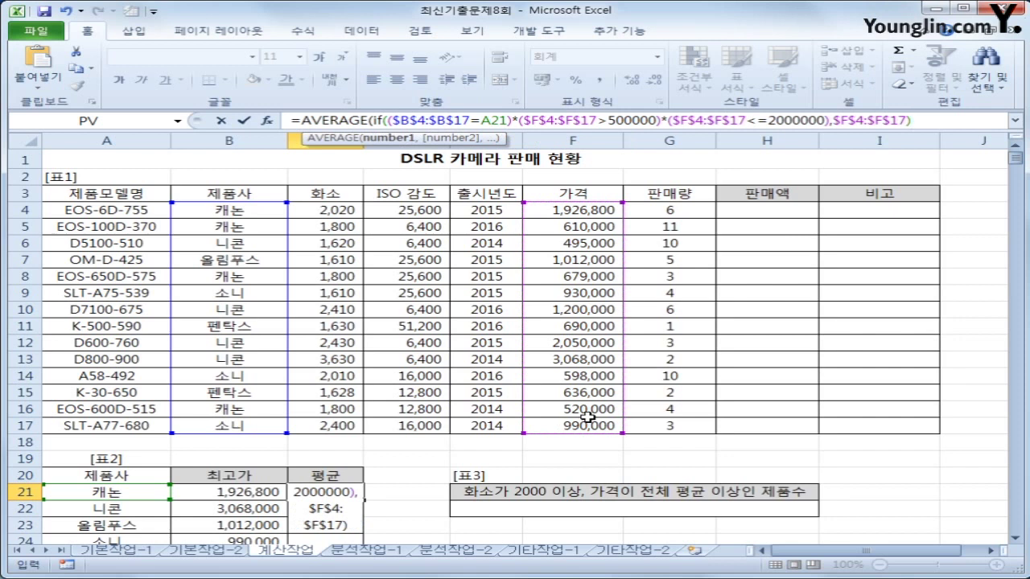
pyautogui.write(')')
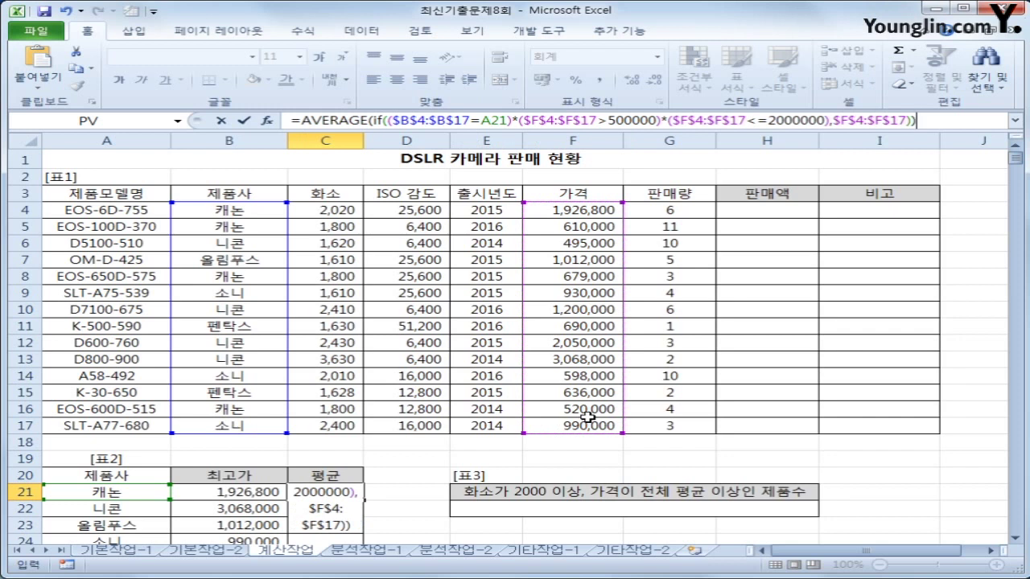
pyautogui.hotkey('ctrl', 'shift', 'Return')
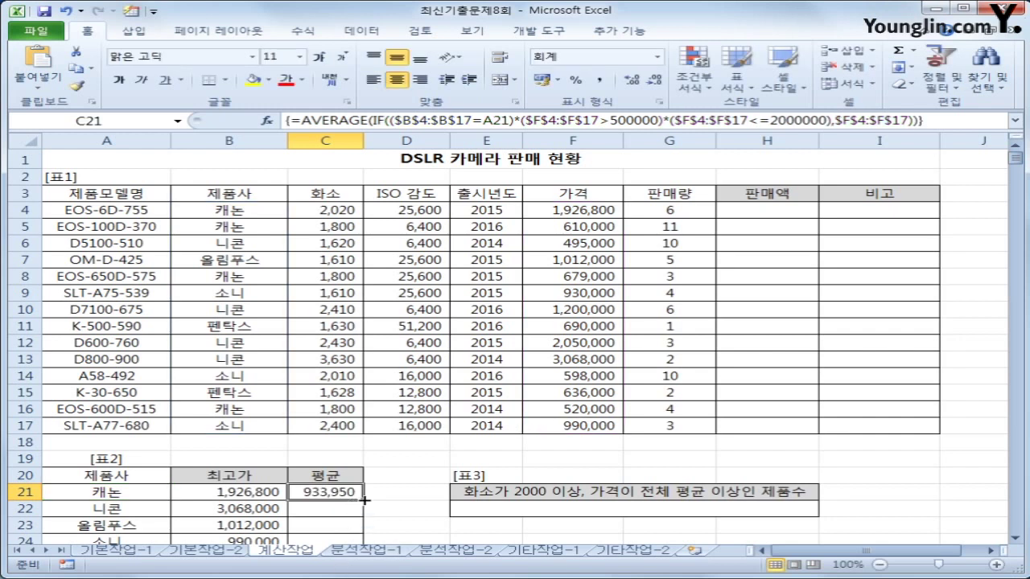
# Fill the 평균 formula from C21 down to C25 and autofit the width of column C.
pyautogui.moveTo(364, 500)
pyautogui.mouseDown()
pyautogui.moveTo(361, 523)
pyautogui.moveTo(346, 503)
pyautogui.mouseUp()
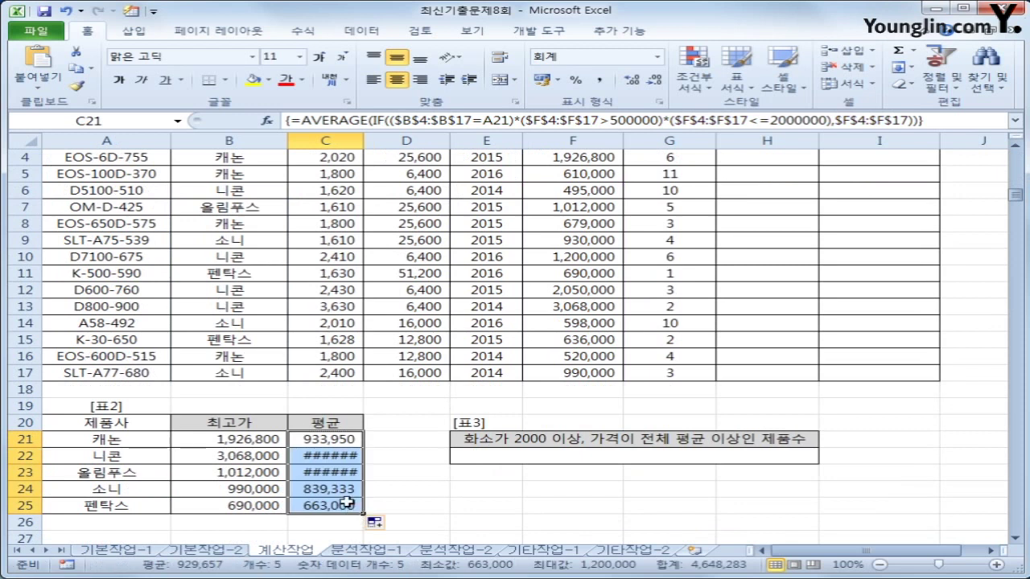
pyautogui.click(354, 451)
pyautogui.doubleClick(364, 141)
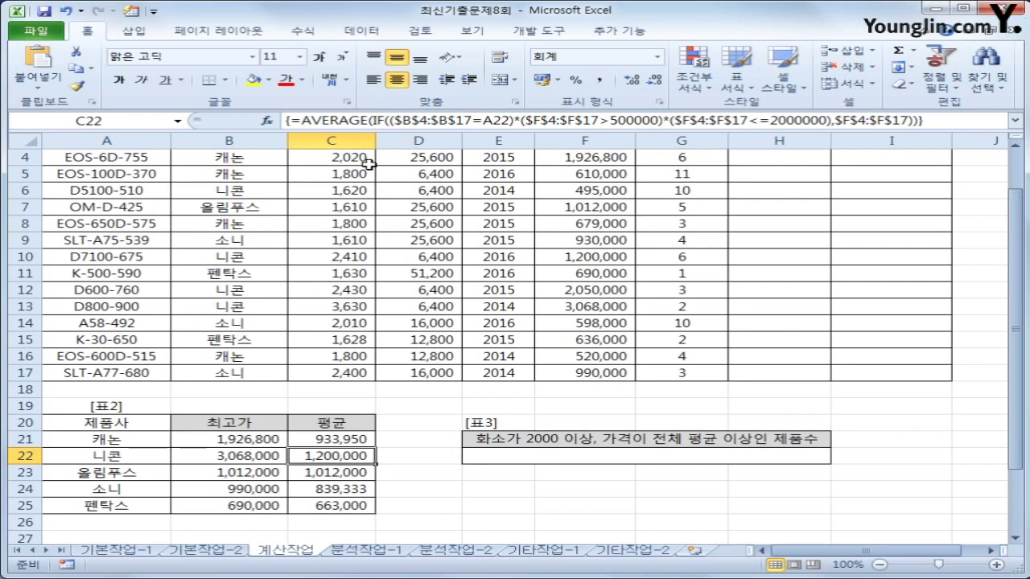
# Select the first 판매액 cell, H4, and insert a new code module in the workbook's Visual Basic editor.
pyautogui.scroll(1, 368, 164)
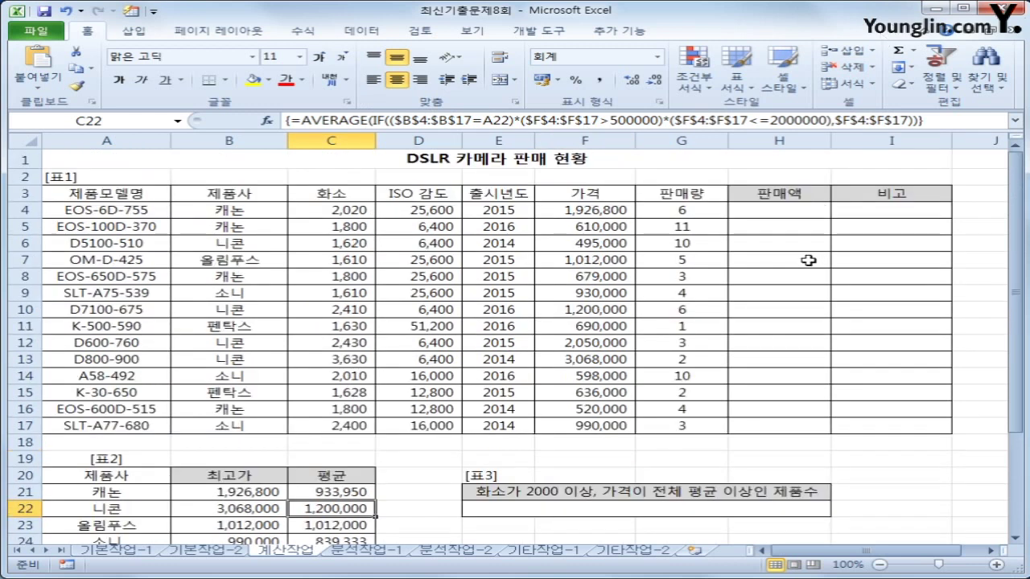
pyautogui.click(798, 210)
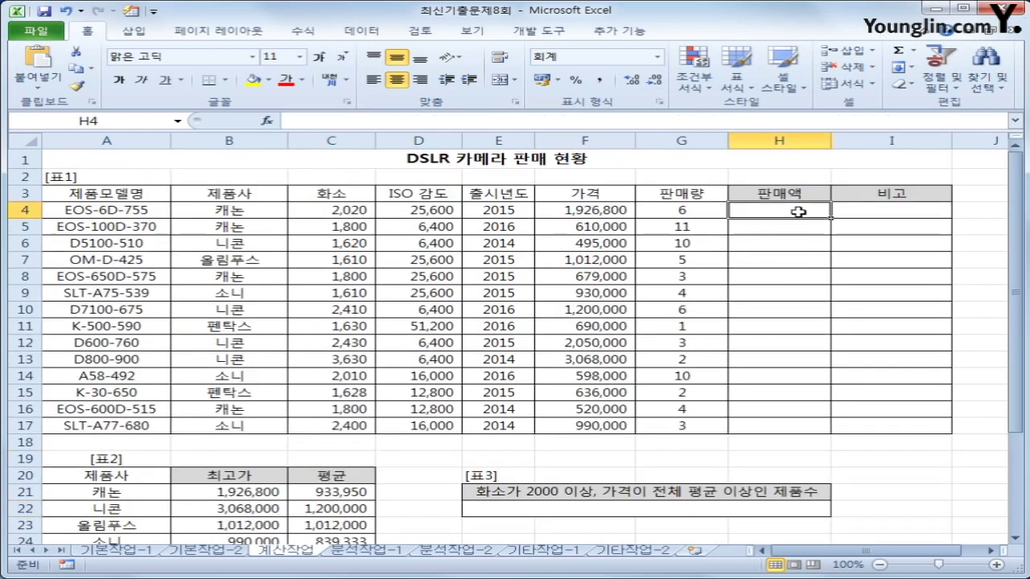
pyautogui.click(515, 32)
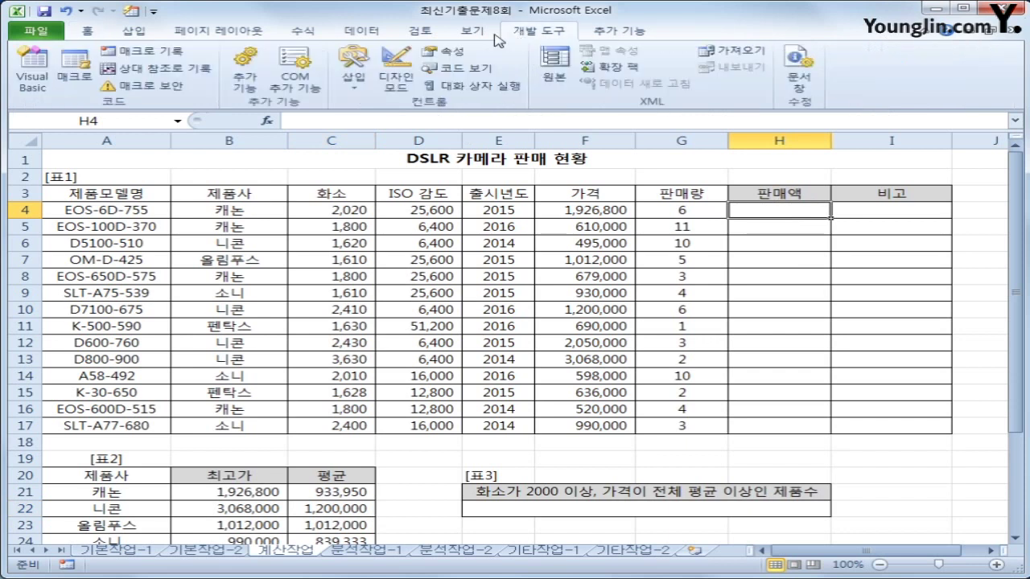
pyautogui.click(36, 89)
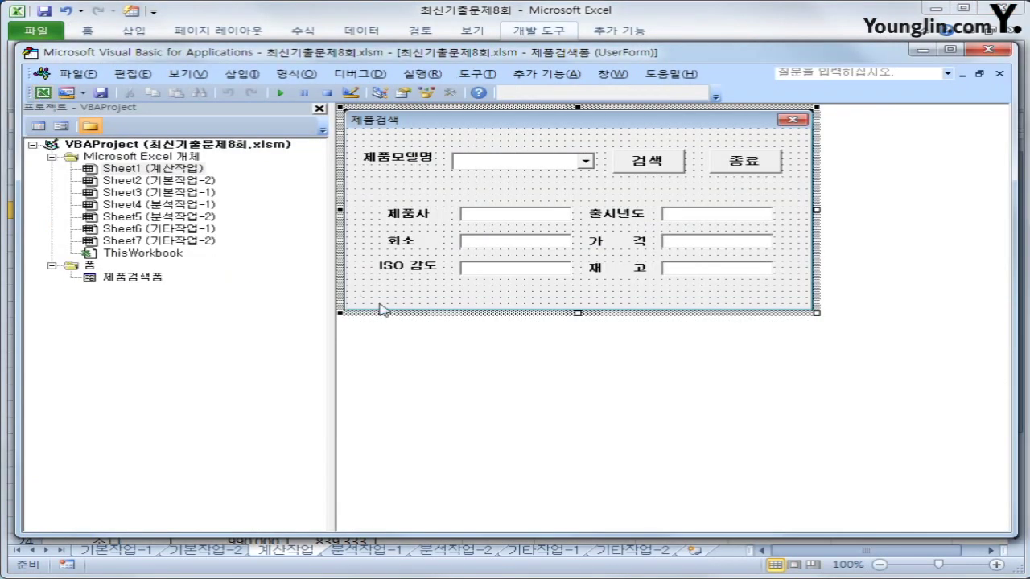
pyautogui.click(241, 73)
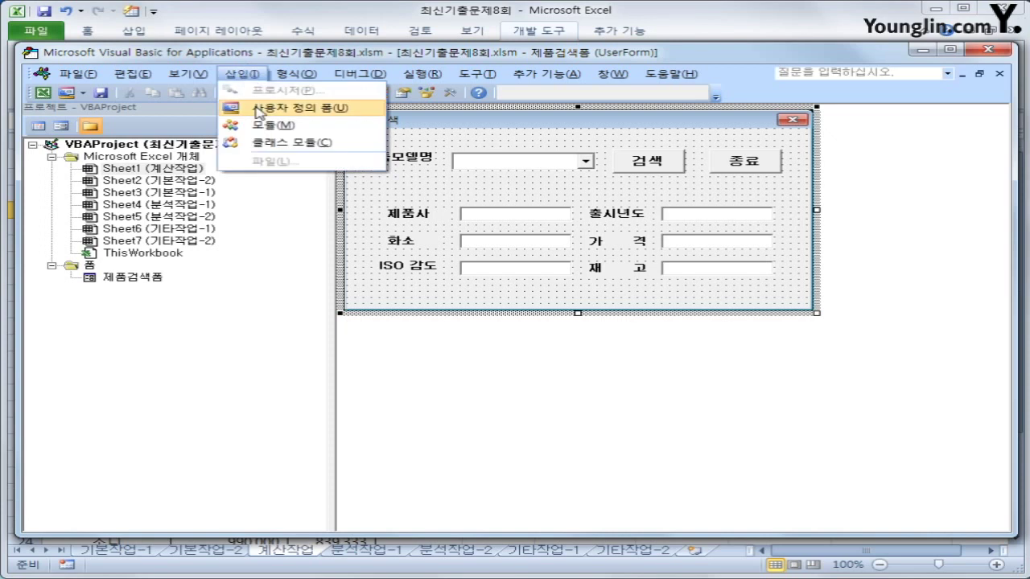
pyautogui.click(261, 128)
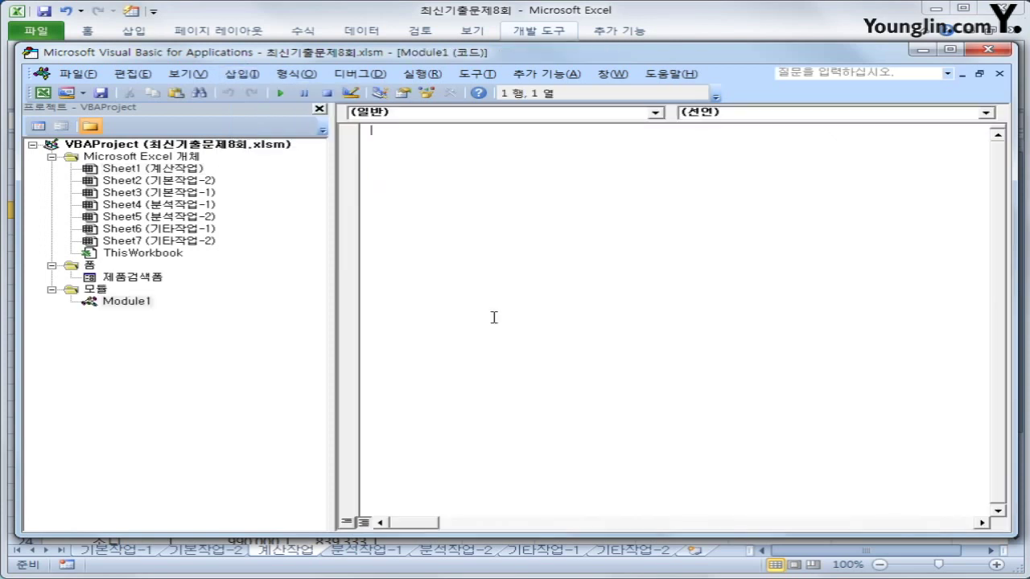
# Declare the public function fn판매액(판매량, 가격) in Module1 and start an indented line in its body.
pyautogui.write('public function fn')
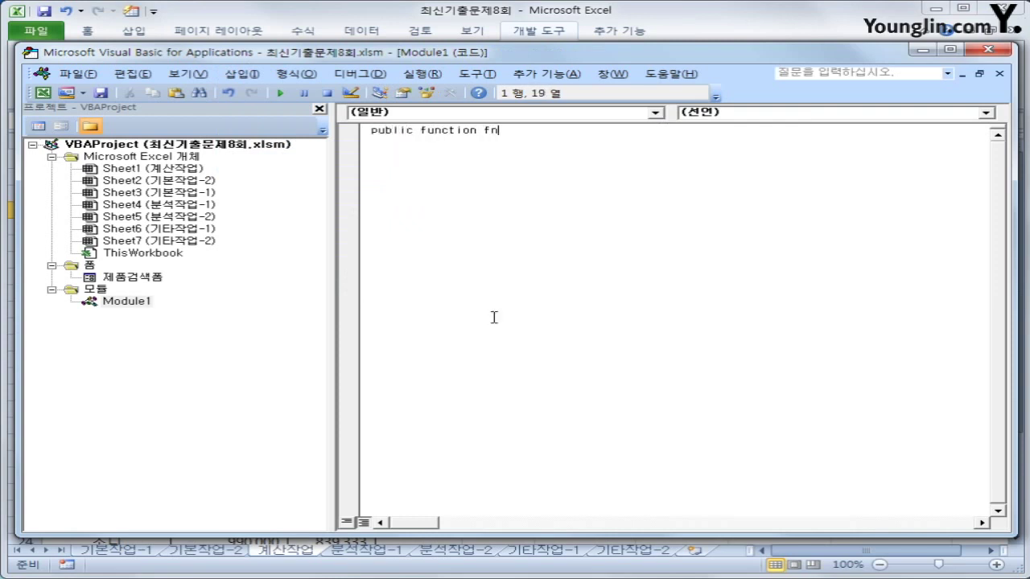
pyautogui.write('판매애ㄱ(판매량, 가격)')
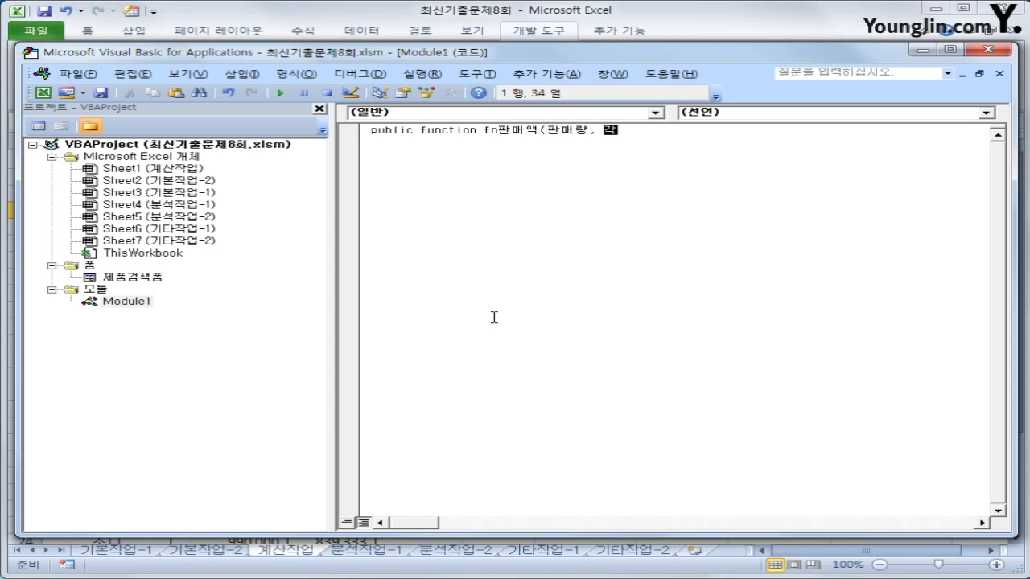
pyautogui.press('Return')
pyautogui.press('Return')
pyautogui.press('Tab')
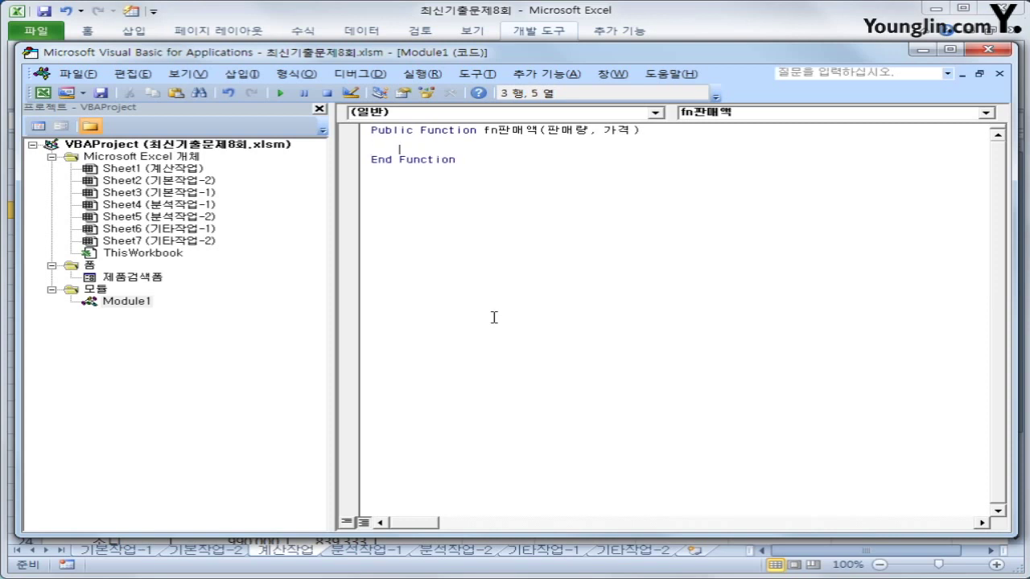
# Start an If statement in fn판매액 and put the expression 판매량 * 가격 on its own line below it.
pyautogui.write('if ')
pyautogui.write('파')
pyautogui.write('ㄴ매량 * ㄱ')
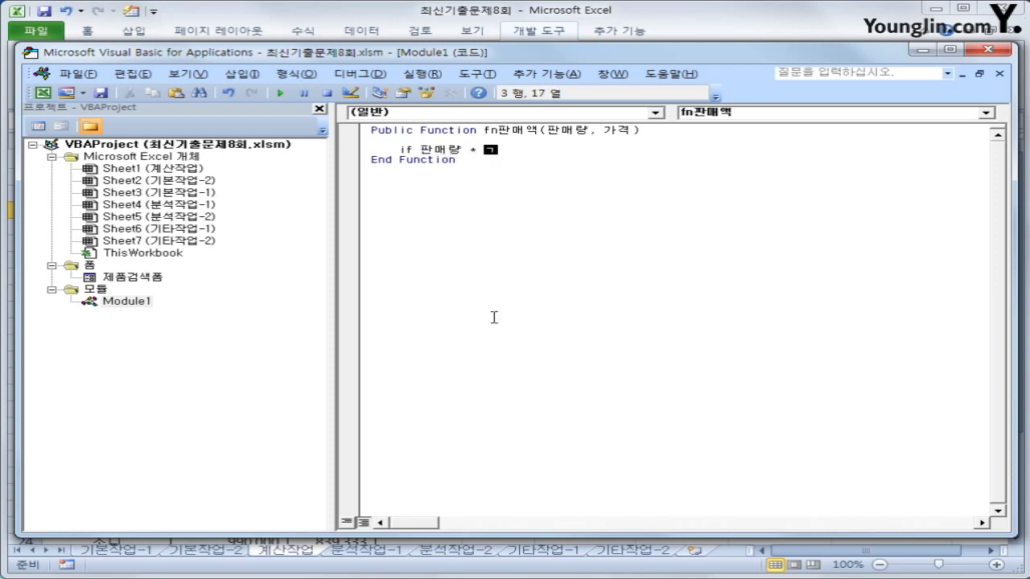
pyautogui.write('ㅏ격')
pyautogui.press('Left')
pyautogui.press('Left')
pyautogui.press('Left')
pyautogui.press('Left')
pyautogui.press('Left')
pyautogui.press('Left')
pyautogui.press('Left')
pyautogui.press('Left')
pyautogui.press('Left')
pyautogui.press('Left')
pyautogui.press('Left')
pyautogui.press('Right')
pyautogui.press('Right')
pyautogui.press('Return')
pyautogui.press('Return')
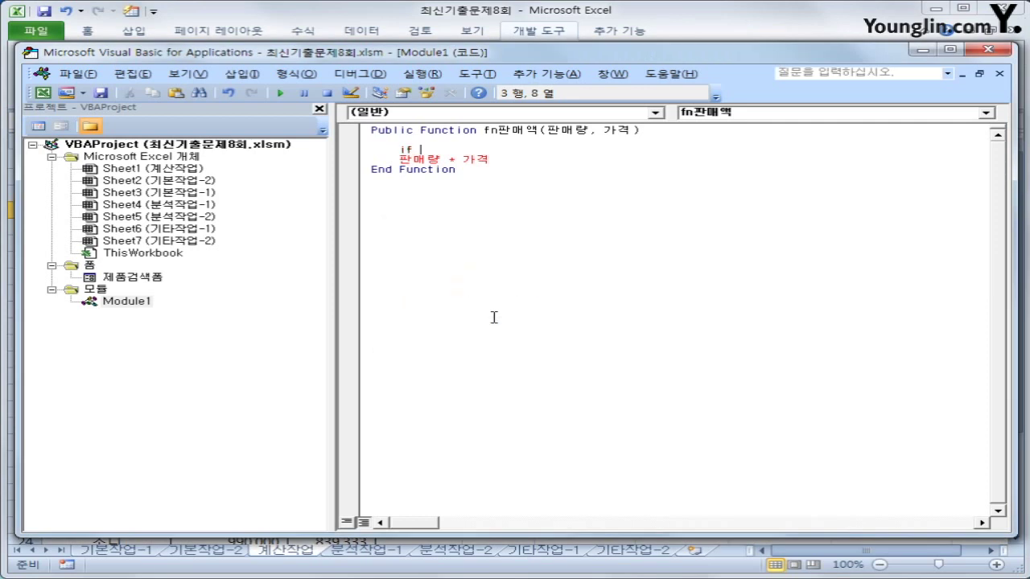
# Complete the If line with the condition 판매량 >= 5 Then.
pyautogui.write('판매량 >=5 ')
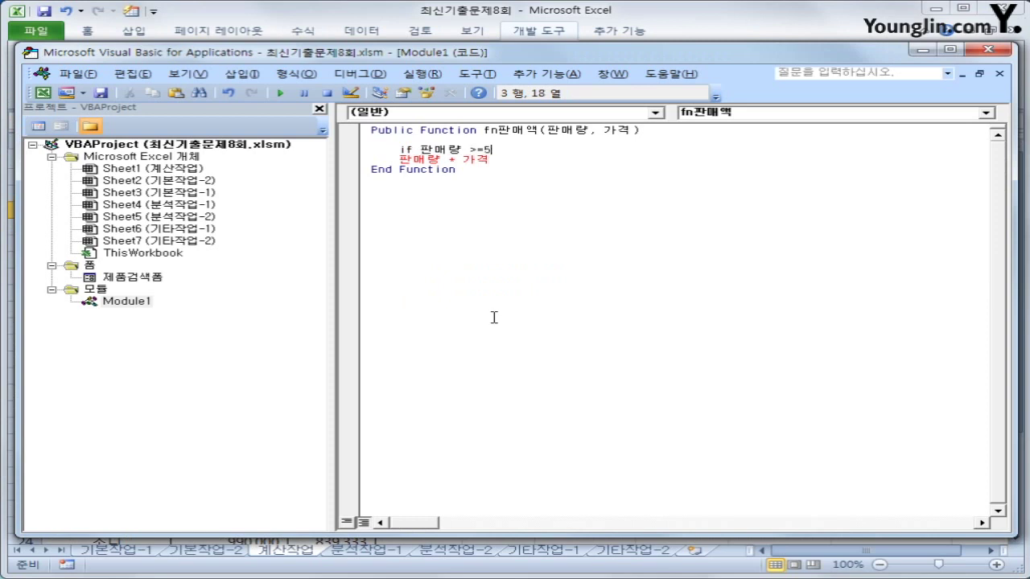
pyautogui.write('솓')
pyautogui.press('BackSpace')
pyautogui.press('BackSpace')
pyautogui.press('BackSpace')
pyautogui.write('then')
# Indent the 판매량 * 가격 line and make it an assignment to fn판매액.
pyautogui.press('Down')
pyautogui.press('Home')
pyautogui.press('Tab')
pyautogui.write('fn판')
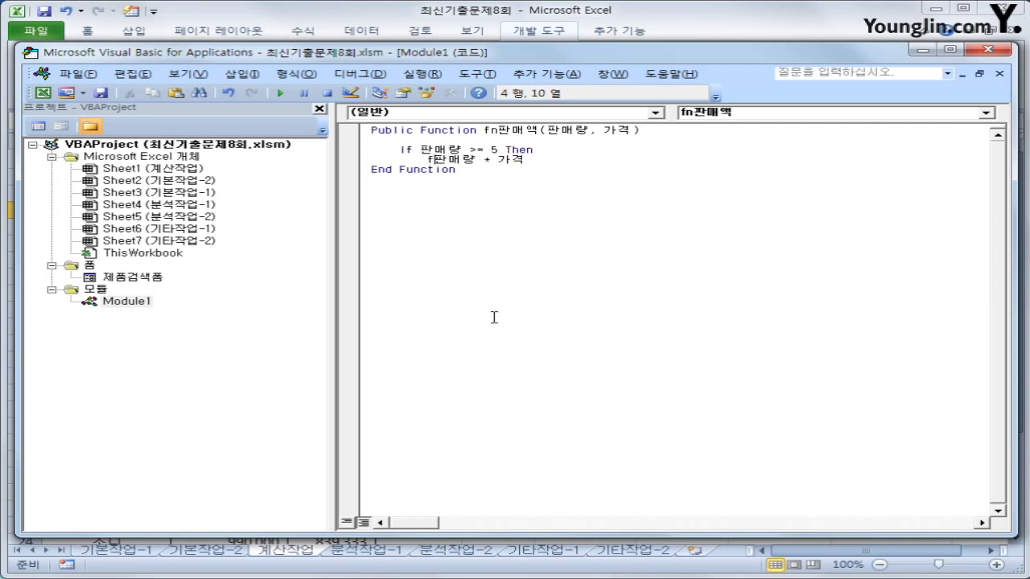
pyautogui.press('BackSpace')
pyautogui.press('BackSpace')
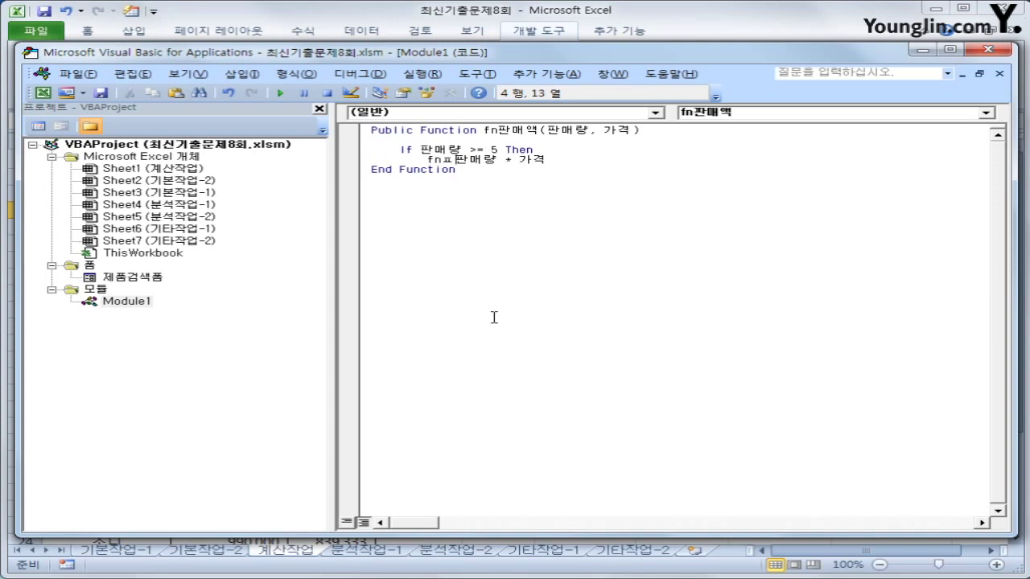
pyautogui.write('표')
pyautogui.write('판매액 =')
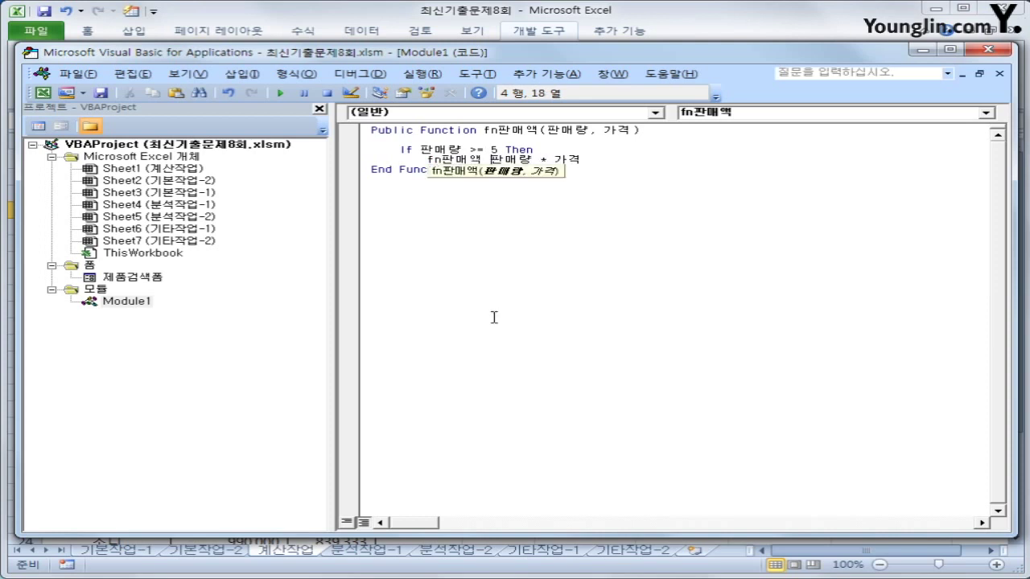
pyautogui.press('End')
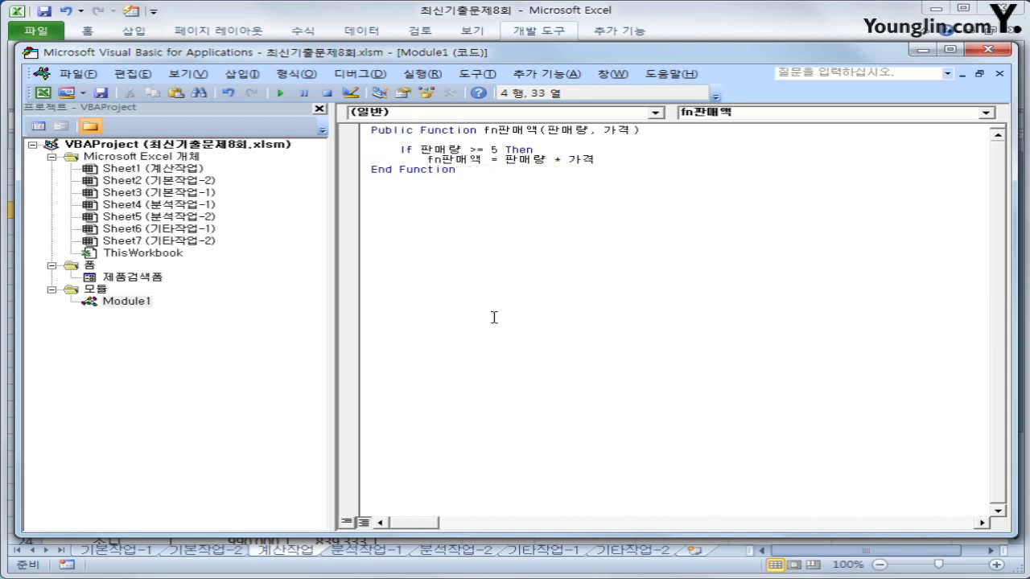
# Multiply the assigned expression by 0.95 and add a new line below it.
pyautogui.write('*이')
pyautogui.write('.')
pyautogui.write('95')
pyautogui.press('Down')
pyautogui.press('Up')
pyautogui.press('Return')
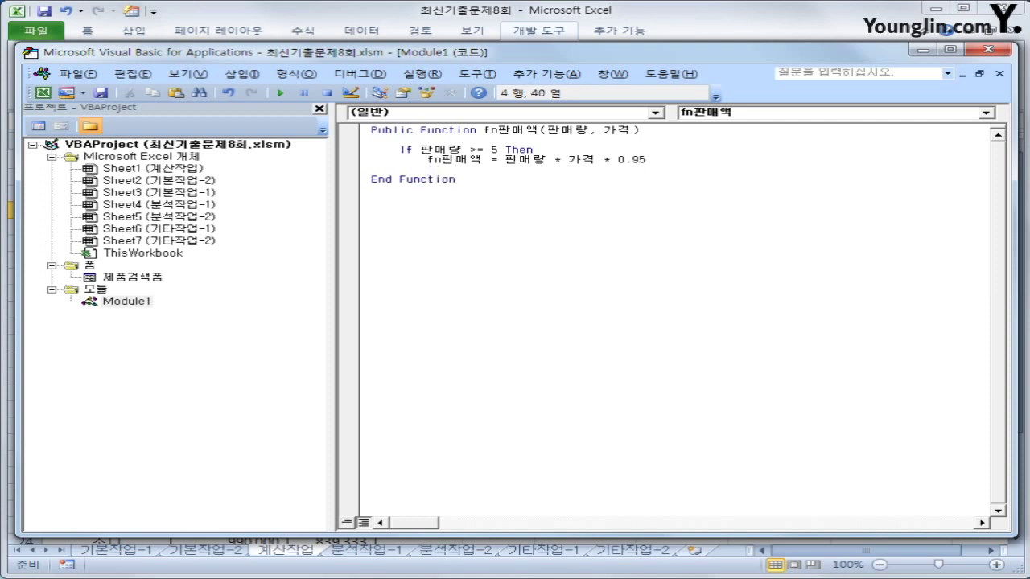
# Add an Else line, copy the fn판매액 assignment above it, and start an indented line under Else.
pyautogui.press('BackSpace')
pyautogui.write('else')
pyautogui.press('Up')
pyautogui.hotkey('shift', 'End')
pyautogui.hotkey('ctrl', 'c')
pyautogui.press('Down')
pyautogui.press('Return')
pyautogui.press('Tab')
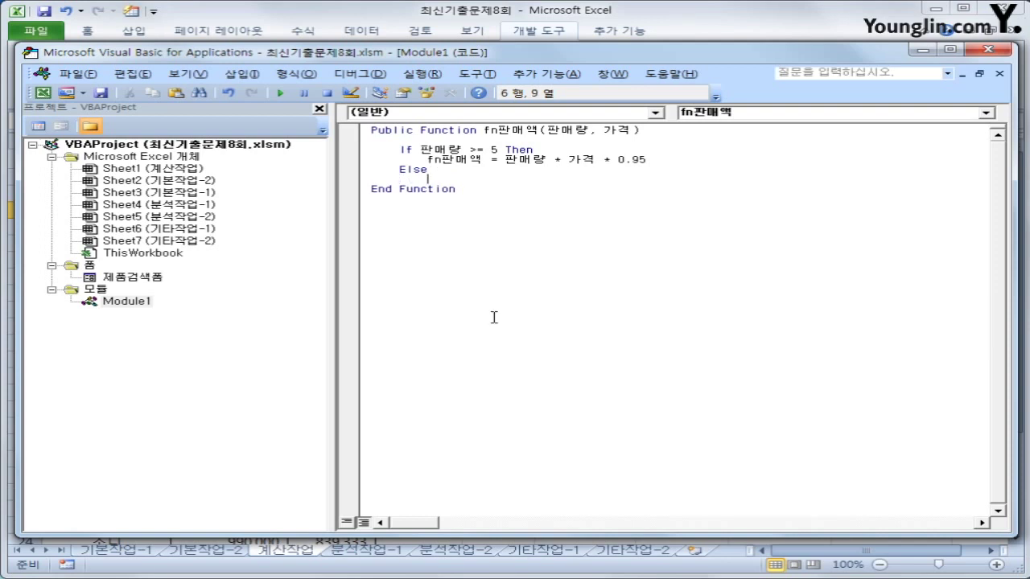
# Paste the copied assignment under Else and change its multiplier to 0.97.
pyautogui.hotkey('ctrl', 'v')
pyautogui.press('Left')
pyautogui.press('Left')
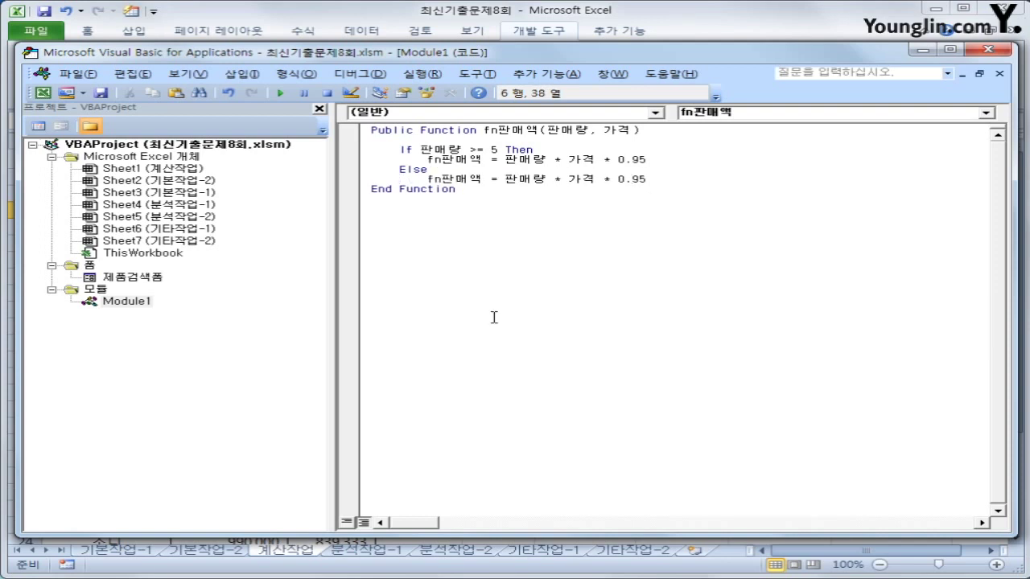
pyautogui.press('Right')
pyautogui.press('Delete')
pyautogui.write('7')
# Close the conditional block with End If, then close the Visual Basic editor and return to the worksheet.
pyautogui.press('Return')
pyautogui.press('BackSpace')
pyautogui.write('end if')
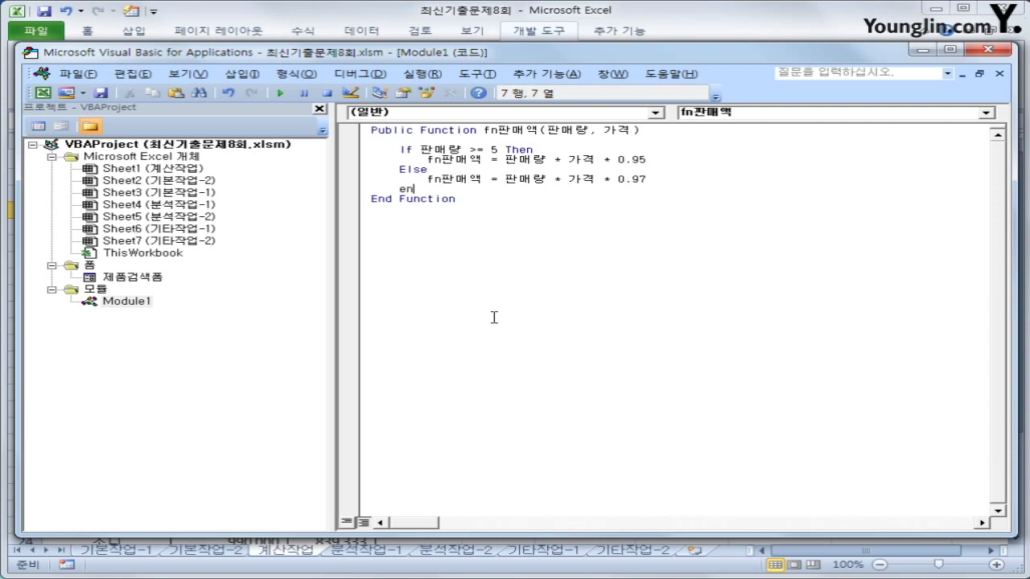
pyautogui.press('Return')
pyautogui.press('Up')
pyautogui.press('Up')
pyautogui.press('Up')
pyautogui.press('Up')
pyautogui.press('Up')
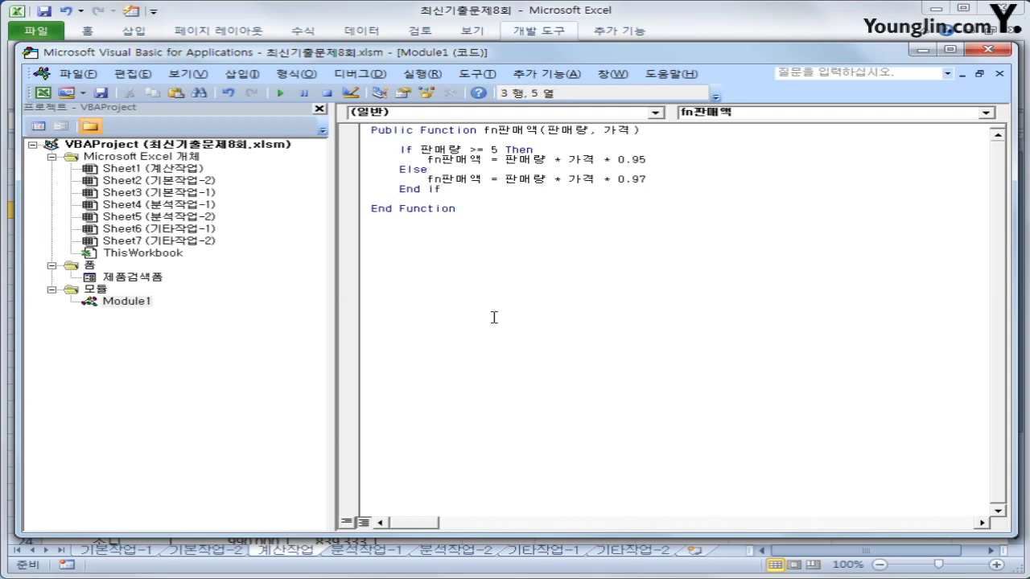
pyautogui.click(71, 73)
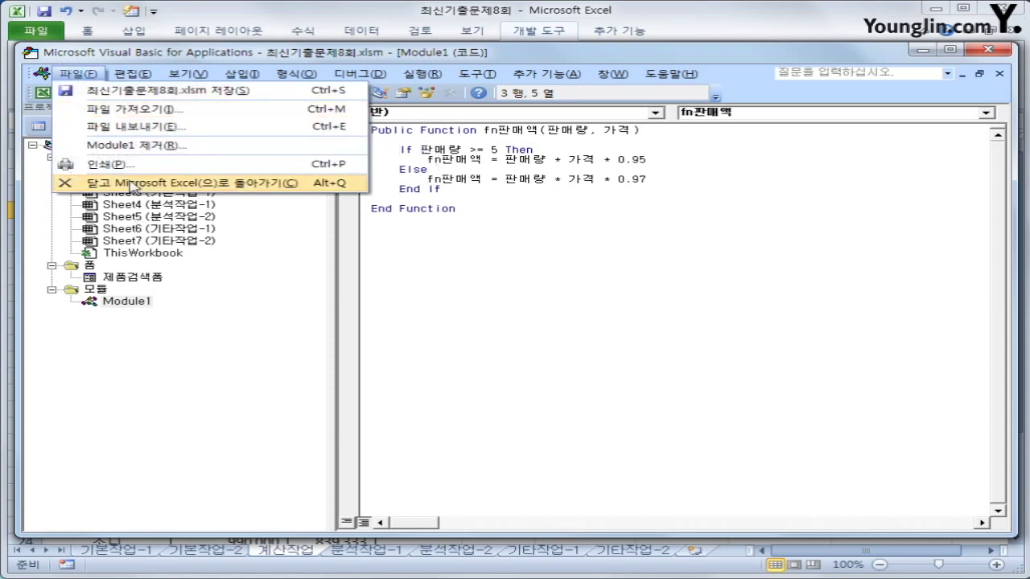
pyautogui.click(131, 186)
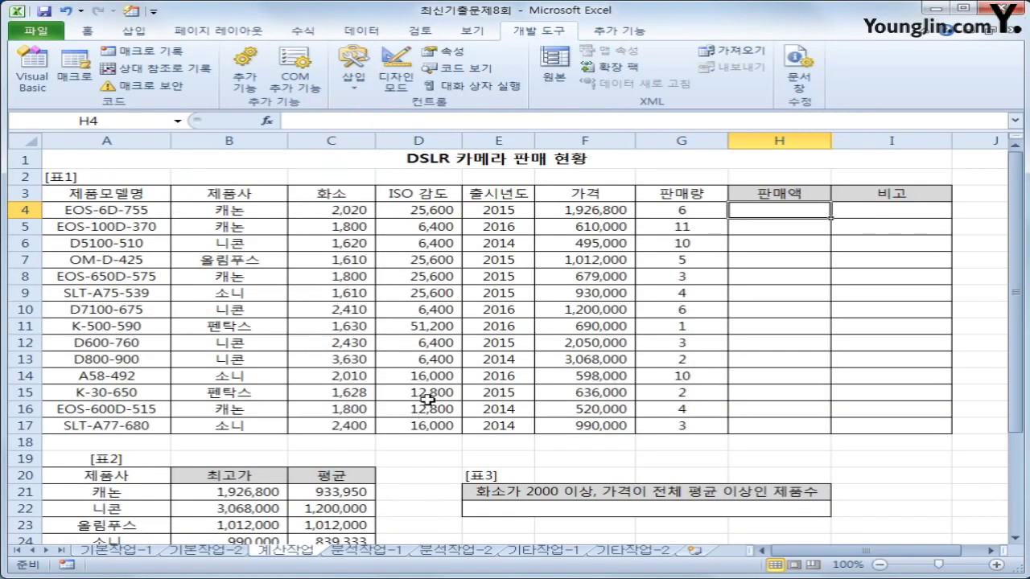
# Enter the user-defined function fn판매액 in H4 with G4 as 판매량 and F4 as 가격, and fill it down to H17.
pyautogui.click(267, 121)
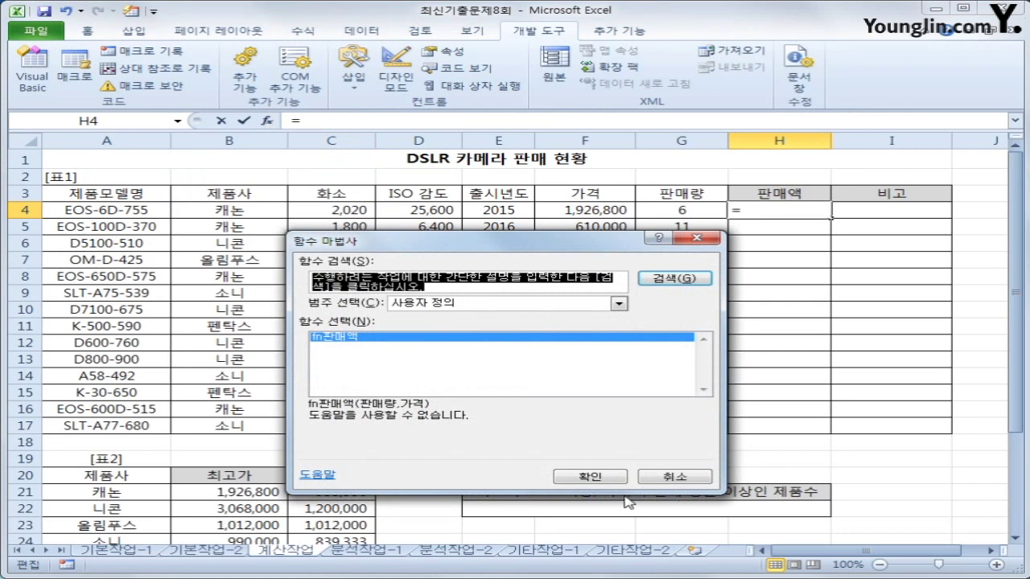
pyautogui.click(594, 477)
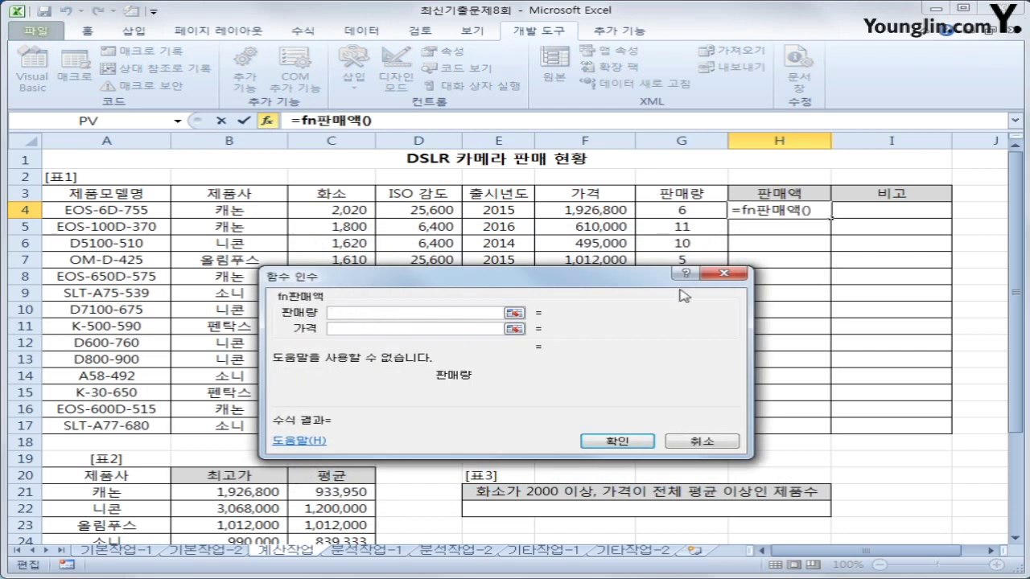
pyautogui.click(664, 208)
pyautogui.click(393, 329)
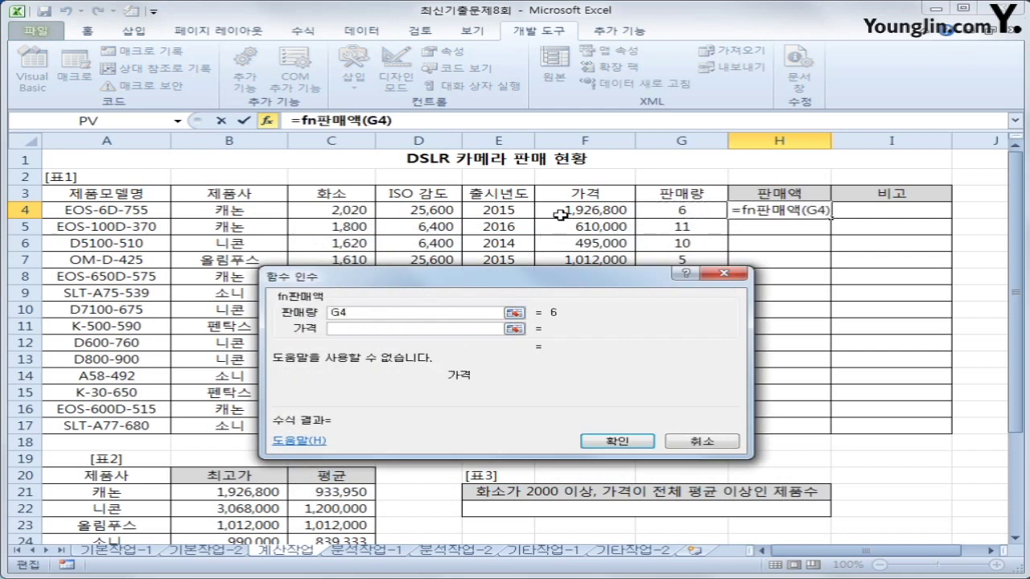
pyautogui.click(557, 211)
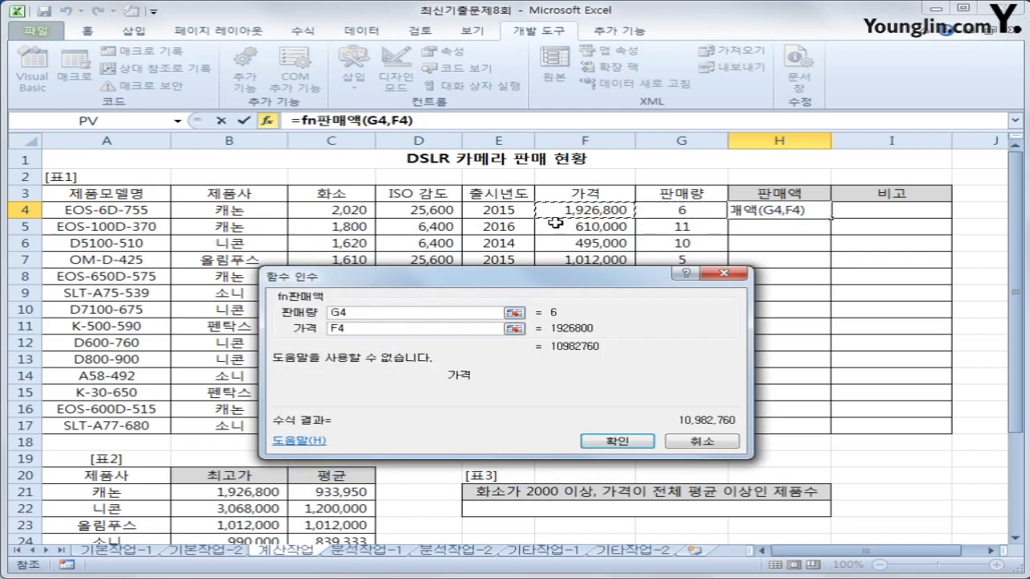
pyautogui.click(603, 441)
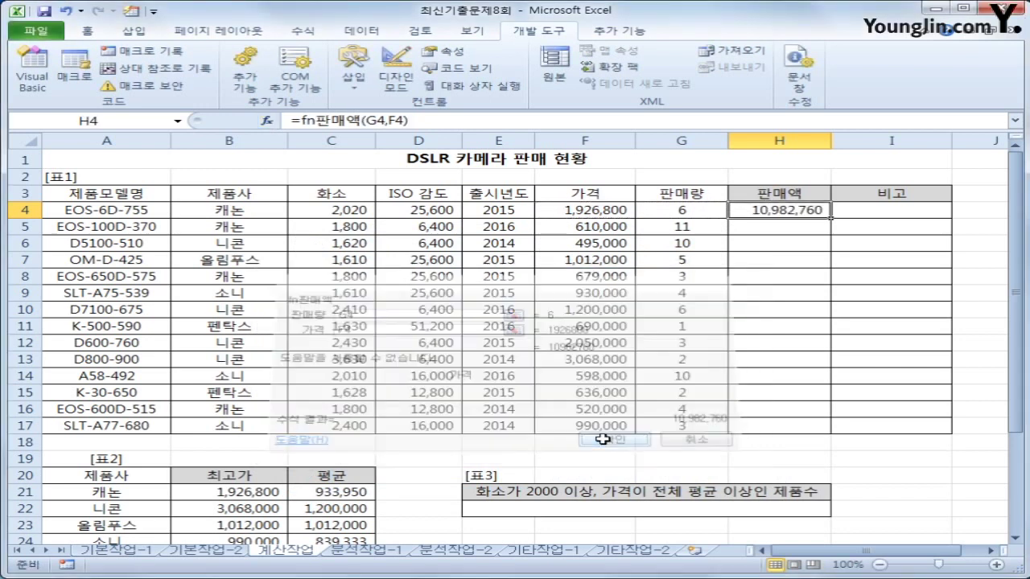
pyautogui.doubleClick(830, 218)
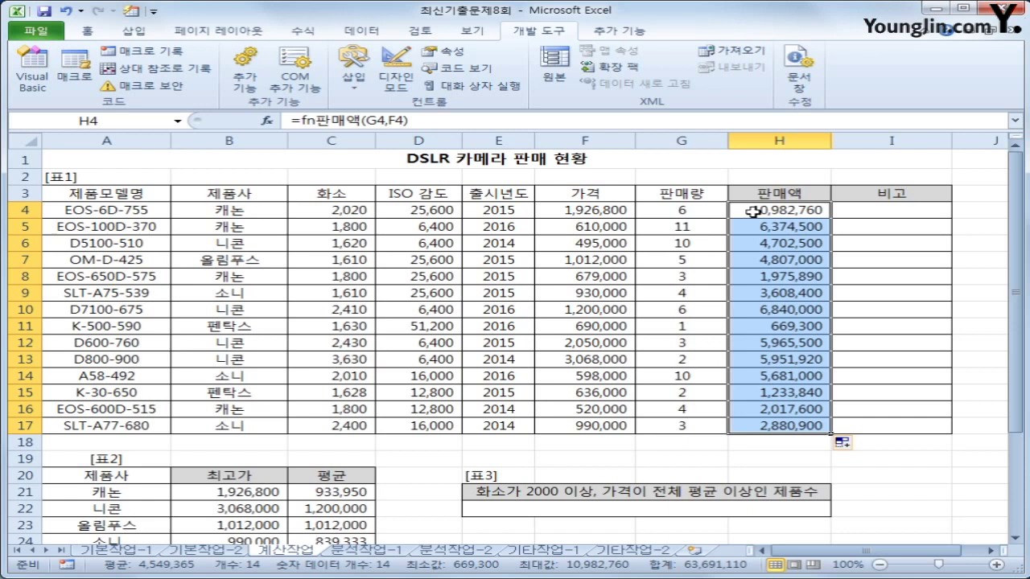
# Start a CHOOSE formula in the first 비고 cell, I4.
pyautogui.click(856, 209)
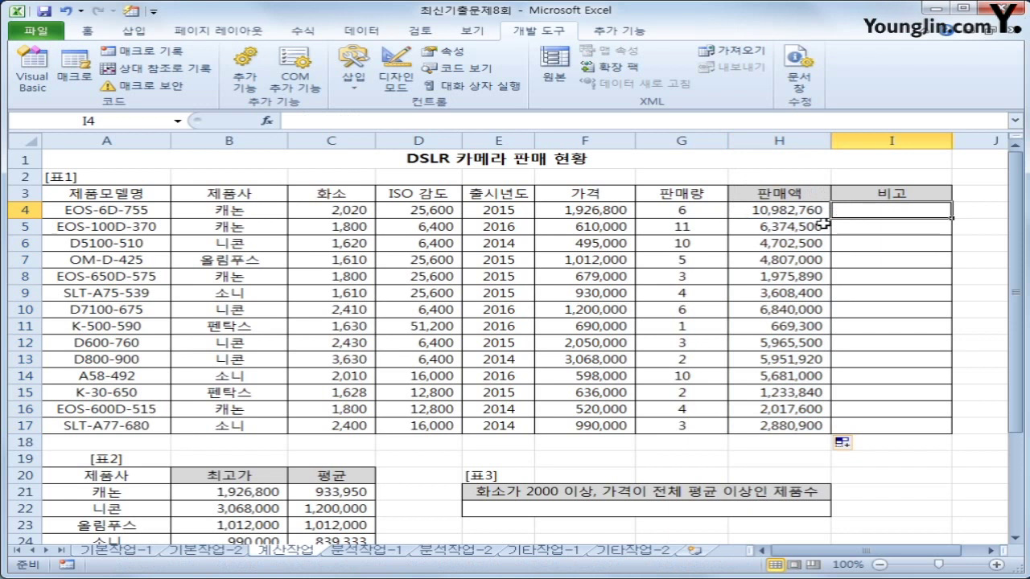
pyautogui.write('=cho')
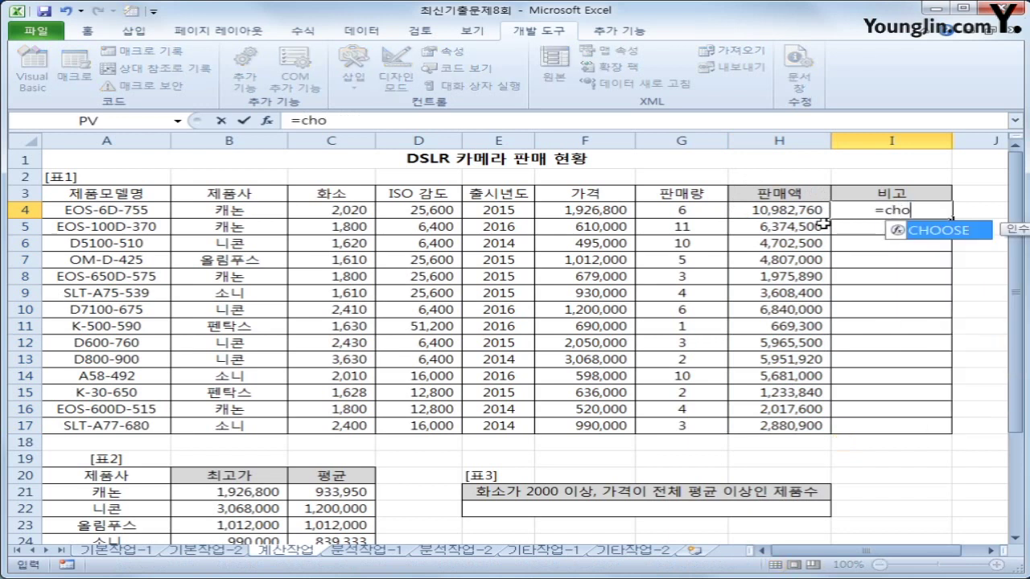
pyautogui.press('Tab')
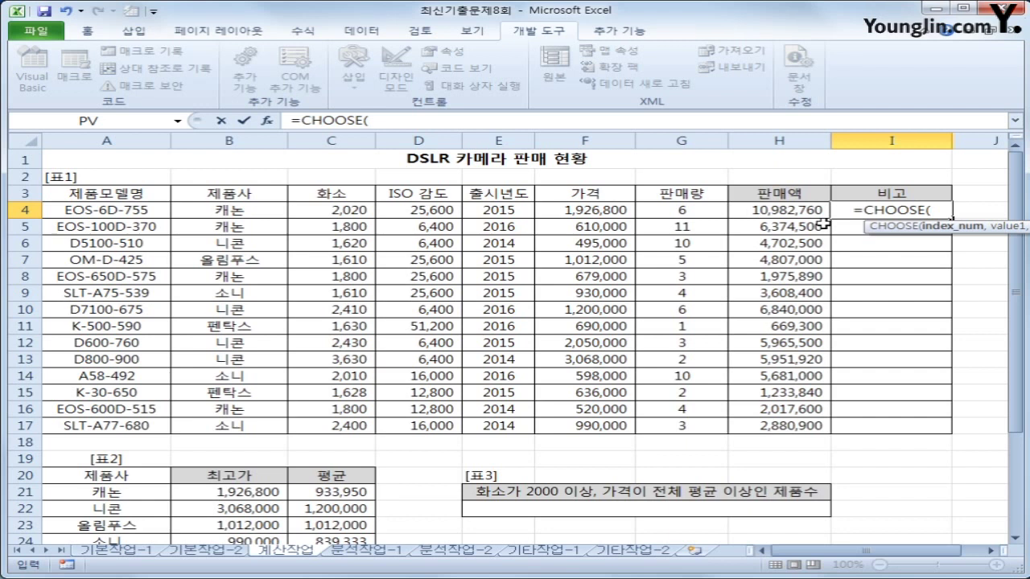
pyautogui.write(',')
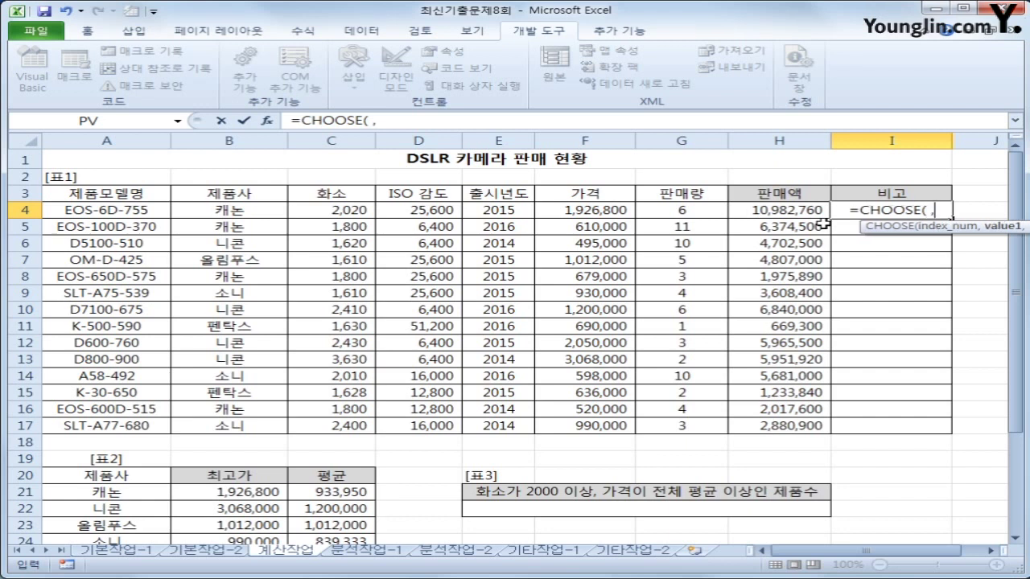
pyautogui.write(' "')
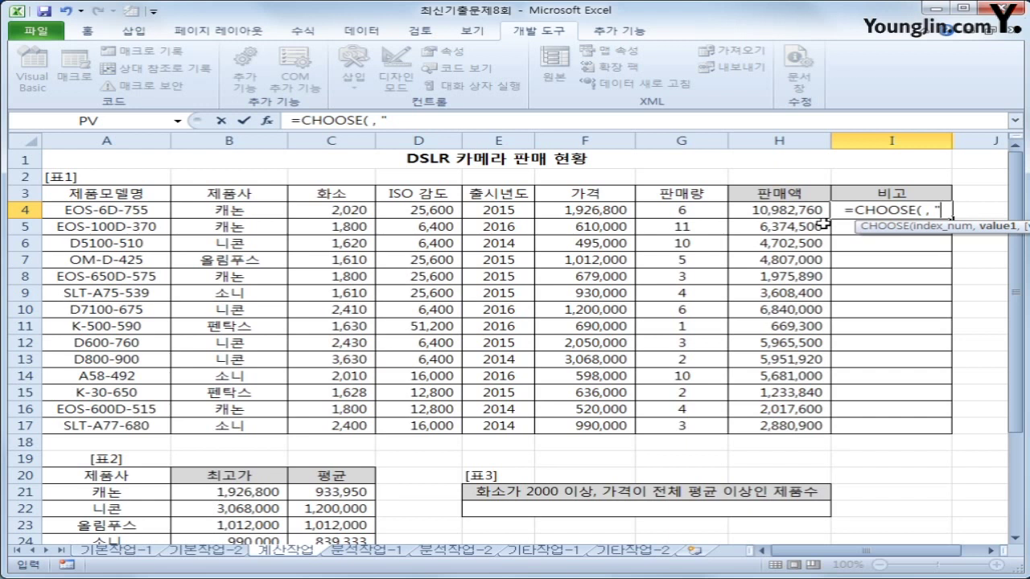
pyautogui.write('r')
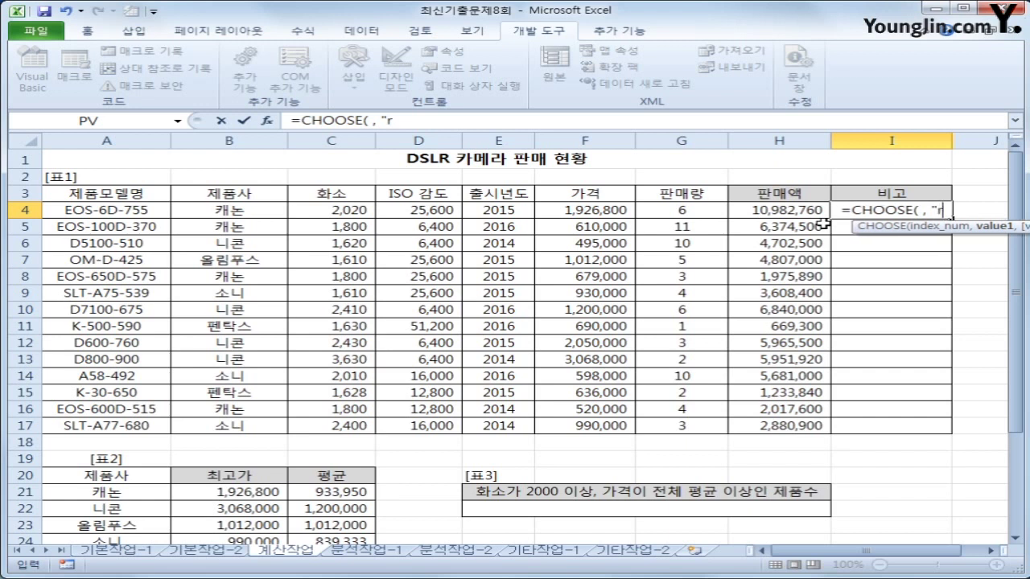
pyautogui.press('BackSpace')
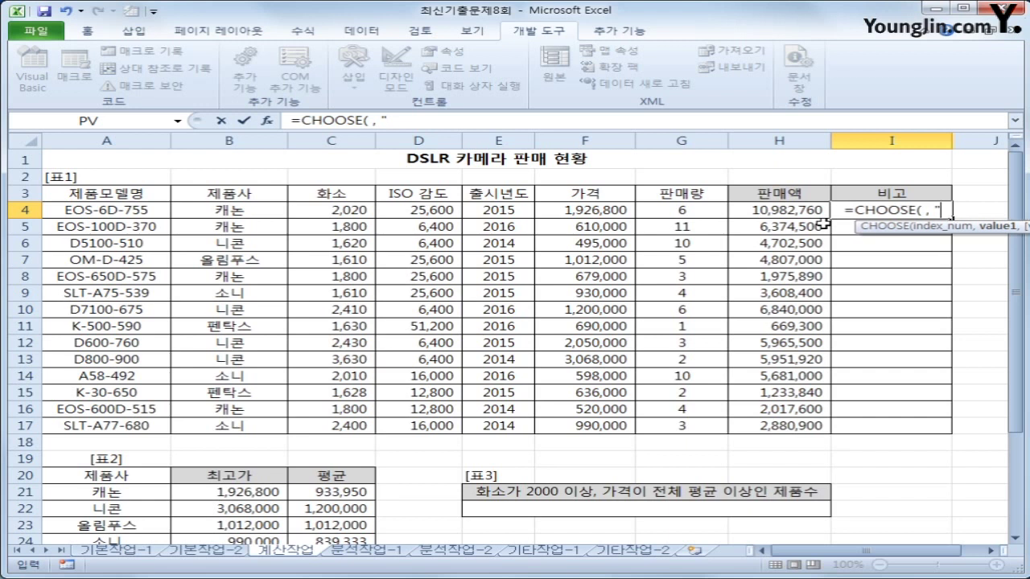
pyautogui.press('BackSpace')
pyautogui.press('BackSpace')
pyautogui.press('BackSpace')
# Add a blank index with +1 and the choices "구분1", "구분2", "구분3" and "구분4" to the CHOOSE formula, and close it.
pyautogui.write('+')
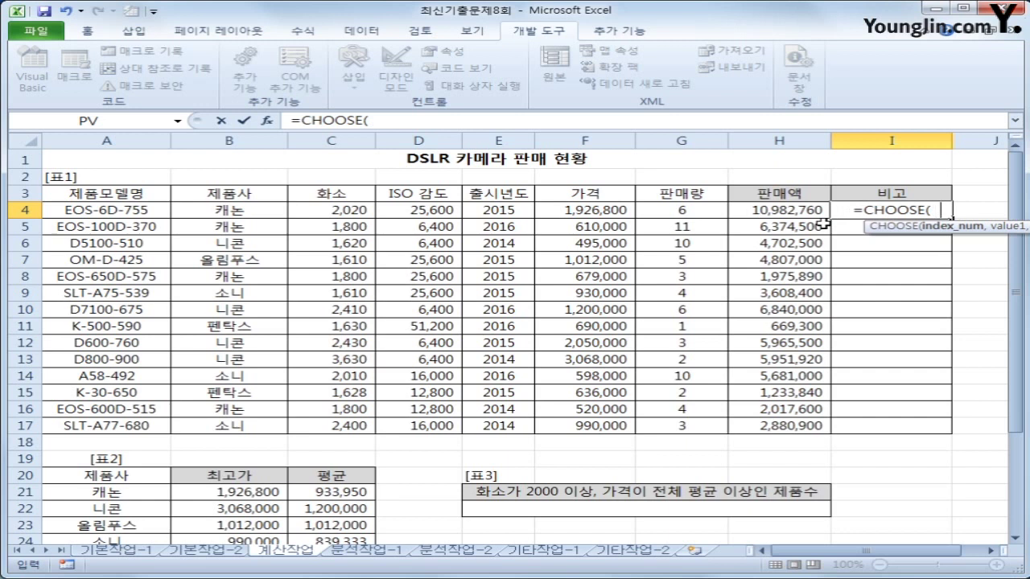
pyautogui.write('1,')
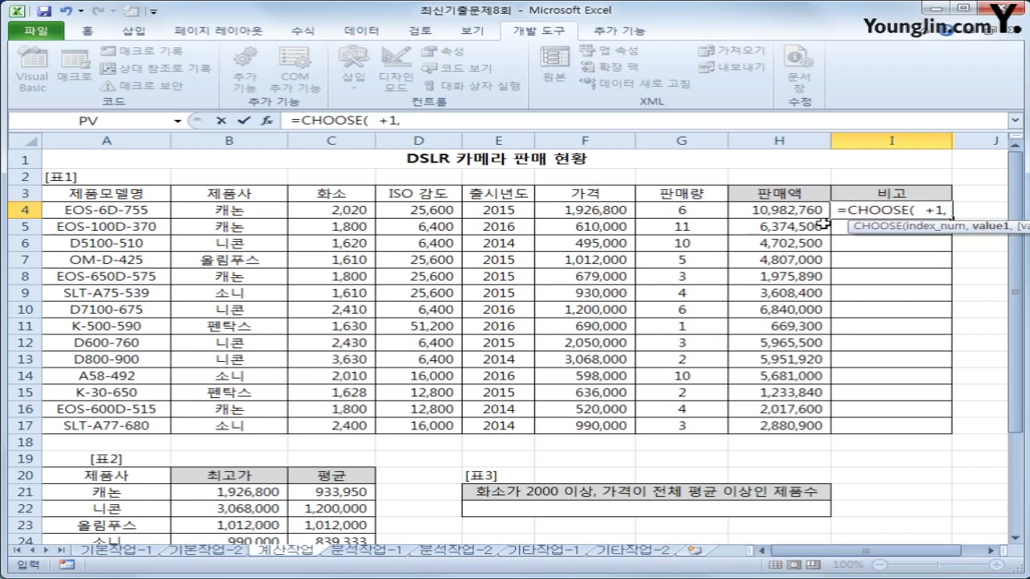
pyautogui.write(' "')
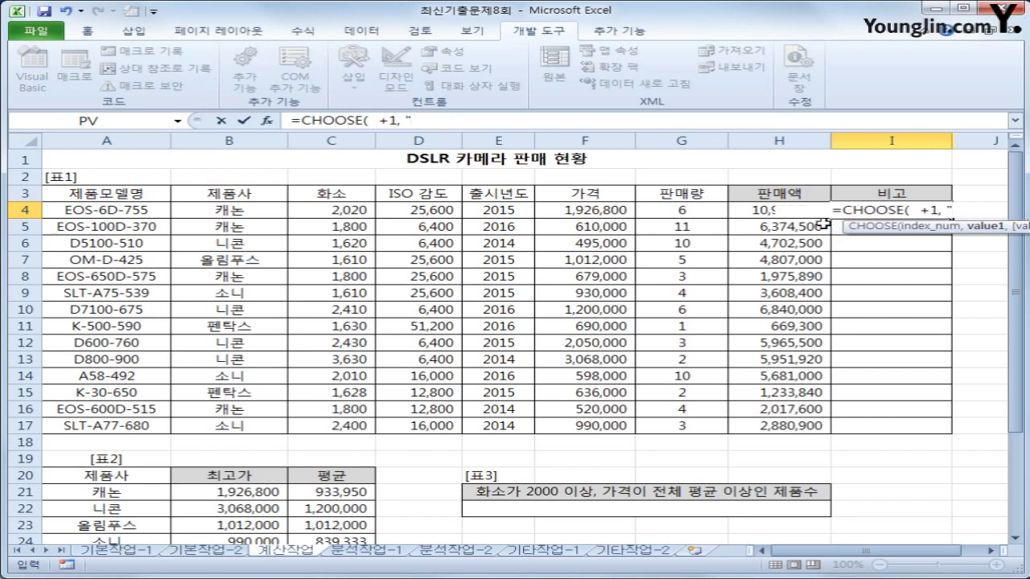
pyautogui.write('구분1"')
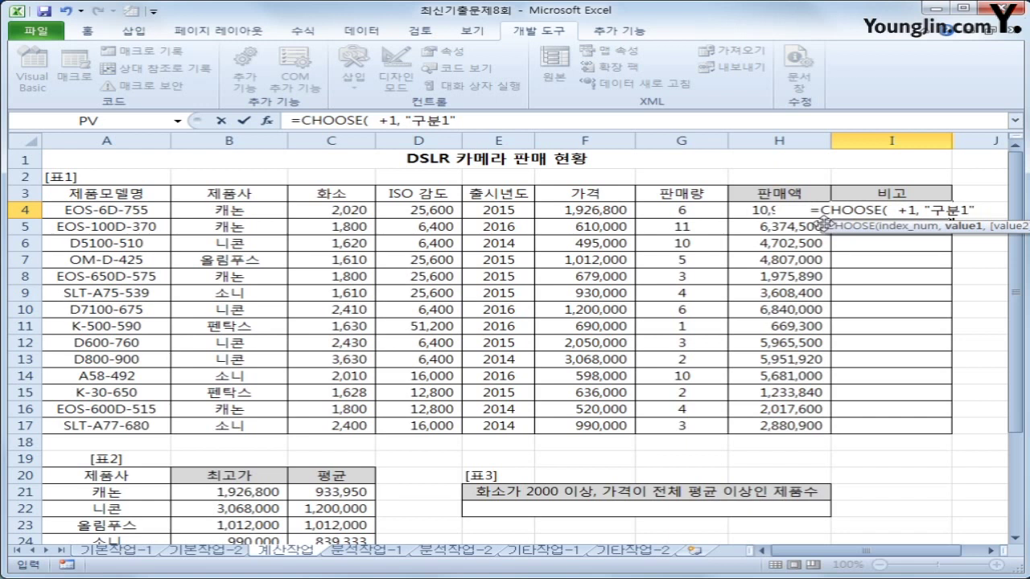
pyautogui.write(',')
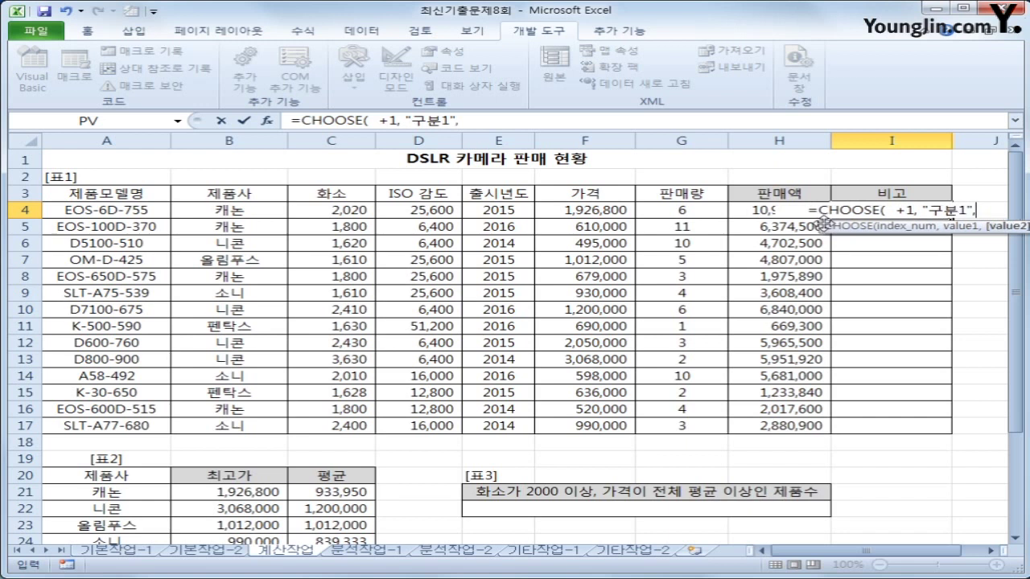
pyautogui.write(' "')
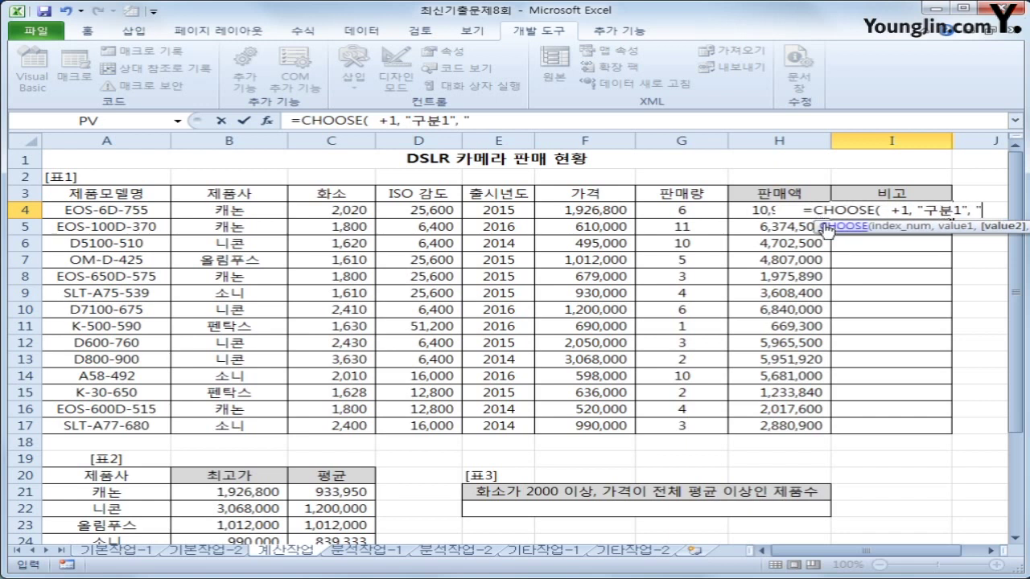
pyautogui.write('구분2')
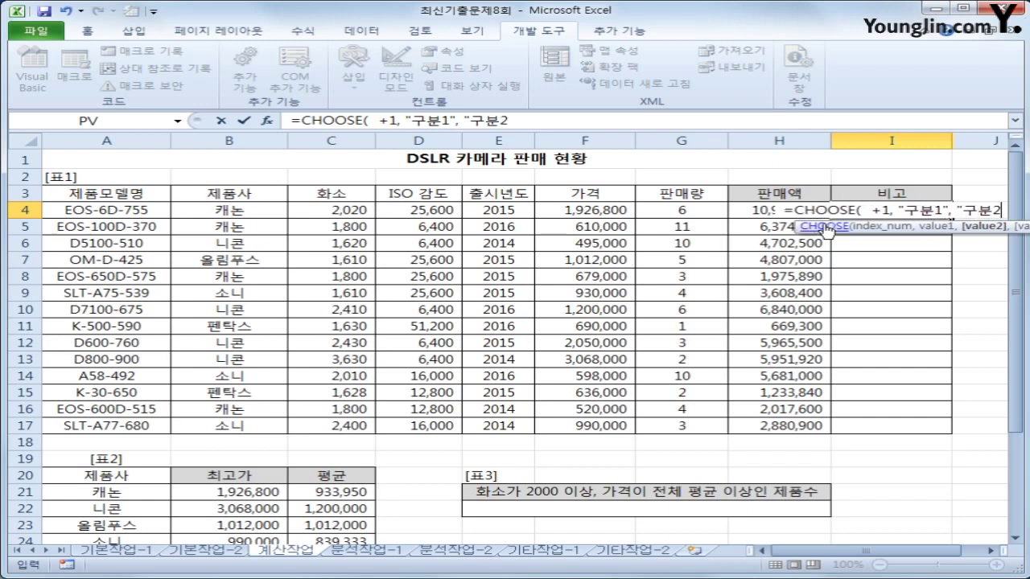
pyautogui.write('",')
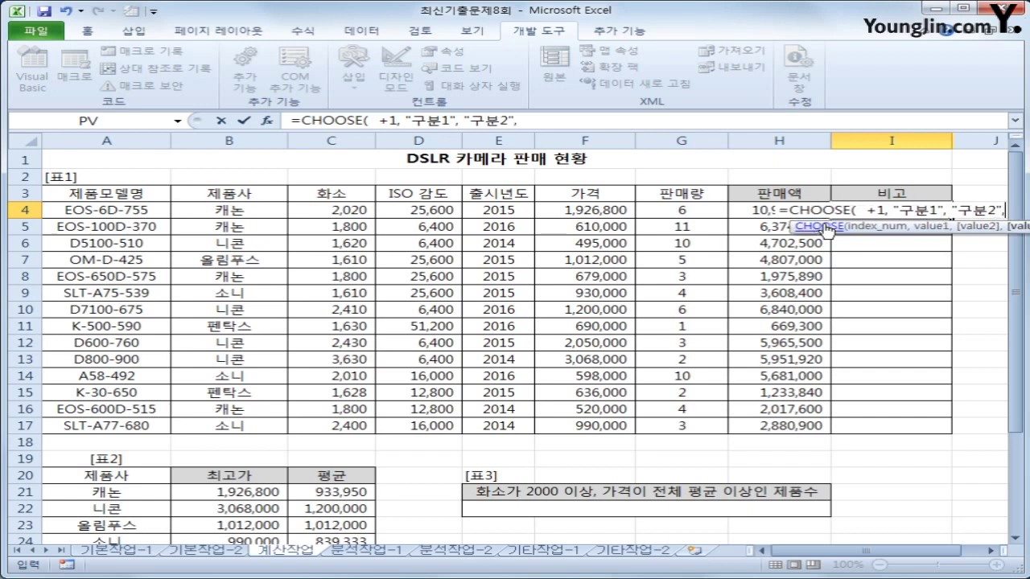
pyautogui.write('"구분3')
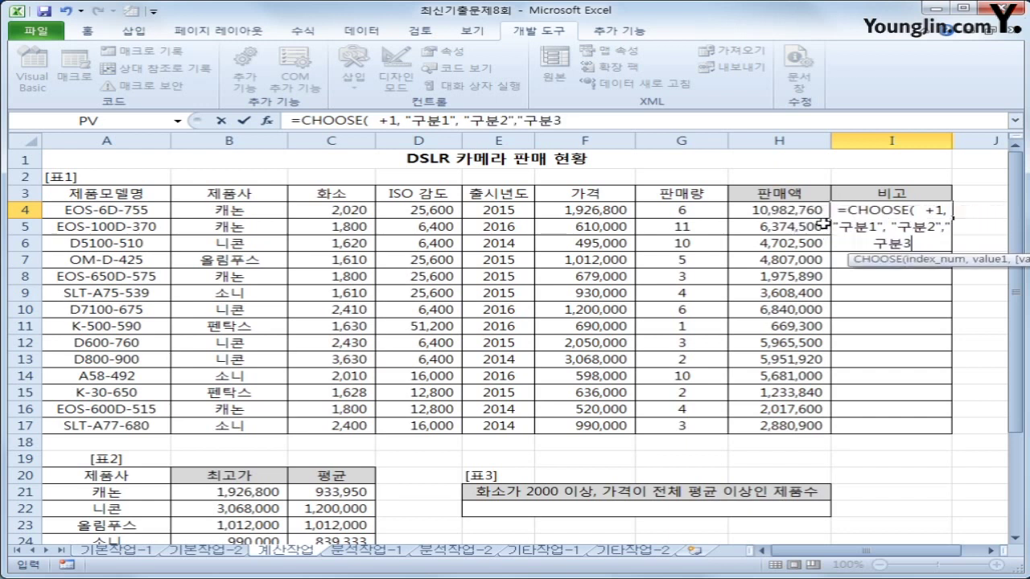
pyautogui.write('","구분')
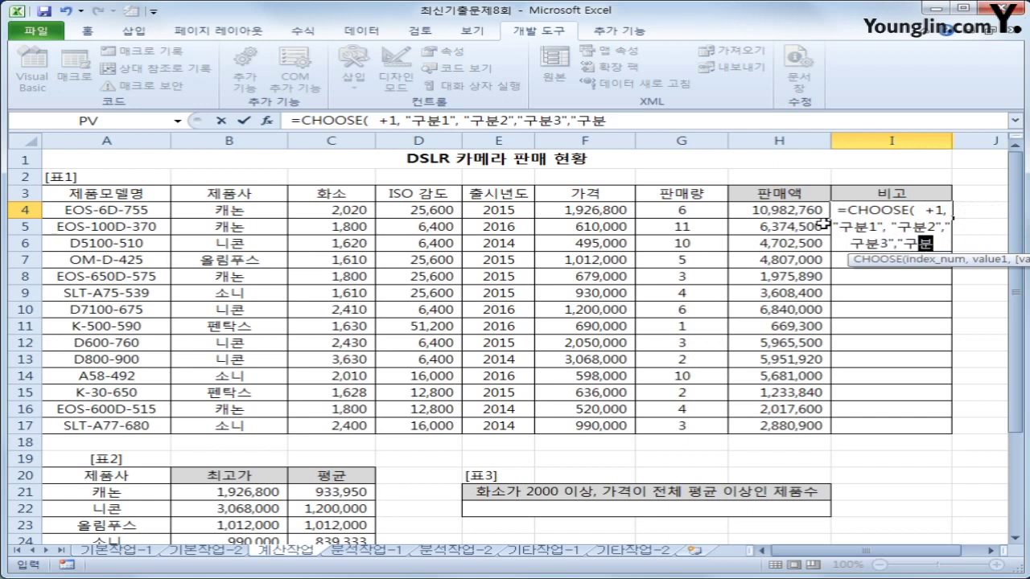
pyautogui.write('4"')
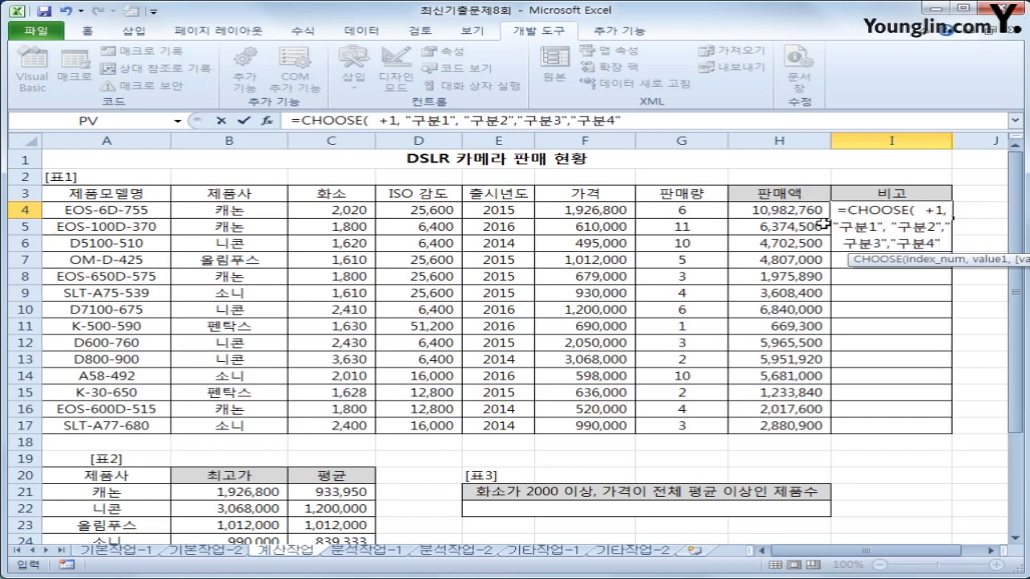
pyautogui.write(')')
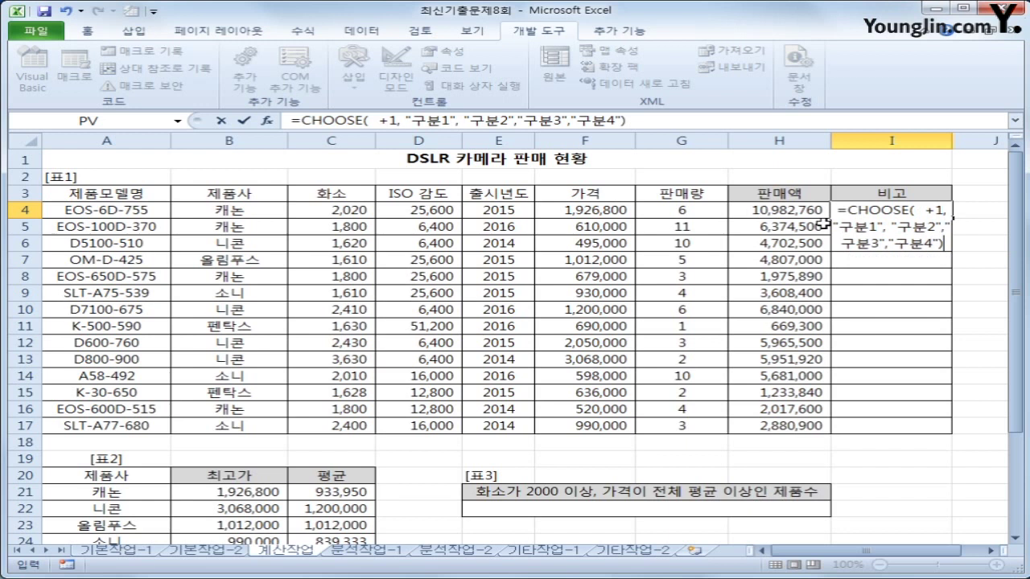
# Examine how the +1 index and the four 구분 choices match the arguments of the CHOOSE formula.
pyautogui.click(391, 120)
pyautogui.hotkey('shift', 'Left')
pyautogui.moveTo(391, 120); pyautogui.dragTo(400, 120)
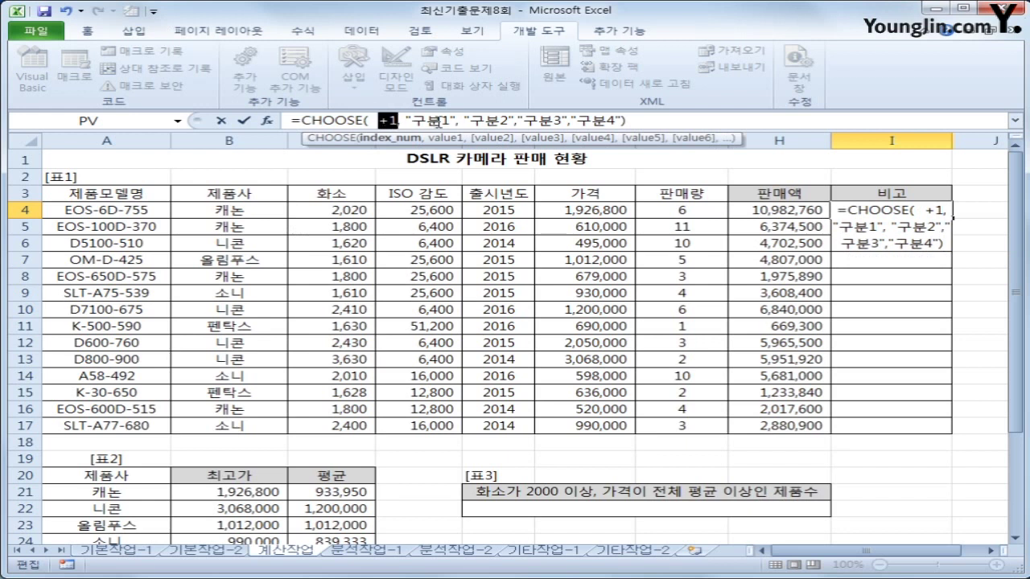
pyautogui.click(434, 119)
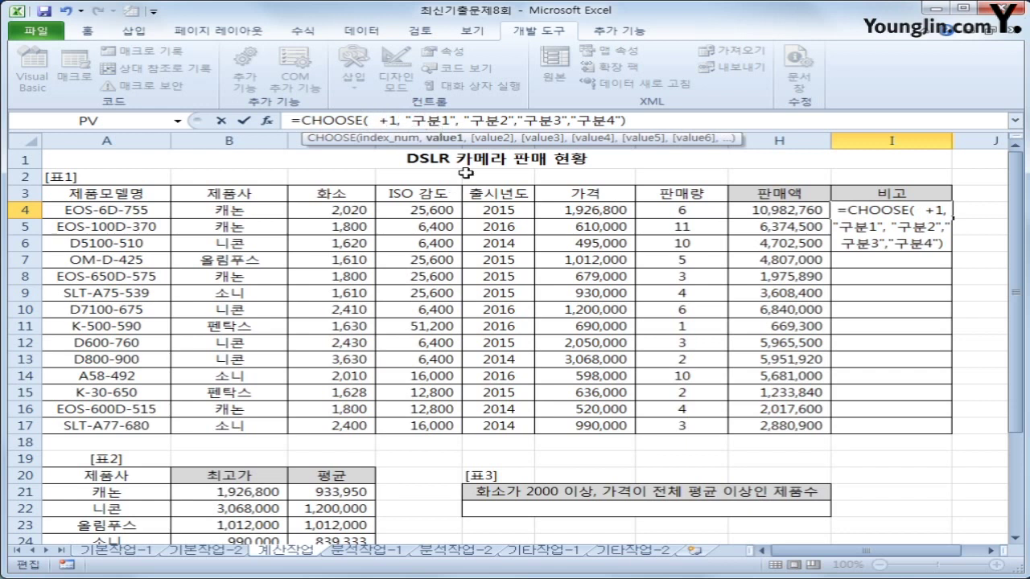
pyautogui.click(472, 120)
pyautogui.click(542, 119)
pyautogui.click(603, 119)
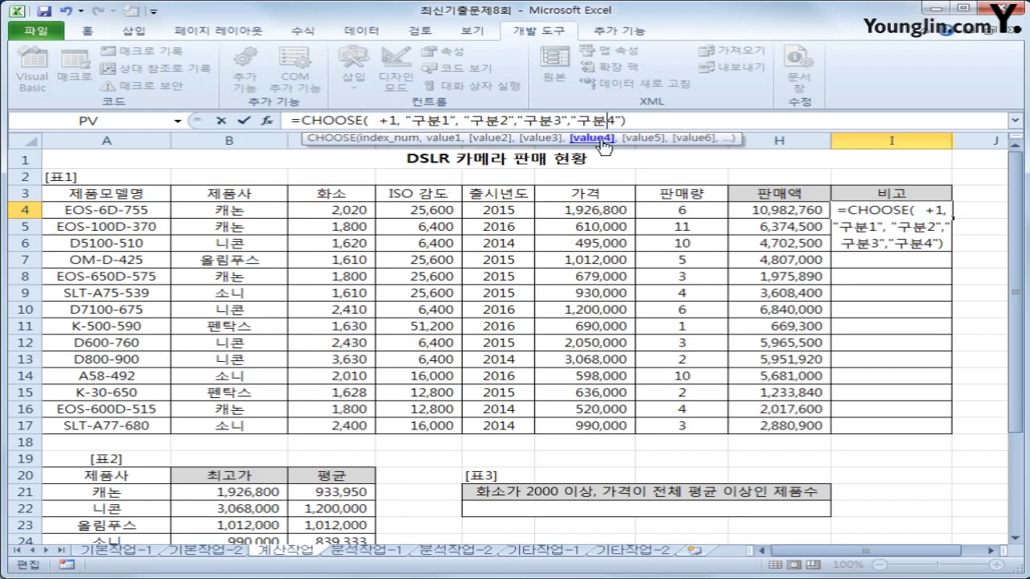
pyautogui.click(444, 120)
pyautogui.click(482, 120)
pyautogui.click(541, 120)
pyautogui.click(592, 119)
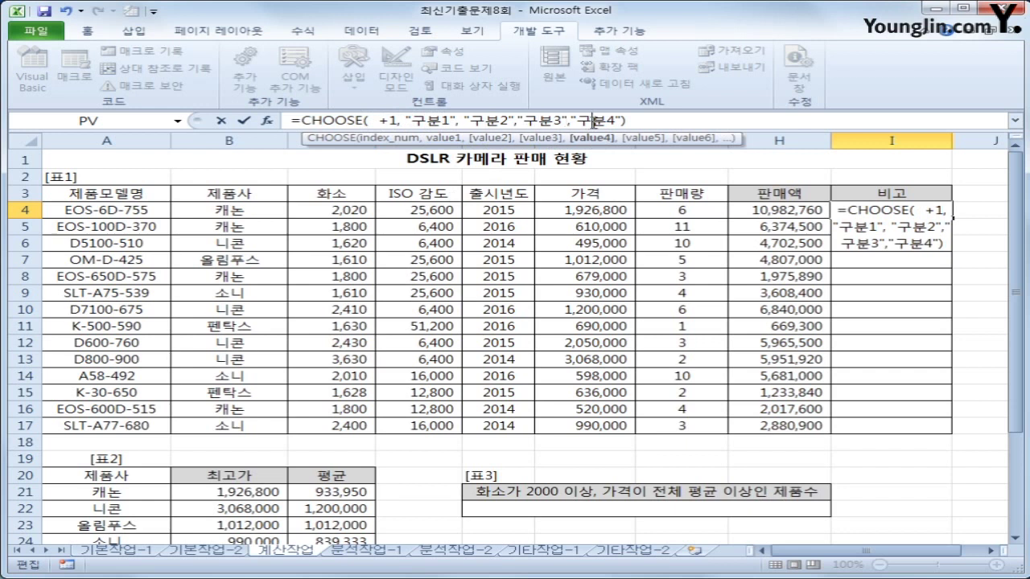
# Insert RIGHT(A4,3) before the +1 in the CHOOSE index to extract the last three characters of 제품모델명.
pyautogui.click(378, 120)
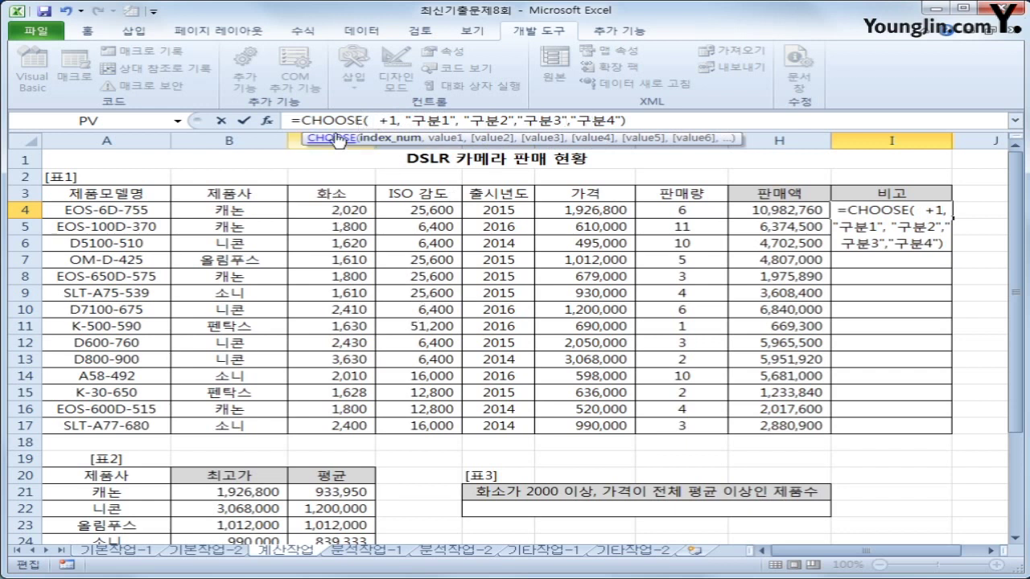
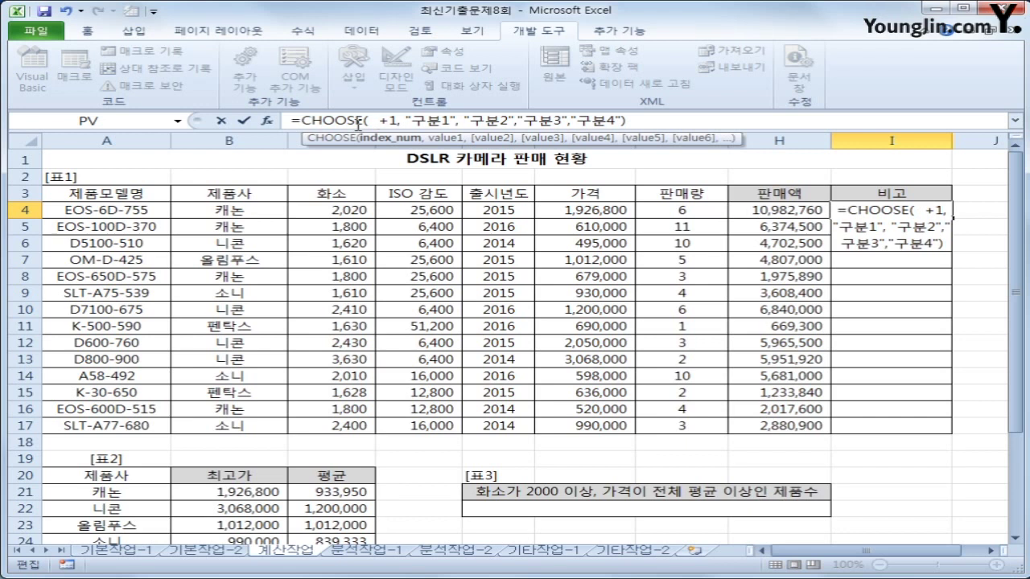
pyautogui.write('ri')
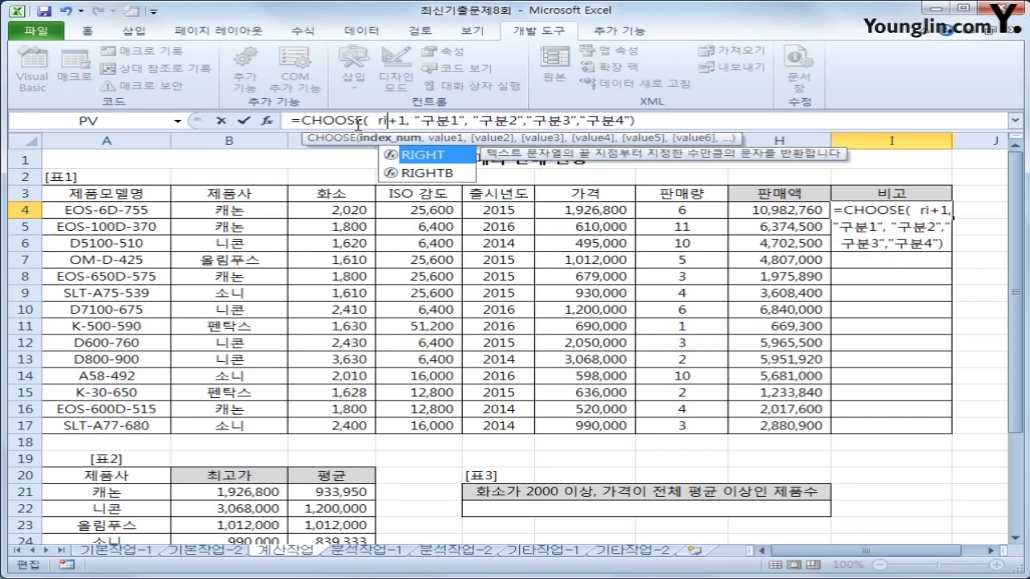
pyautogui.write('ght(')
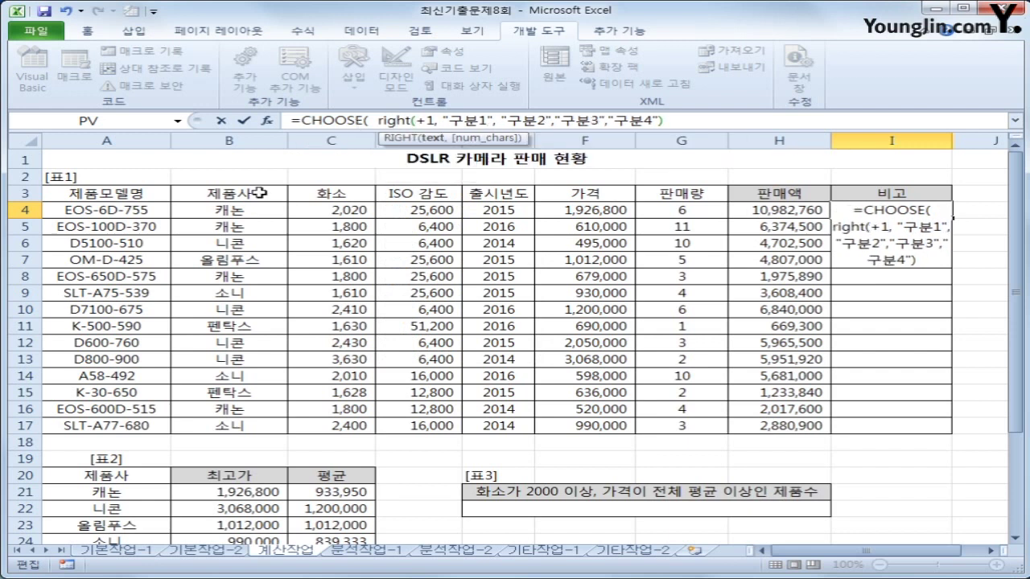
pyautogui.click(120, 209)
pyautogui.write(',3)')
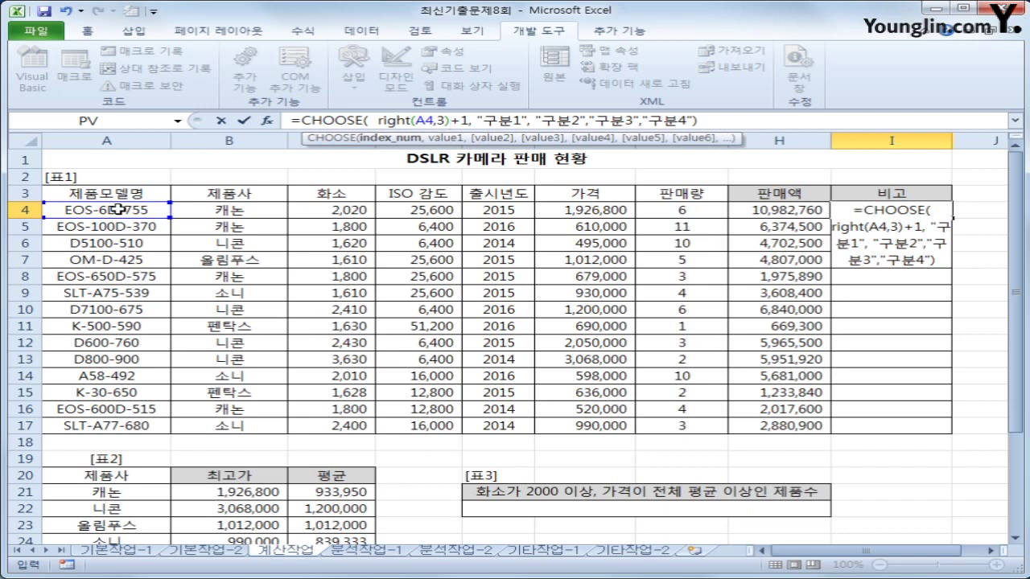
# Wrap the RIGHT expression in a MOD function with divisor 4.
pyautogui.click(372, 119)
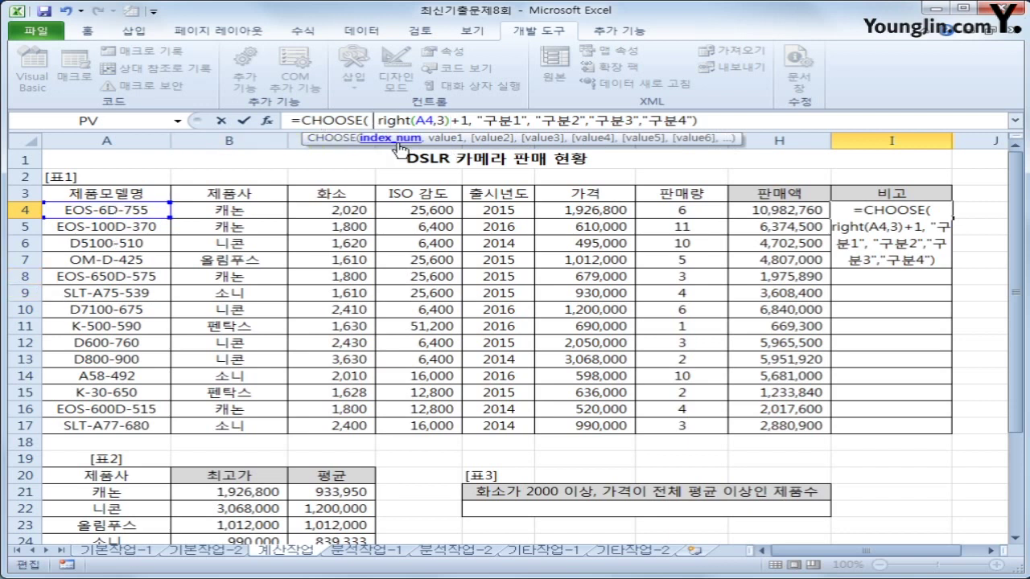
pyautogui.write('mod')
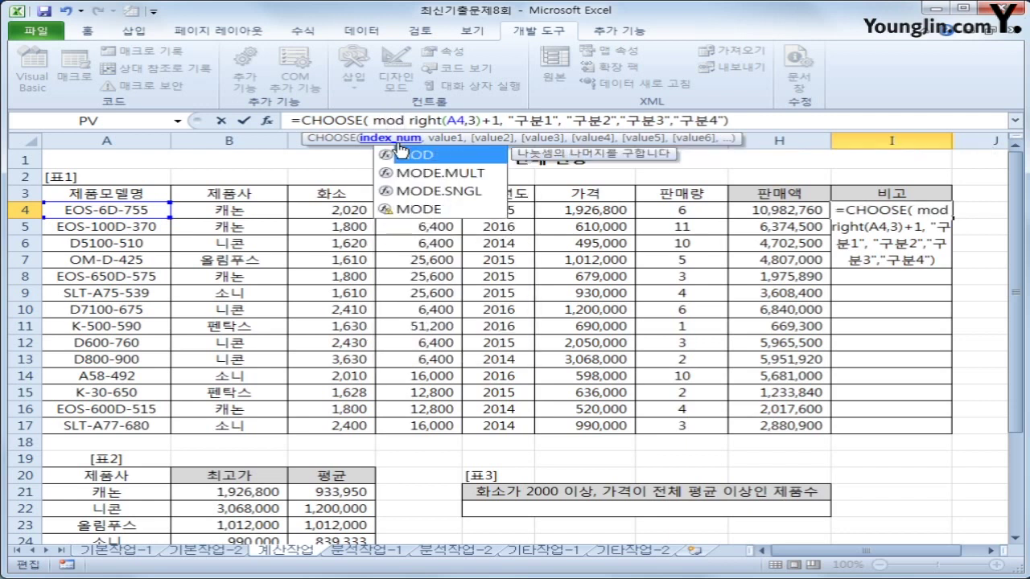
pyautogui.write('(')
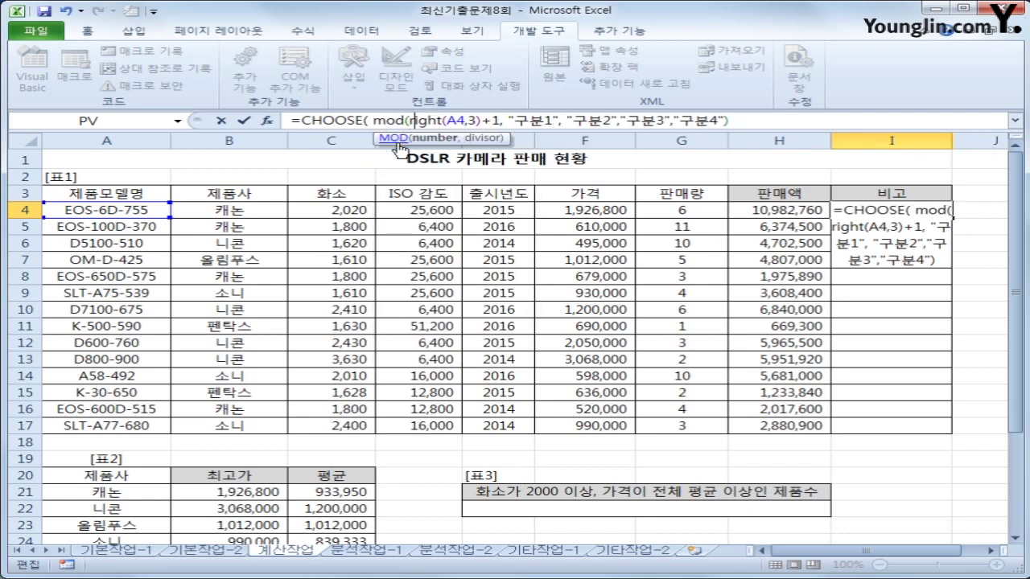
pyautogui.press('Right')
pyautogui.press('Right')
pyautogui.press('Right')
pyautogui.press('Right')
pyautogui.press('Right')
pyautogui.press('Right')
pyautogui.press('Right')
pyautogui.press('Right')
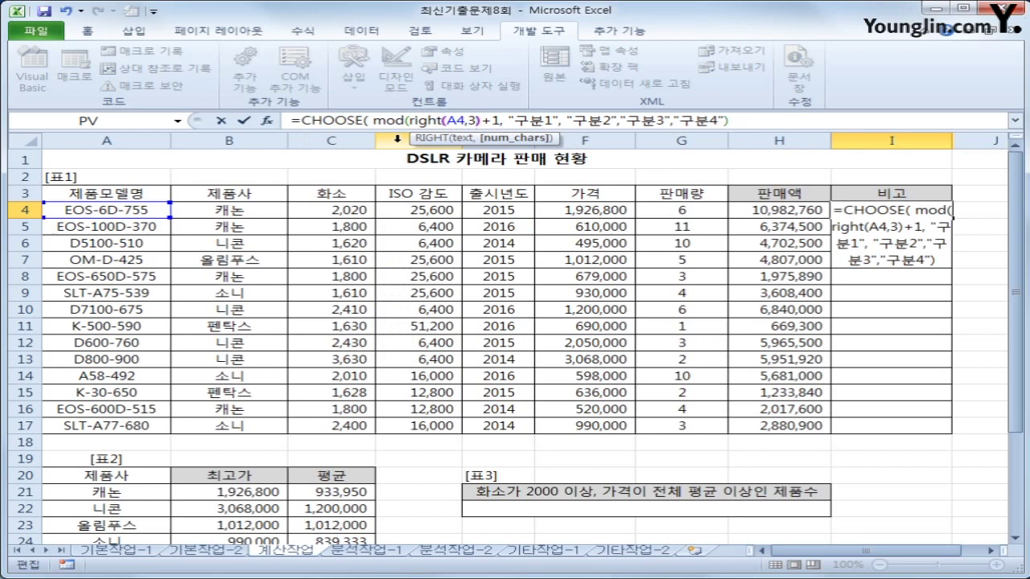
pyautogui.press('Right')
pyautogui.write(',4)')
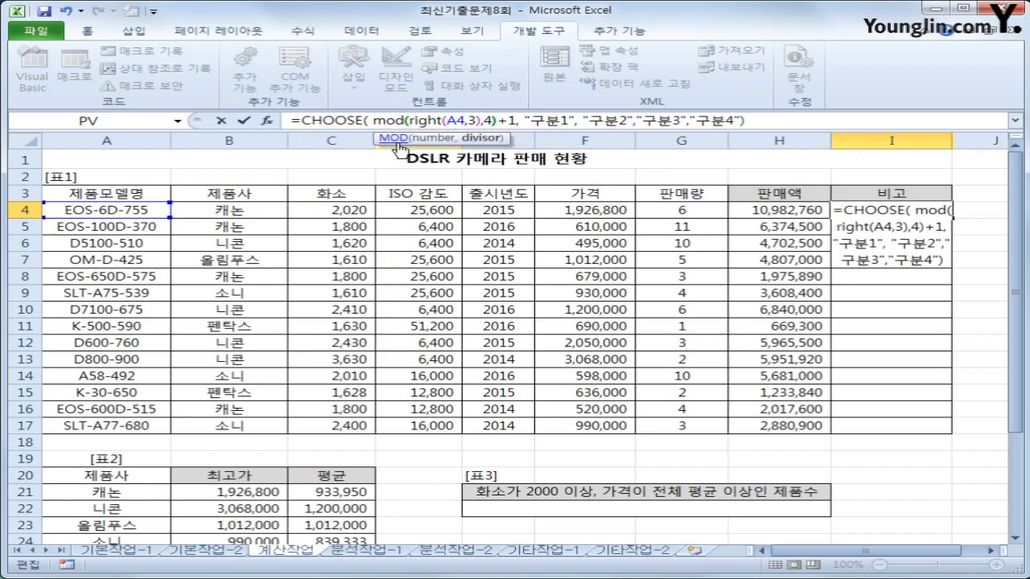
pyautogui.press('Right')
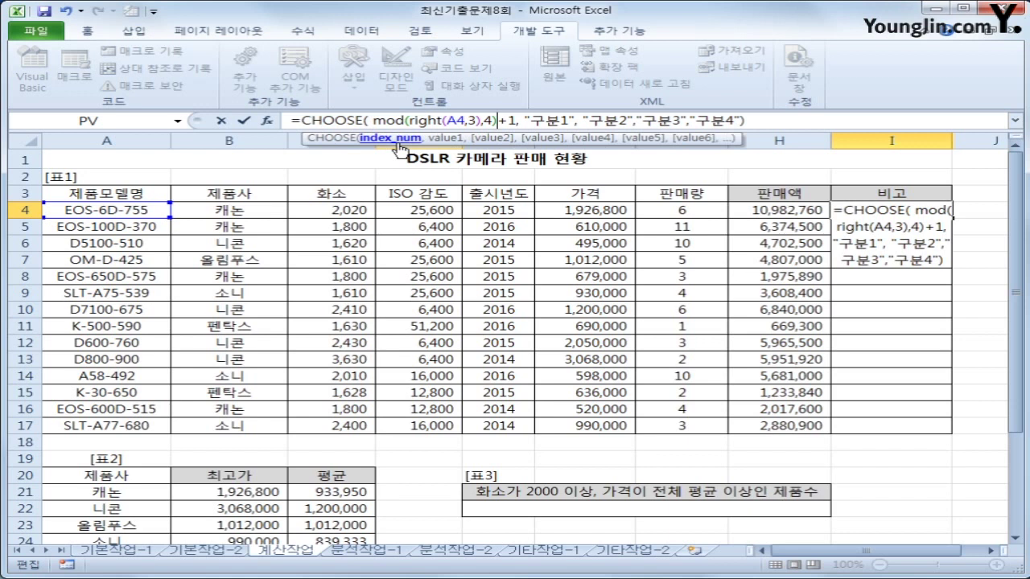
# Enclose the MOD expression in a VALUE function, removing the stray space and closing it before the +1.
pyautogui.click(398, 142)
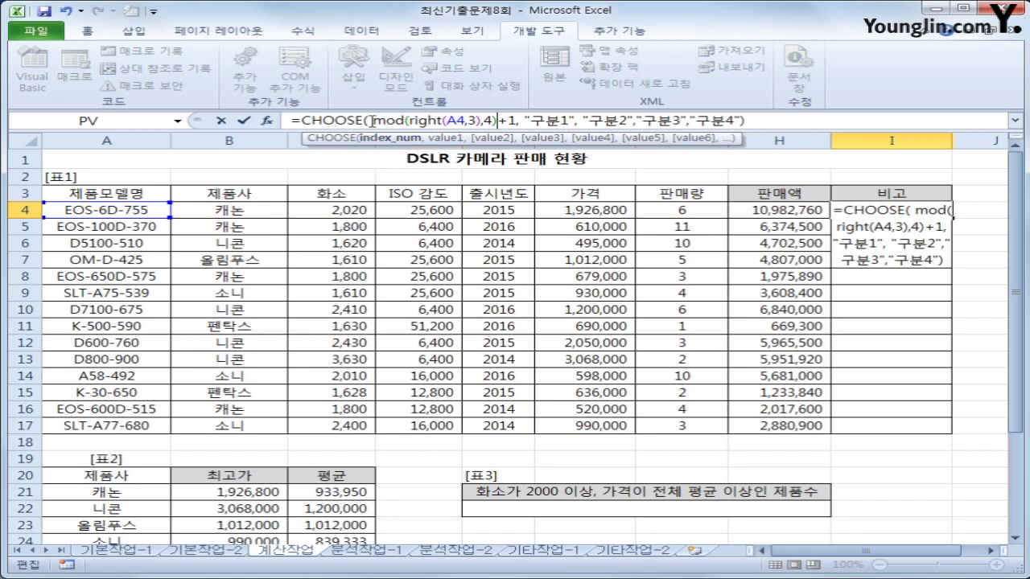
pyautogui.write('v')
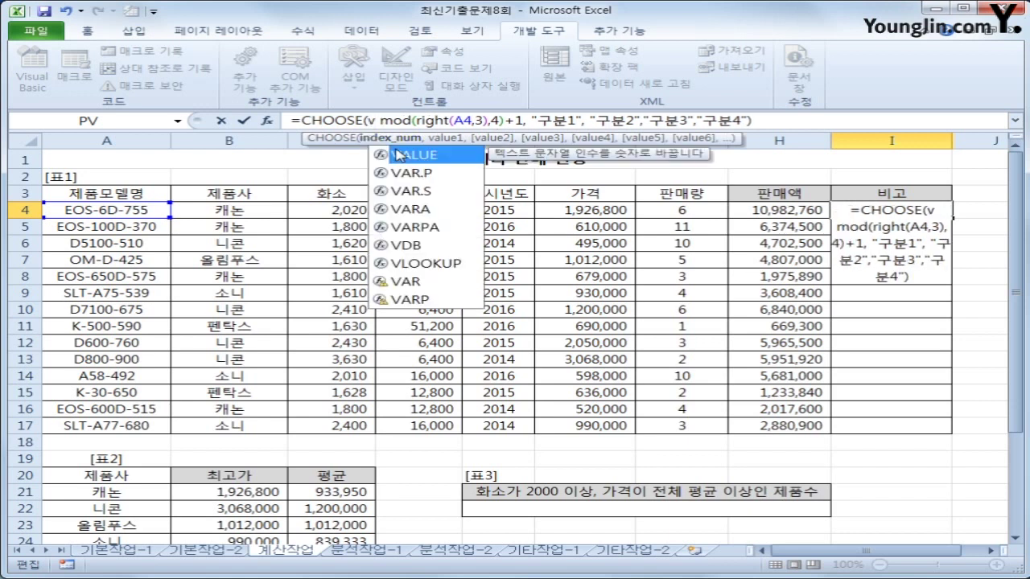
pyautogui.doubleClick(397, 154)
pyautogui.press('Delete')
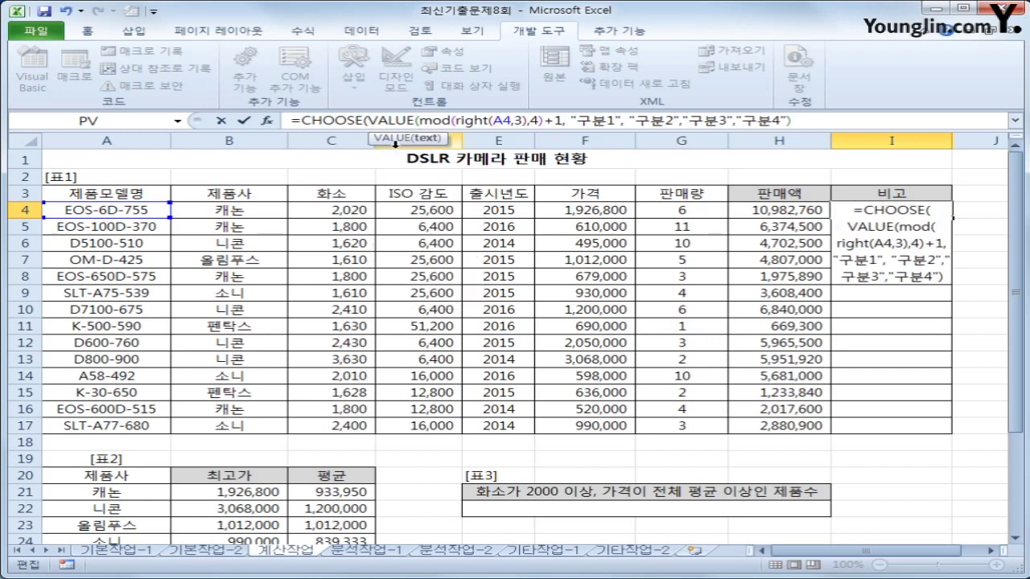
pyautogui.press('Right')
pyautogui.press('Right')
pyautogui.press('Right')
pyautogui.press('Right')
pyautogui.press('Right')
pyautogui.press('Right')
pyautogui.press('Right')
pyautogui.press('Right')
pyautogui.press('Right')
pyautogui.press('Right')
pyautogui.press('Right')
pyautogui.press('Right')
pyautogui.press('Right')
pyautogui.press('Right')
pyautogui.press('Right')
pyautogui.press('Right')
pyautogui.press('Right')
pyautogui.press('Right')
pyautogui.write(')')
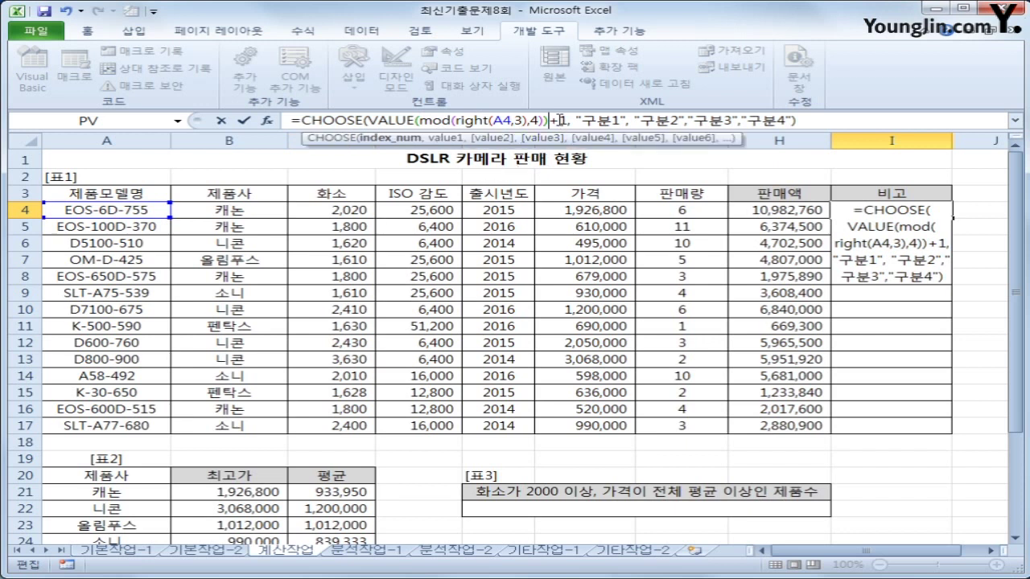
# Review the nested VALUE, MOD and RIGHT parts and the +1 offset of the index in the I4 formula.
pyautogui.moveTo(550, 120); pyautogui.dragTo(372, 116)
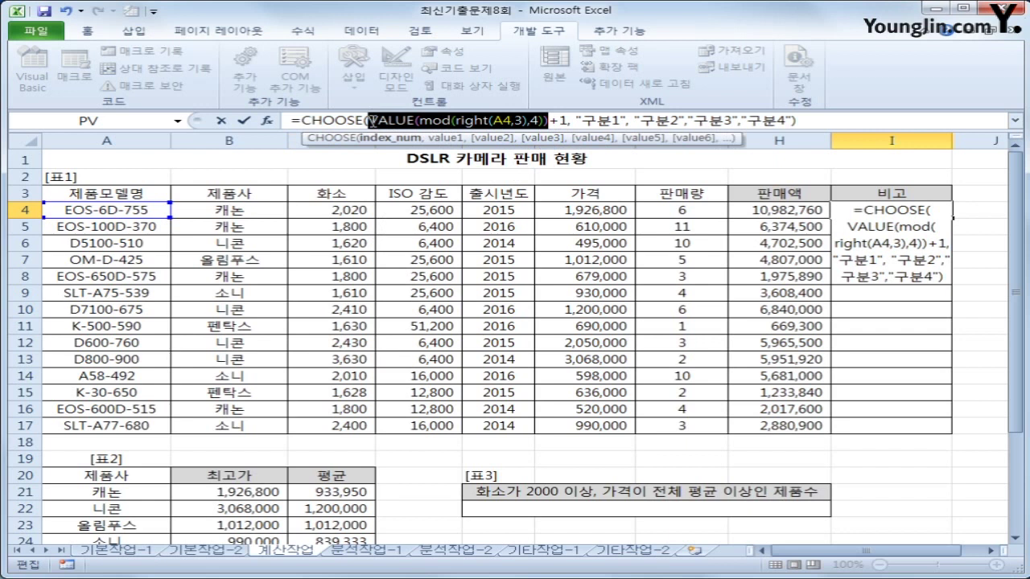
pyautogui.click(524, 121)
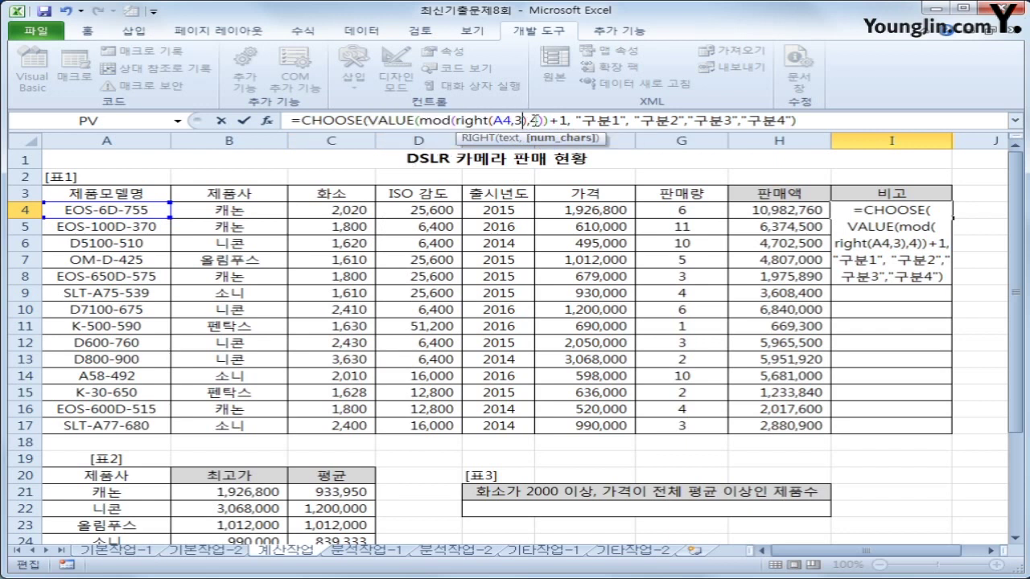
pyautogui.click(530, 120)
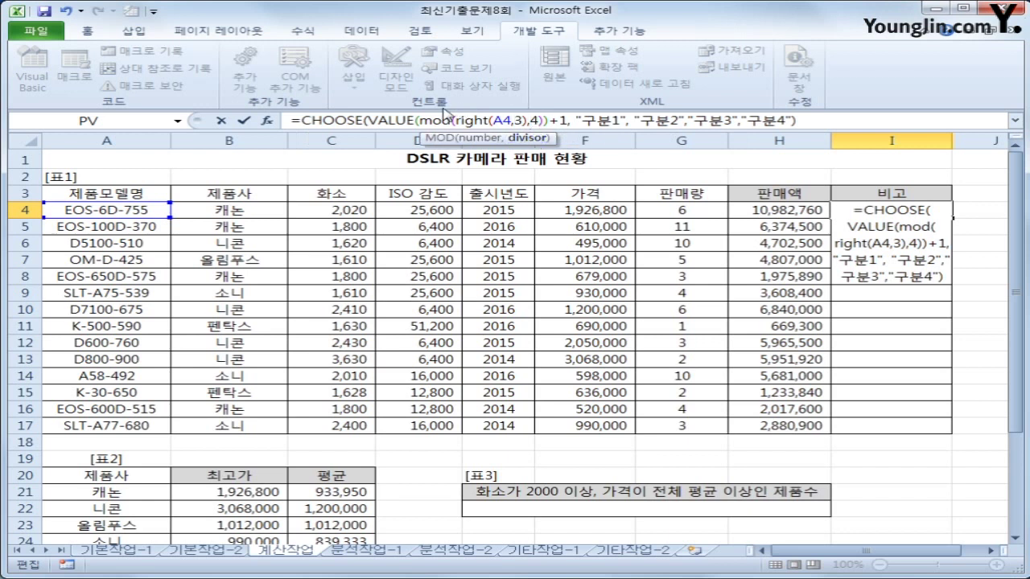
pyautogui.click(416, 121)
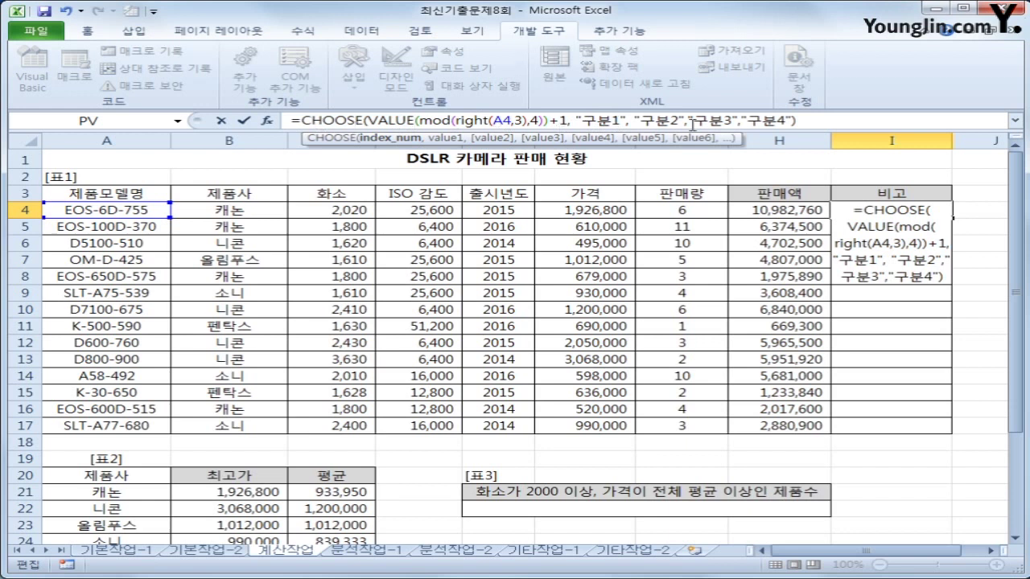
pyautogui.click(568, 121)
pyautogui.hotkey('shift', 'Left')
pyautogui.hotkey('shift', 'Left')
pyautogui.click(832, 122)
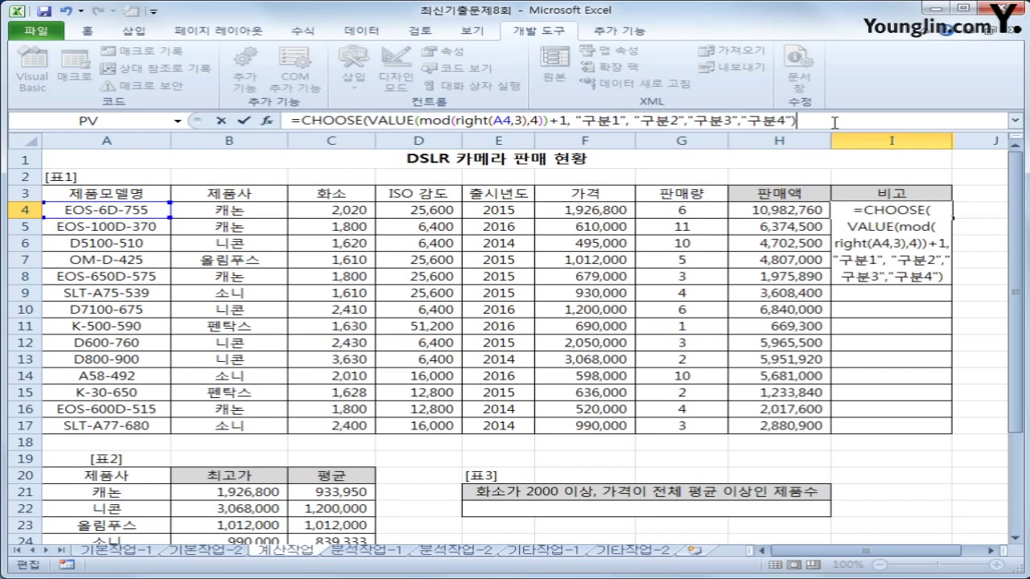
# Confirm the CHOOSE formula in I4 and fill it down the 비고 column to I17.
pyautogui.press('Return')
pyautogui.click(893, 210)
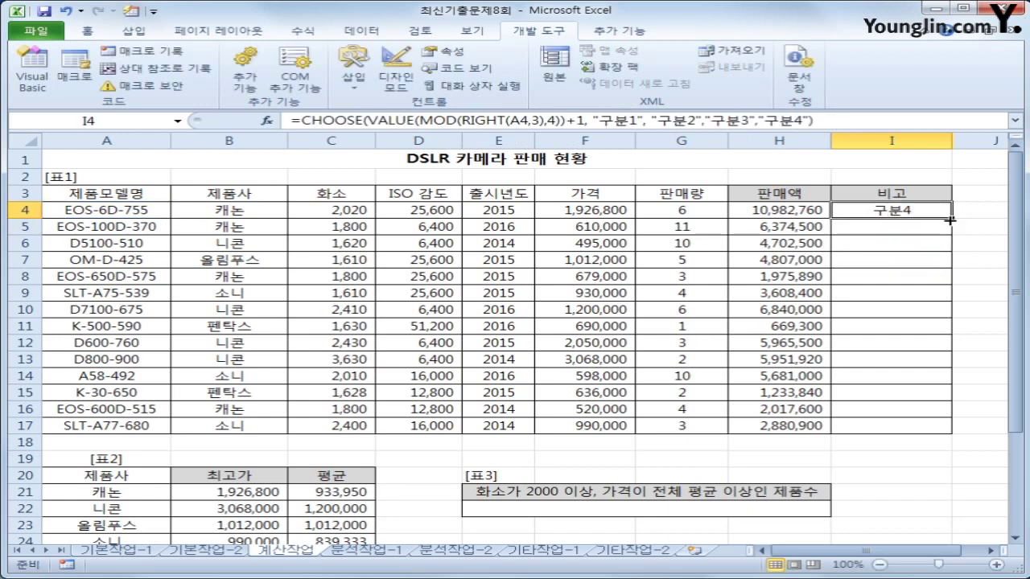
pyautogui.moveTo(950, 219); pyautogui.dragTo(927, 425)
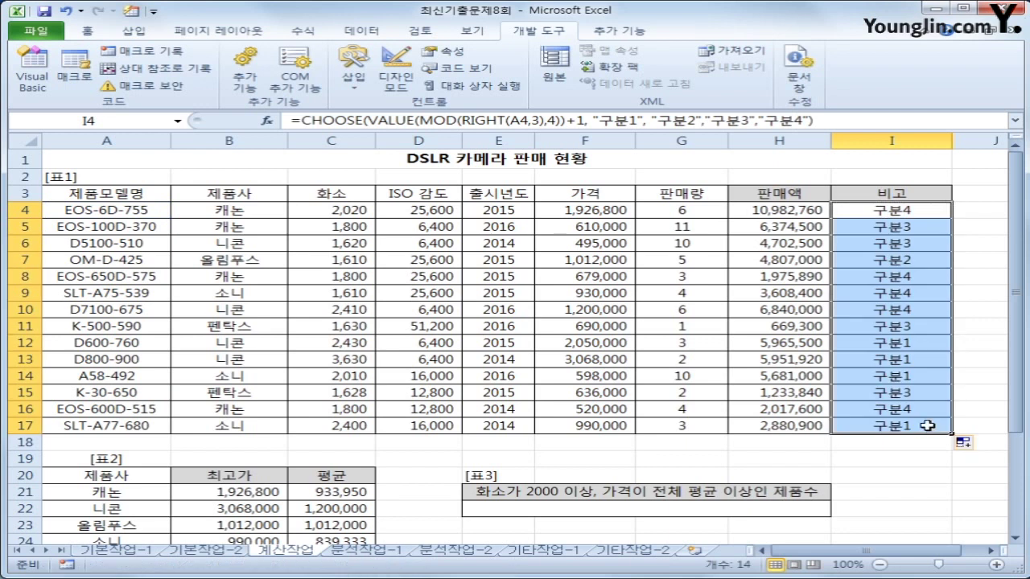
# Remove the spaces after the commas between the CHOOSE arguments in the I17 formula.
pyautogui.click(927, 426)
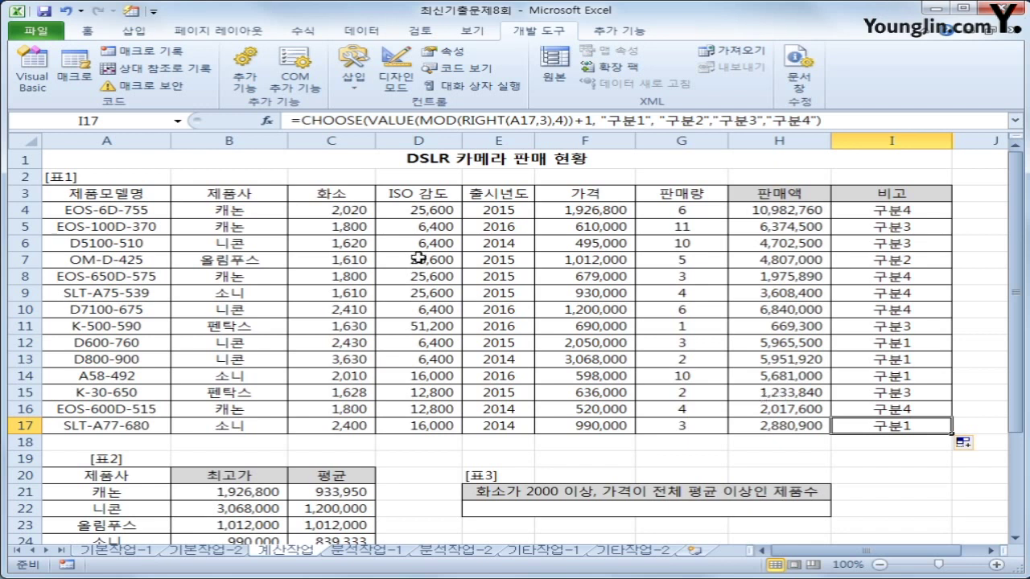
pyautogui.click(654, 121)
pyautogui.press('Delete')
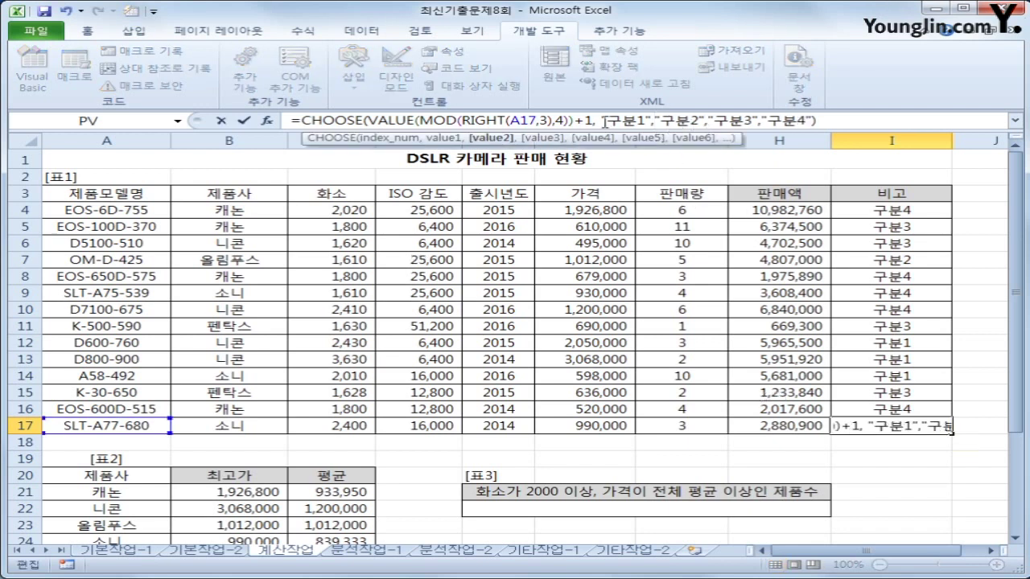
pyautogui.click(600, 121)
pyautogui.press('Delete')
pyautogui.click(840, 121)
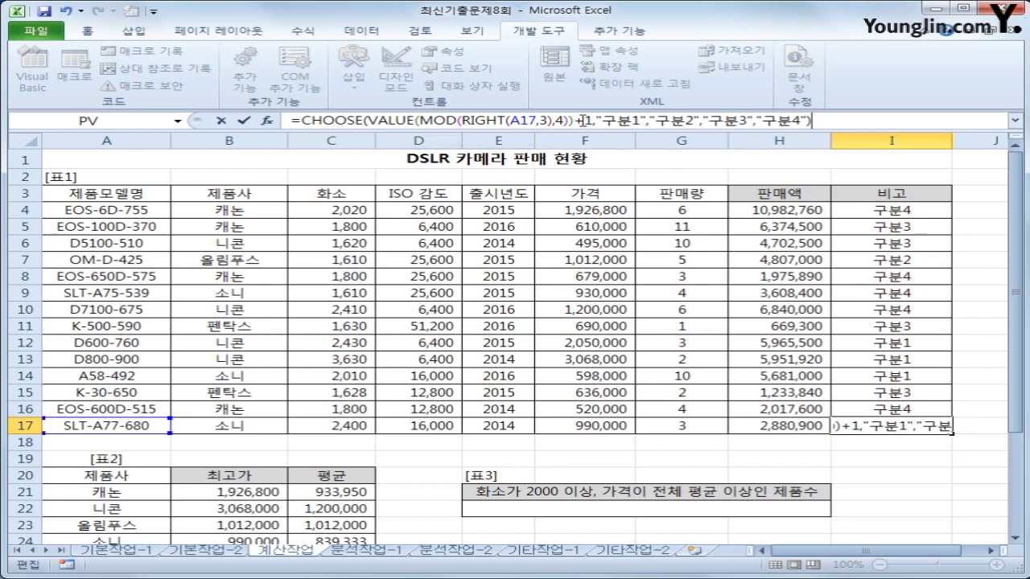
pyautogui.moveTo(573, 121); pyautogui.dragTo(806, 120)
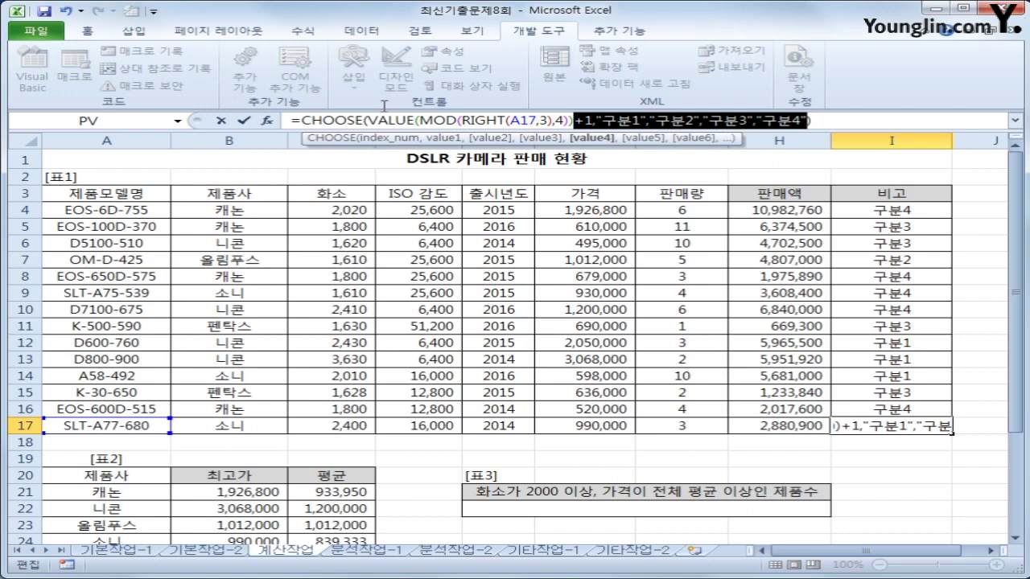
pyautogui.press('Return')
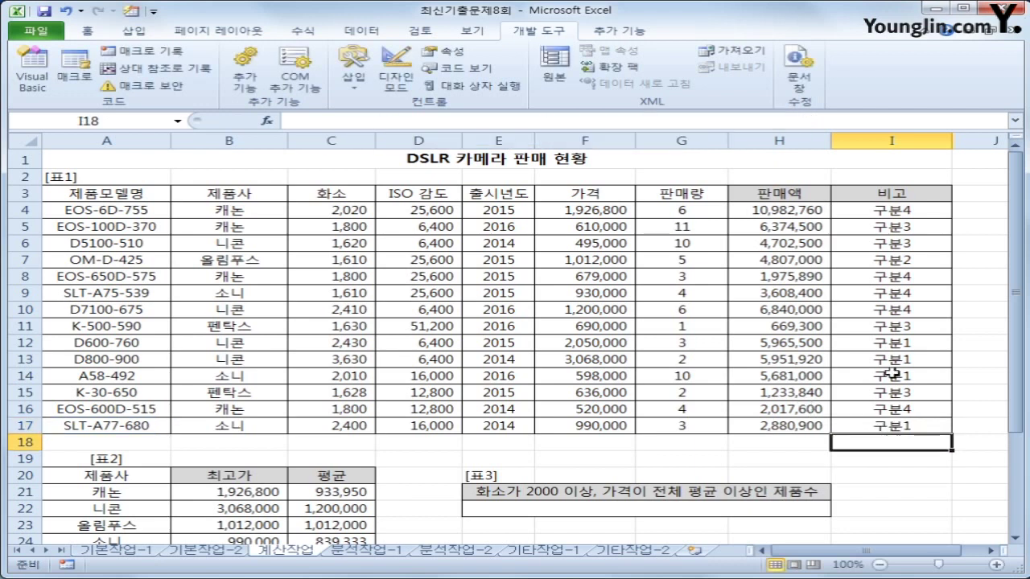
# Fill the cleaned-up CHOOSE formula from I17 up through I4 in the 비고 column.
pyautogui.click(901, 203)
pyautogui.click(940, 426)
pyautogui.moveTo(943, 427); pyautogui.dragTo(934, 209)
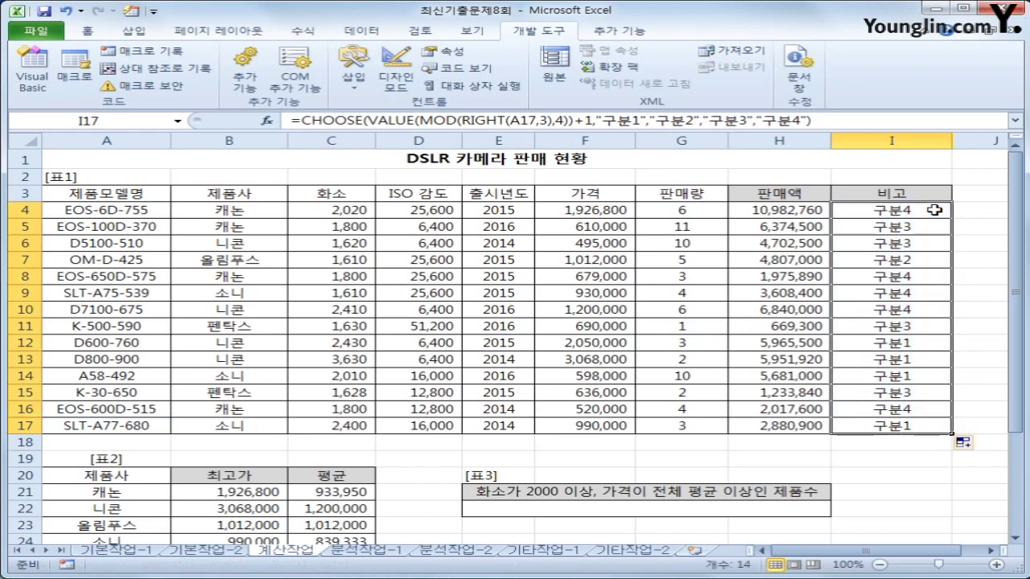
# Below 표3, enter the criteria heading 화소 in E24 with the condition >=2000 in E25.
pyautogui.click(504, 507)
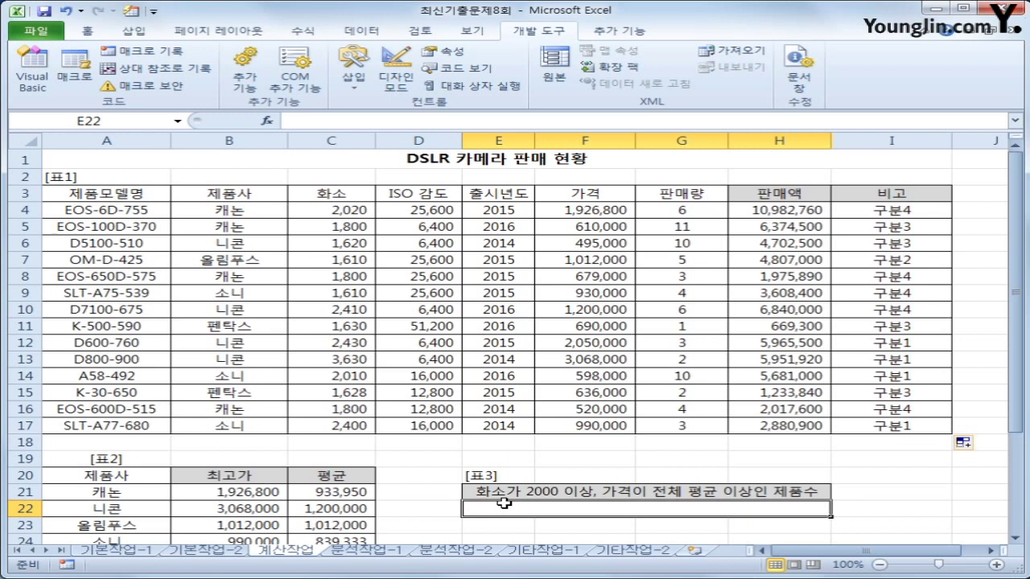
pyautogui.scroll(-2, 503, 503)
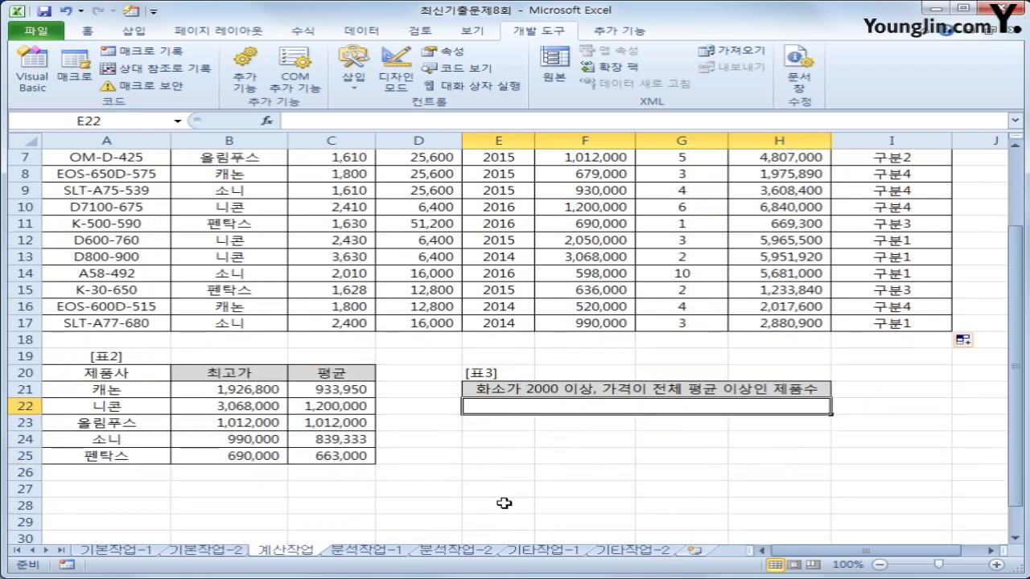
pyautogui.click(499, 435)
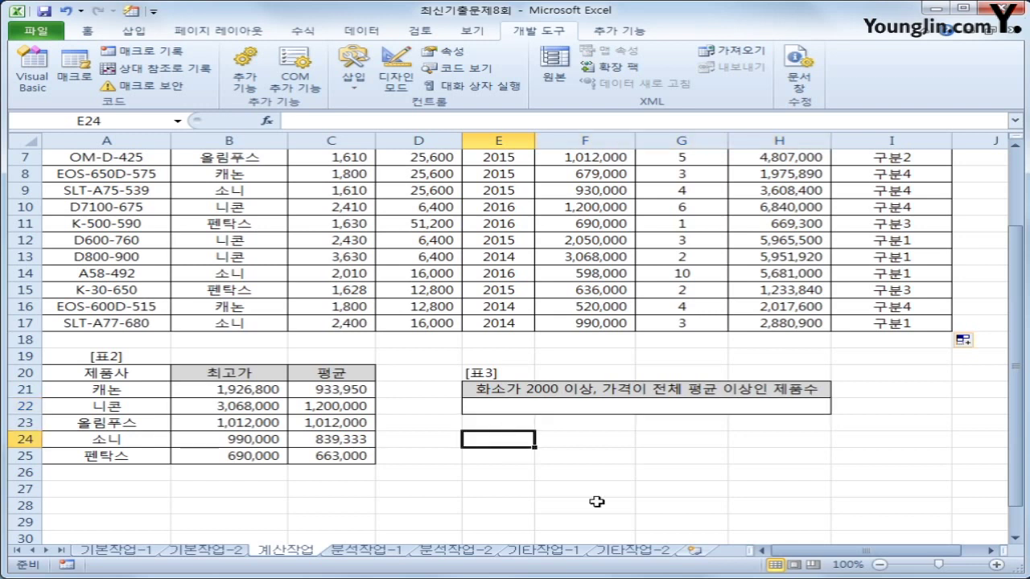
pyautogui.write('ghk')
pyautogui.press('BackSpace')
pyautogui.press('BackSpace')
pyautogui.press('BackSpace')
pyautogui.write('화소')
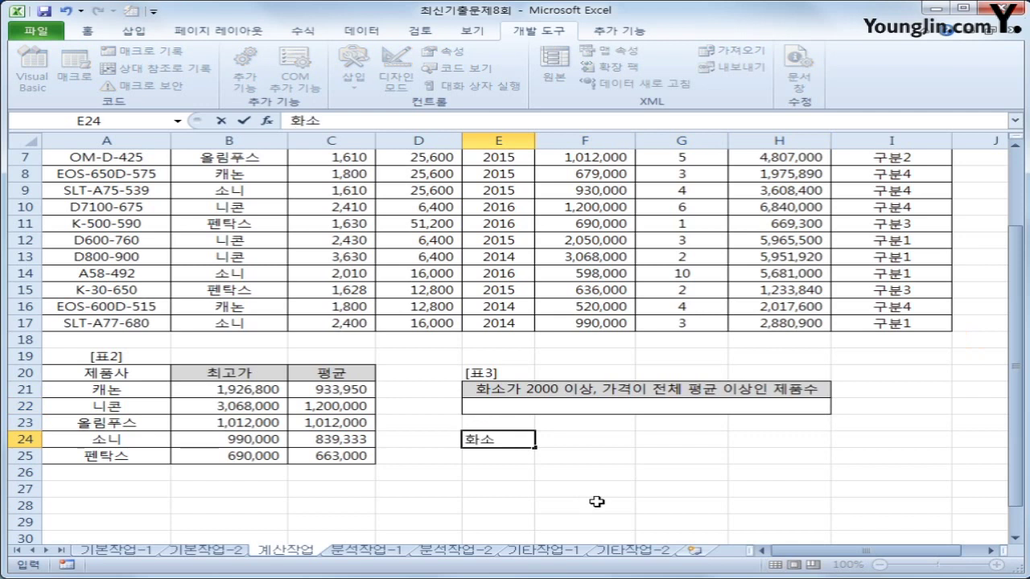
pyautogui.press('Return')
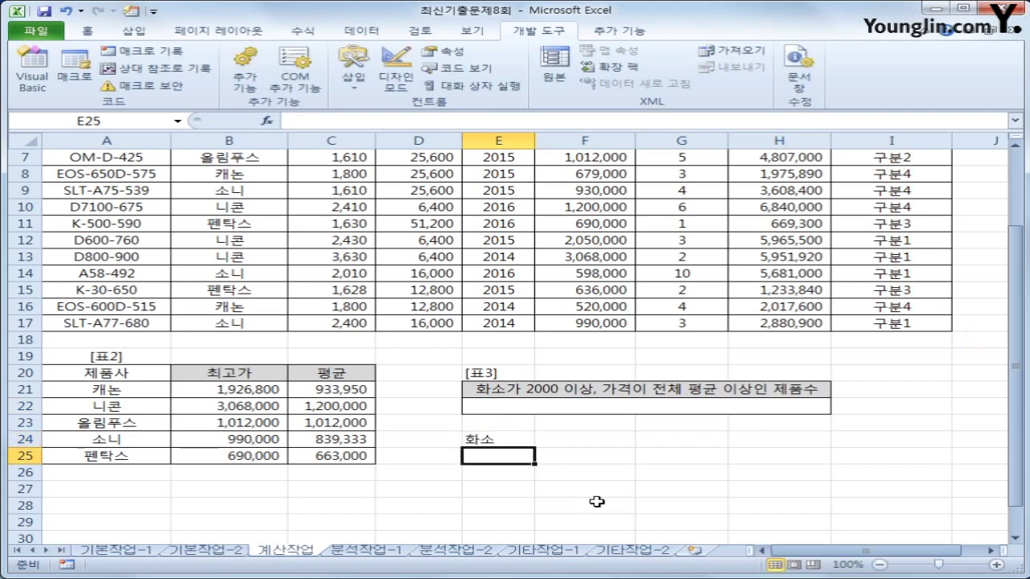
pyautogui.write('>=2000')
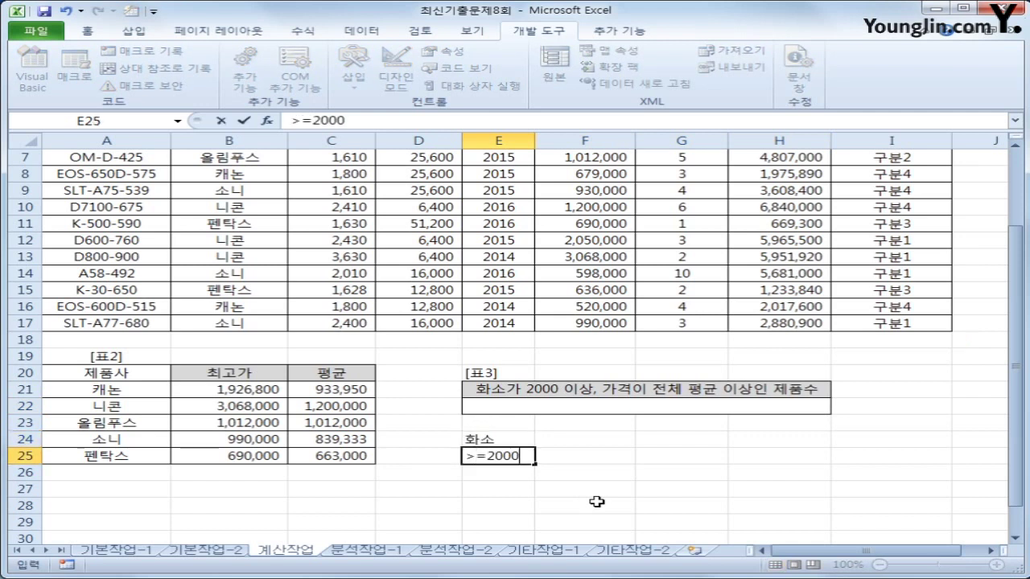
pyautogui.press('Return')
# Enter 평균 as the second criteria heading in F24.
pyautogui.press('Up')
pyautogui.press('Up')
pyautogui.press('Right')
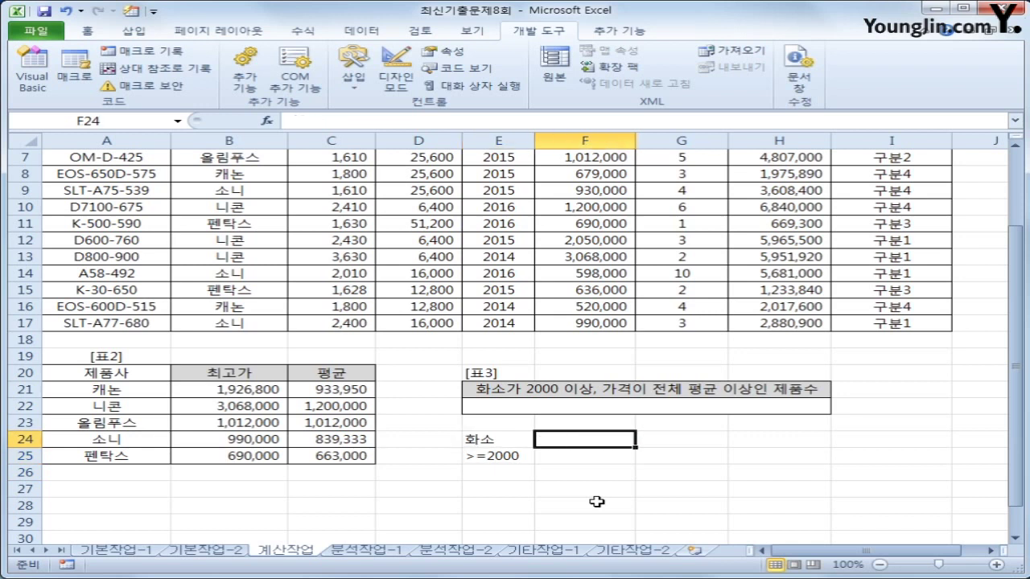
pyautogui.write('평균')
pyautogui.press('Return')
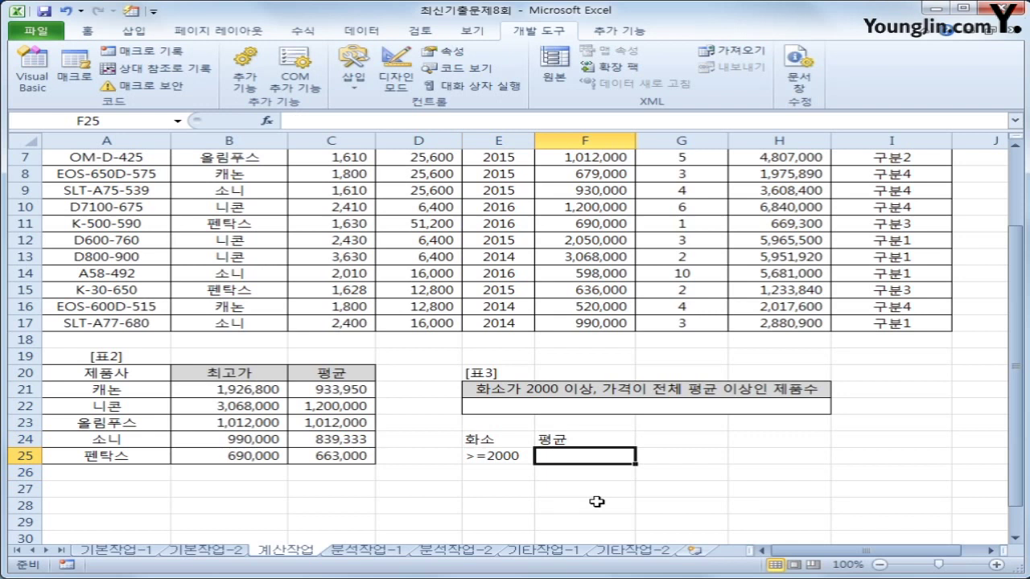
# Enter the condition formula =F4>=AVERAGE($F$4:$F$17) in F25 to compare the price with the overall average.
pyautogui.write('=')
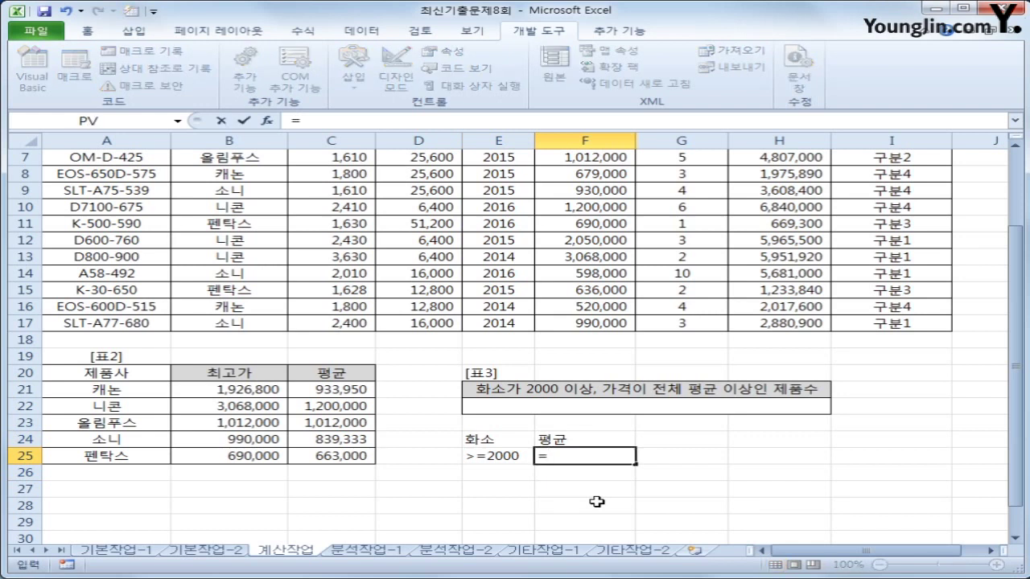
pyautogui.scroll(2, 571, 426)
pyautogui.click(602, 217)
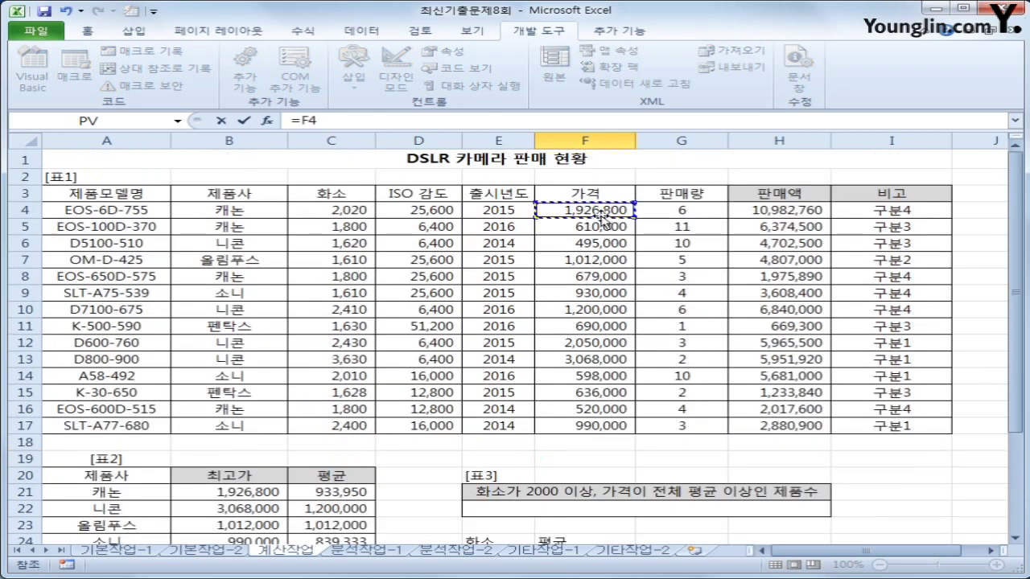
pyautogui.write('>=av')
pyautogui.press('BackSpace')
pyautogui.press('BackSpace')
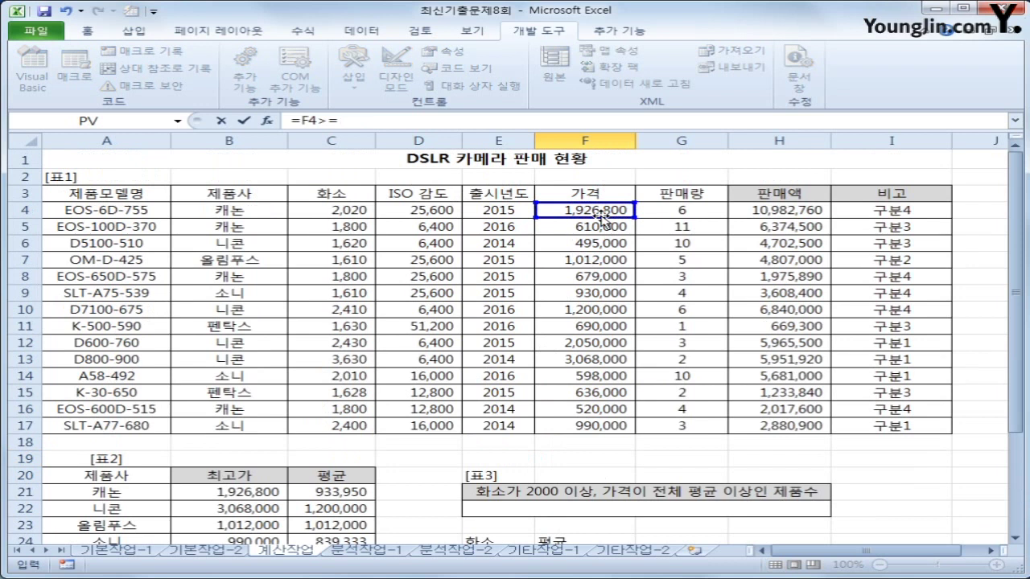
pyautogui.write('aver')
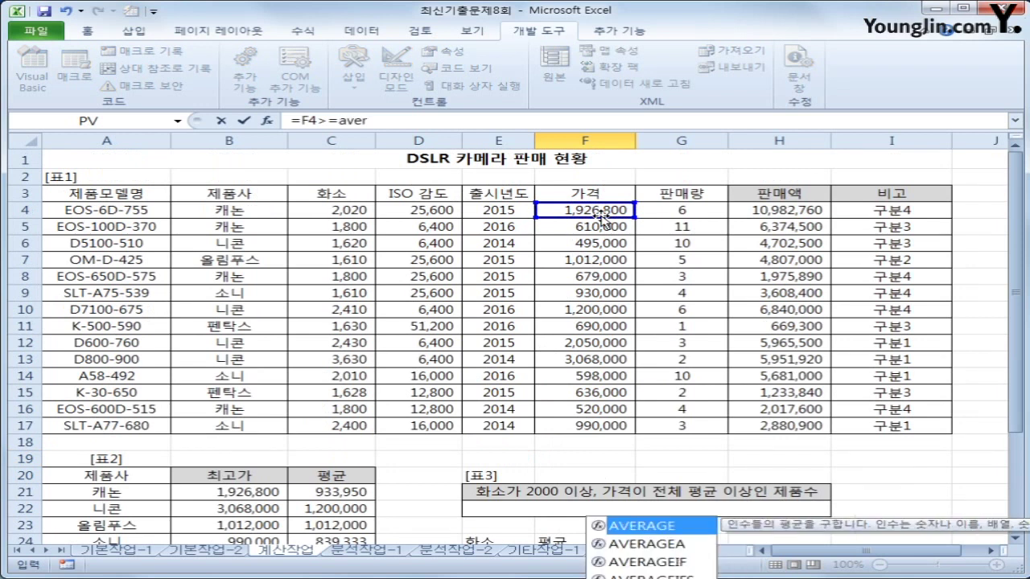
pyautogui.press('Tab')
pyautogui.moveTo(596, 213); pyautogui.dragTo(602, 423)
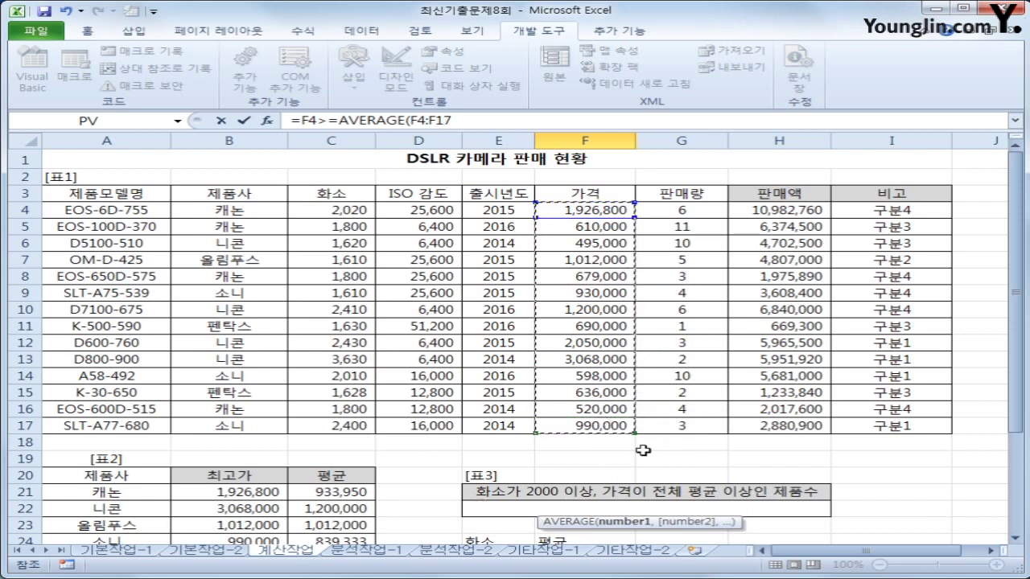
pyautogui.press('F4')
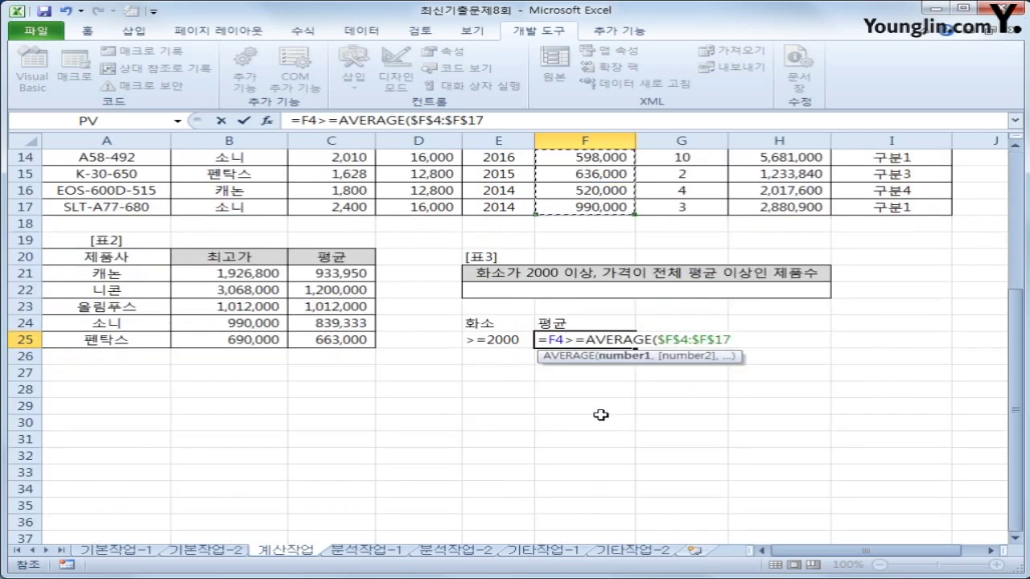
pyautogui.write(')')
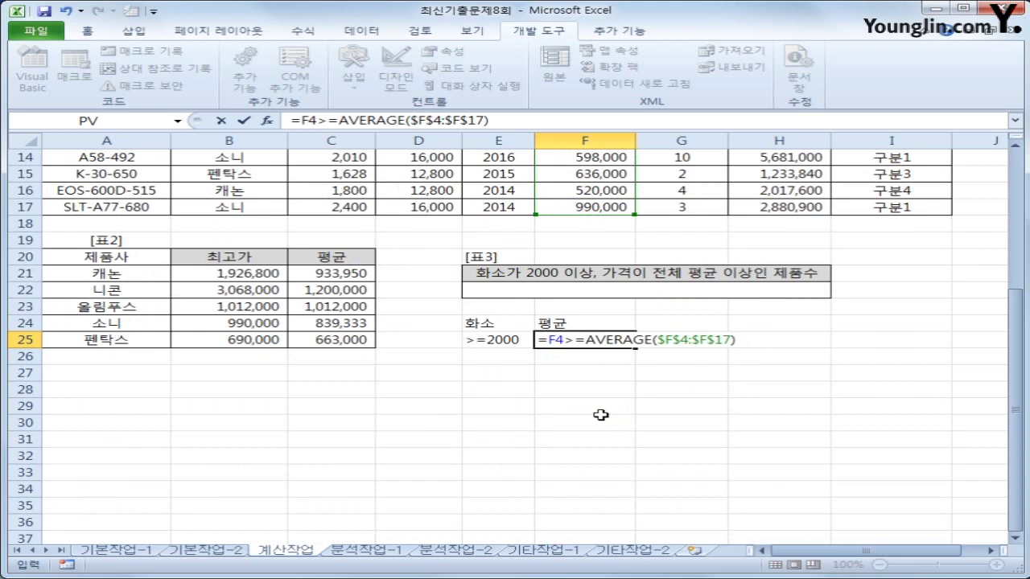
pyautogui.press('Return')
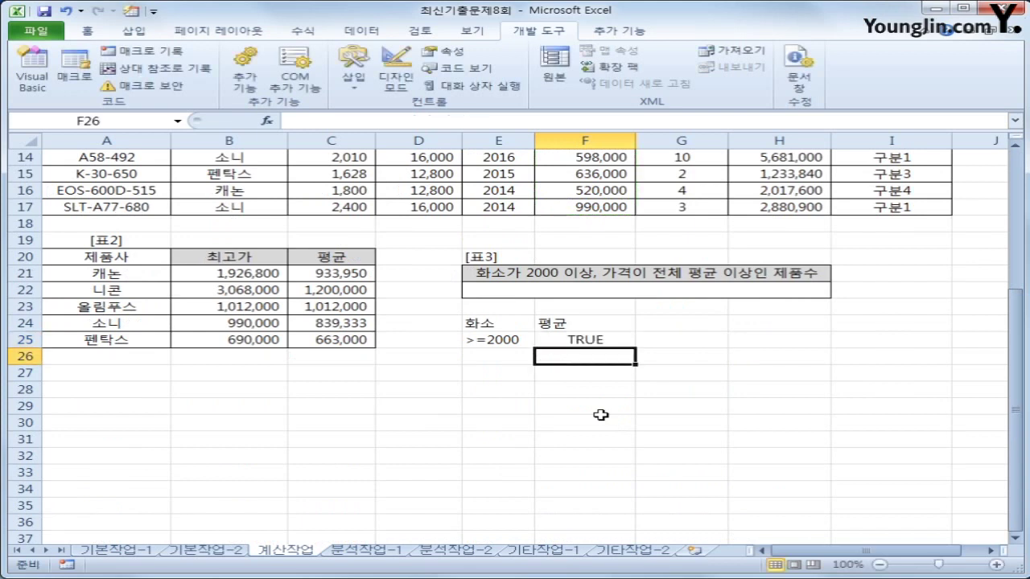
pyautogui.press('Up')
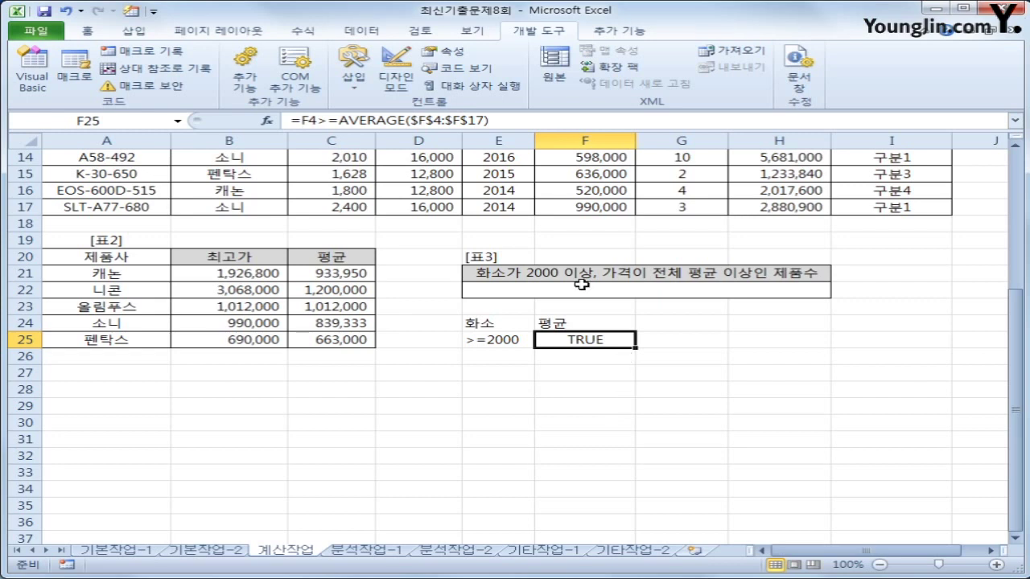
pyautogui.moveTo(516, 325); pyautogui.dragTo(546, 346)
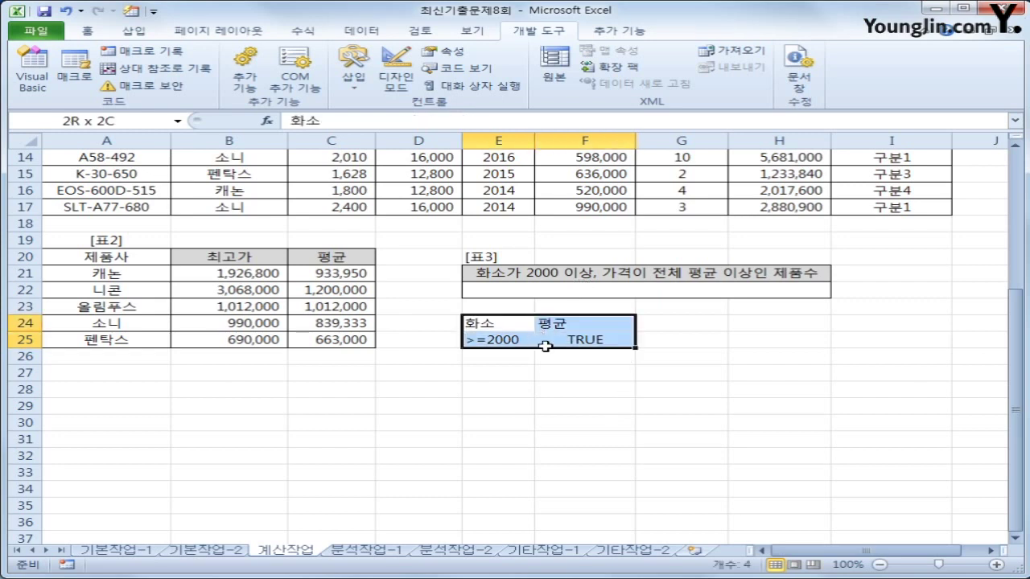
# Insert the DCOUNTA function from the 데이터베이스 category in the 표3 result cell E22.
pyautogui.click(556, 289)
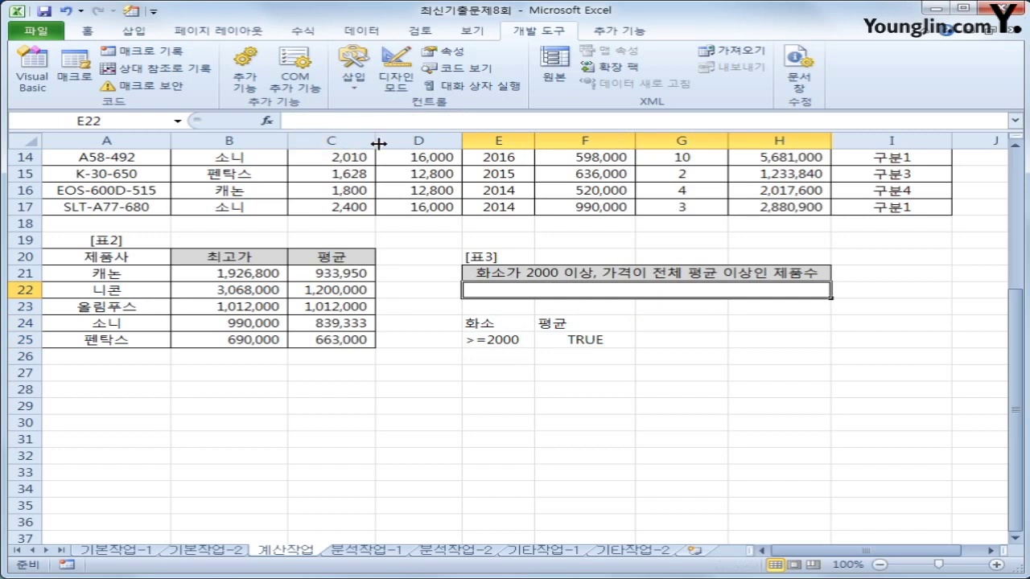
pyautogui.click(269, 121)
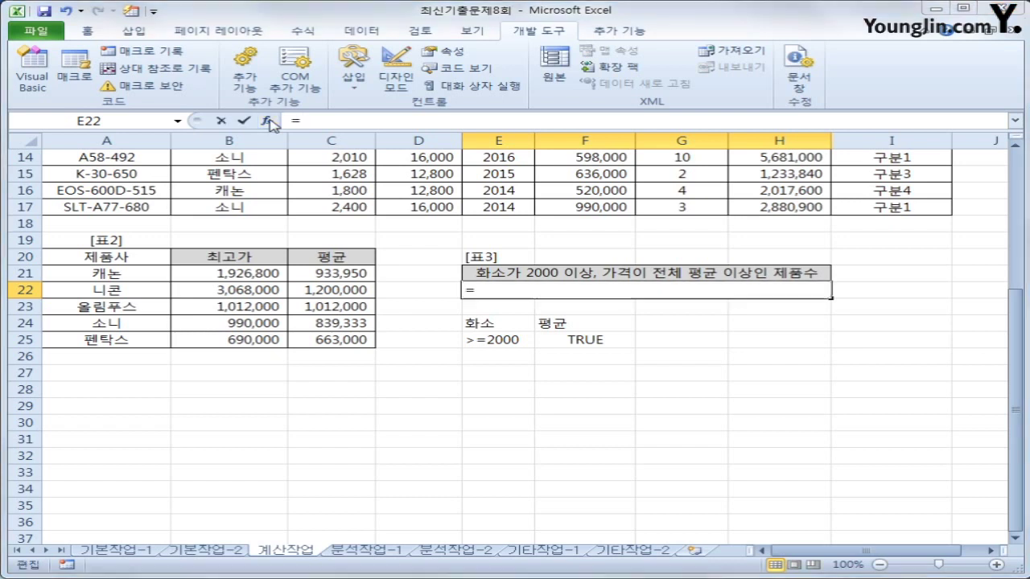
pyautogui.click(477, 304)
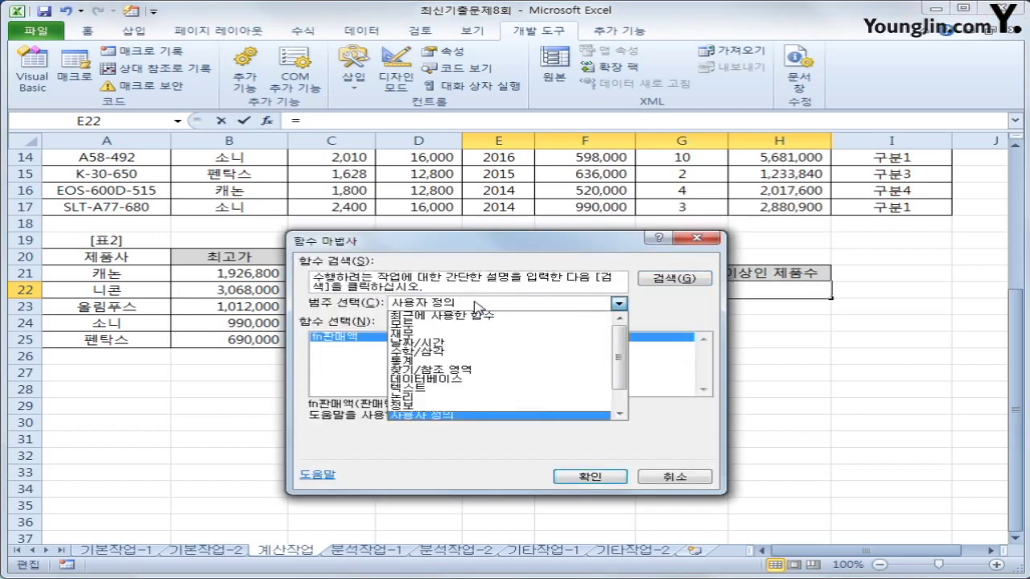
pyautogui.click(455, 379)
pyautogui.click(372, 355)
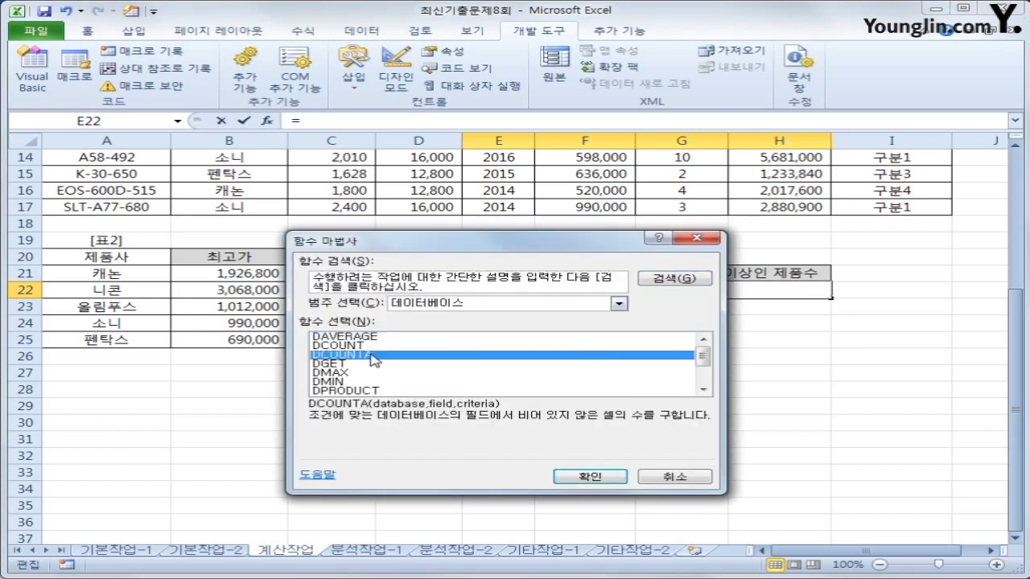
pyautogui.click(571, 473)
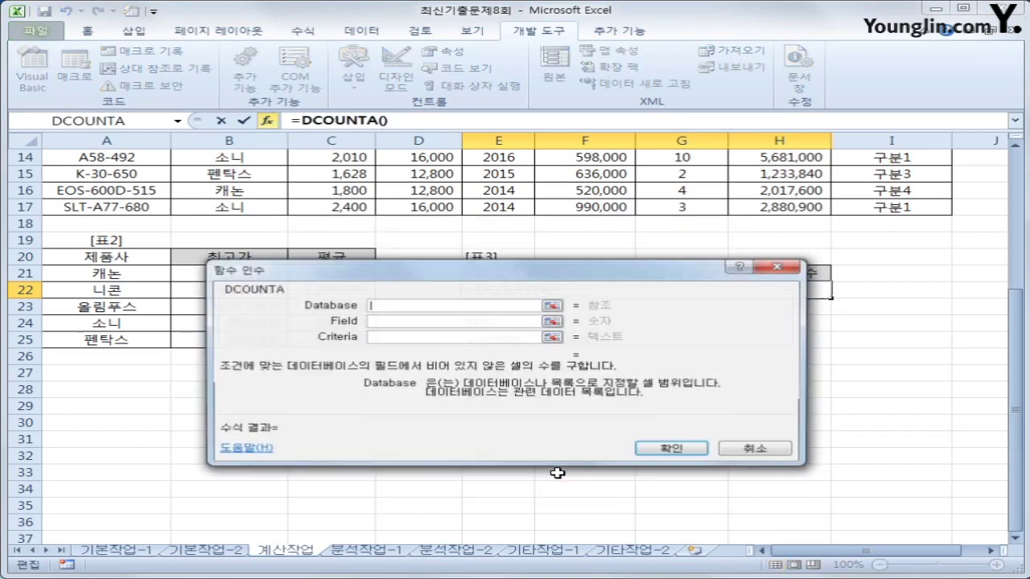
# Complete the DCOUNTA function with database A3:I17, field C3 and criteria E24:F25.
pyautogui.scroll(3, 137, 207)
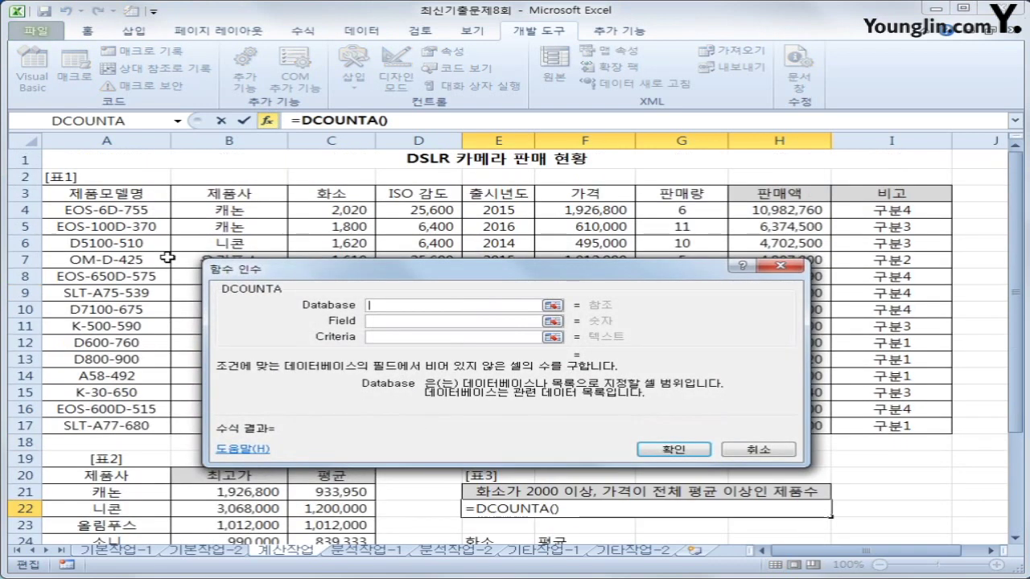
pyautogui.scroll(2, 165, 253)
pyautogui.moveTo(105, 195); pyautogui.dragTo(914, 420)
pyautogui.click(378, 320)
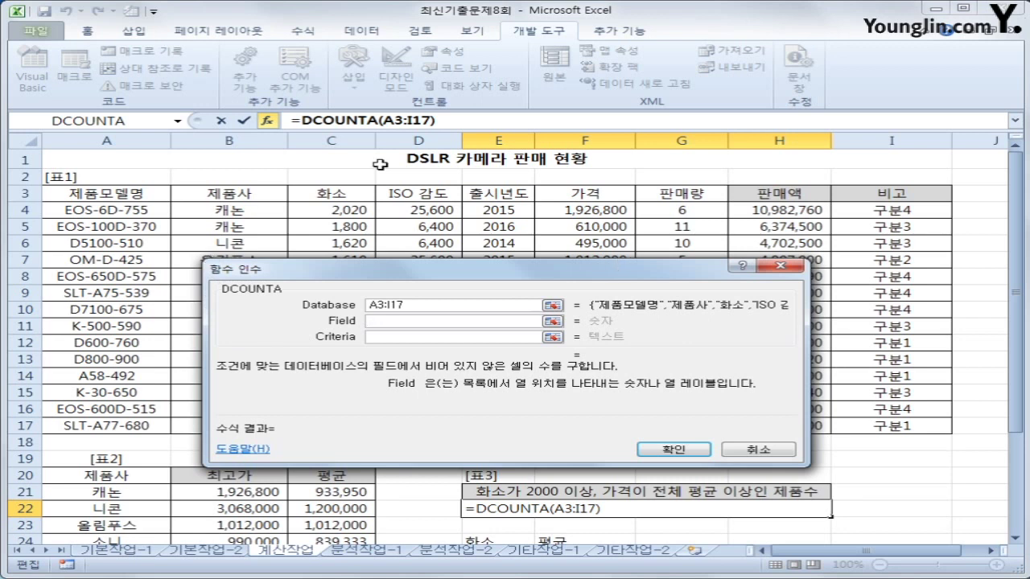
pyautogui.click(324, 197)
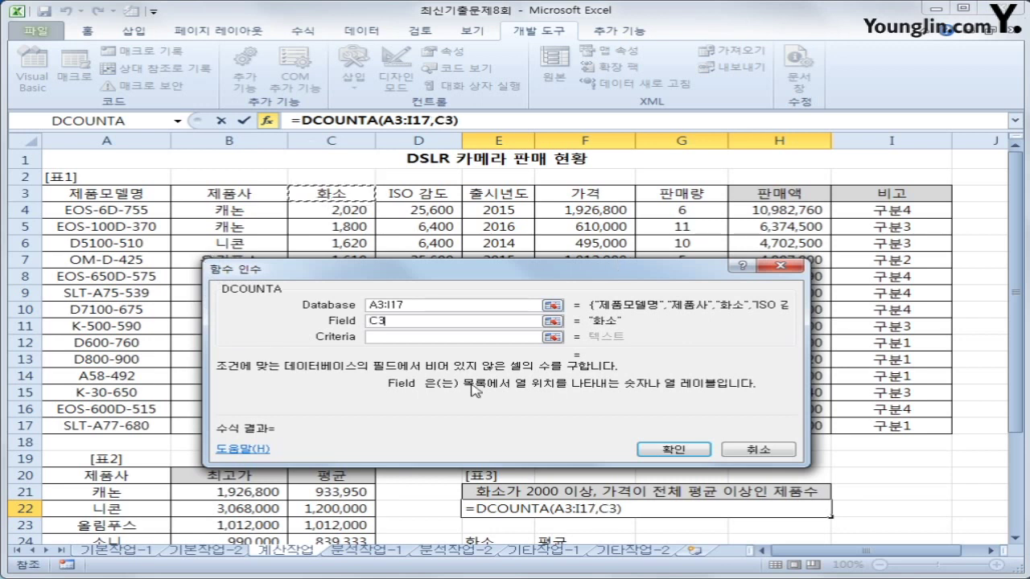
pyautogui.click(399, 340)
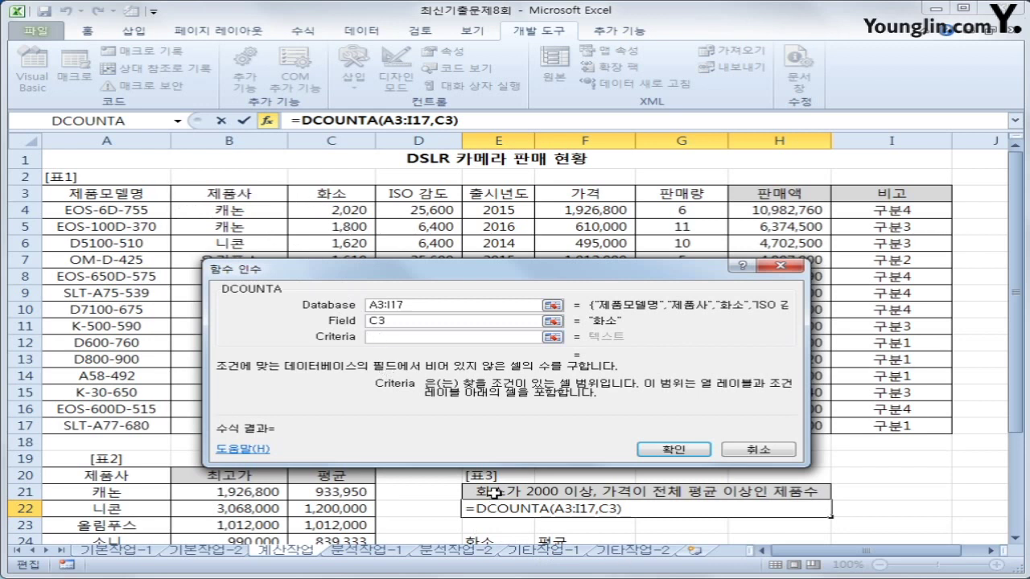
pyautogui.scroll(-1, 527, 531)
pyautogui.moveTo(482, 489); pyautogui.dragTo(565, 505)
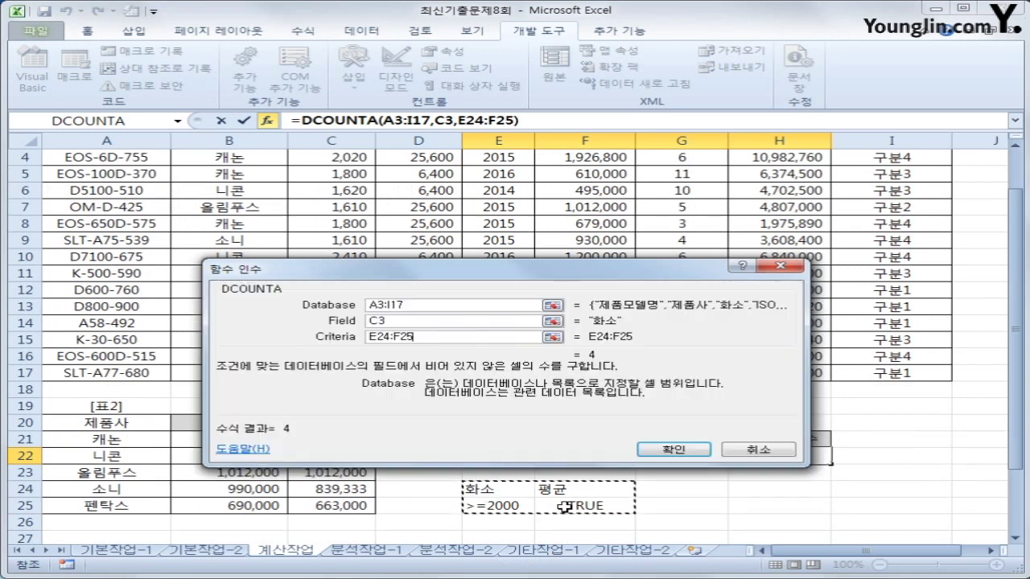
pyautogui.click(684, 461)
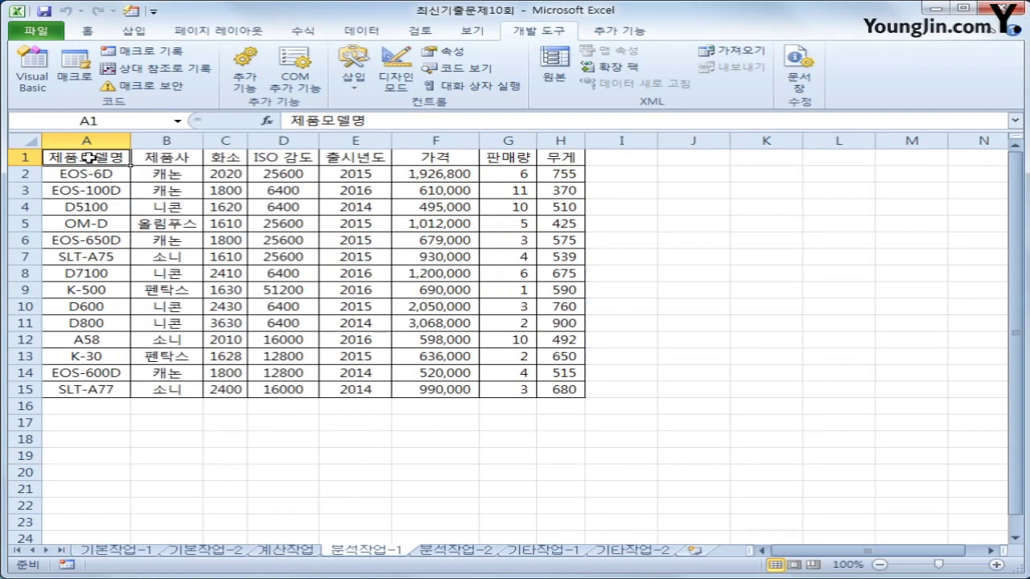
# Insert a pivot table from the range A1:H15, placed in the existing worksheet 분석작업-1 at cell J4.
pyautogui.click(127, 38)
pyautogui.click(42, 61)
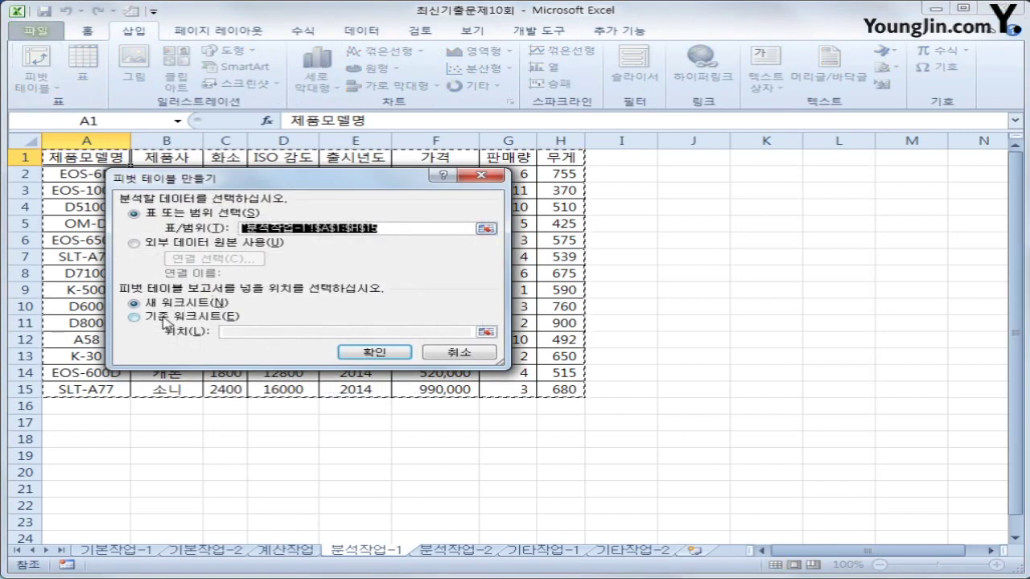
pyautogui.click(165, 322)
pyautogui.click(265, 330)
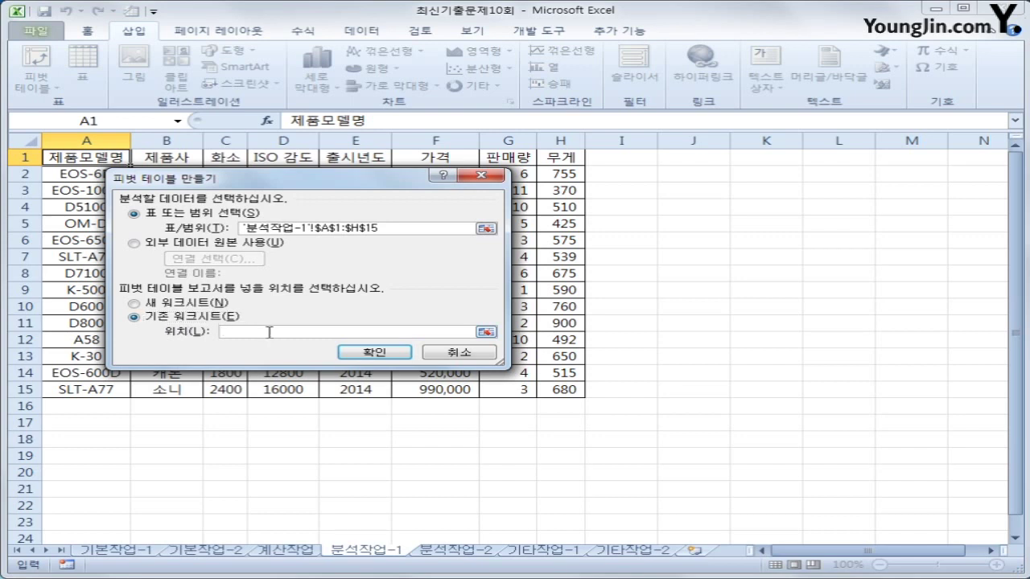
pyautogui.click(683, 207)
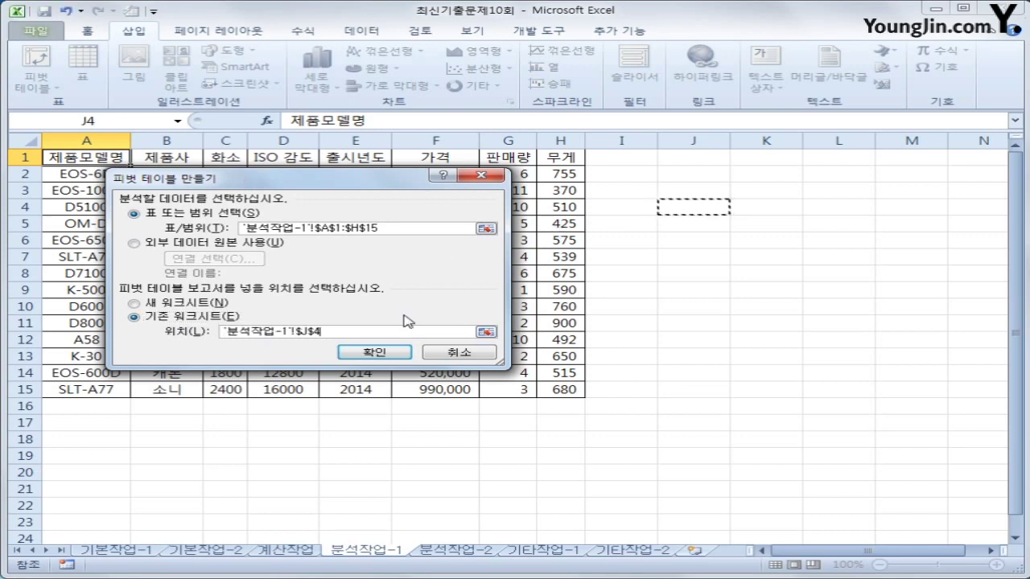
pyautogui.click(390, 354)
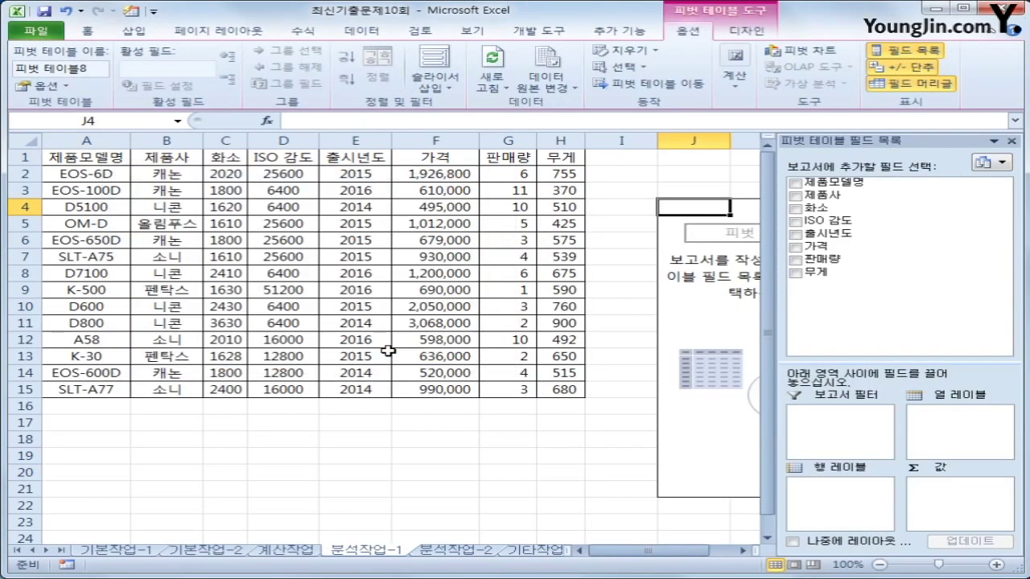
# Lay out the pivot table with ISO 감도 as report filter, 제품사 as rows, 출시년도 as columns and the sum of 가격 as values.
pyautogui.click(743, 550)
pyautogui.click(744, 552)
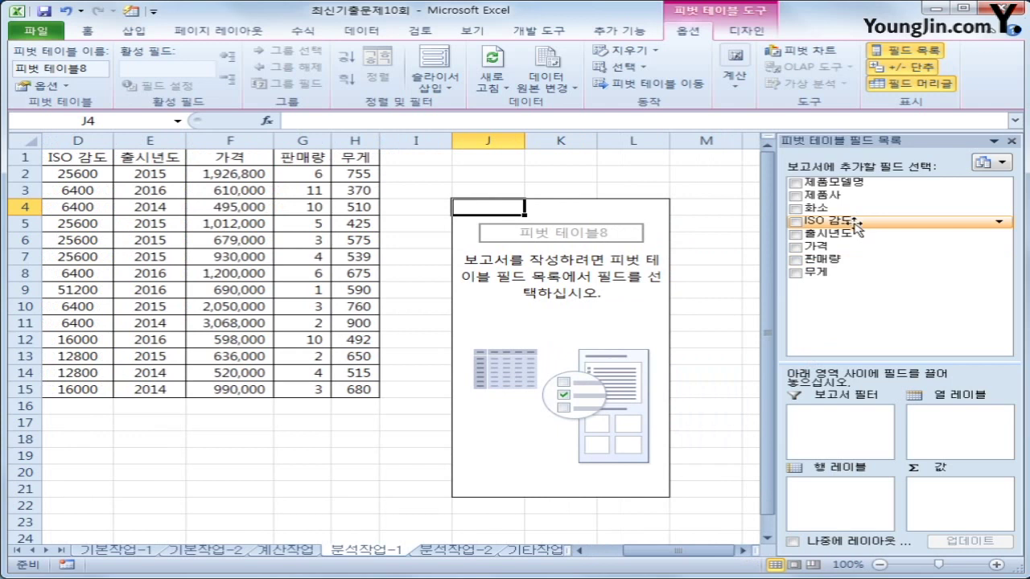
pyautogui.moveTo(855, 227); pyautogui.dragTo(866, 435)
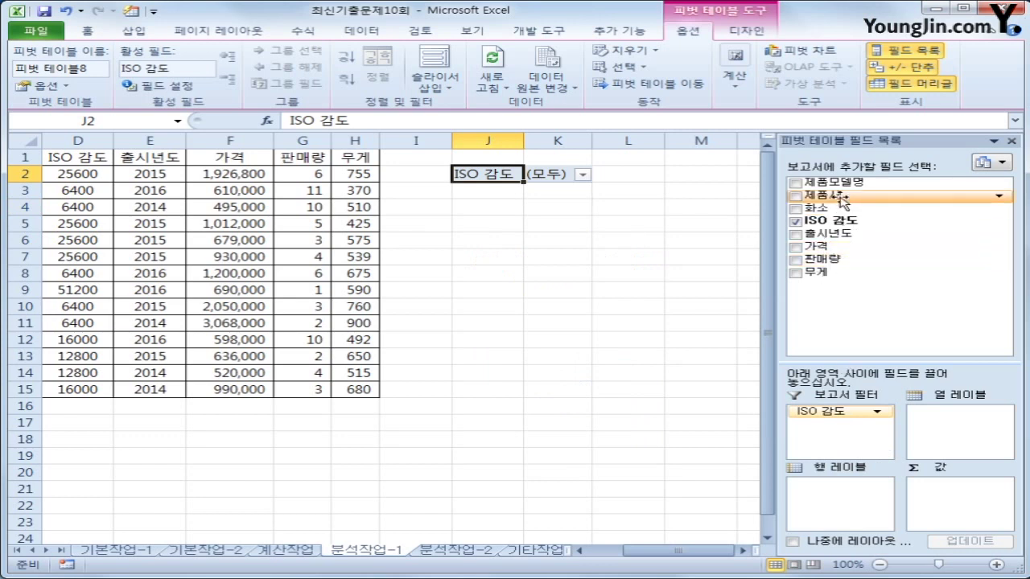
pyautogui.moveTo(835, 195); pyautogui.dragTo(856, 515)
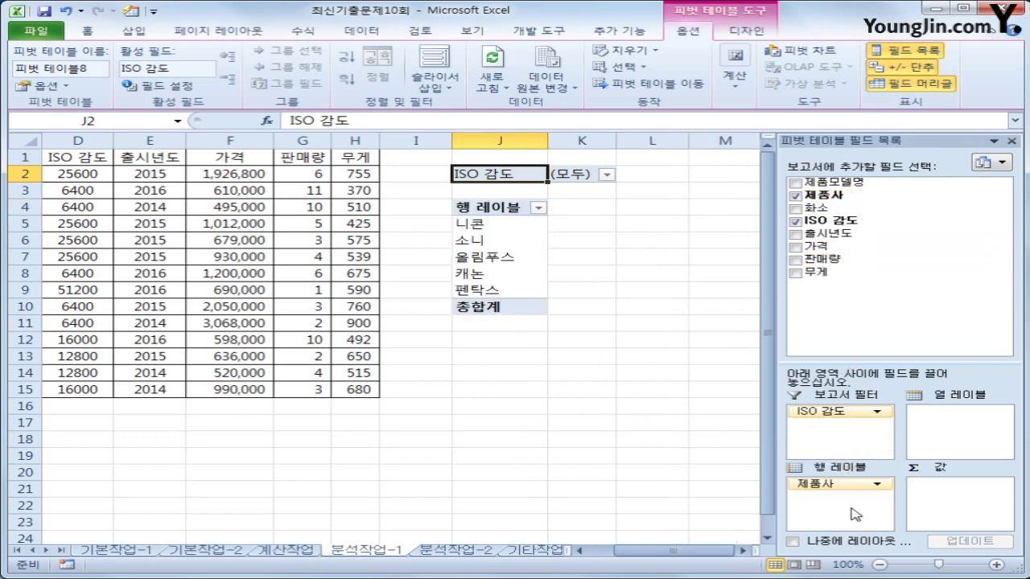
pyautogui.moveTo(826, 233); pyautogui.dragTo(974, 430)
pyautogui.moveTo(814, 245); pyautogui.dragTo(962, 499)
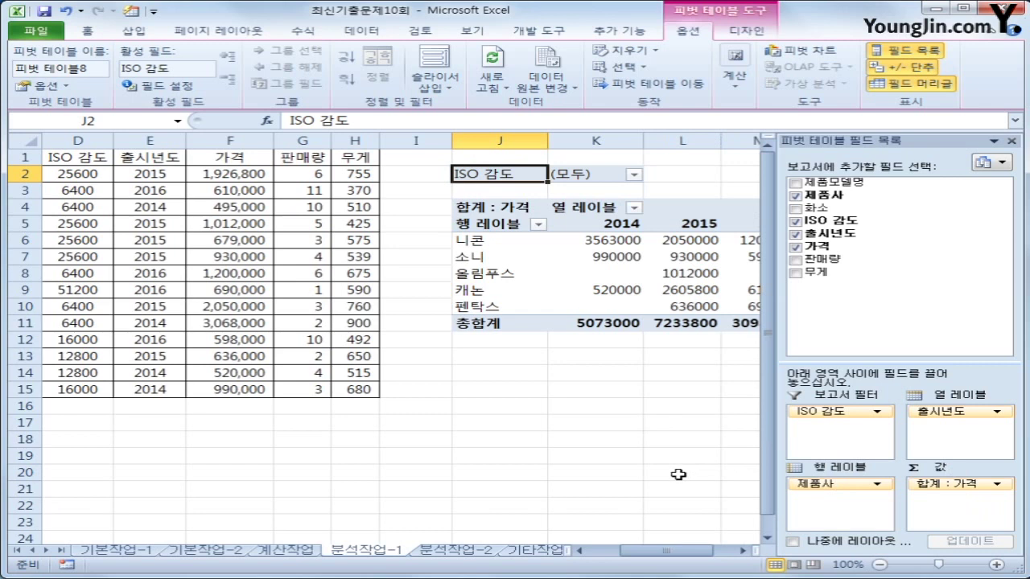
# Change the pivot table's report layout to outline form (개요 형식).
pyautogui.click(747, 30)
pyautogui.click(150, 87)
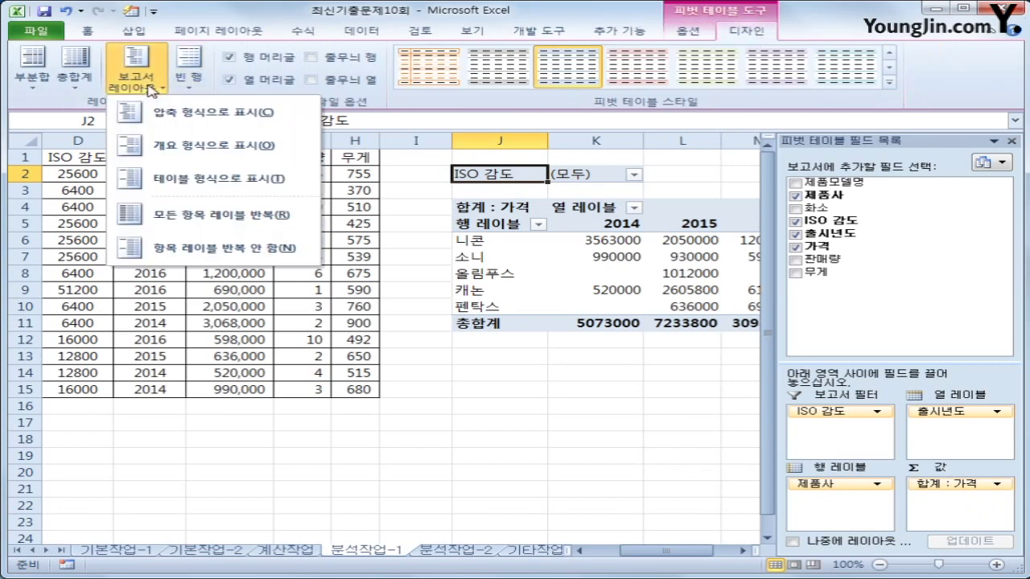
pyautogui.click(165, 153)
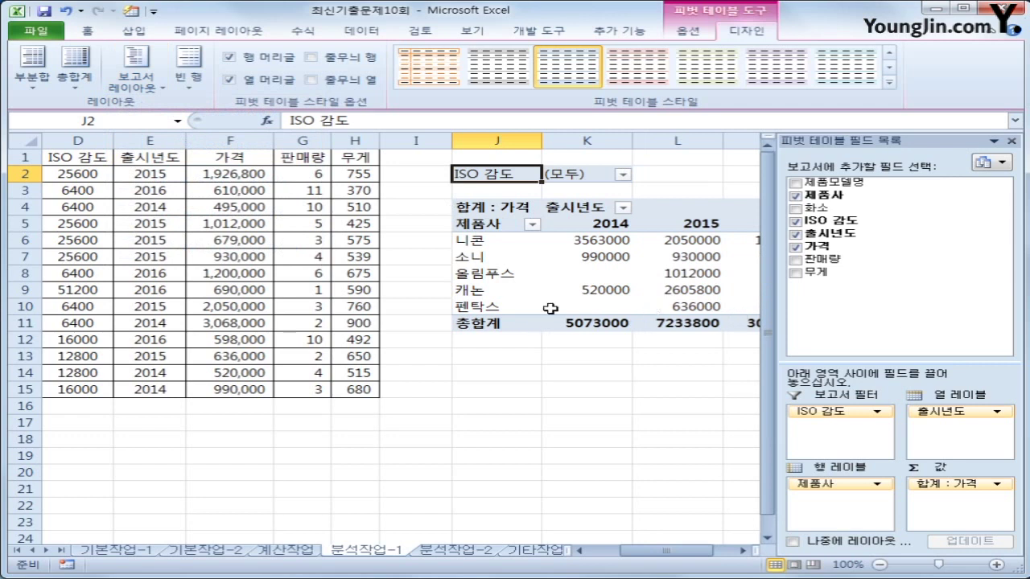
# Sort the 제품사 row field in descending text order.
pyautogui.click(499, 225)
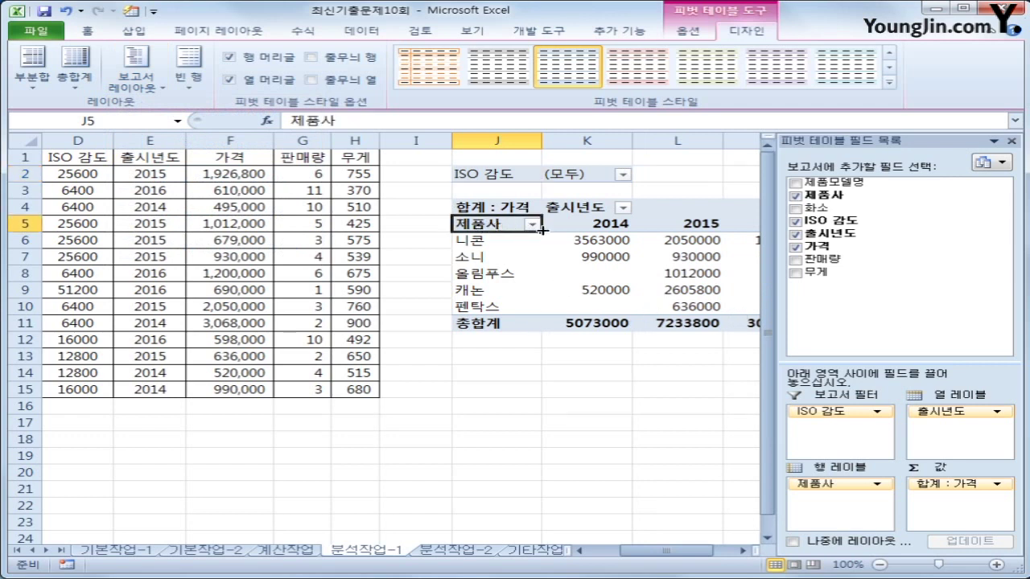
pyautogui.click(533, 225)
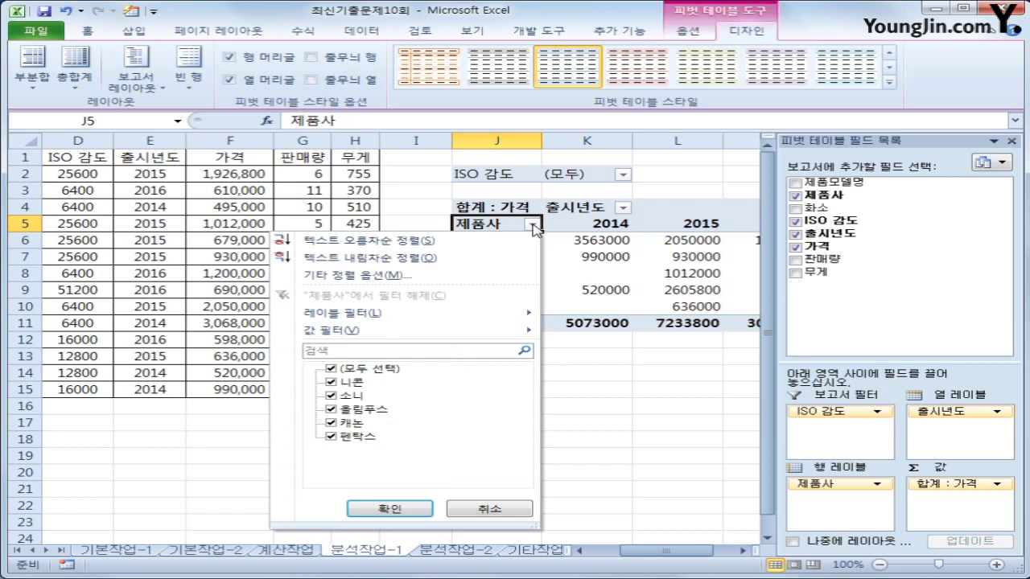
pyautogui.click(498, 264)
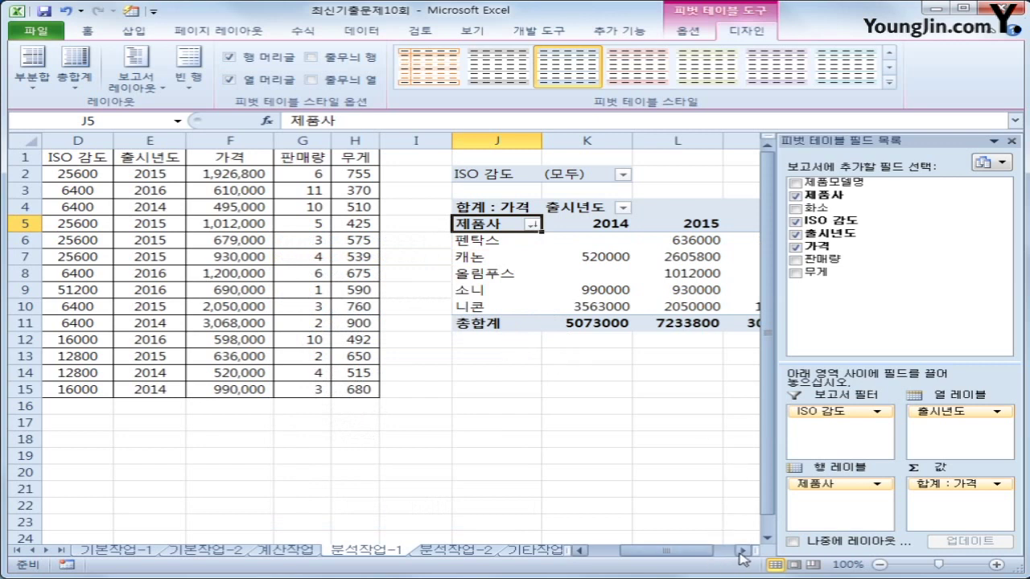
# Open the number format settings of the 합계 : 가격 field and choose the 사용자 지정 category.
pyautogui.click(487, 207)
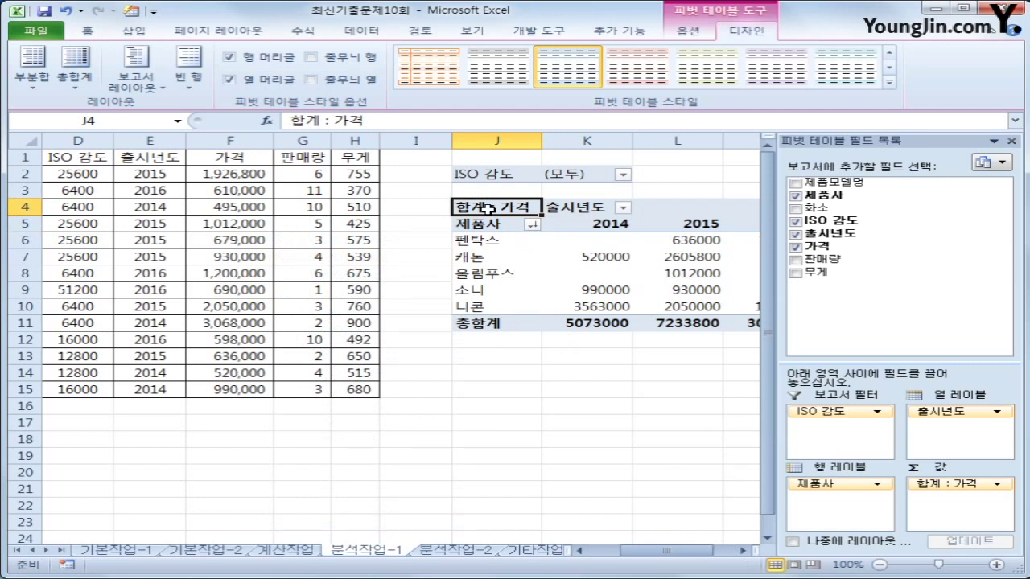
pyautogui.click(742, 551)
pyautogui.click(742, 551)
pyautogui.click(741, 551)
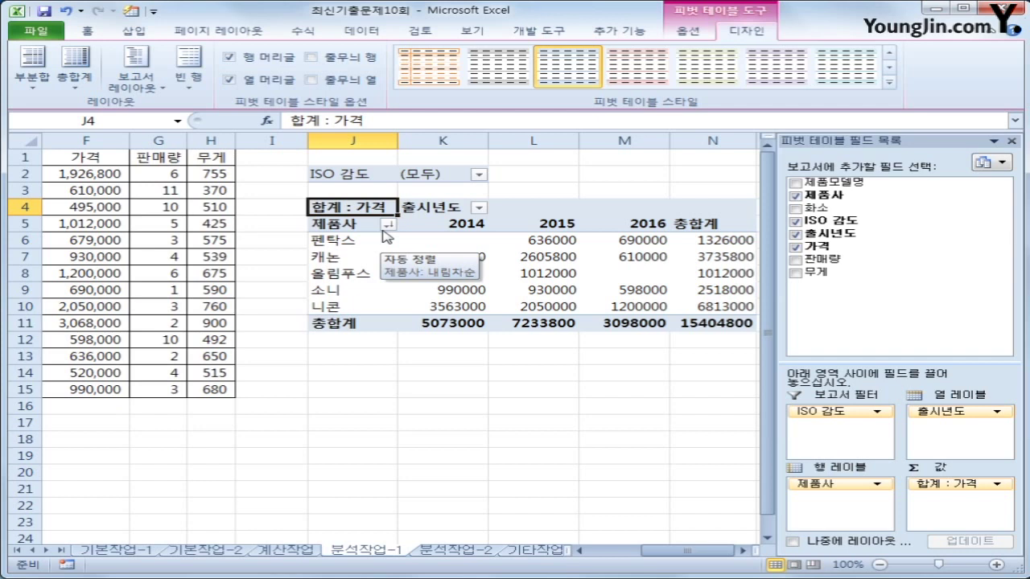
pyautogui.rightClick(341, 207)
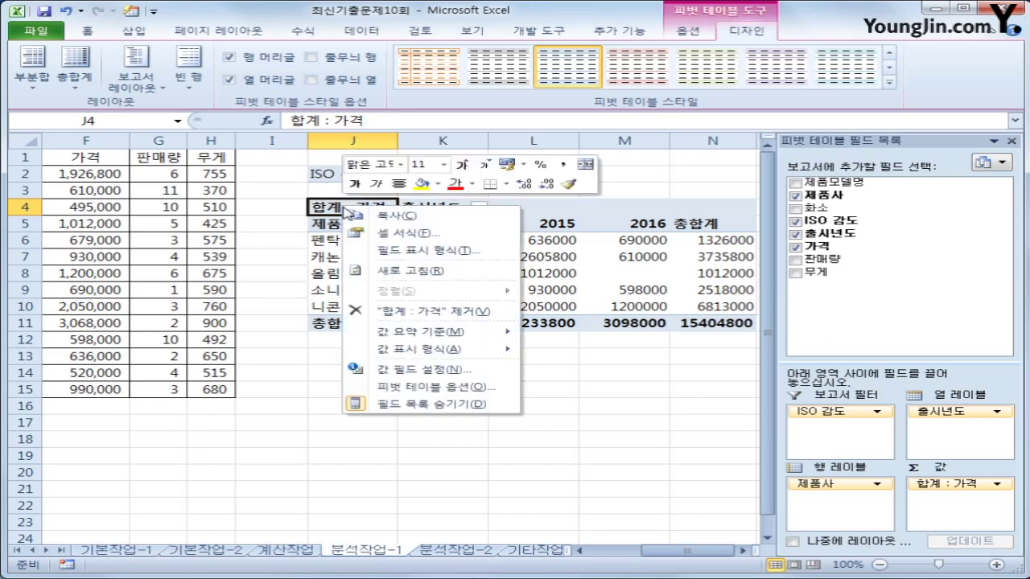
pyautogui.click(398, 254)
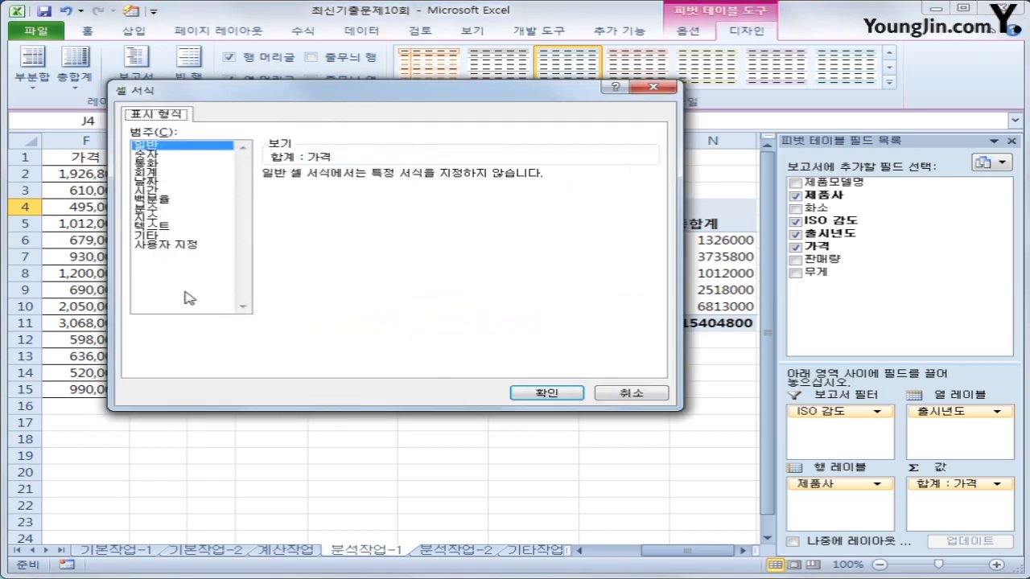
pyautogui.click(182, 246)
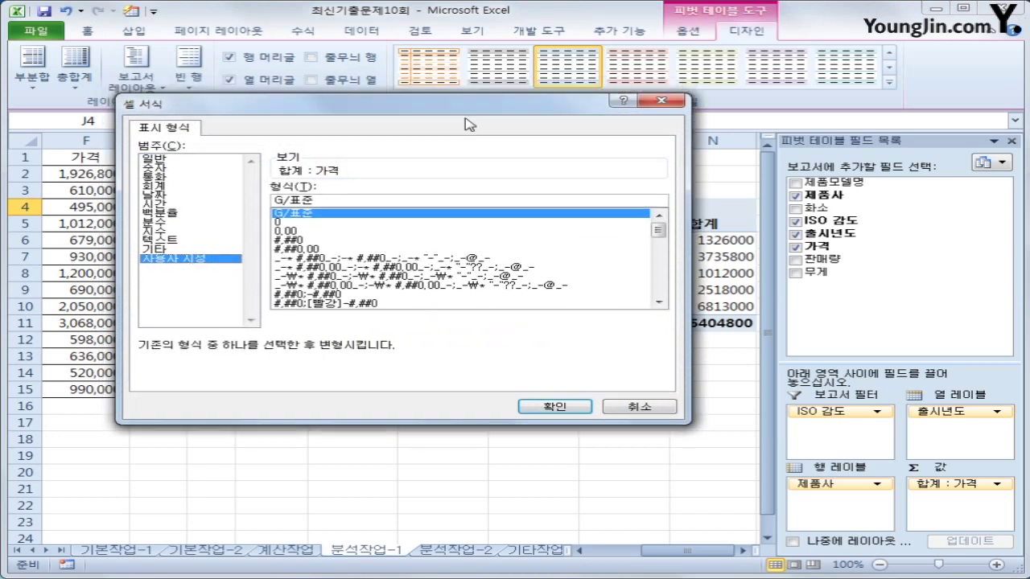
pyautogui.moveTo(452, 96); pyautogui.dragTo(502, 298)
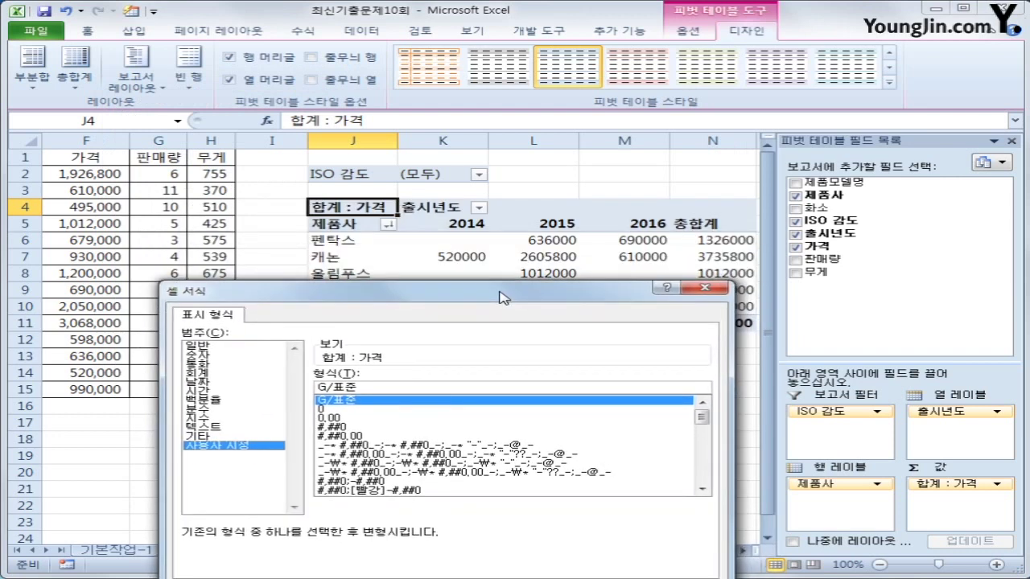
pyautogui.moveTo(502, 298)
pyautogui.mouseDown()
pyautogui.moveTo(496, 184)
pyautogui.moveTo(511, 304)
pyautogui.moveTo(512, 287)
pyautogui.mouseUp()
# Apply the custom number format #,###,"만원" to the 합계 : 가격 values.
pyautogui.moveTo(417, 376); pyautogui.dragTo(325, 372)
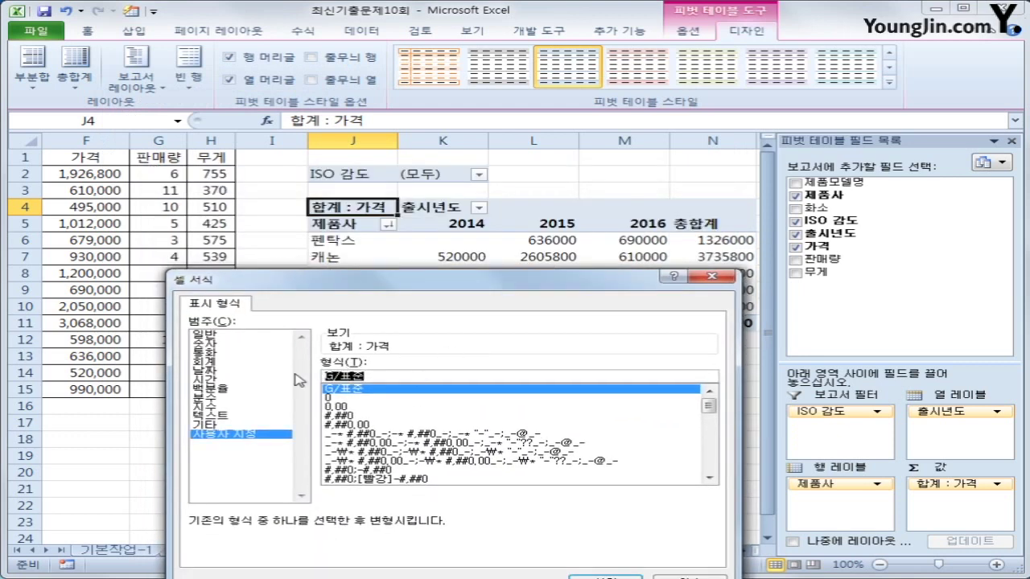
pyautogui.write('#')
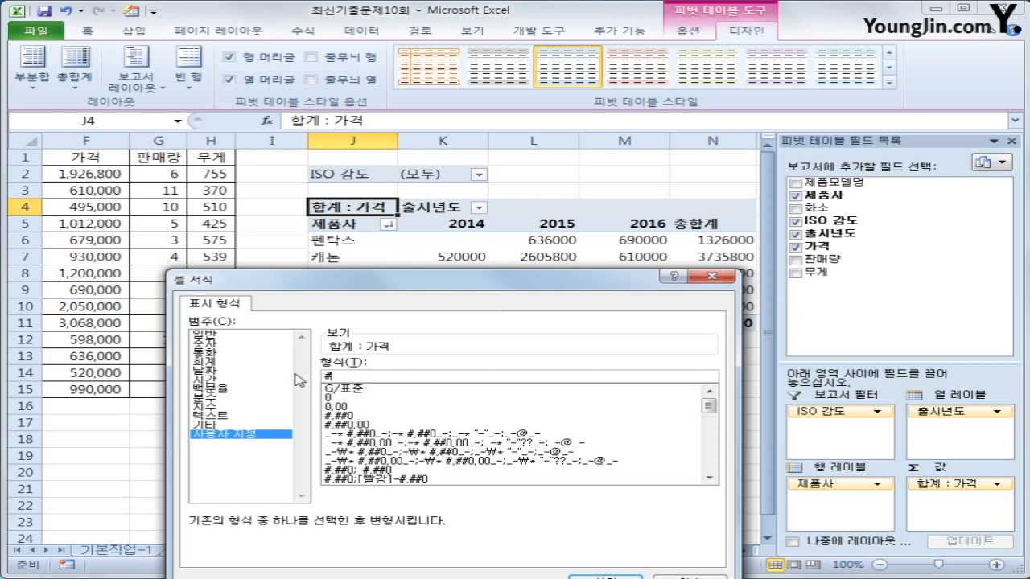
pyautogui.write(',###,"')
pyautogui.press('Return')
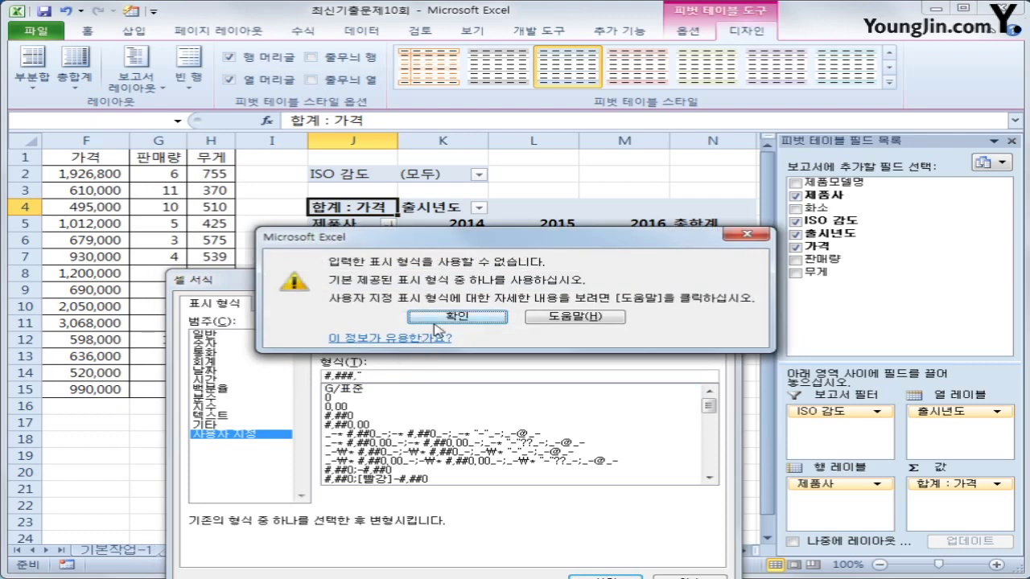
pyautogui.click(451, 317)
pyautogui.click(456, 232)
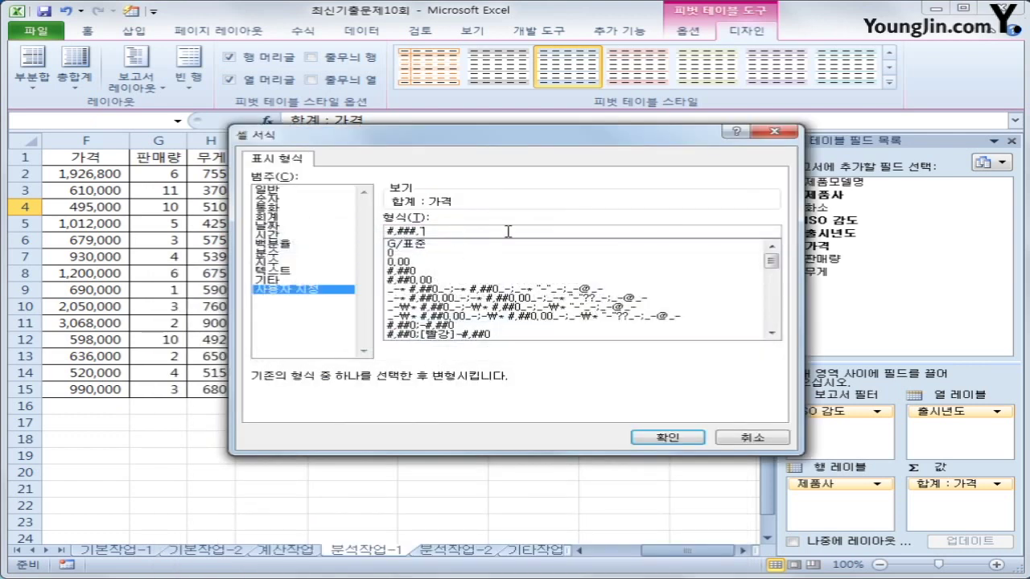
pyautogui.write('천')
pyautogui.write('원"')
pyautogui.click(668, 438)
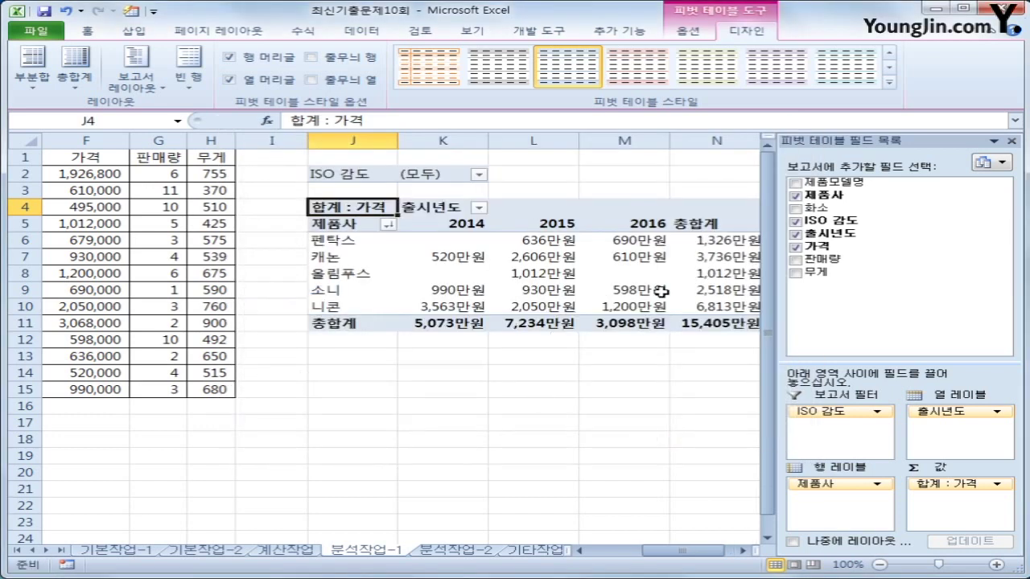
# Turn on the pivot table option that merges and centers cells with labels (레이블이 있는 셀 병합 및 가운데 맞춤).
pyautogui.moveTo(660, 291)
pyautogui.click(688, 33)
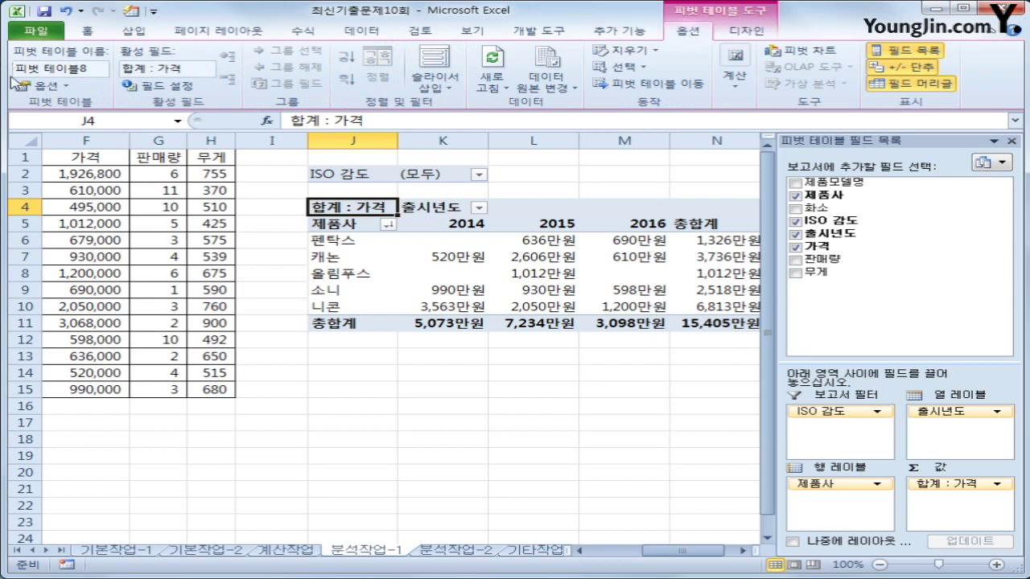
pyautogui.click(36, 85)
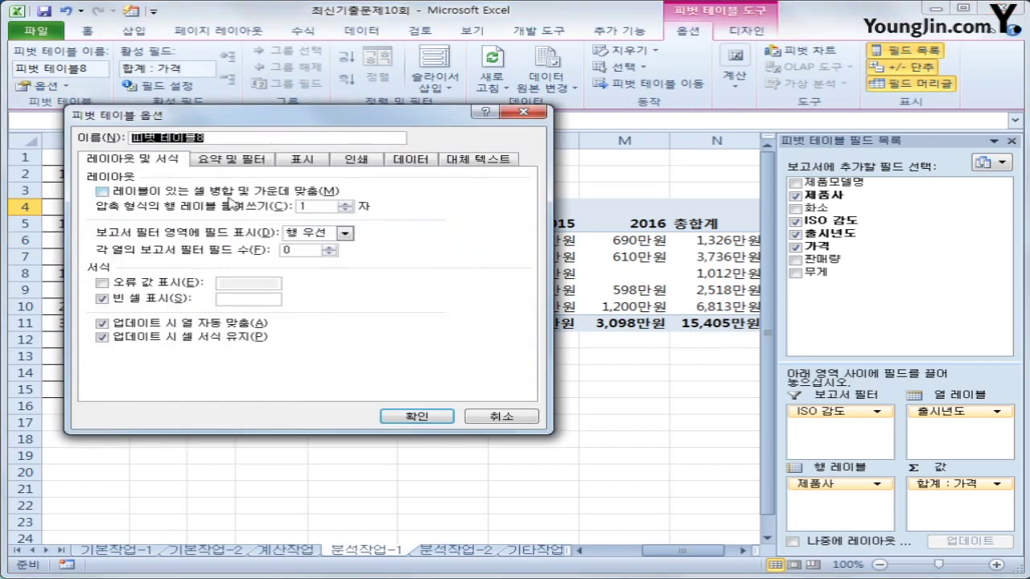
pyautogui.click(228, 195)
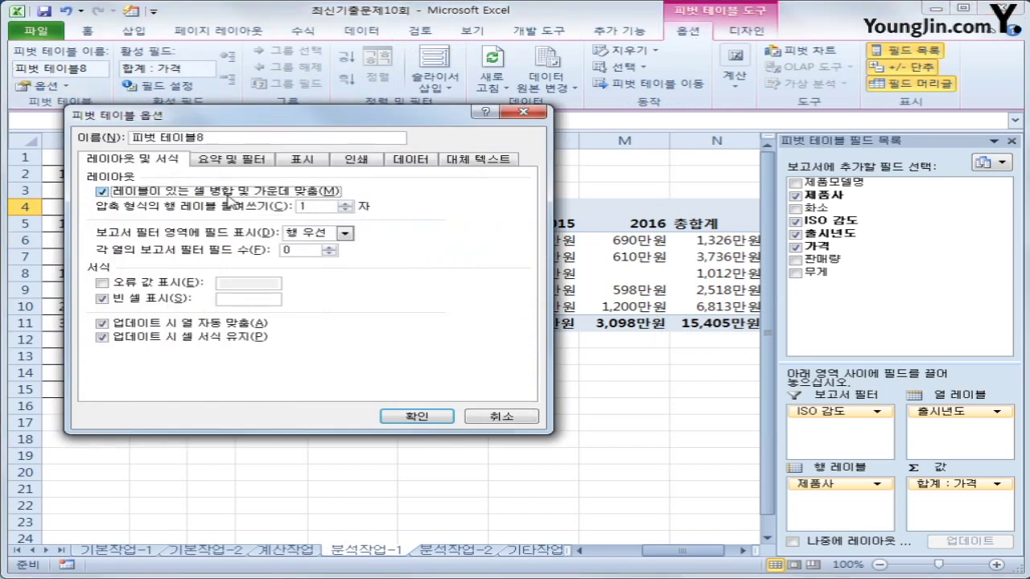
pyautogui.click(410, 416)
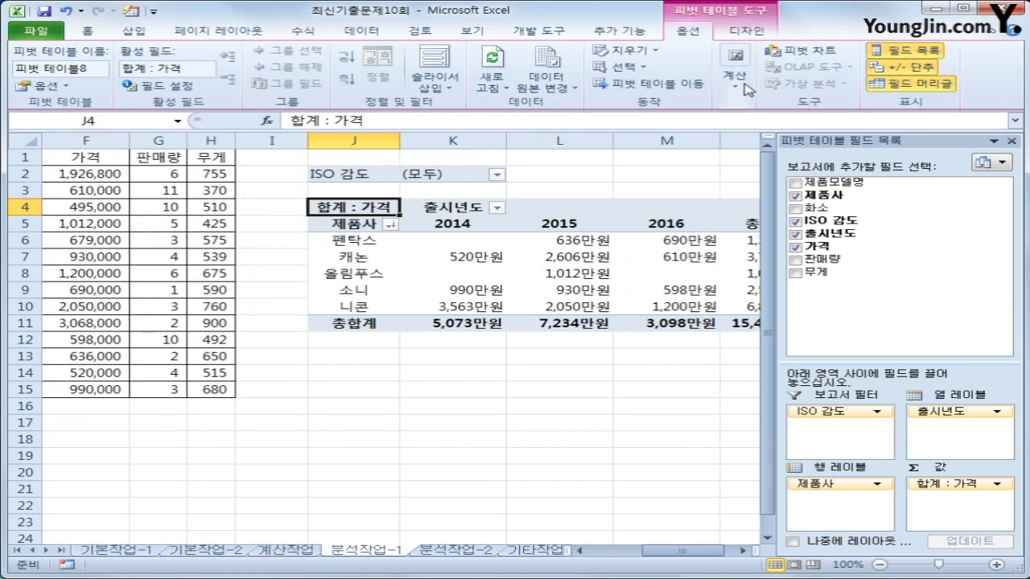
# Apply the purple pivot table style from the second row of the 보통 group.
pyautogui.click(728, 36)
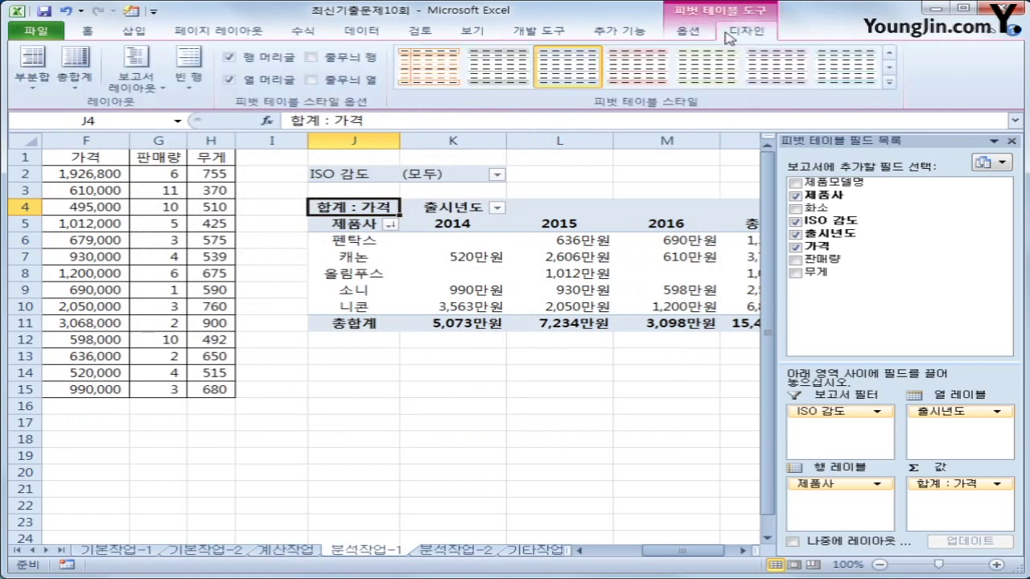
pyautogui.click(135, 83)
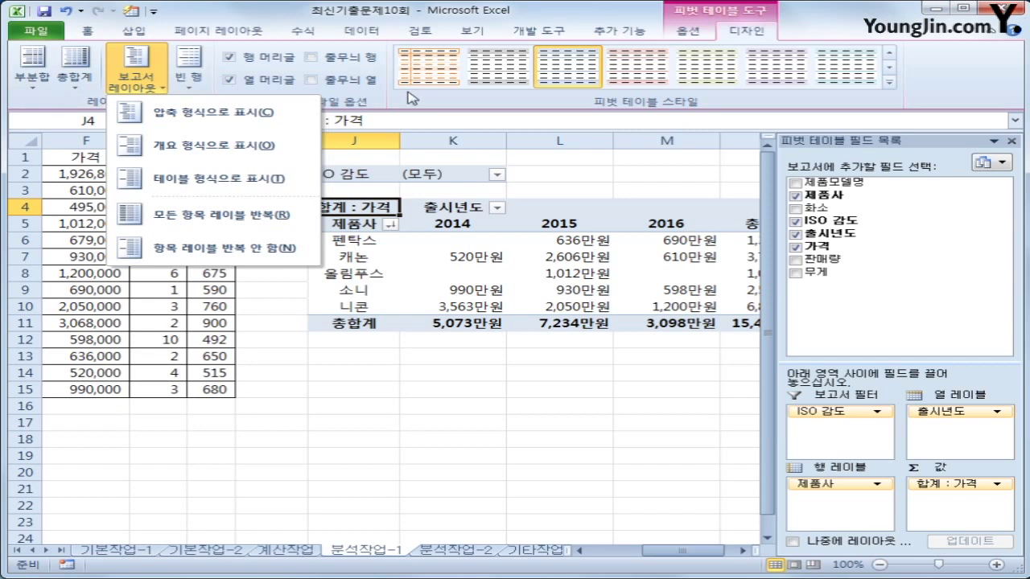
pyautogui.click(480, 102)
pyautogui.click(889, 81)
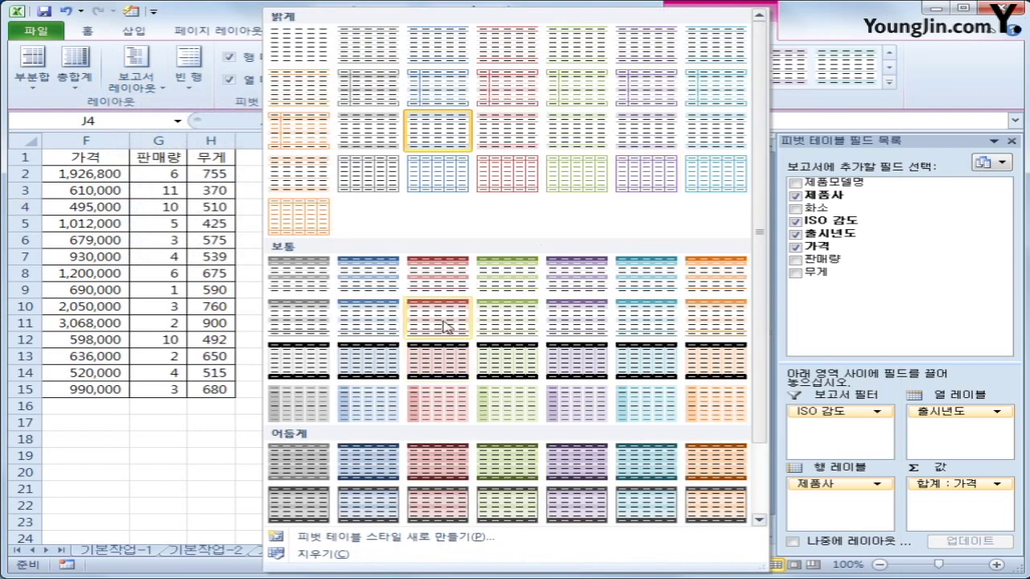
pyautogui.click(558, 323)
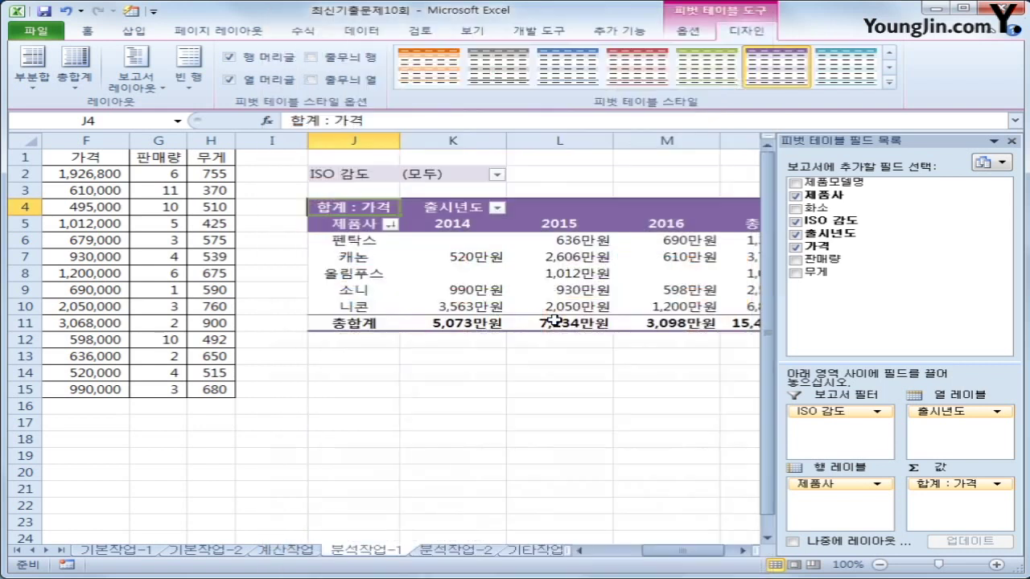
pyautogui.click(579, 423)
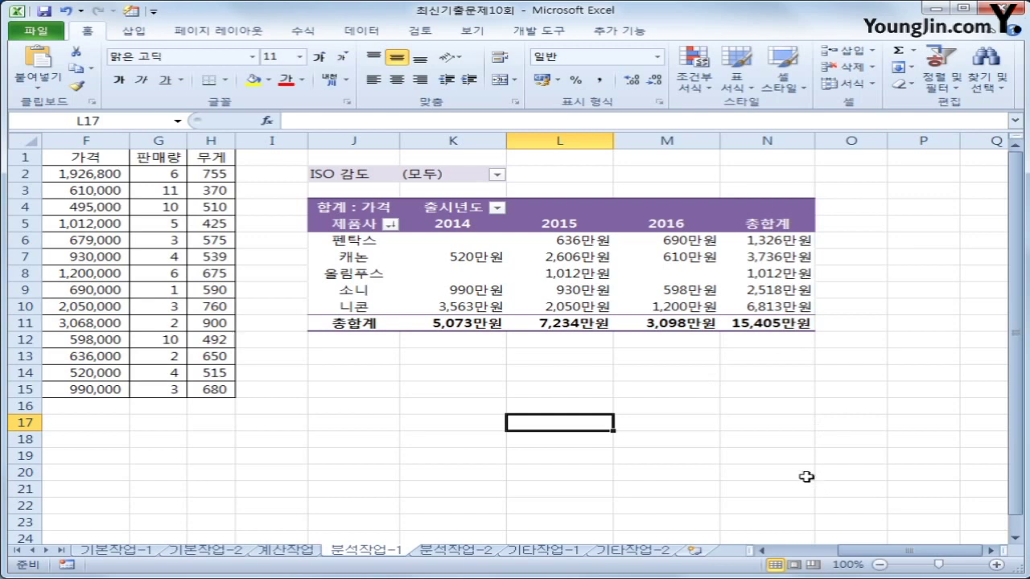
# Switch to the 분석작업-2 worksheet and select the empty cell J17.
pyautogui.click(447, 550)
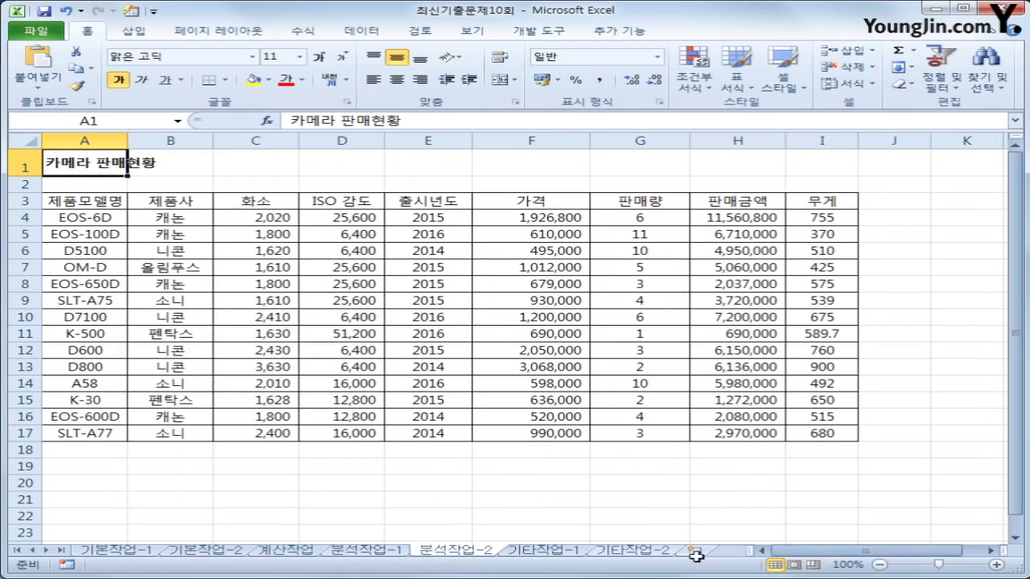
pyautogui.click(895, 434)
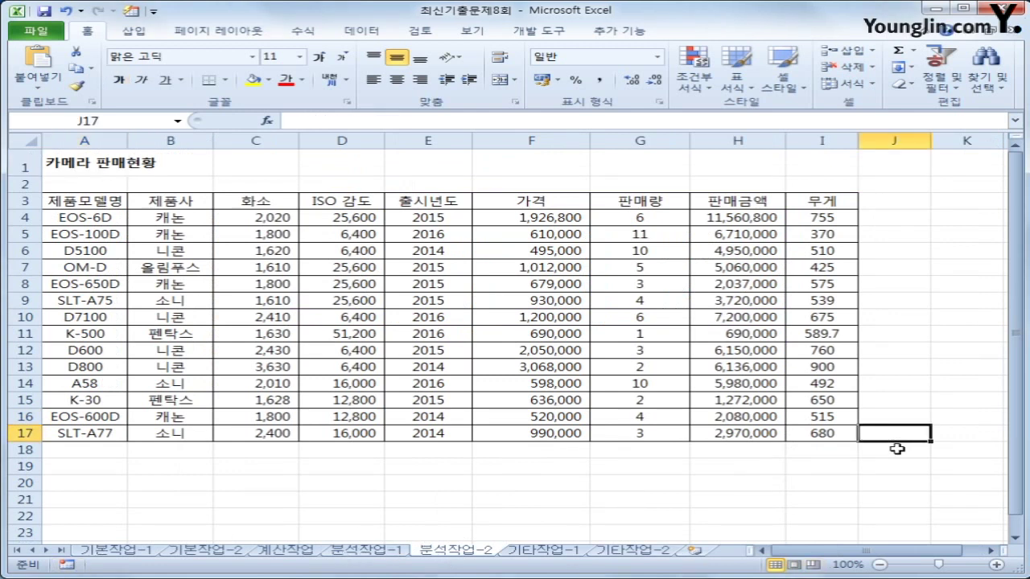
# Start recording a macro named 자동필터 in the current workbook, with the empty cell K1 selected.
pyautogui.click(939, 169)
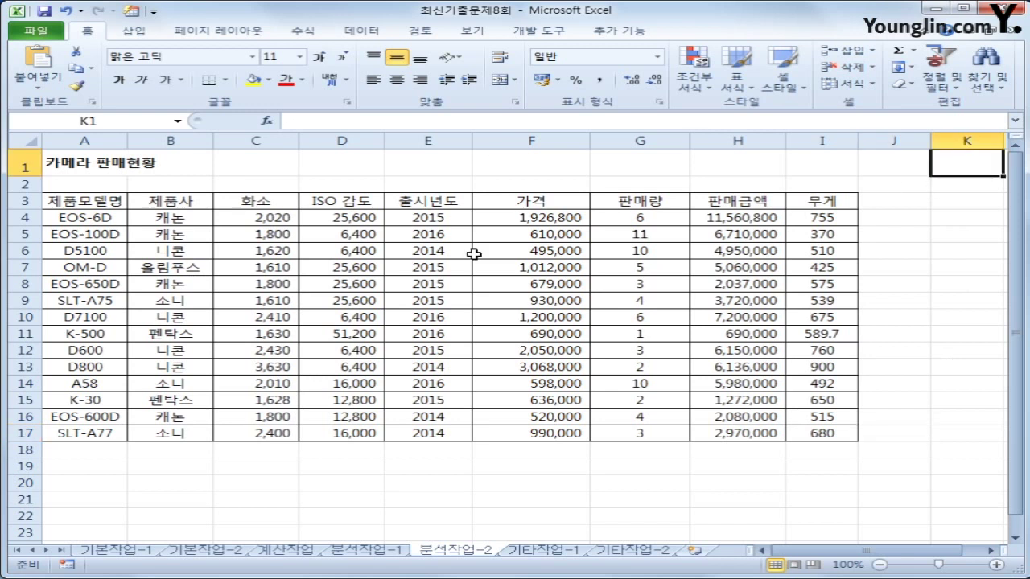
pyautogui.click(534, 32)
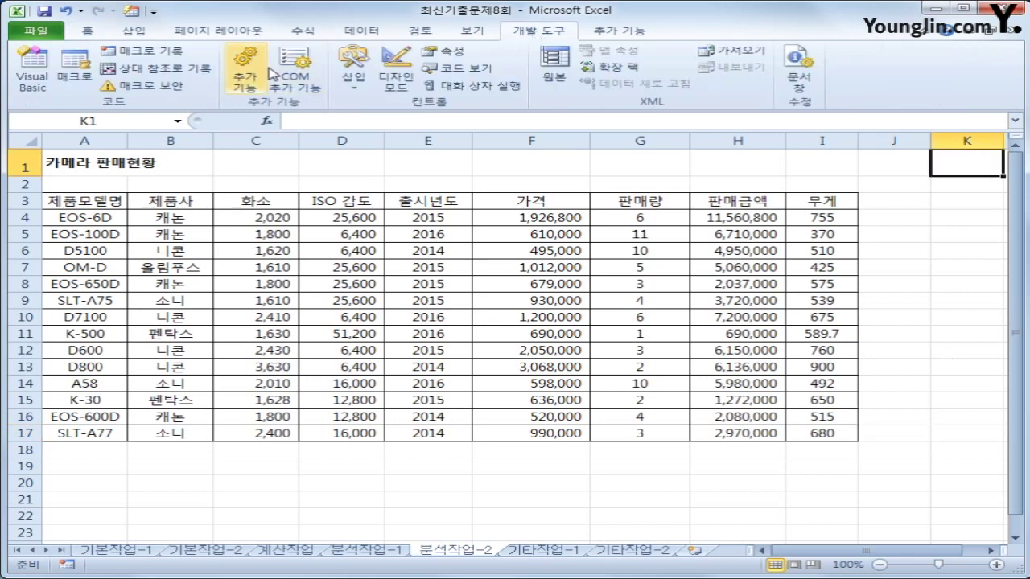
pyautogui.click(141, 50)
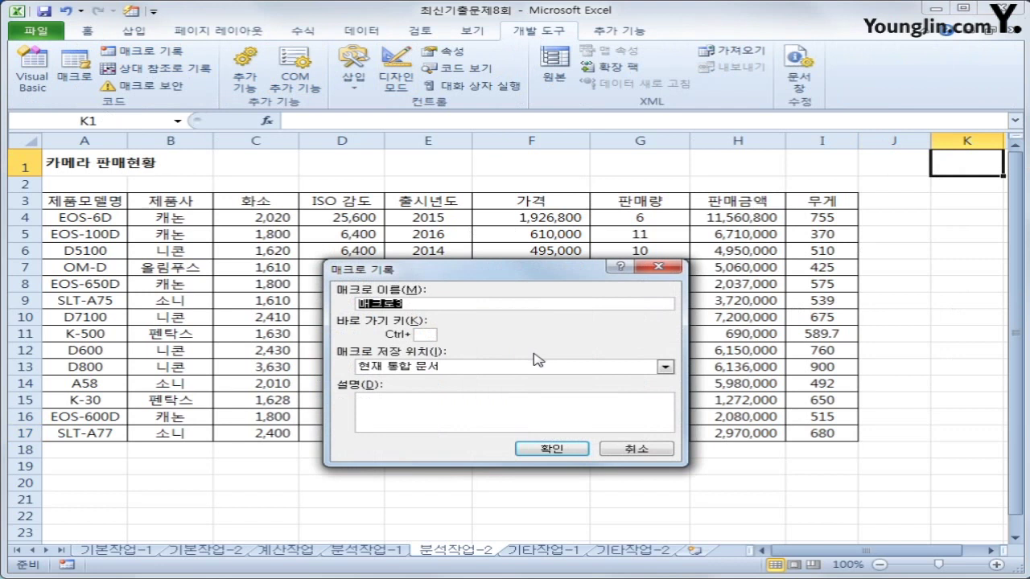
pyautogui.write('자동필터')
pyautogui.click(574, 449)
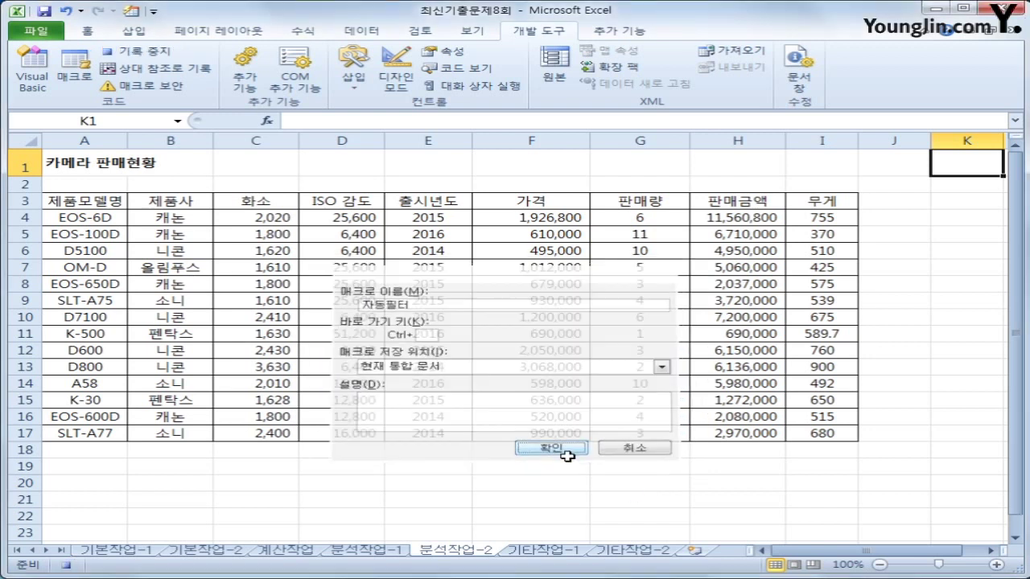
# Turn on AutoFilter for the camera sales table and sort it by 제품모델명 in ascending text order.
pyautogui.click(332, 202)
pyautogui.click(358, 30)
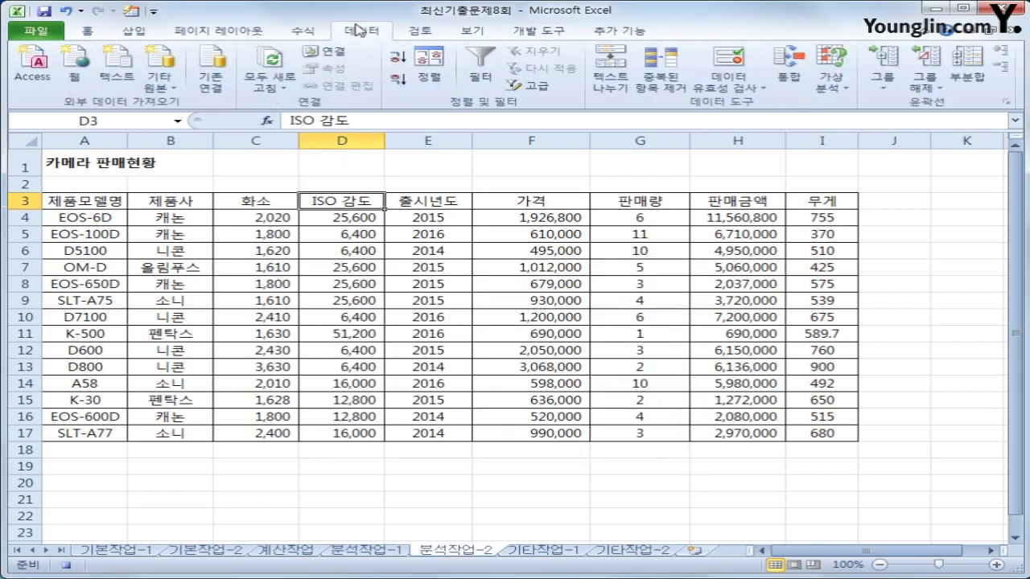
pyautogui.click(476, 78)
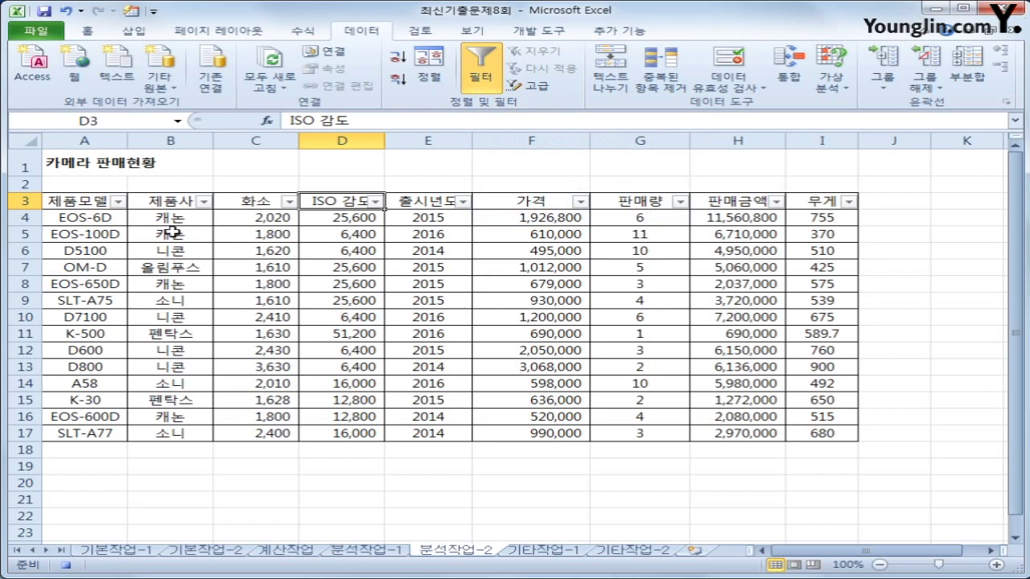
pyautogui.click(91, 205)
pyautogui.click(119, 202)
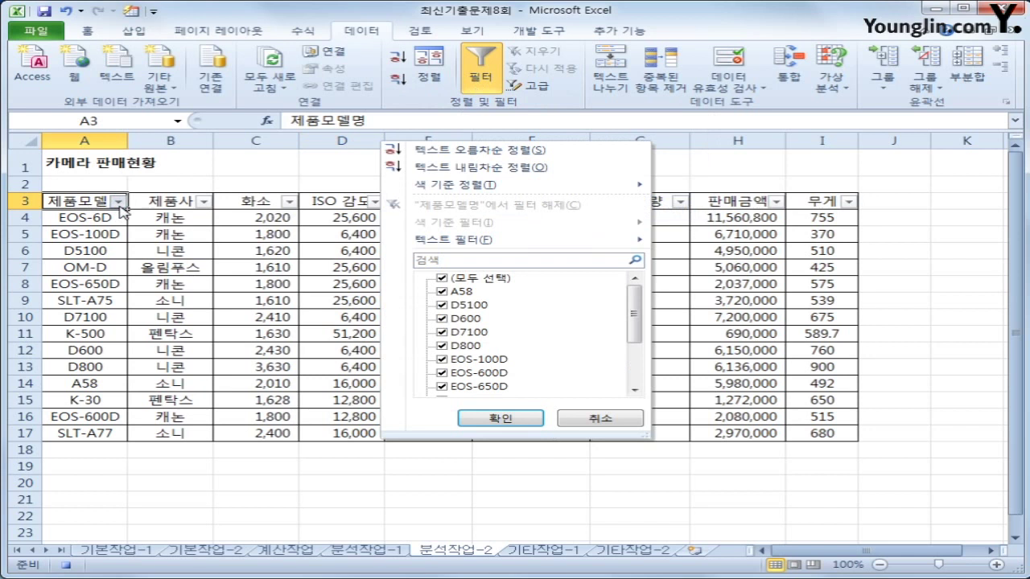
pyautogui.click(455, 153)
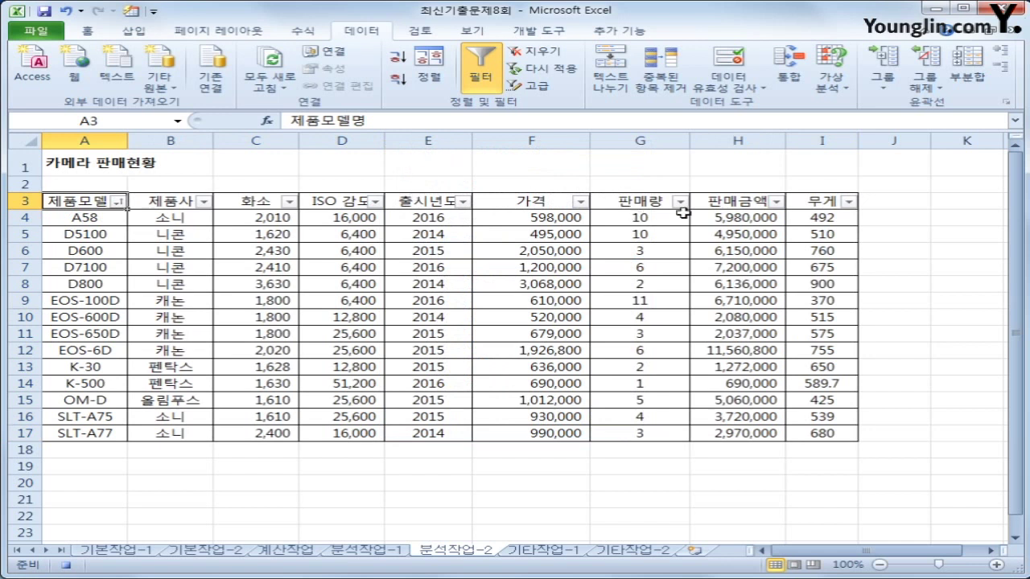
# Begin a custom filter on 판매금액 with the first condition set to >= 50000000.
pyautogui.click(774, 202)
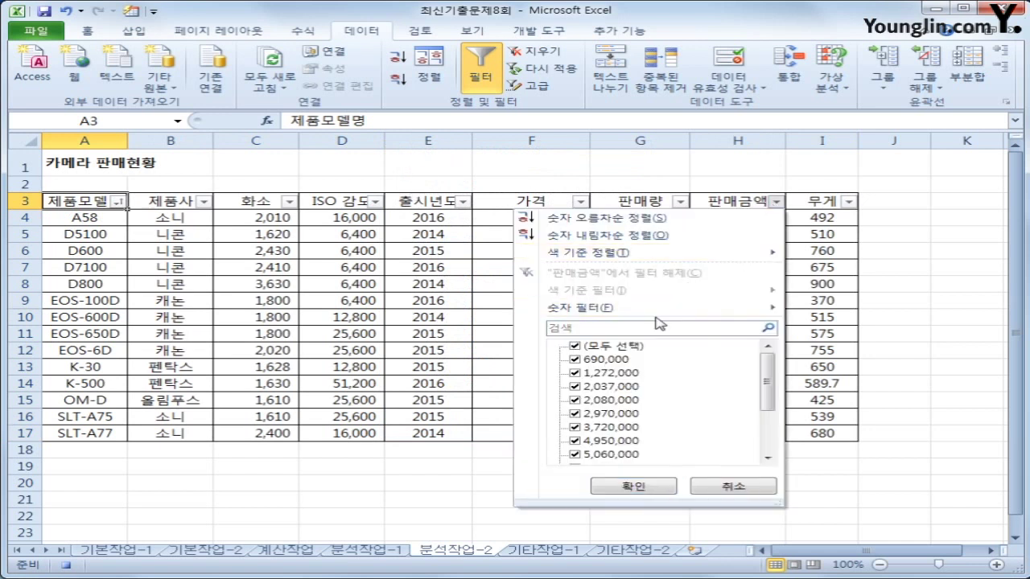
pyautogui.moveTo(655, 313)
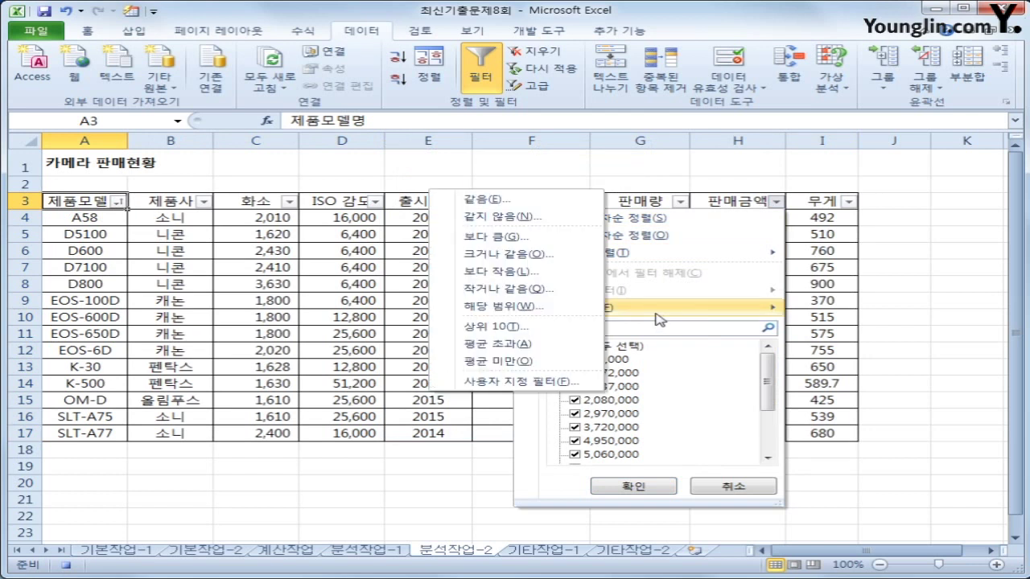
pyautogui.click(499, 382)
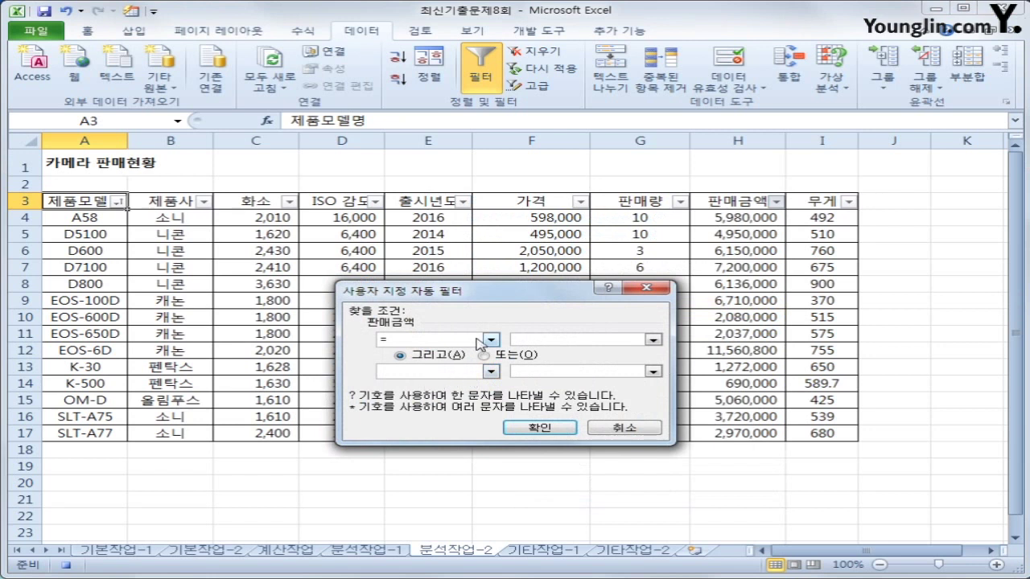
pyautogui.click(490, 340)
pyautogui.click(474, 389)
pyautogui.click(538, 343)
pyautogui.write('50000000')
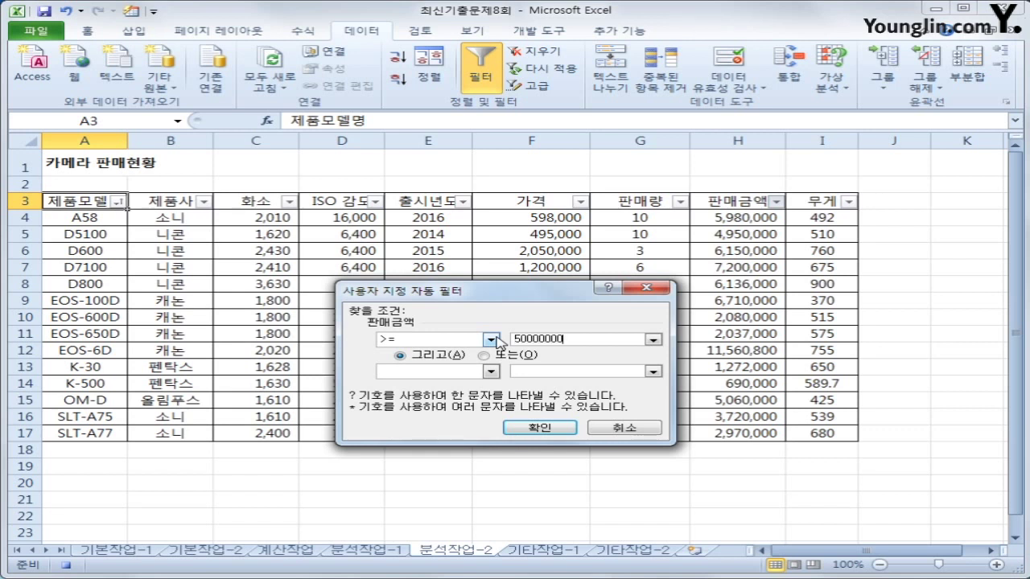
# Add a second 판매금액 condition of <= 10000000, joined with 그리고, and apply the custom filter.
pyautogui.click(489, 371)
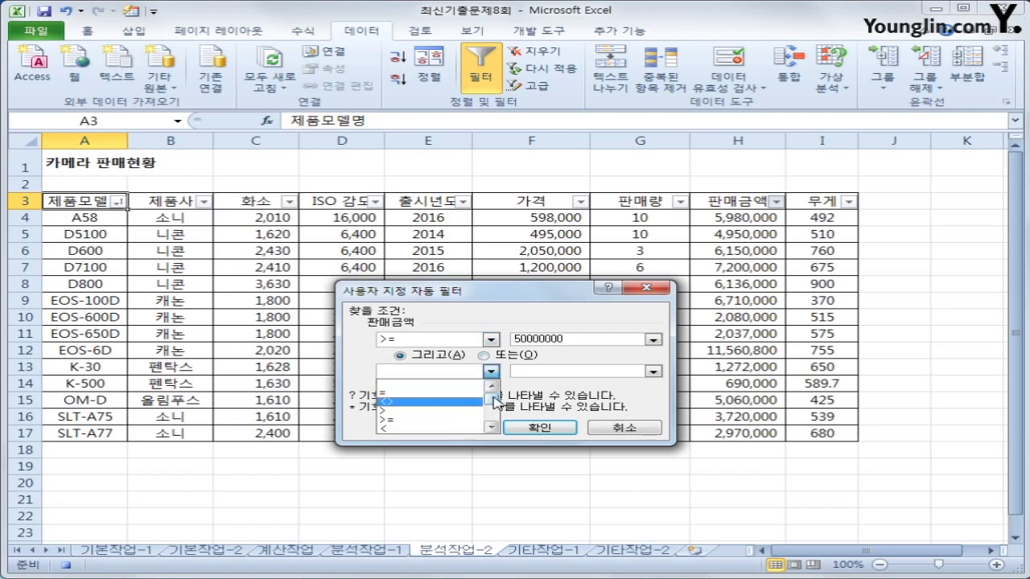
pyautogui.scroll(-1, 494, 402)
pyautogui.click(418, 403)
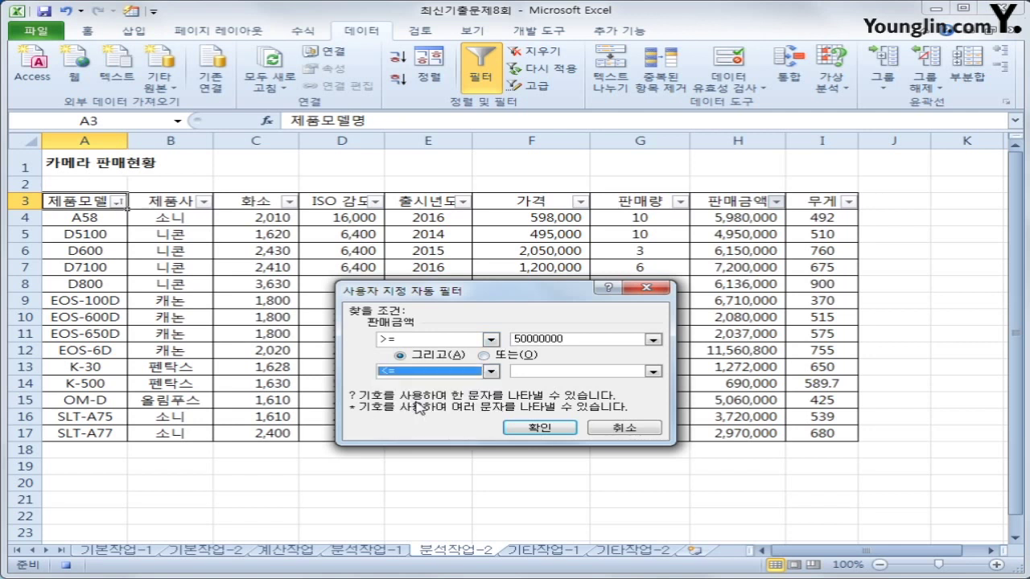
pyautogui.click(578, 371)
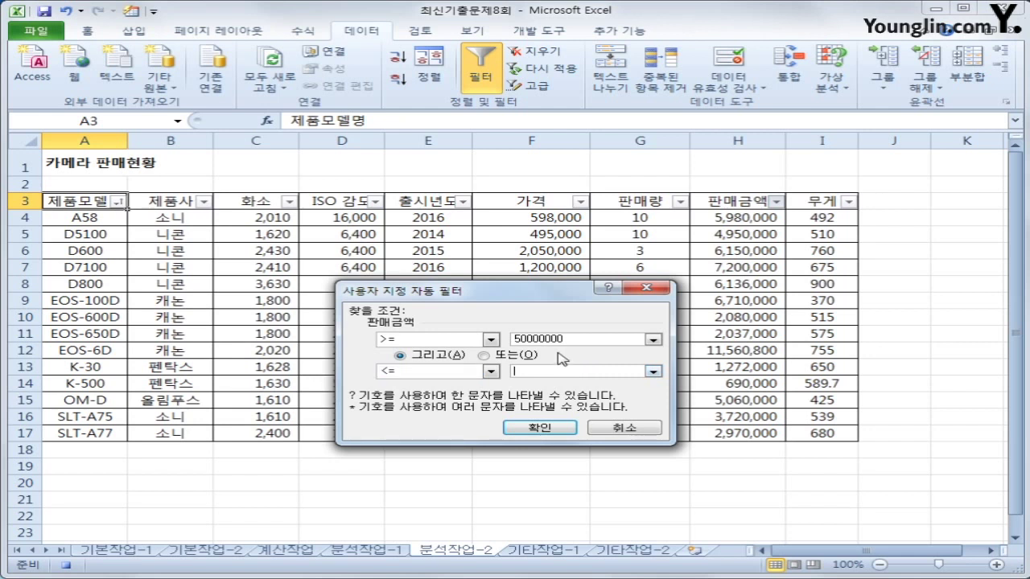
pyautogui.write('10000')
pyautogui.press('BackSpace')
pyautogui.press('BackSpace')
pyautogui.press('BackSpace')
pyautogui.press('BackSpace')
pyautogui.write('0000000')
pyautogui.click(547, 428)
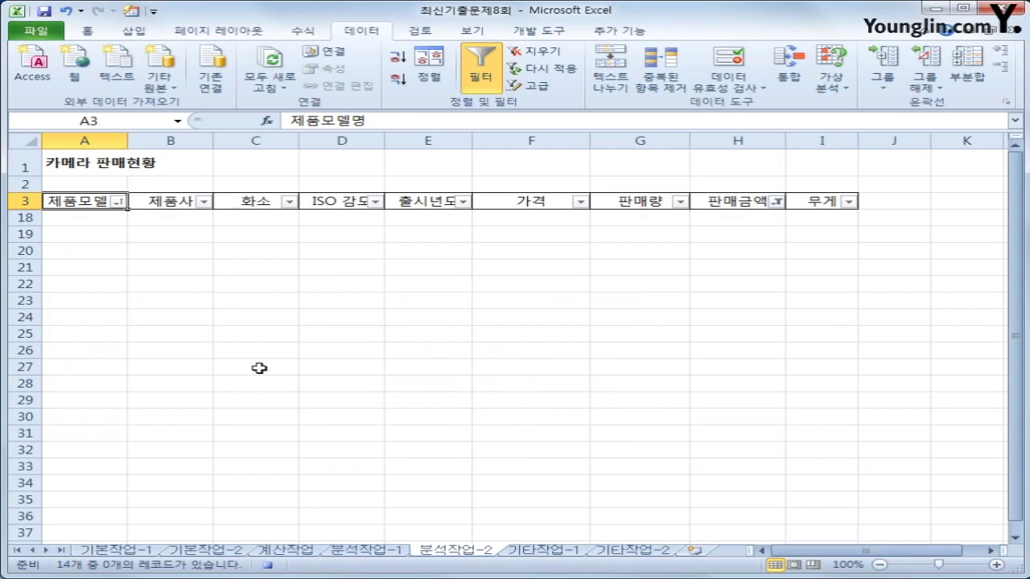
# Correct the lower limit of the 판매금액 custom filter to 5000000 and stop recording the macro.
pyautogui.click(775, 202)
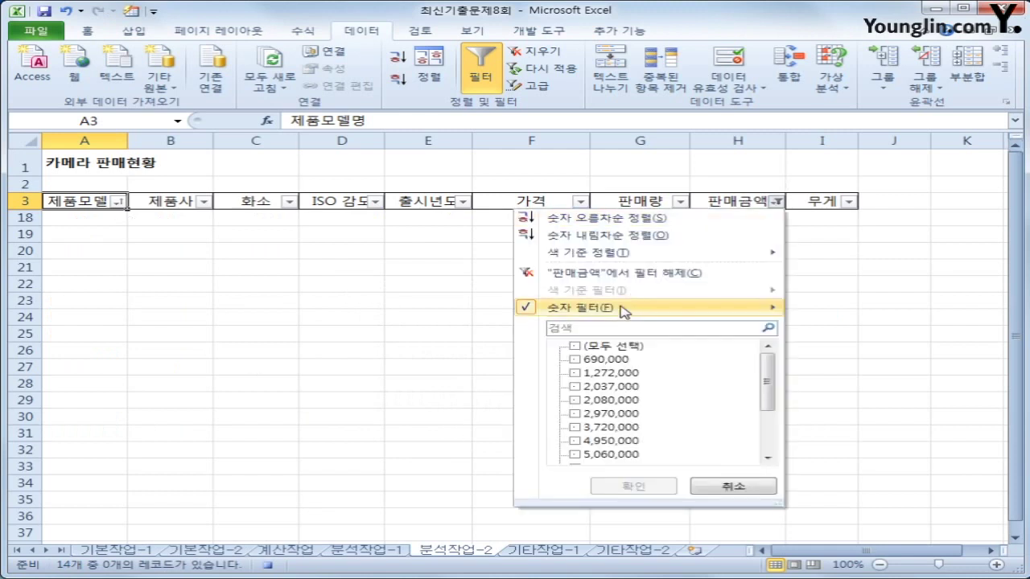
pyautogui.moveTo(619, 308)
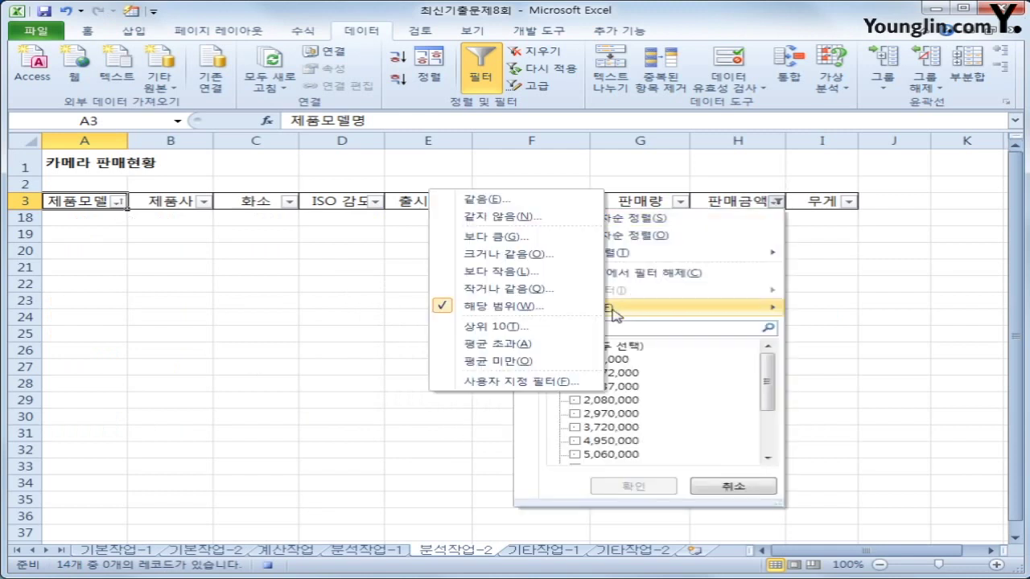
pyautogui.click(524, 381)
pyautogui.press('End')
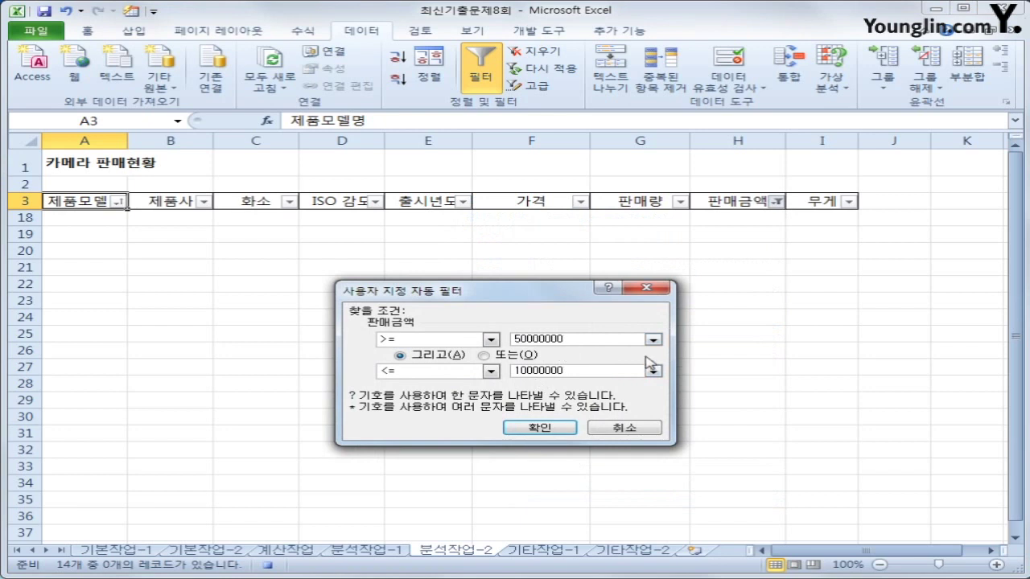
pyautogui.press('BackSpace')
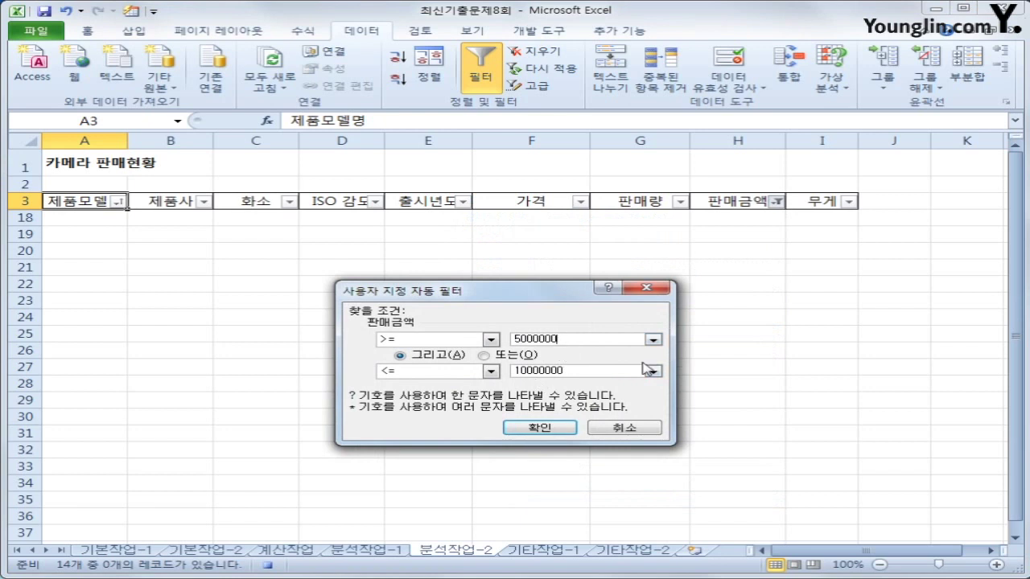
pyautogui.click(541, 428)
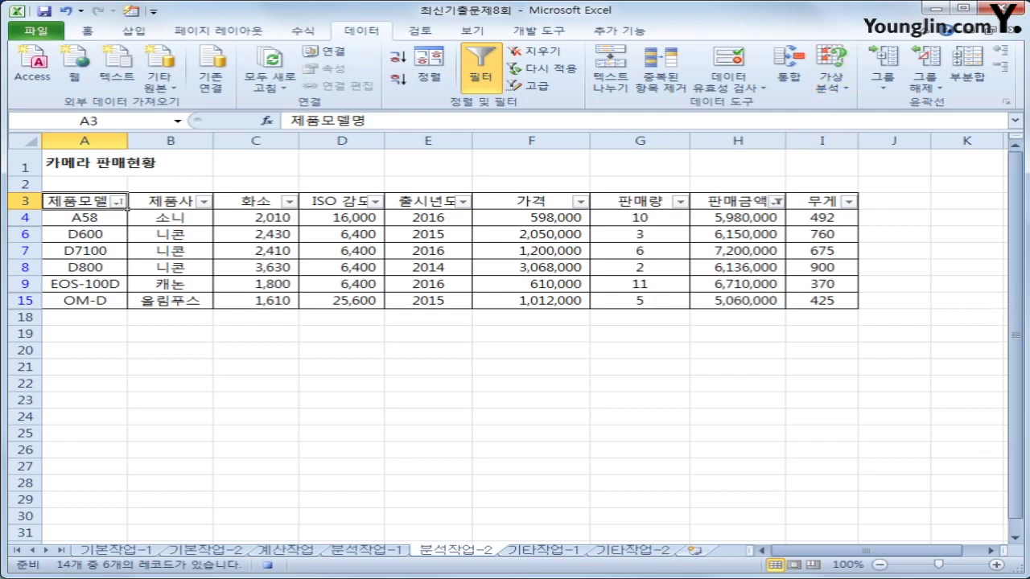
pyautogui.click(547, 29)
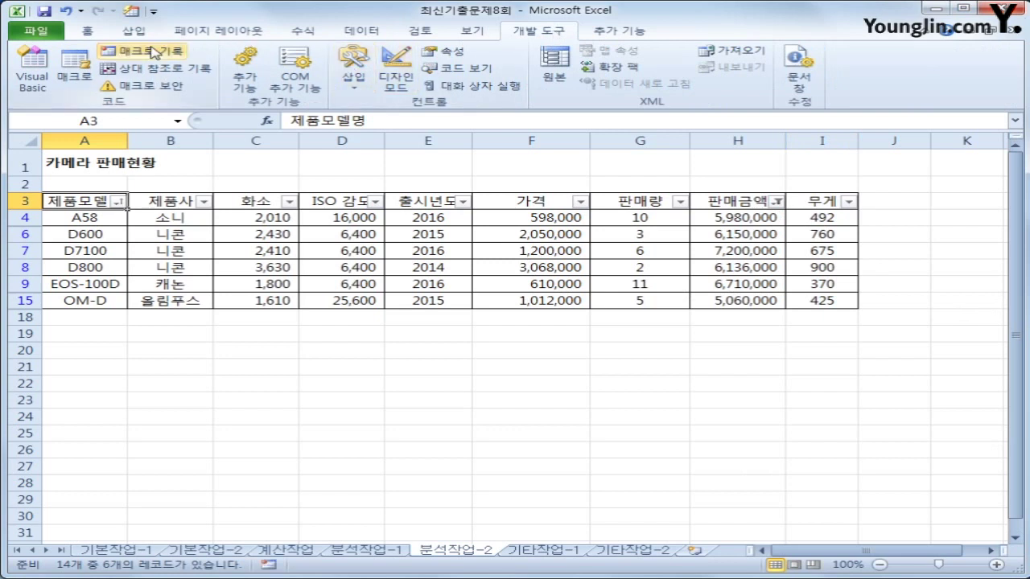
# Insert a form-control button covering cells G1:H1 and assign the 자동필터 macro to it.
pyautogui.click(347, 88)
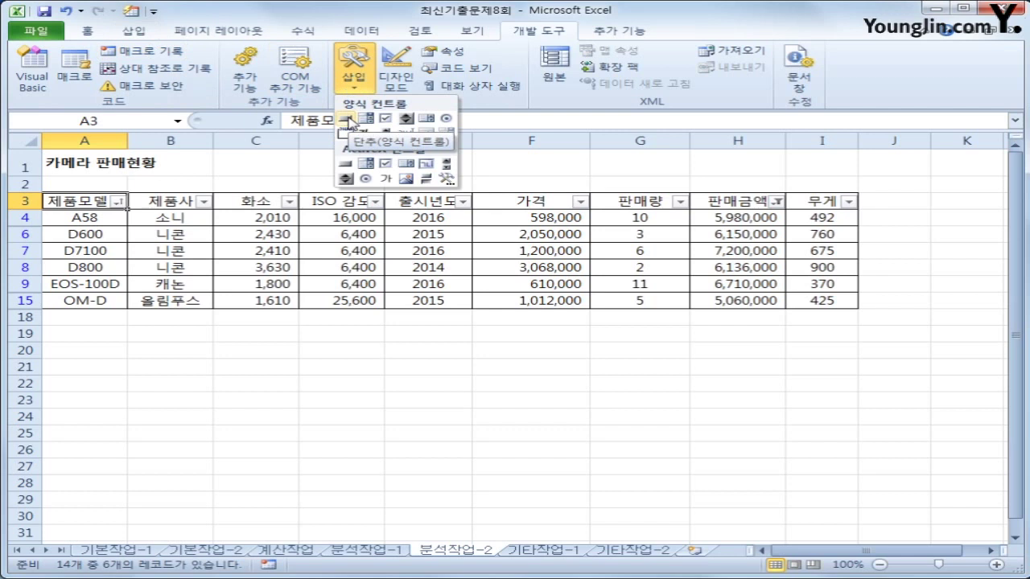
pyautogui.click(345, 119)
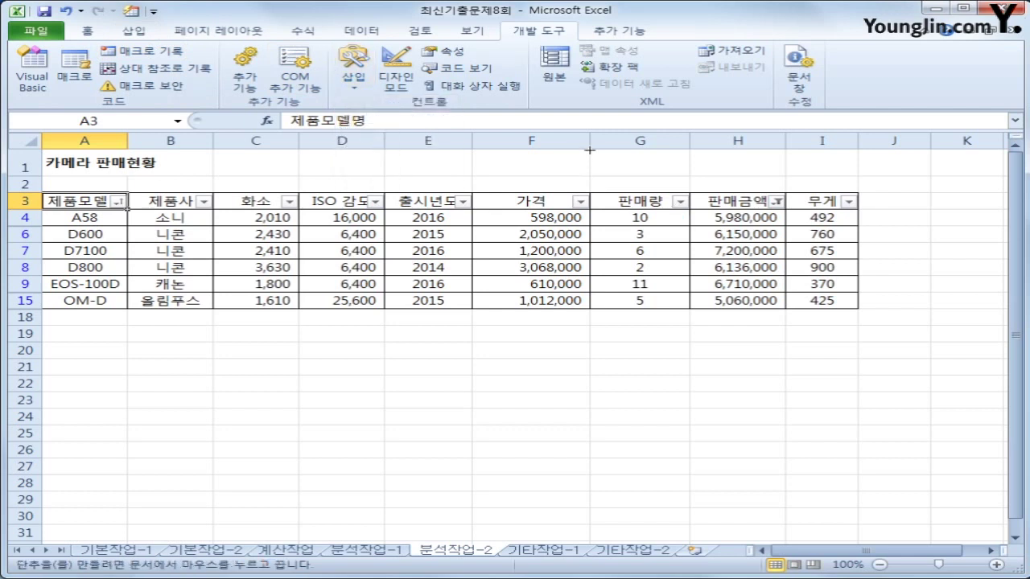
pyautogui.moveTo(591, 150); pyautogui.dragTo(763, 176)
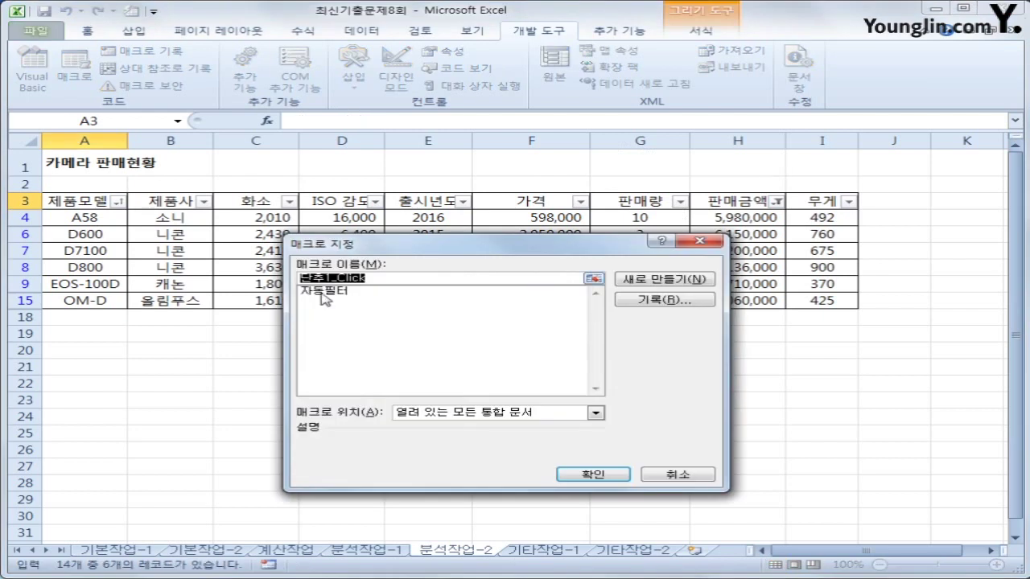
pyautogui.click(325, 293)
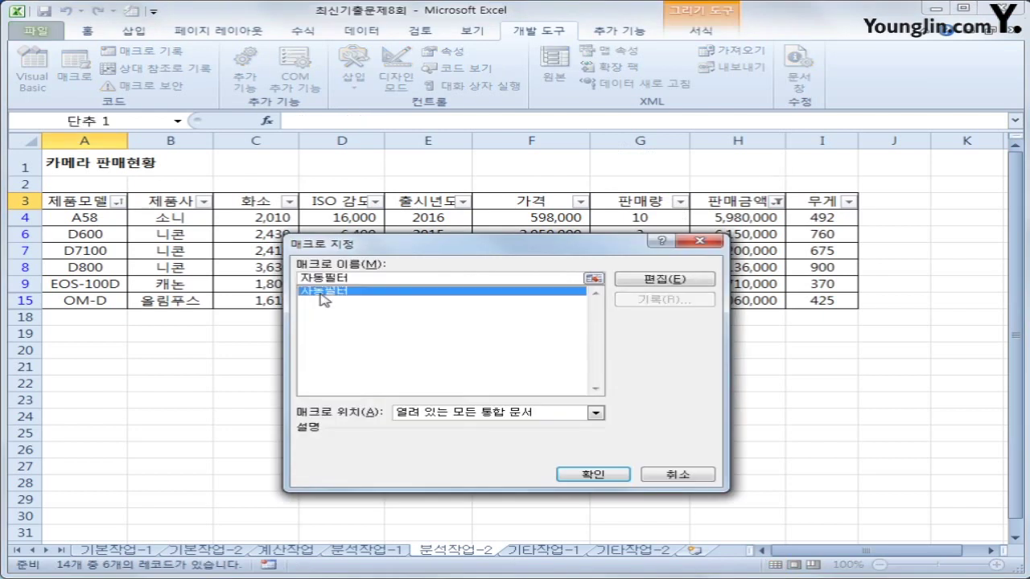
pyautogui.click(592, 474)
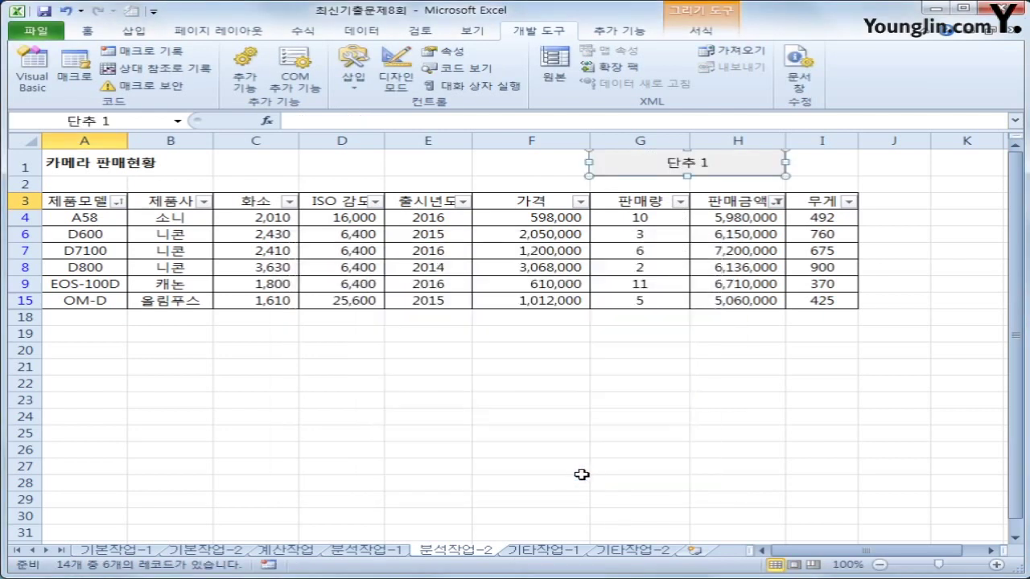
# Label the new button 자동필터 실행 and deselect it.
pyautogui.write('자')
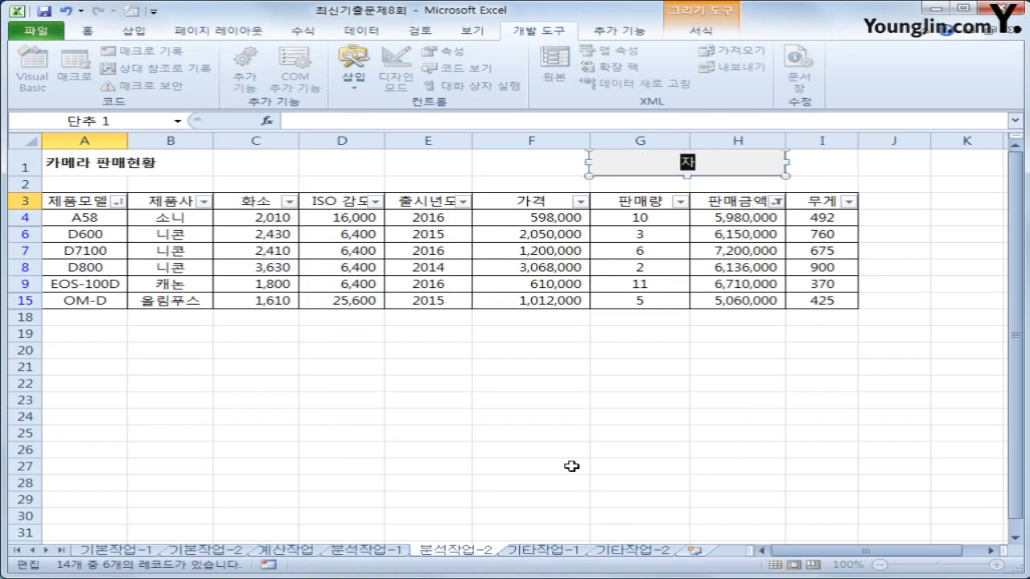
pyautogui.write('동필터 ㅅ실행')
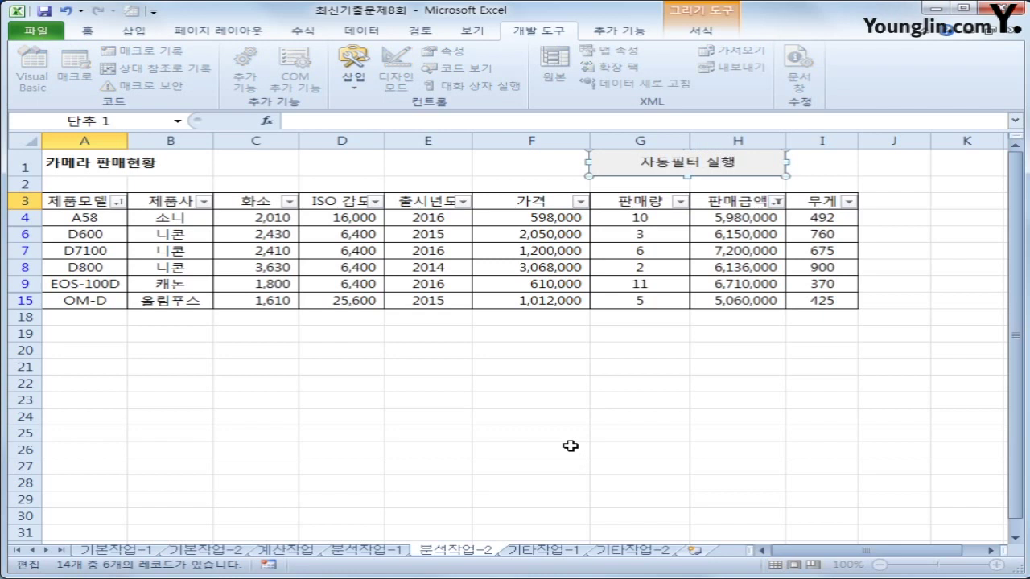
pyautogui.click(519, 447)
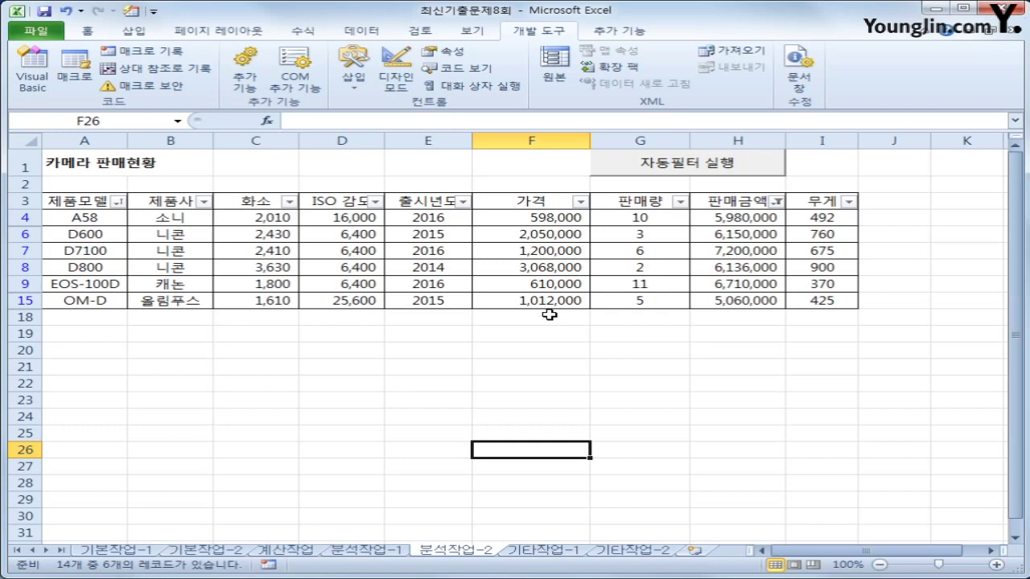
# On the 기타작업-1 sheet, change the chart's 판매금액 series to a basic clustered column chart.
pyautogui.click(533, 550)
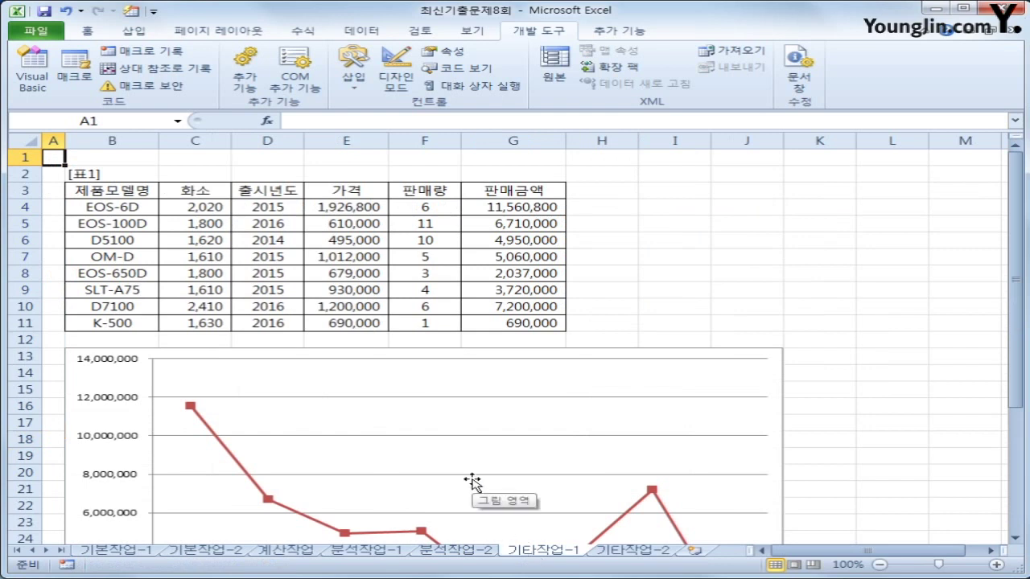
pyautogui.scroll(-2, 427, 384)
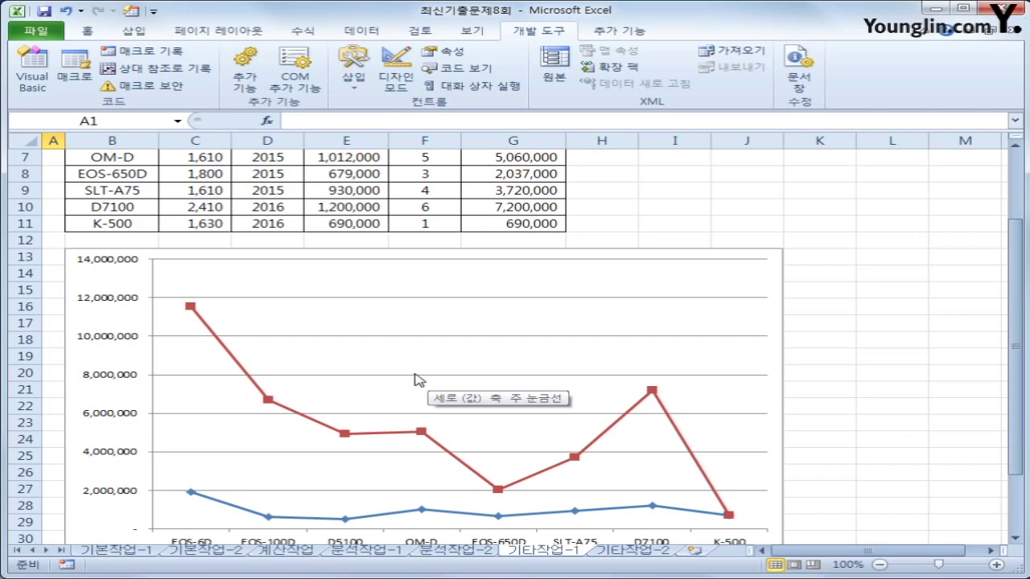
pyautogui.scroll(-2, 408, 522)
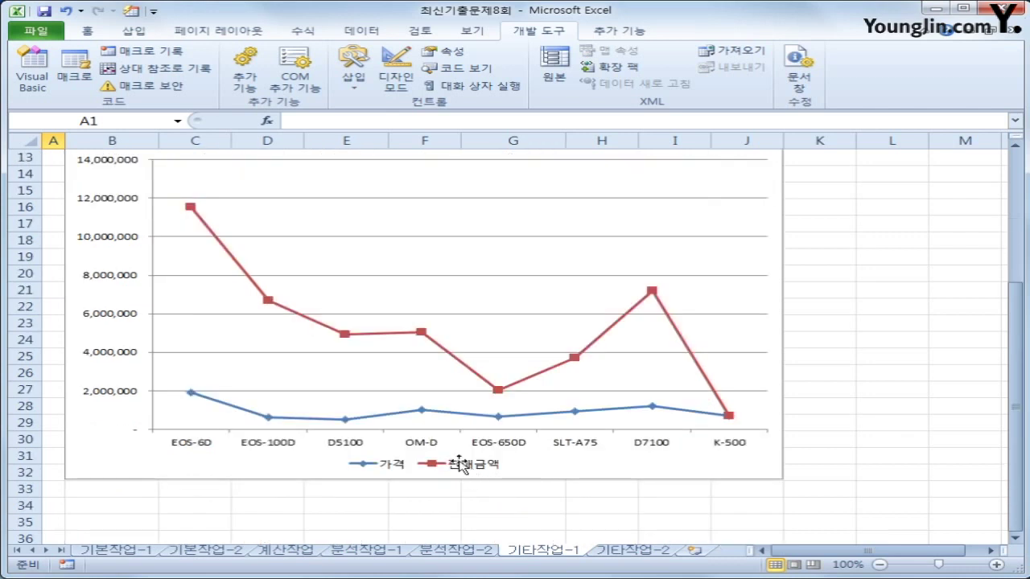
pyautogui.click(268, 301)
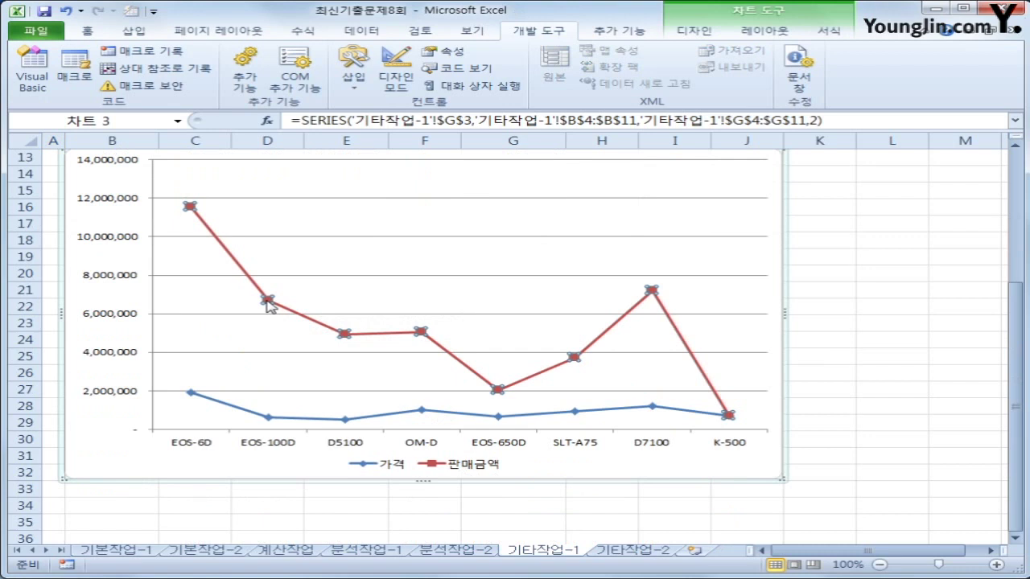
pyautogui.rightClick(268, 301)
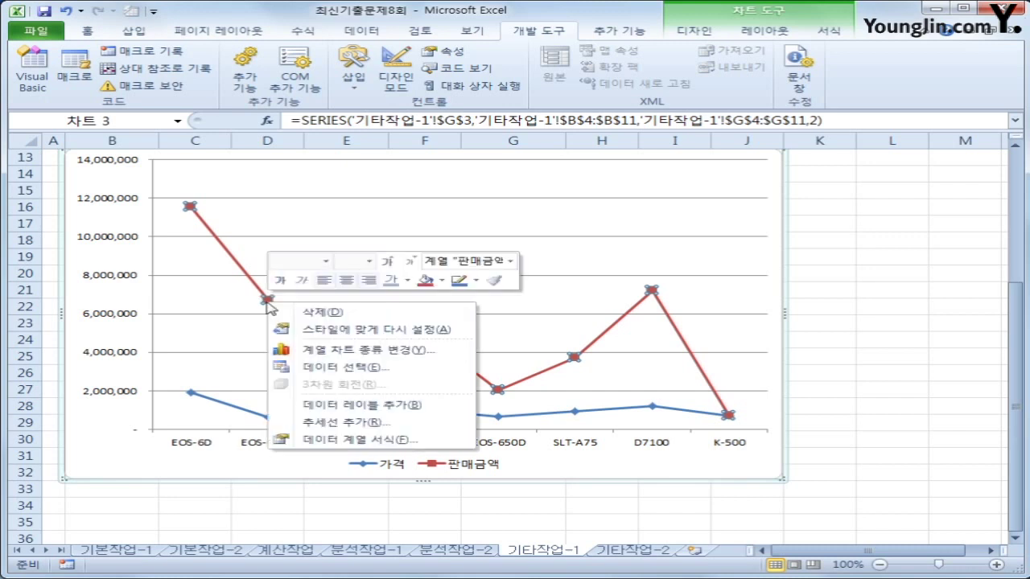
pyautogui.click(329, 351)
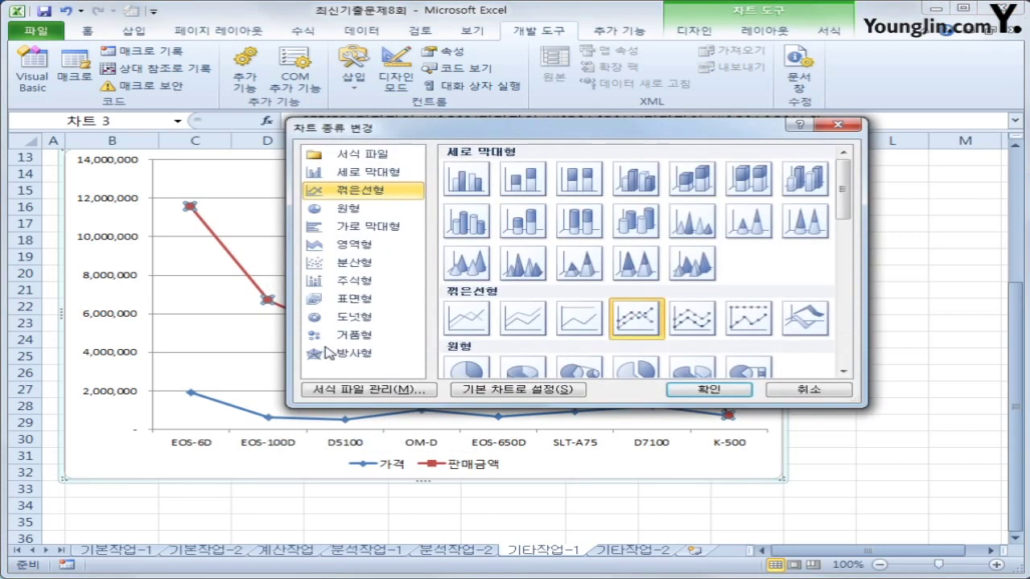
pyautogui.click(468, 182)
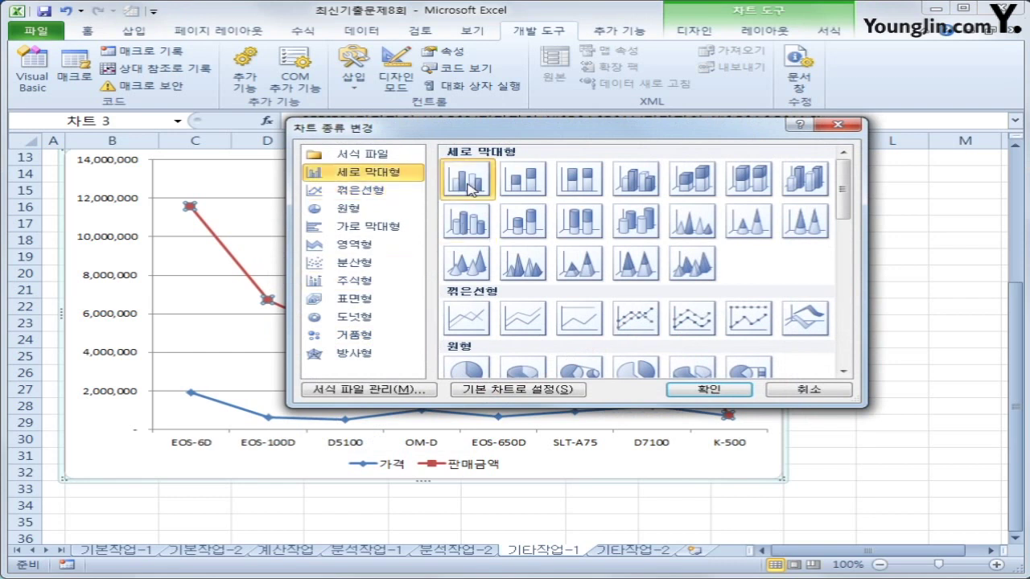
pyautogui.click(679, 391)
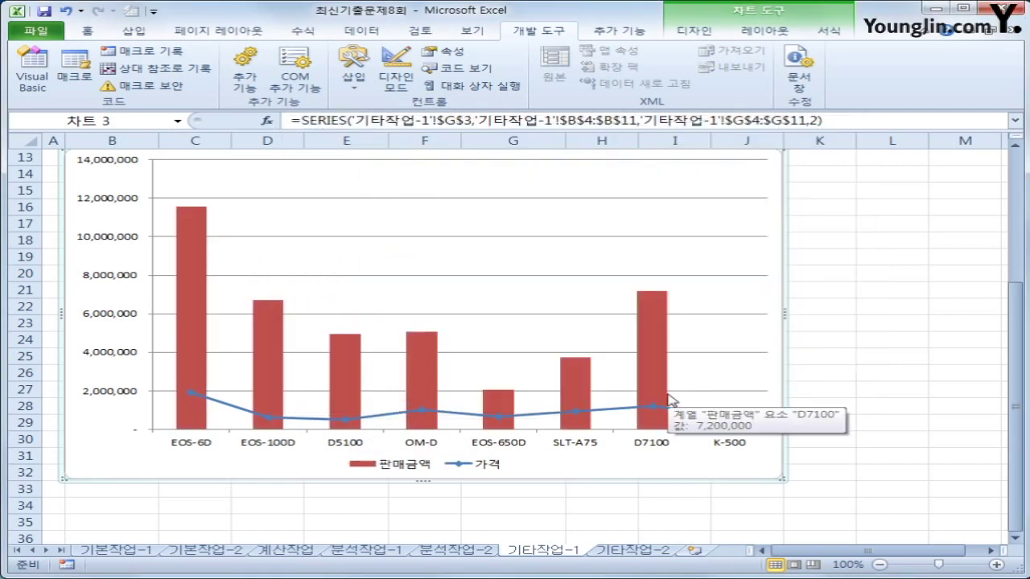
# Plot the 판매금액 column series on the secondary axis (보조 축).
pyautogui.click(197, 263)
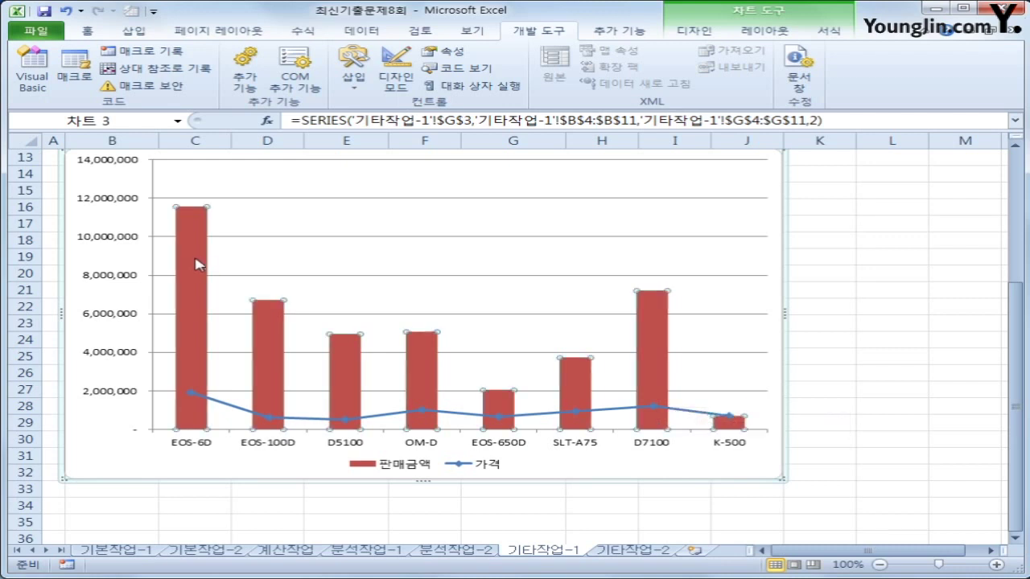
pyautogui.rightClick(196, 264)
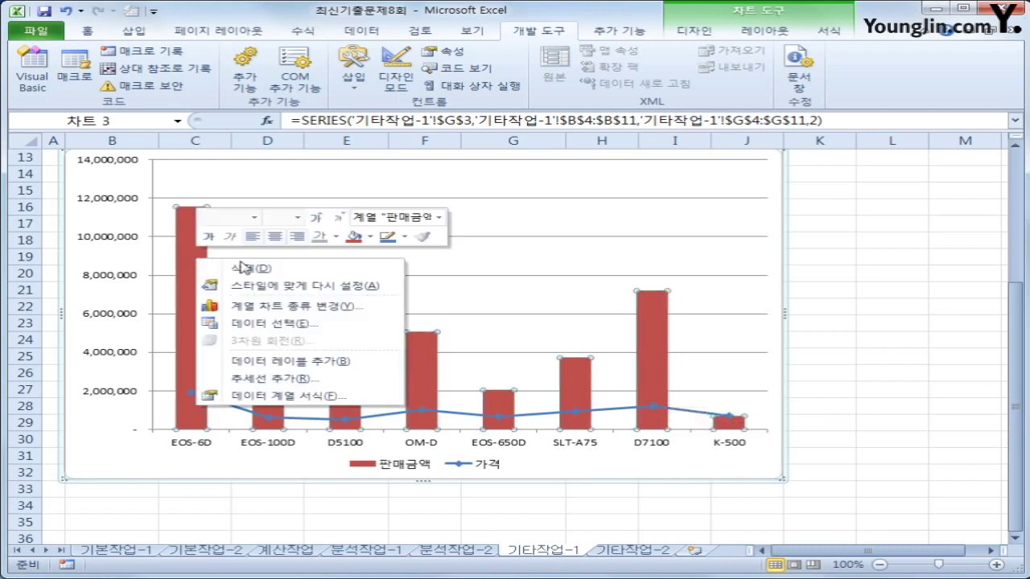
pyautogui.click(276, 396)
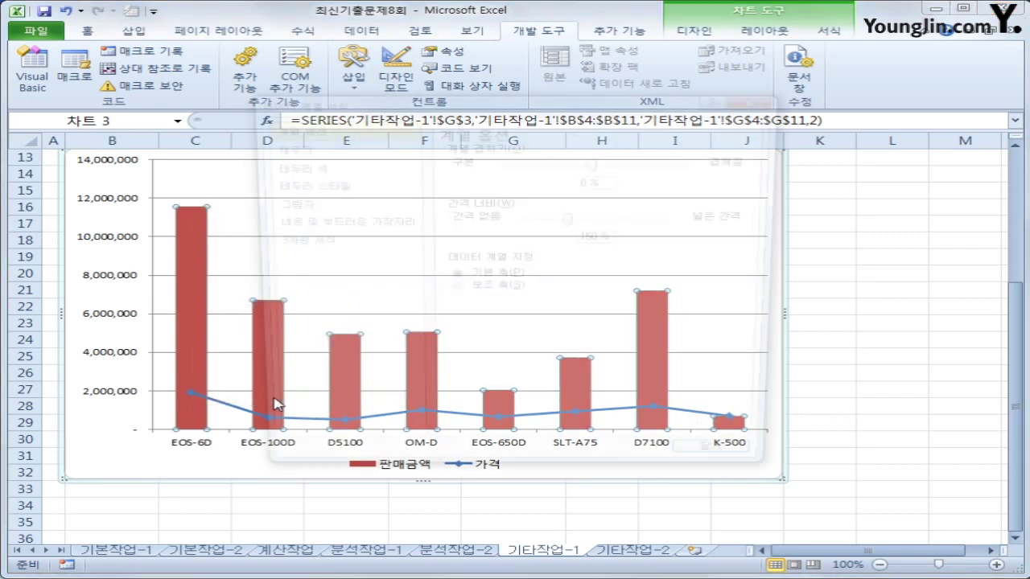
pyautogui.click(491, 291)
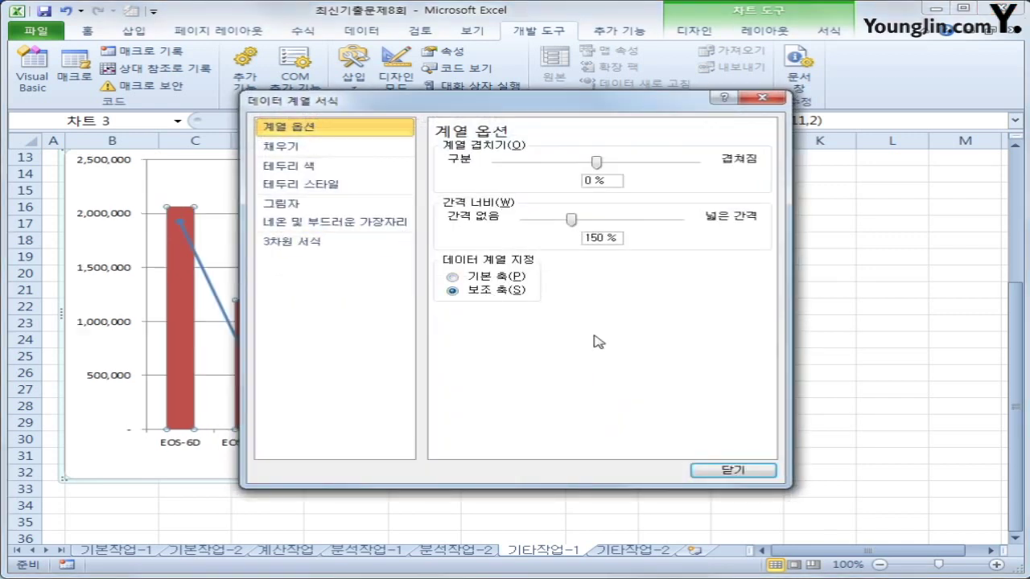
pyautogui.click(713, 468)
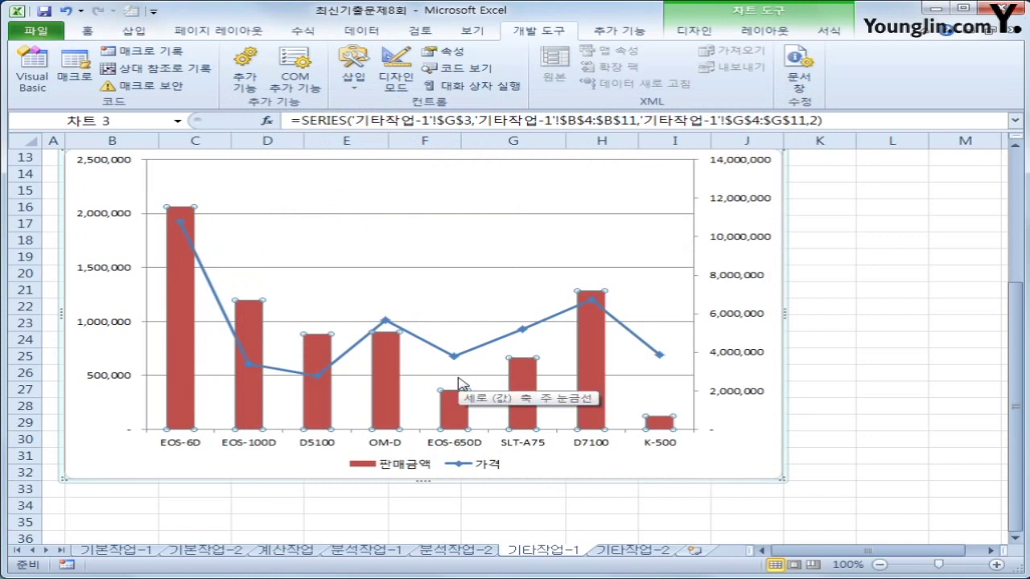
# Add a chart title above the plot area reading 제품모델별 판매현황.
pyautogui.click(772, 236)
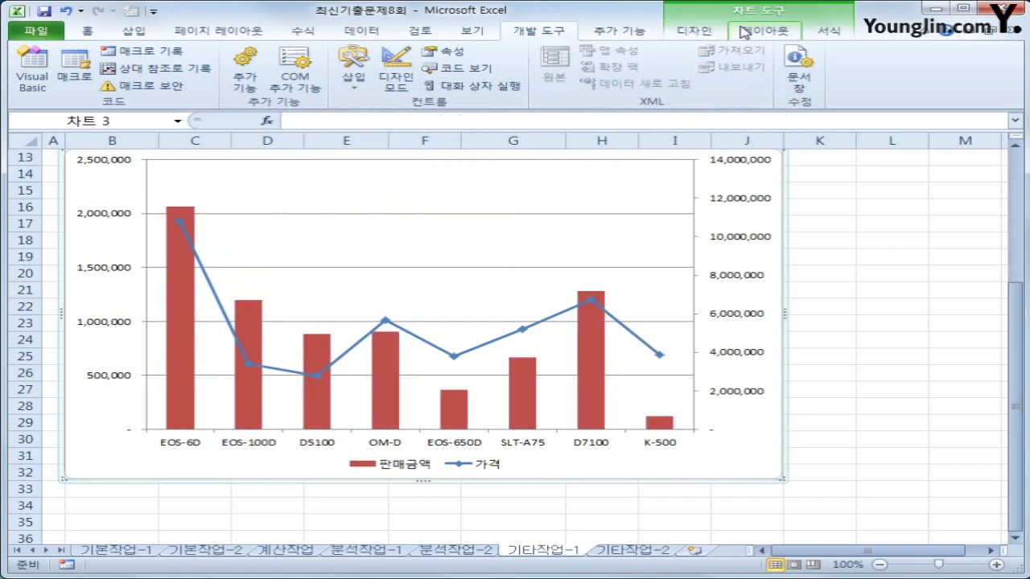
pyautogui.click(764, 31)
pyautogui.click(339, 96)
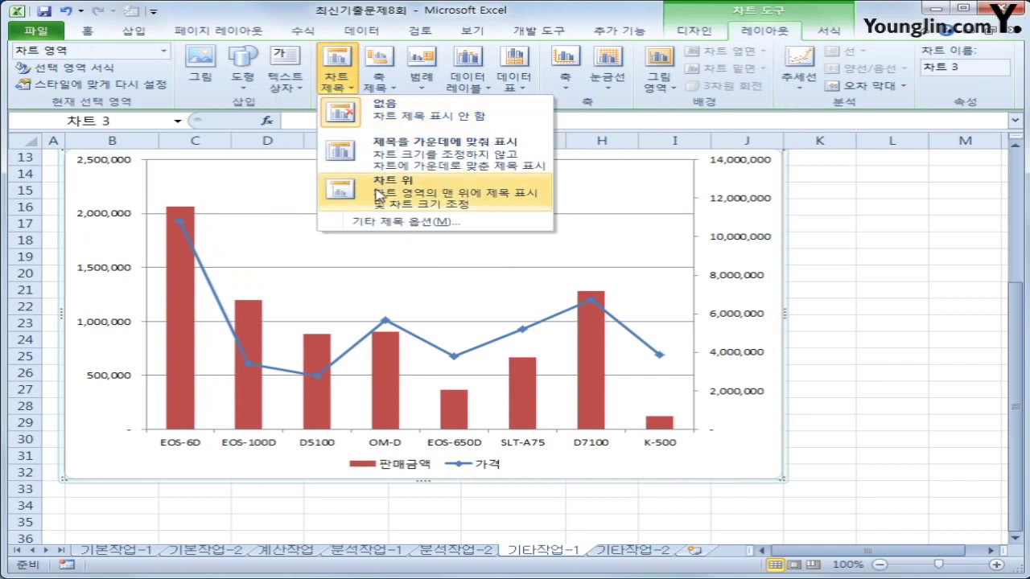
pyautogui.click(378, 191)
pyautogui.moveTo(378, 172); pyautogui.dragTo(468, 181)
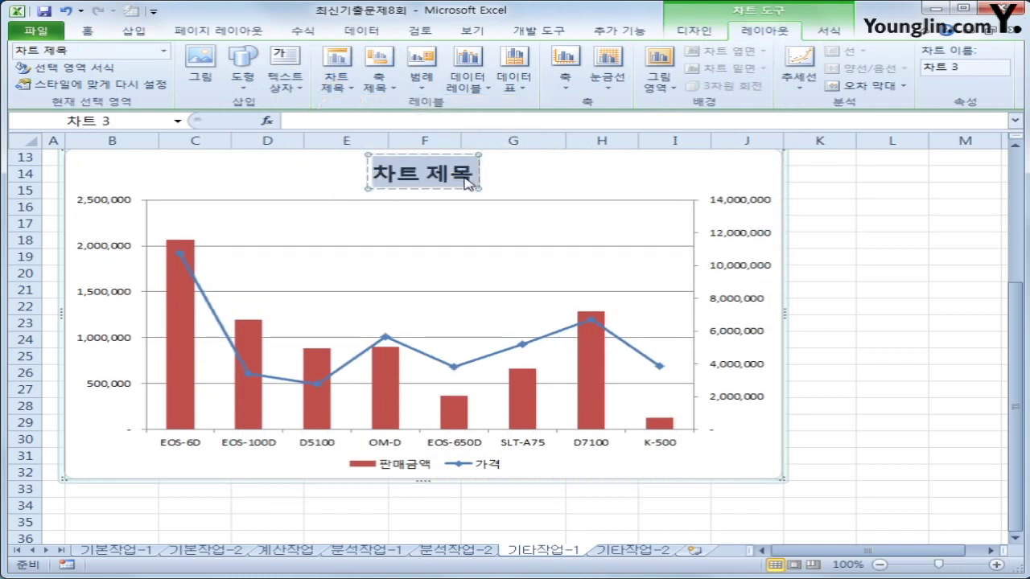
pyautogui.write('제품')
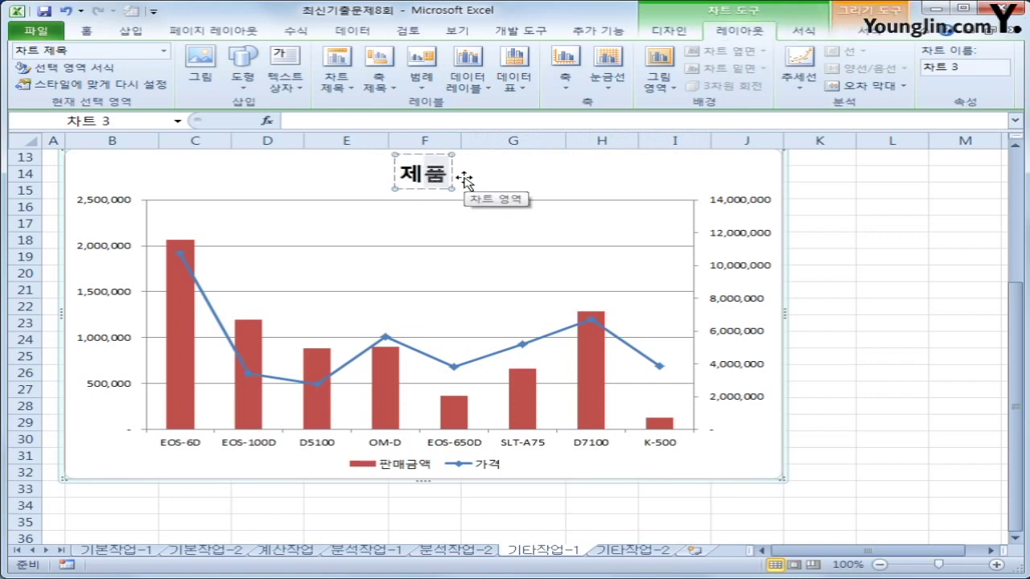
pyautogui.write('모델별')
pyautogui.press('Escape')
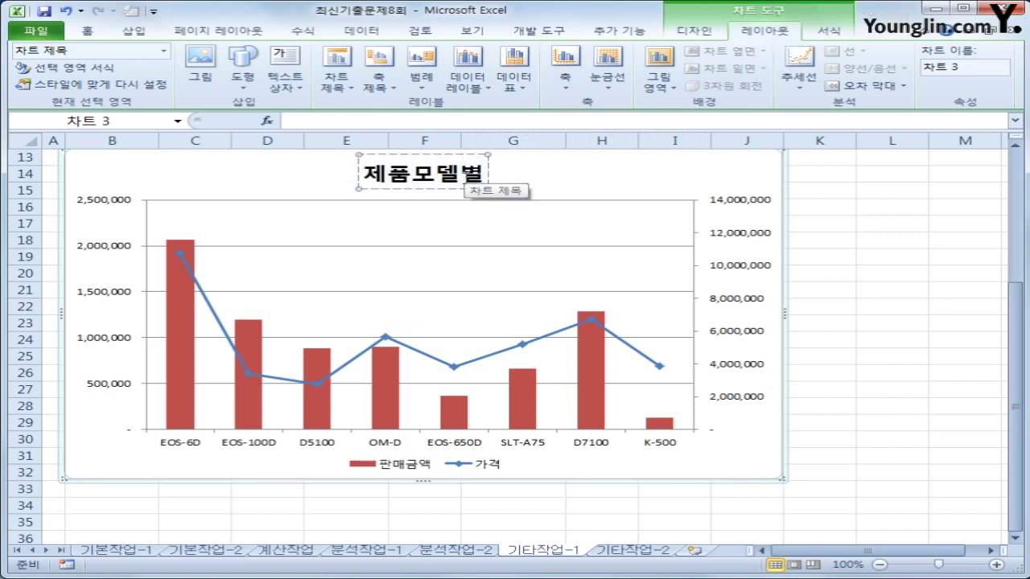
pyautogui.write('판매현황')
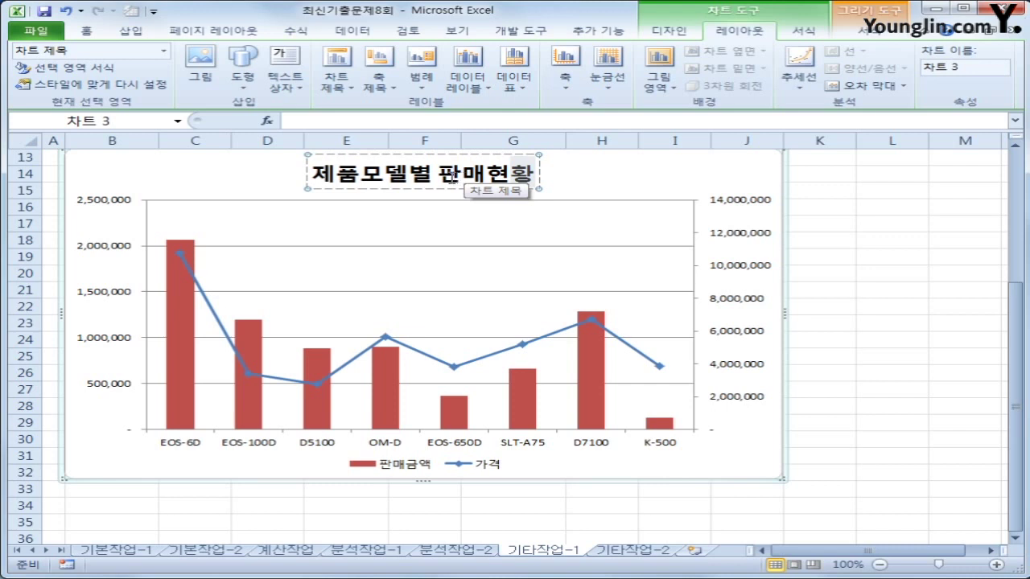
# Apply the olive green shape style from the fifth row of the style gallery to the chart title.
pyautogui.click(421, 190)
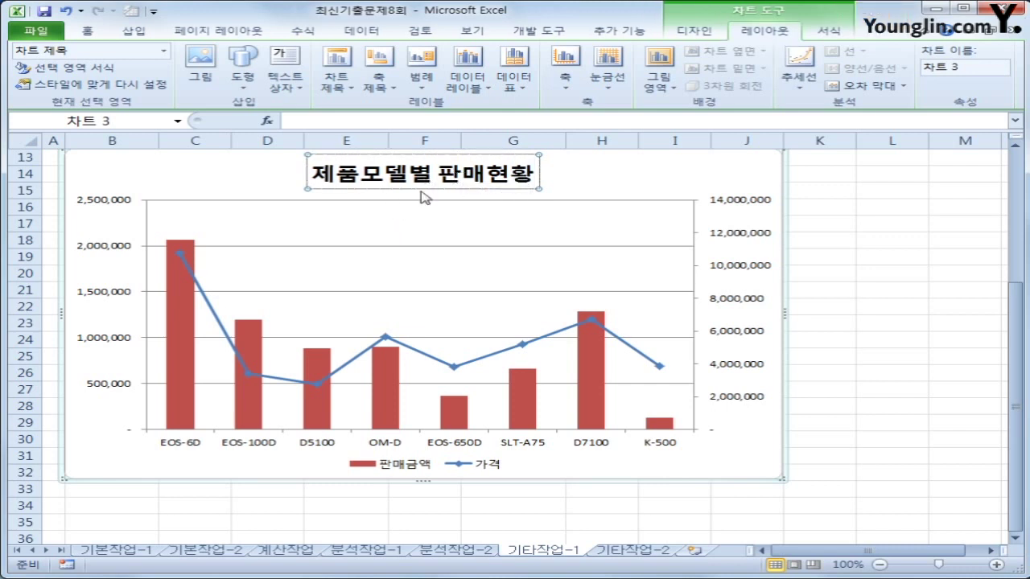
pyautogui.click(829, 32)
pyautogui.click(408, 92)
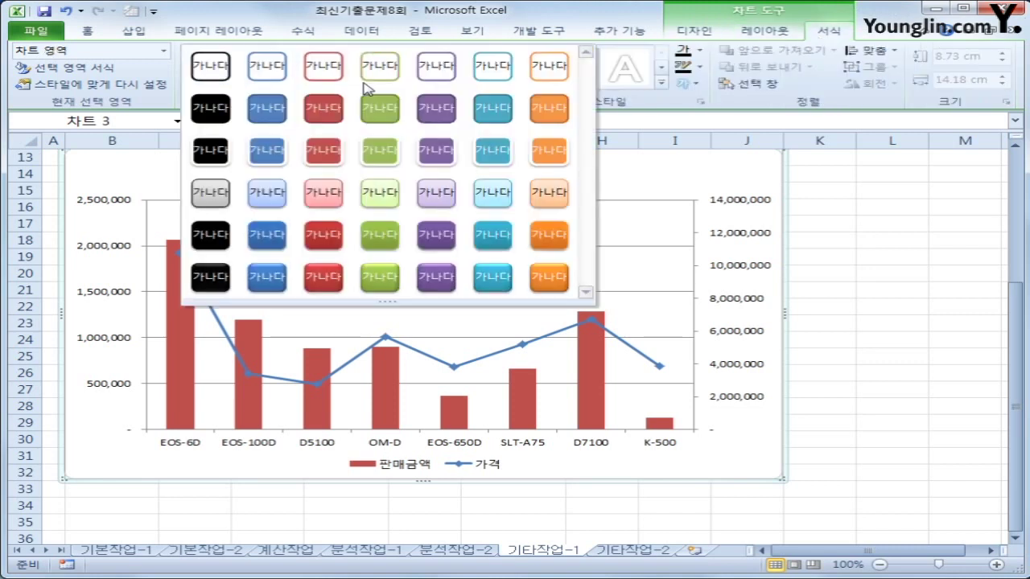
pyautogui.click(381, 237)
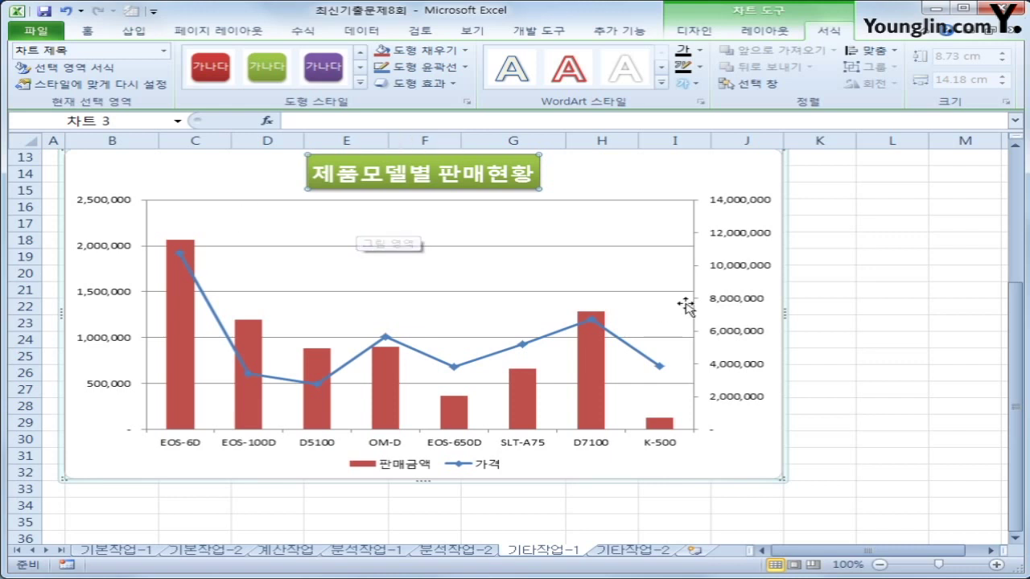
# Open the axis format settings (축 서식) for the chart's secondary vertical axis.
pyautogui.click(744, 273)
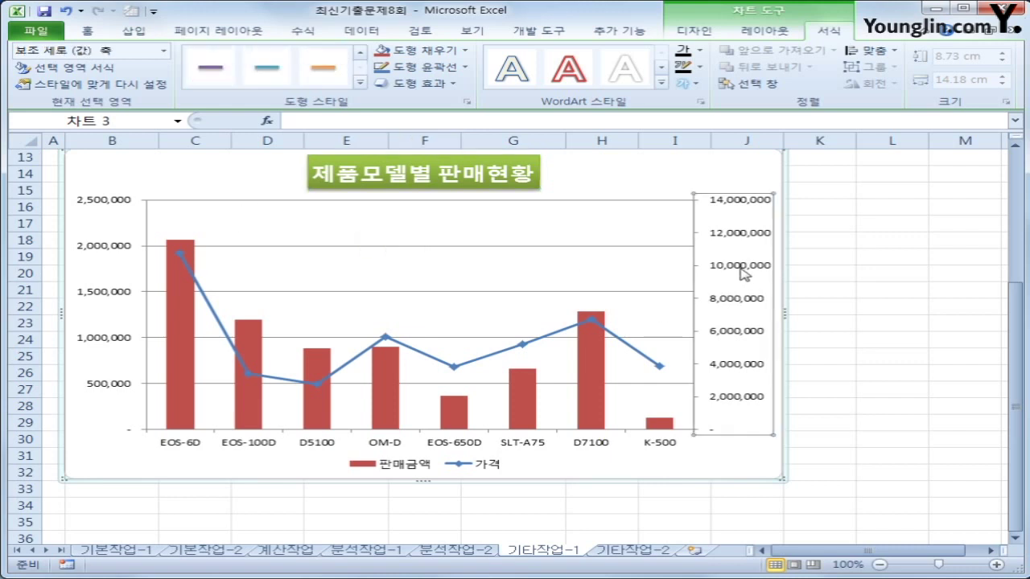
pyautogui.rightClick(742, 273)
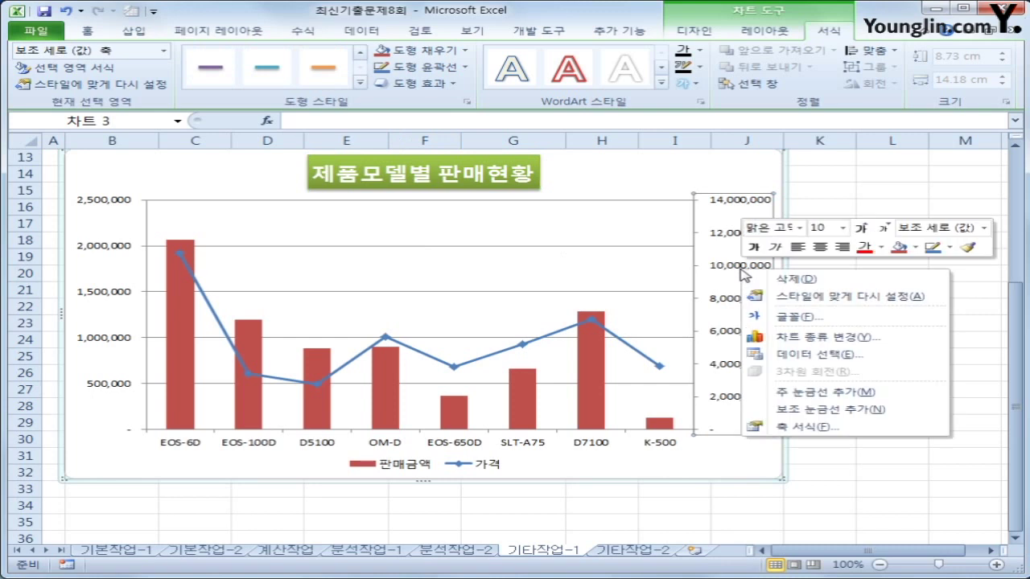
pyautogui.click(804, 429)
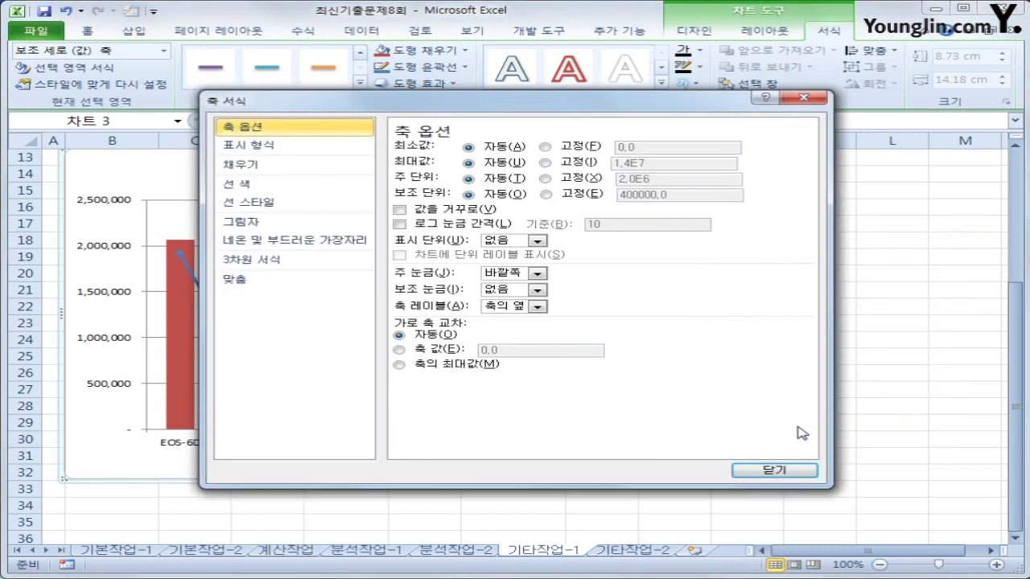
pyautogui.click(569, 181)
pyautogui.moveTo(667, 179); pyautogui.dragTo(590, 174)
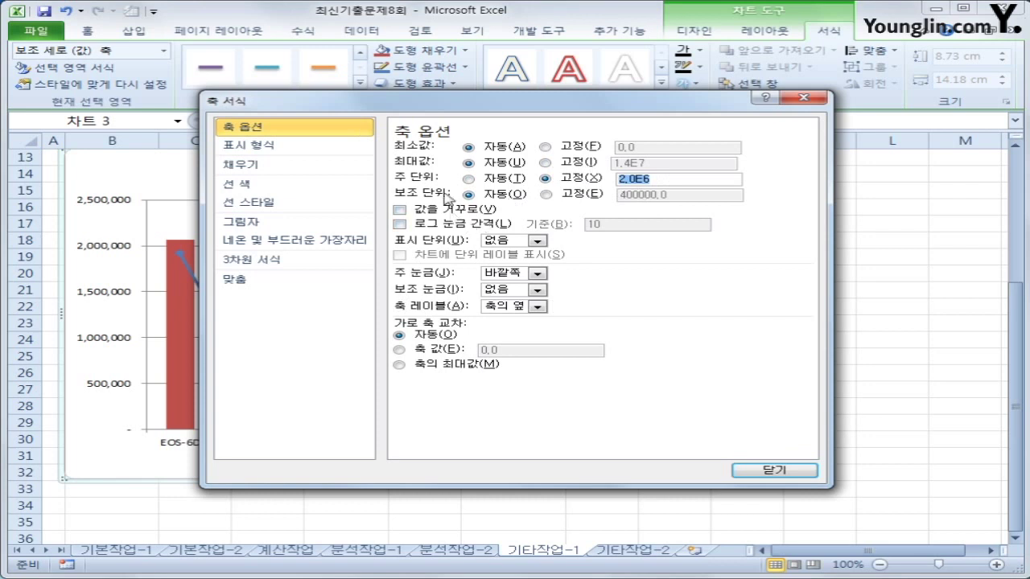
pyautogui.click(468, 179)
# Set the secondary vertical axis display unit (표시 단위) to 10000 with its unit label shown on the chart.
pyautogui.click(535, 240)
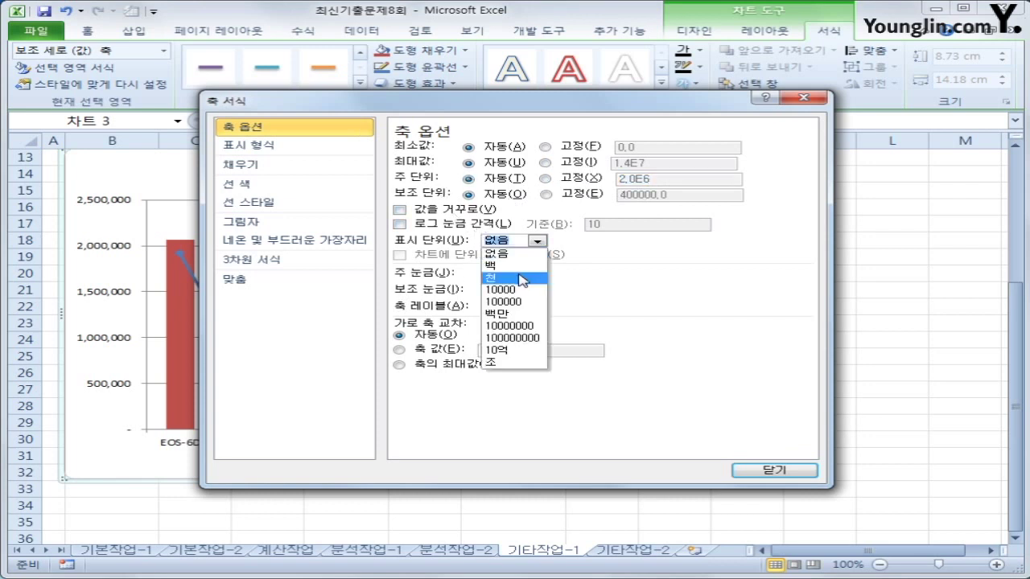
pyautogui.click(513, 289)
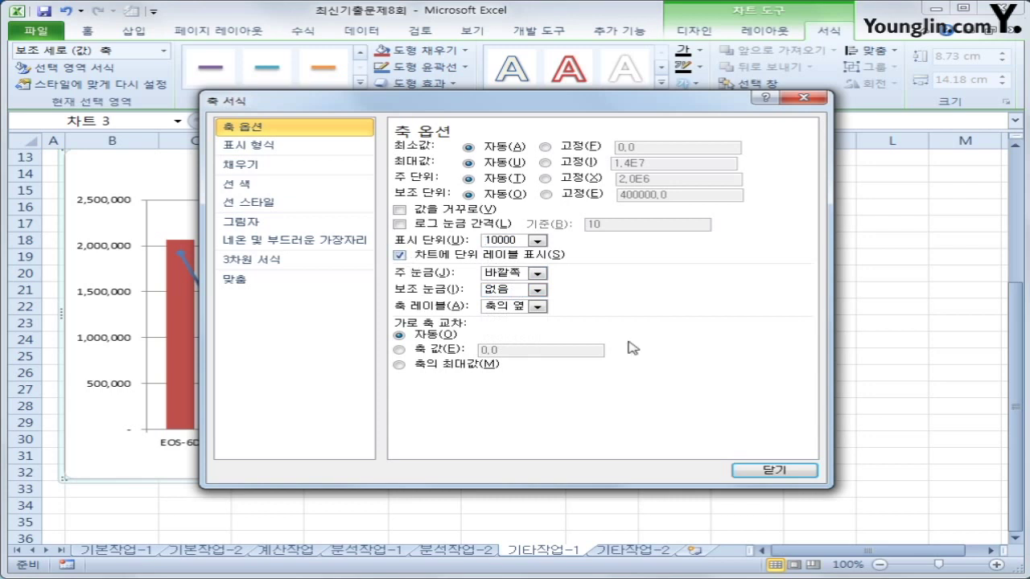
pyautogui.click(735, 469)
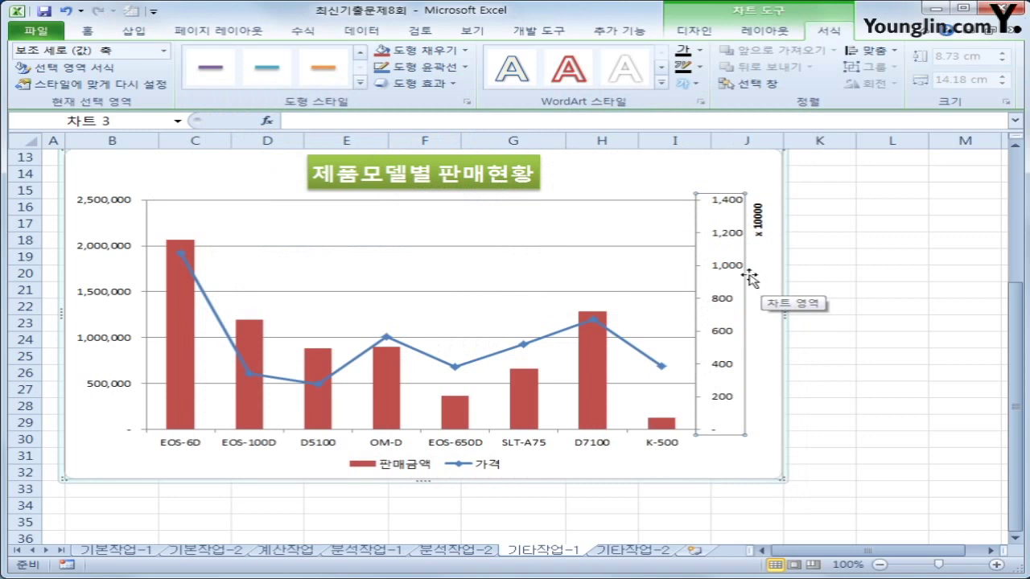
# Apply the centred inner shadow preset (안쪽) to the chart area.
pyautogui.rightClick(576, 170)
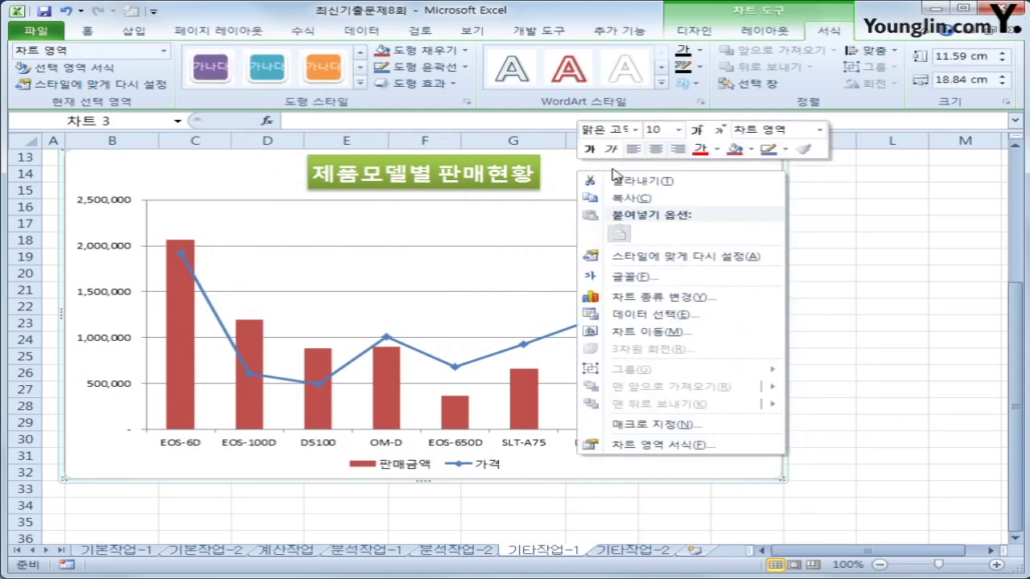
pyautogui.click(693, 450)
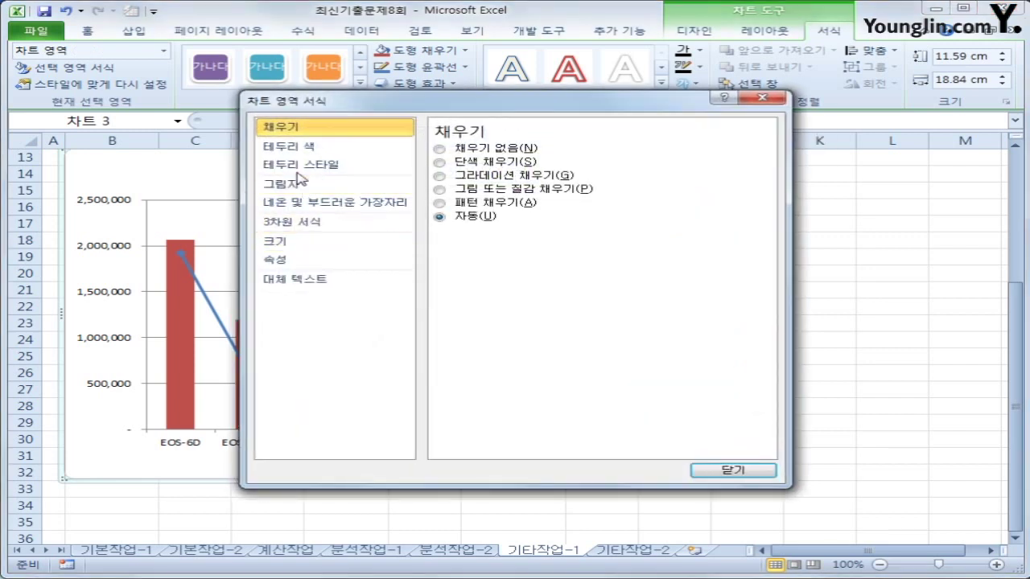
pyautogui.click(293, 185)
pyautogui.click(538, 151)
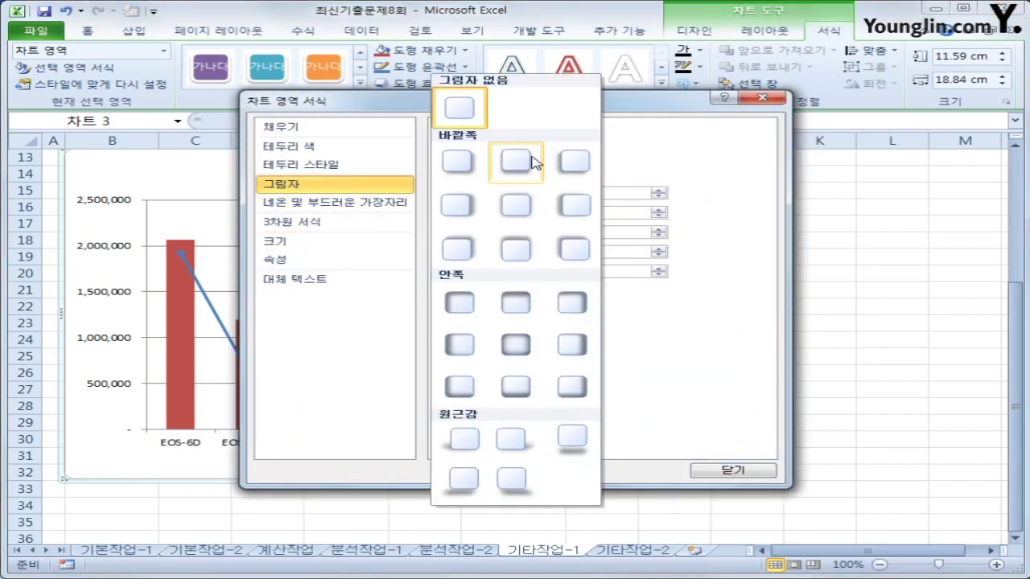
pyautogui.click(507, 346)
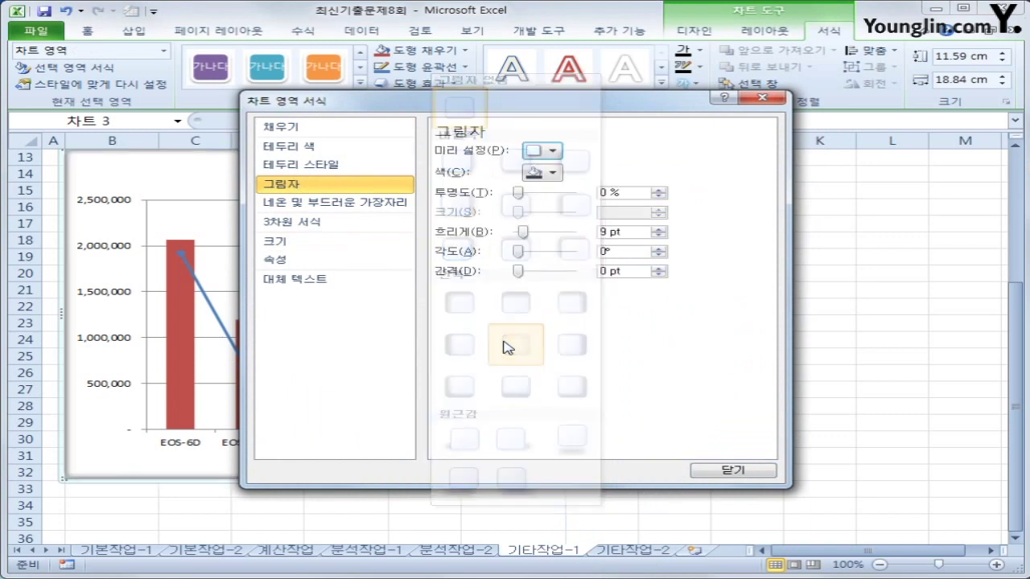
pyautogui.click(740, 473)
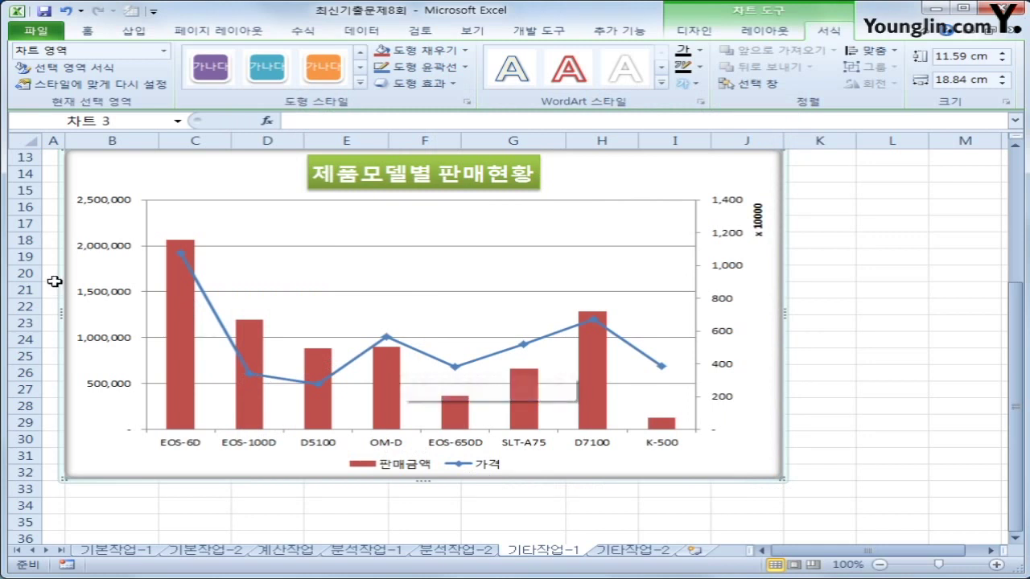
# Add a data label above (위쪽) only the EOS-6D point of the 가격 line series.
pyautogui.click(181, 255)
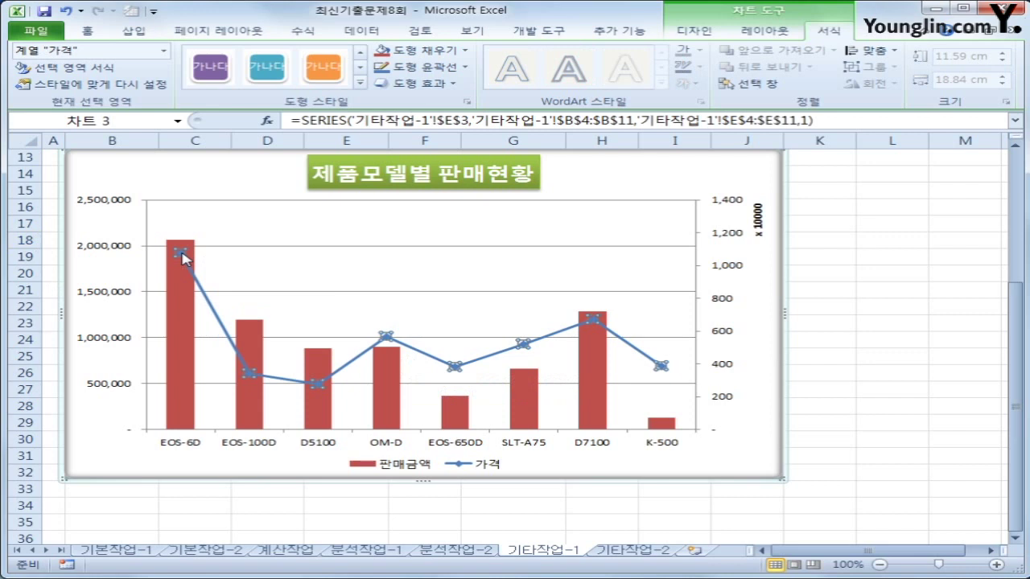
pyautogui.click(181, 255)
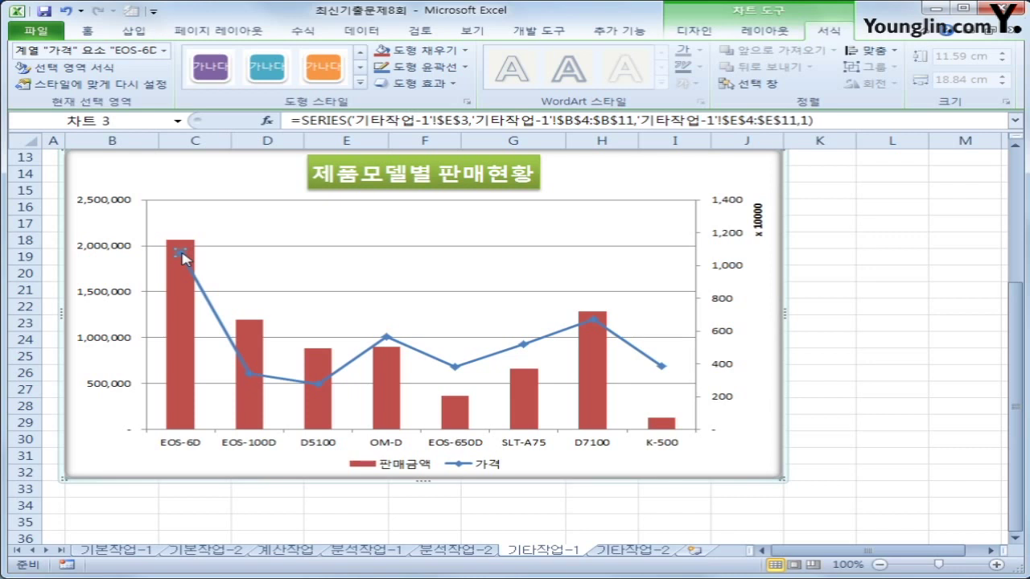
pyautogui.click(764, 34)
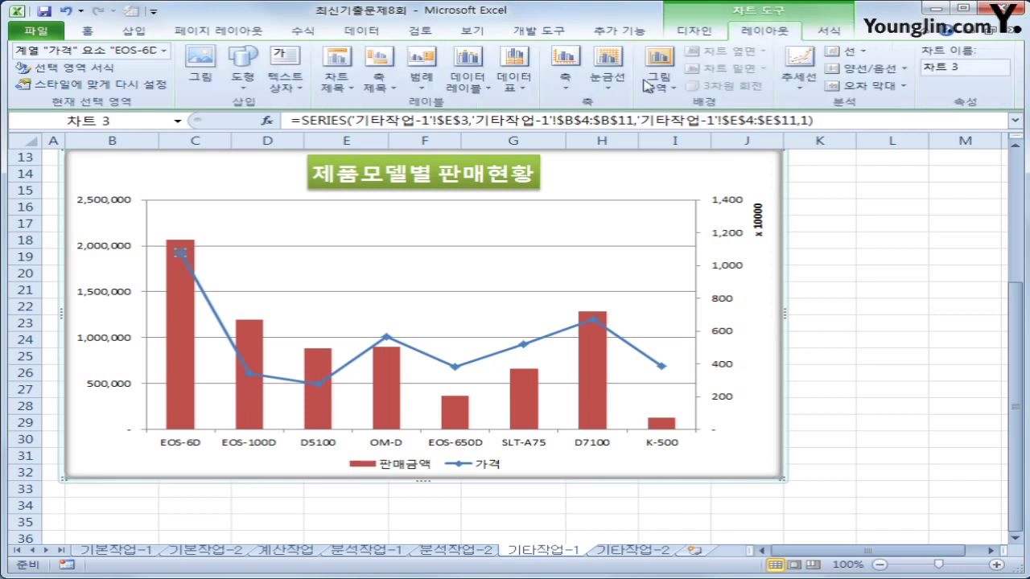
pyautogui.click(468, 81)
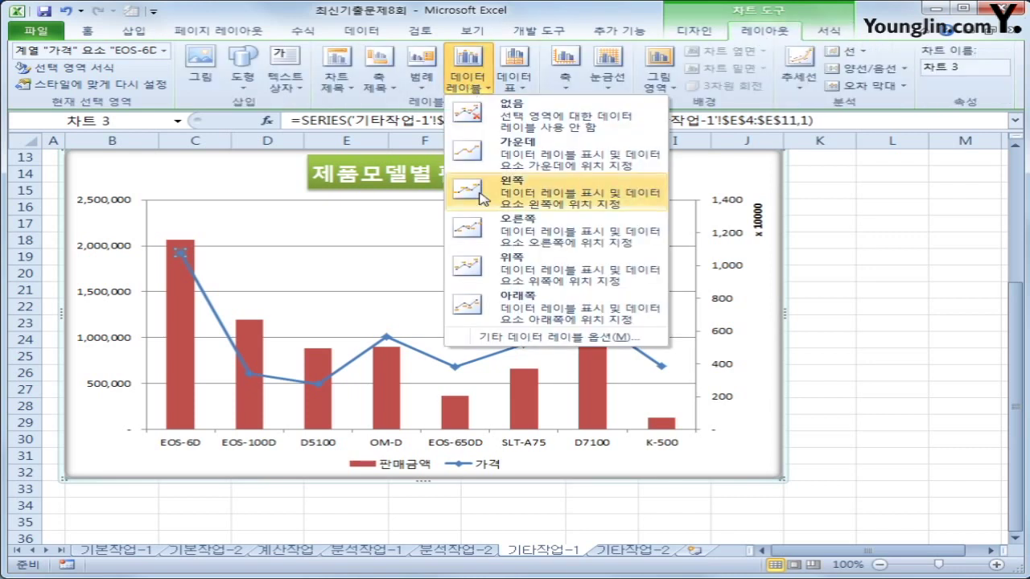
pyautogui.click(538, 266)
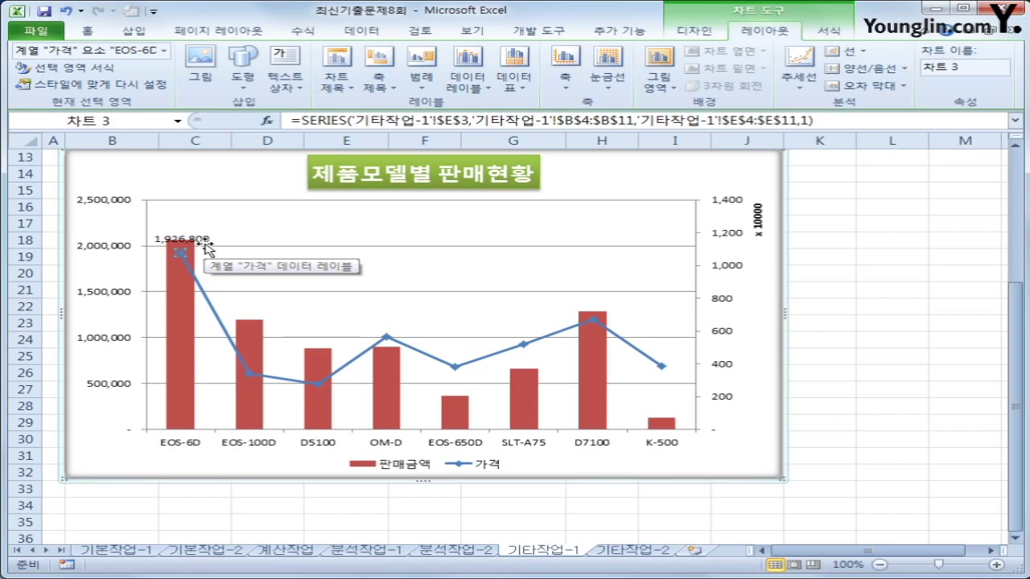
pyautogui.click(875, 394)
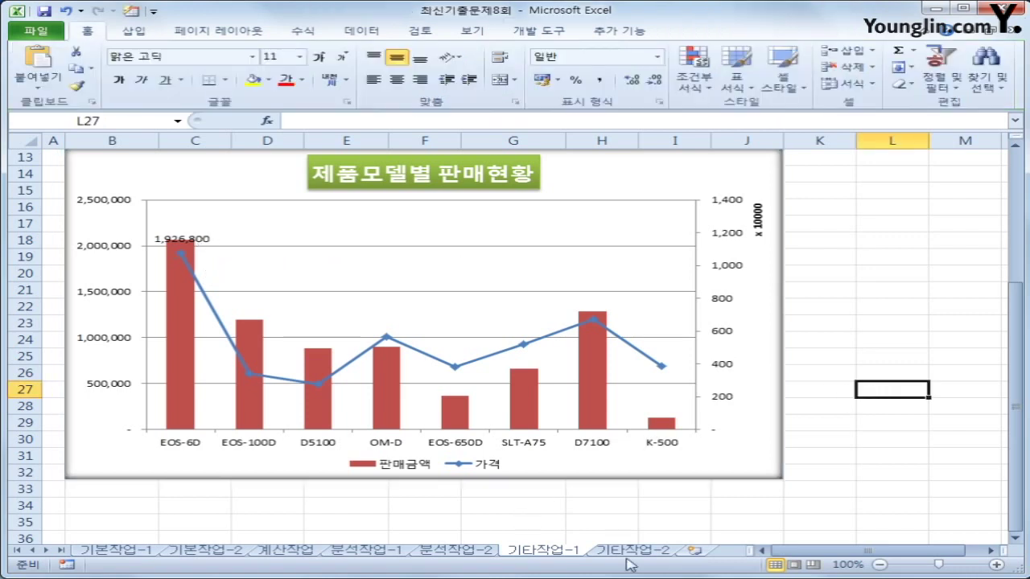
# On the 기타작업-2 sheet, enable design mode and open the click procedure of the 제품검색 button.
pyautogui.click(633, 553)
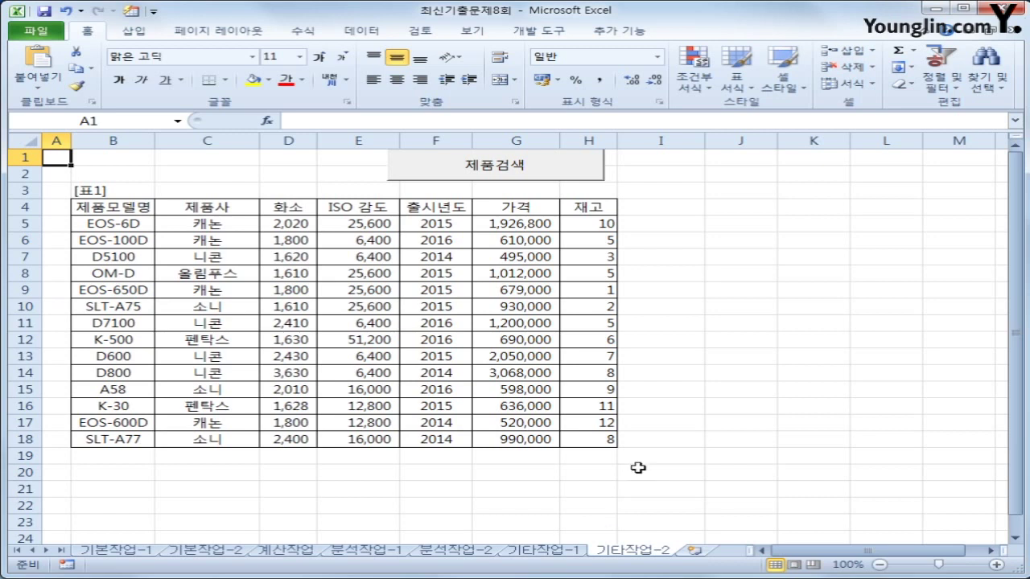
pyautogui.click(543, 37)
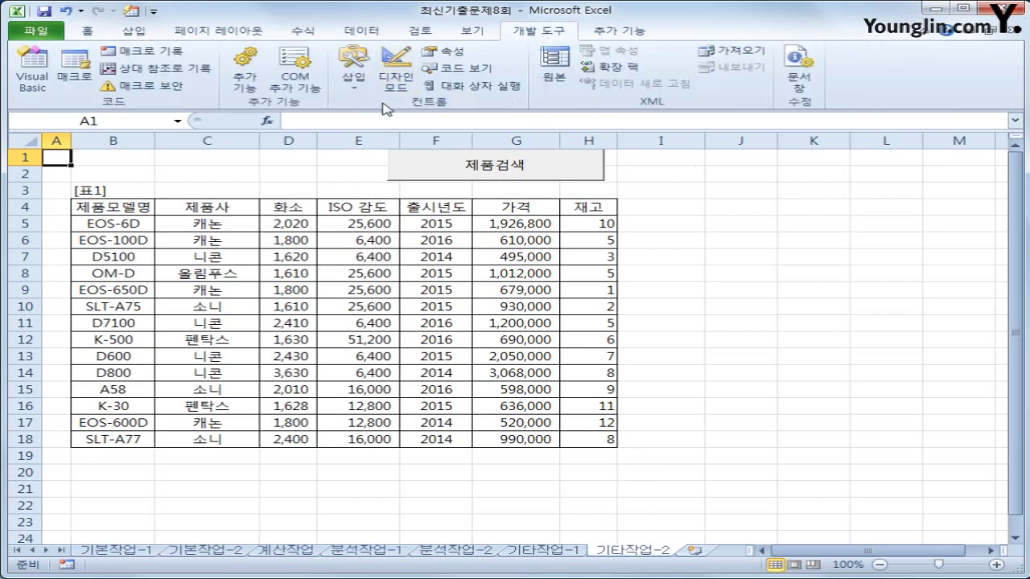
pyautogui.click(394, 80)
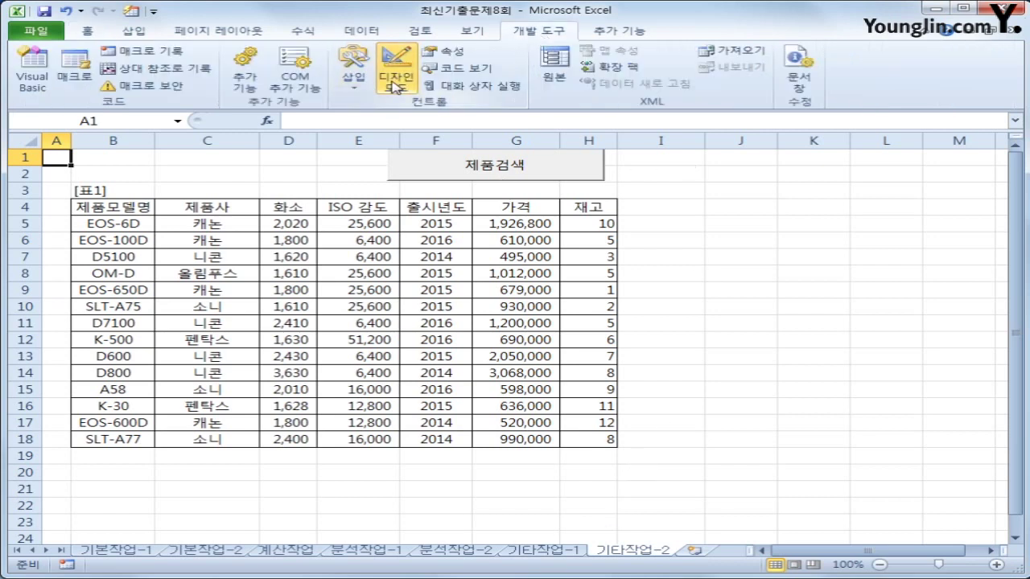
pyautogui.doubleClick(473, 169)
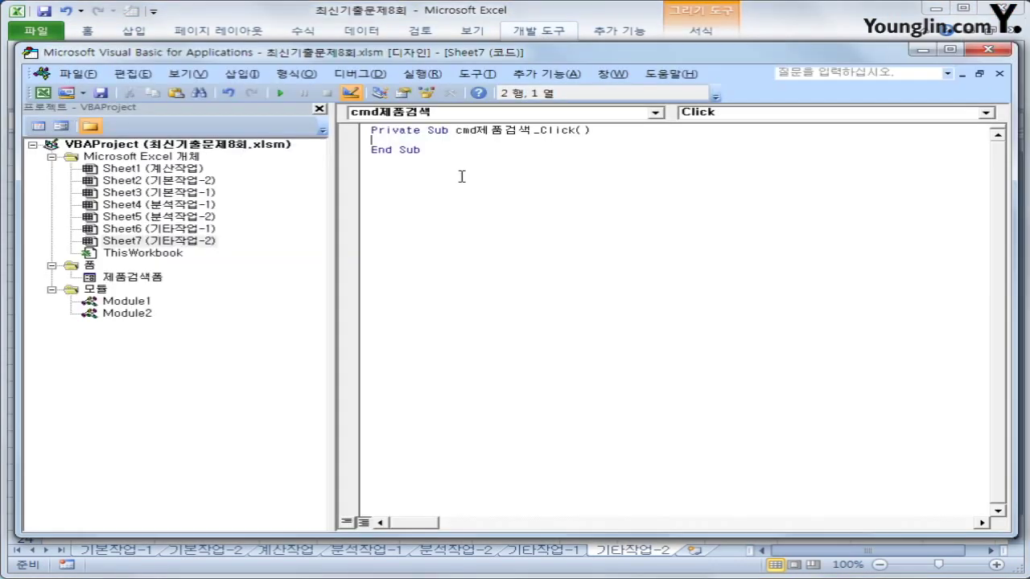
# Enter 제품검색폼.Show in the cmd제품검색_Click procedure.
pyautogui.press('Tab')
pyautogui.write('제품검색')
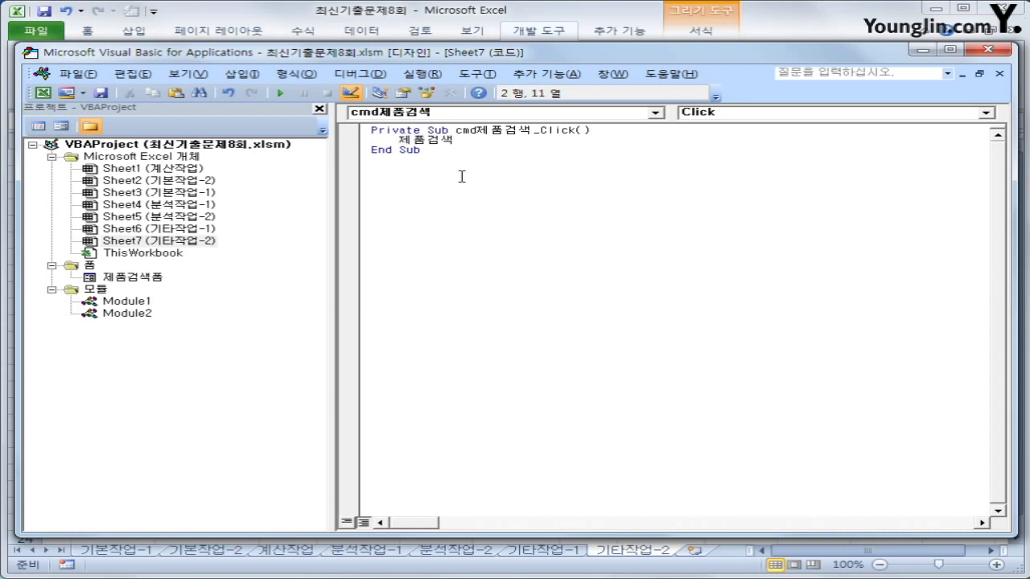
pyautogui.write('폼.')
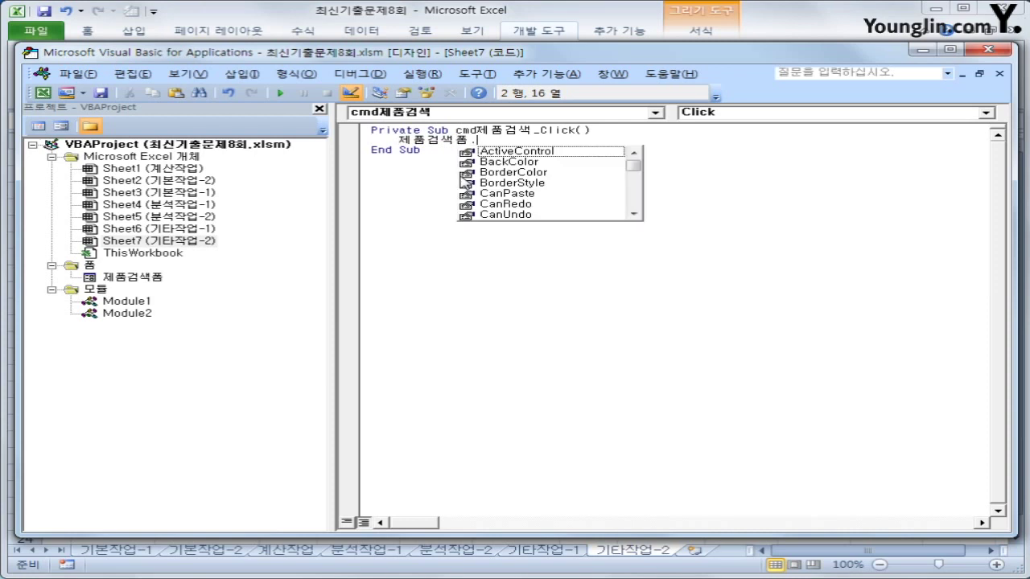
pyautogui.write('Show')
pyautogui.press('Tab')
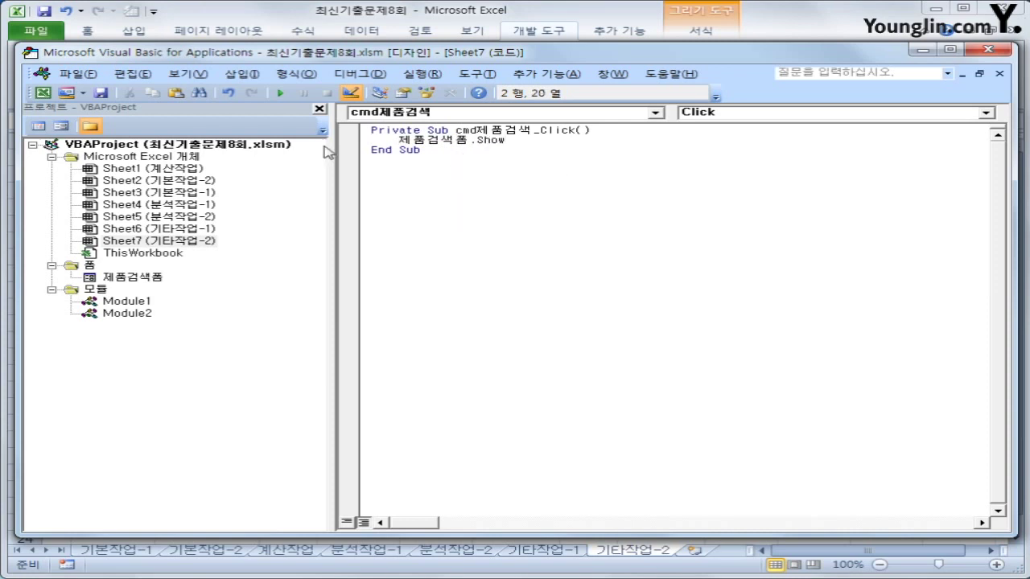
# Open the code window of the 제품검색폼 form from the project tree.
pyautogui.click(89, 266)
pyautogui.doubleClick(129, 276)
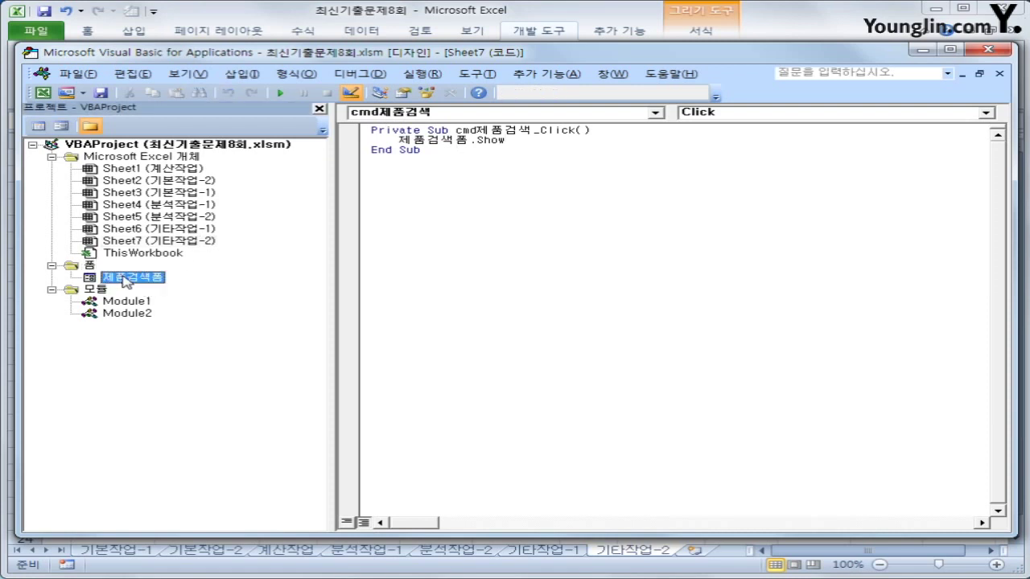
pyautogui.click(40, 127)
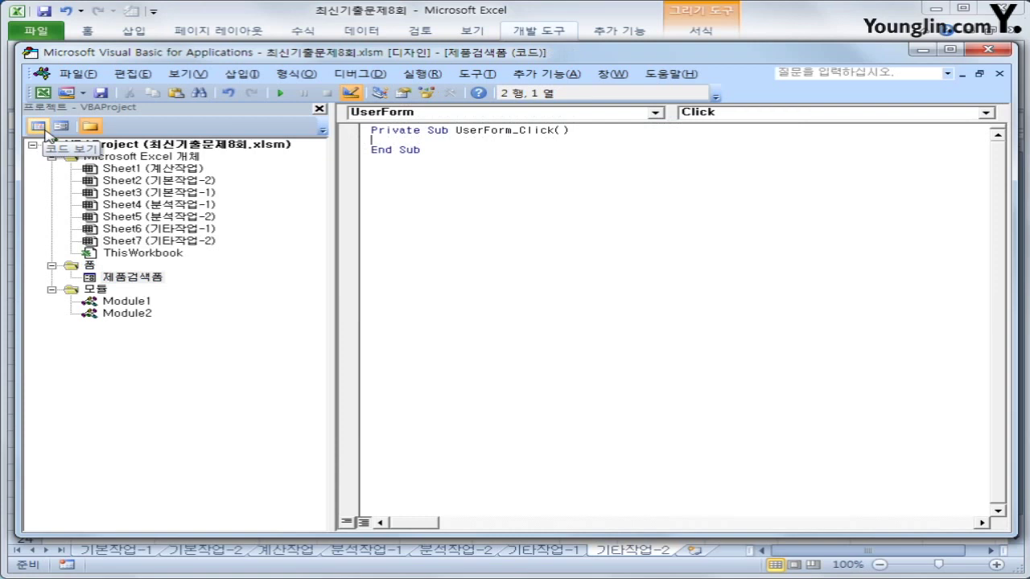
# In the UserForm_Click procedure, enter cmb제품모델.RowSource = "B5:B18" to fill the product model combo box.
pyautogui.press('Tab')
pyautogui.write('cm')
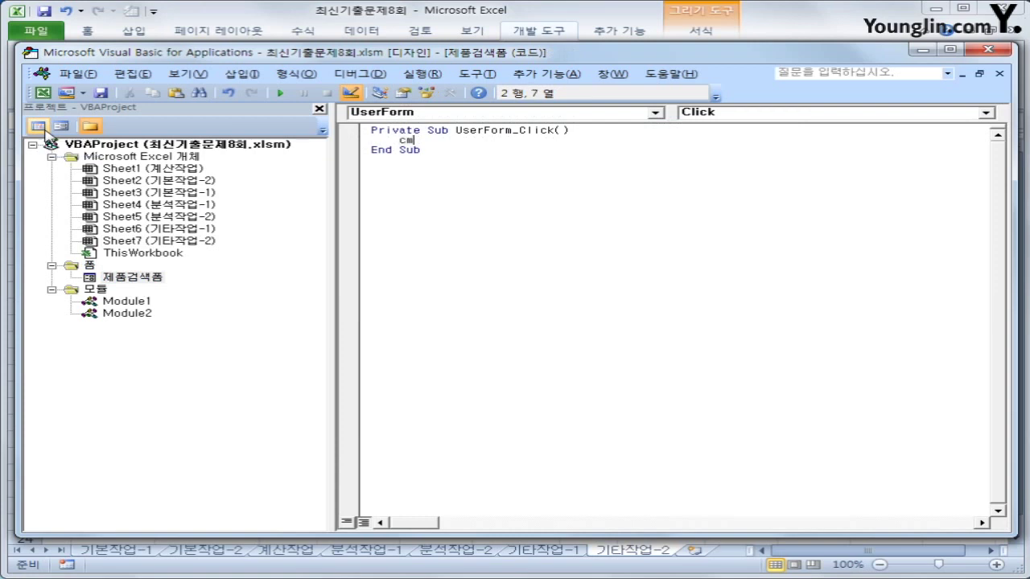
pyautogui.write('b제품코드')
pyautogui.write('.')
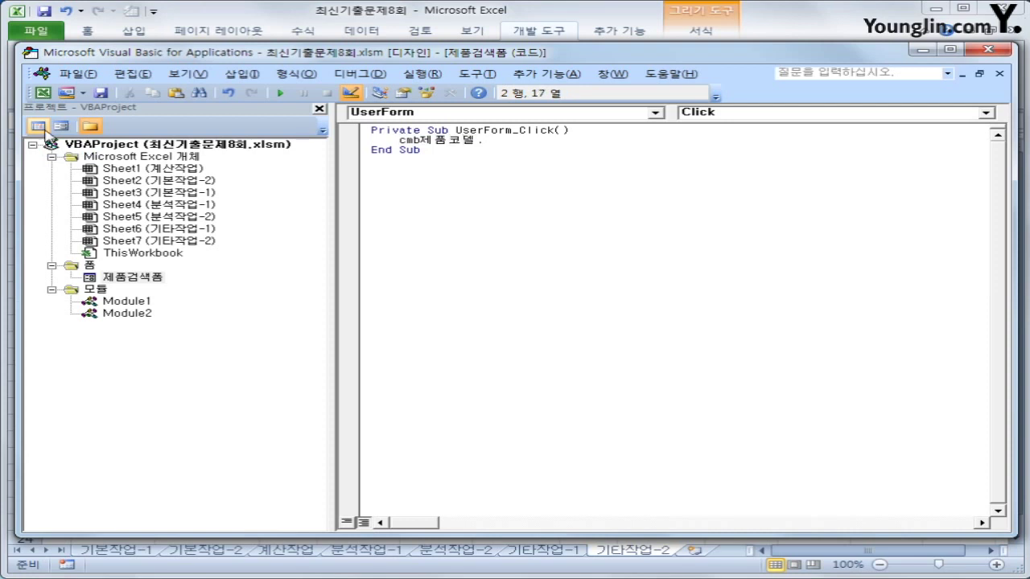
pyautogui.write('row')
pyautogui.press('BackSpace')
pyautogui.press('BackSpace')
pyautogui.press('BackSpace')
pyautogui.press('BackSpace')
pyautogui.press('BackSpace')
pyautogui.press('BackSpace')
pyautogui.write('ah')
pyautogui.press('BackSpace')
pyautogui.press('BackSpace')
pyautogui.write('모델.')
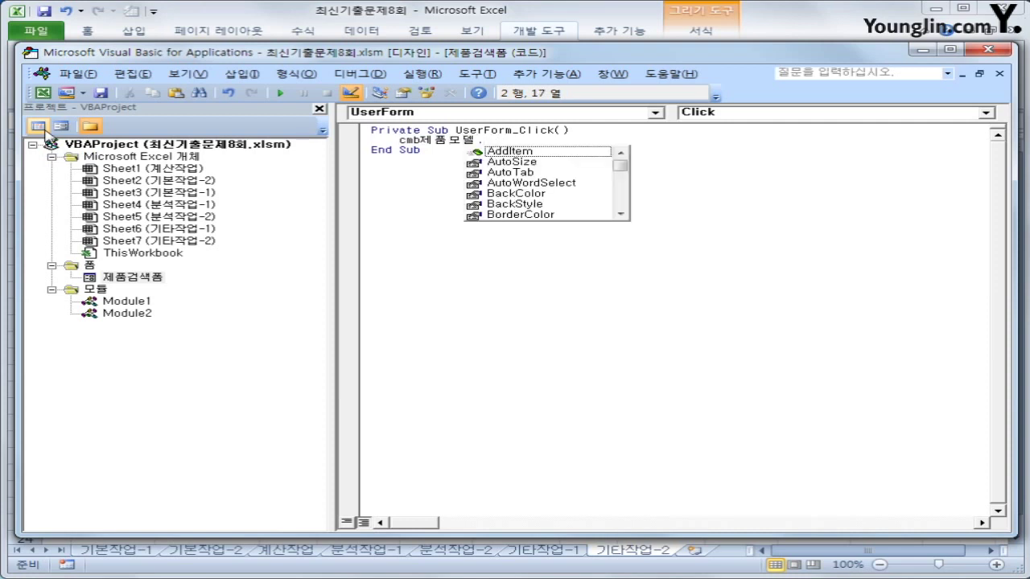
pyautogui.write('RowSource ')
pyautogui.write('= "ㅂ')
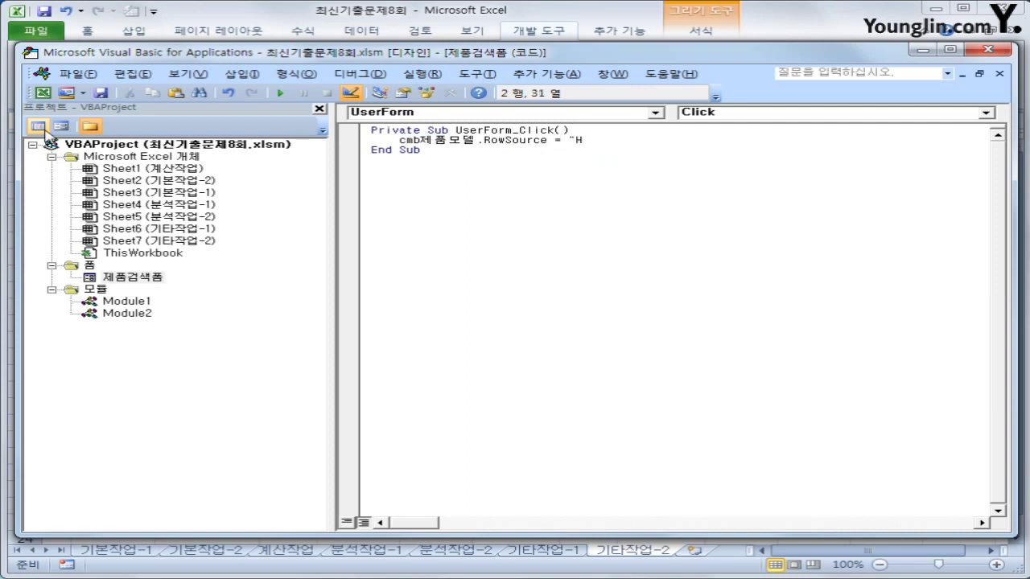
pyautogui.press('BackSpace')
pyautogui.press('Hangul')
pyautogui.write('B5:B18"')
pyautogui.click(545, 211)
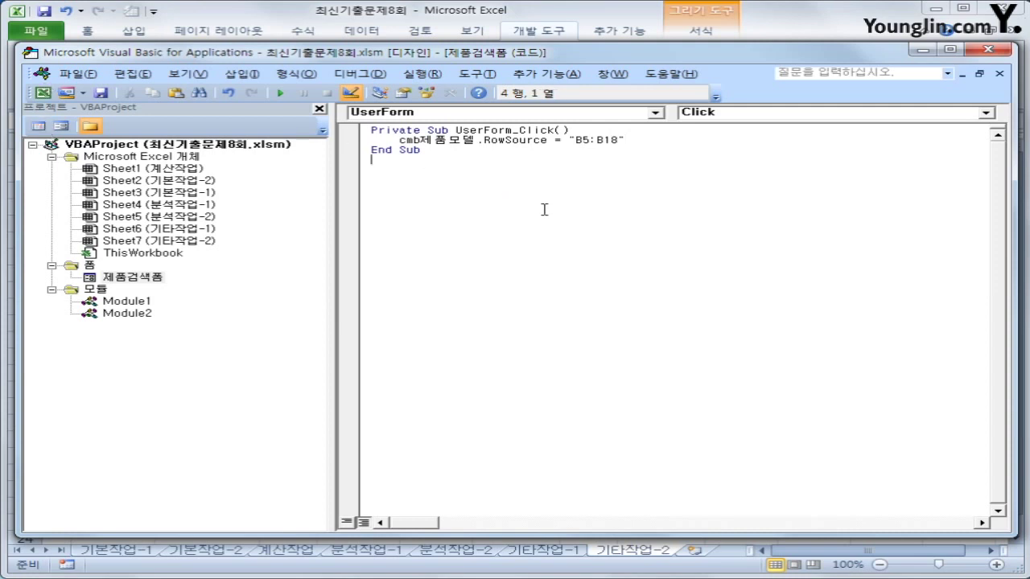
# Create the cmd종료_Click procedure with a MsgBox showing Now() and the title "제품검색을 마칩니다", leaving the buttons argument empty.
pyautogui.click(508, 113)
pyautogui.moveTo(658, 195); pyautogui.dragTo(664, 143)
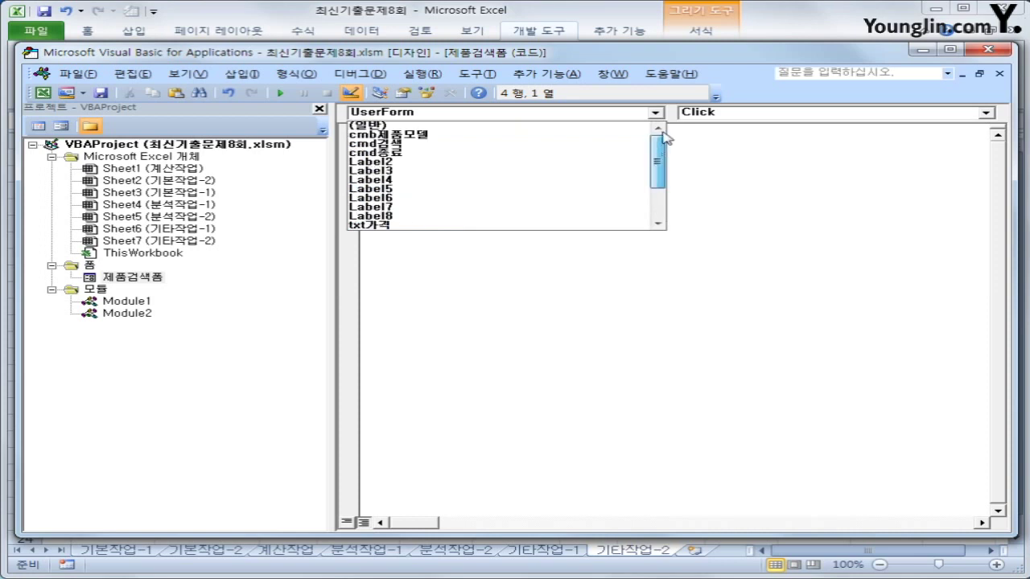
pyautogui.click(525, 160)
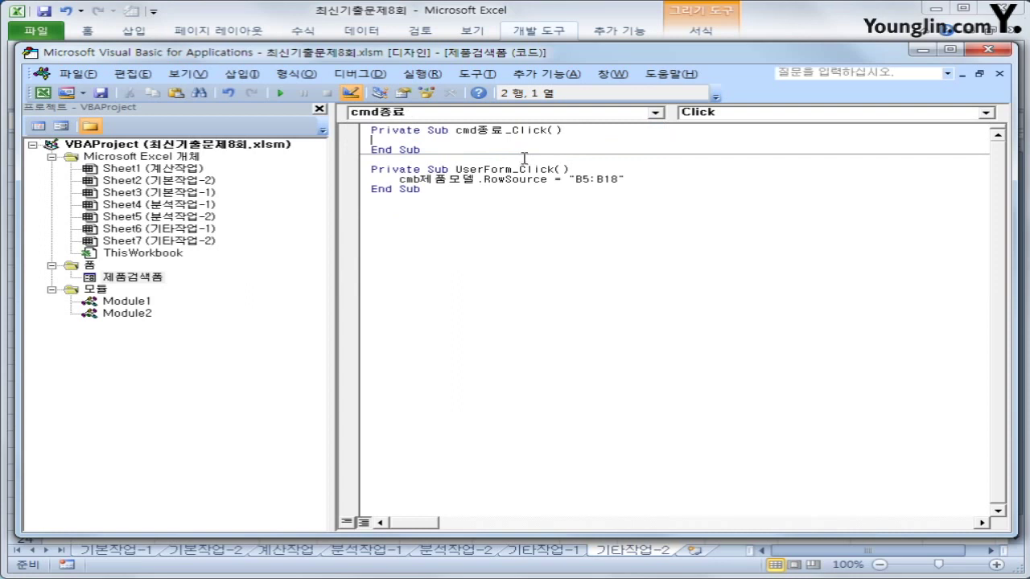
pyautogui.press('Tab')
pyautogui.write('msgbox ')
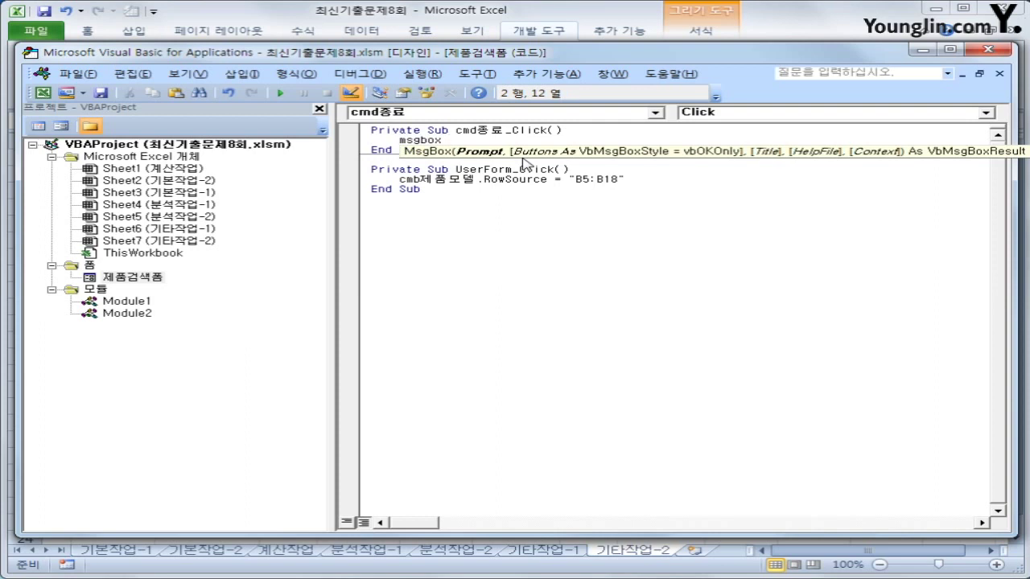
pyautogui.write('now(), ')
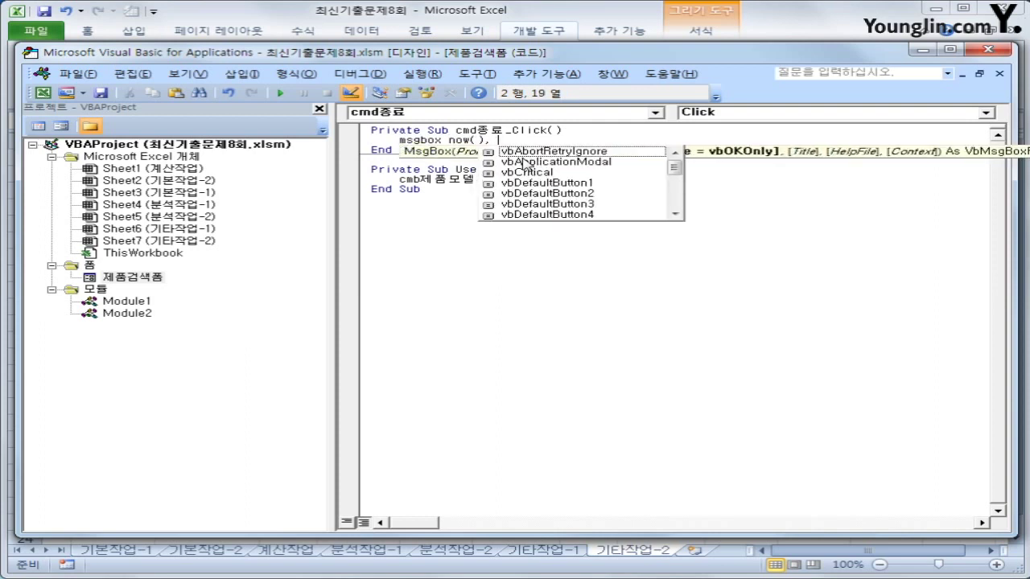
pyautogui.write('"')
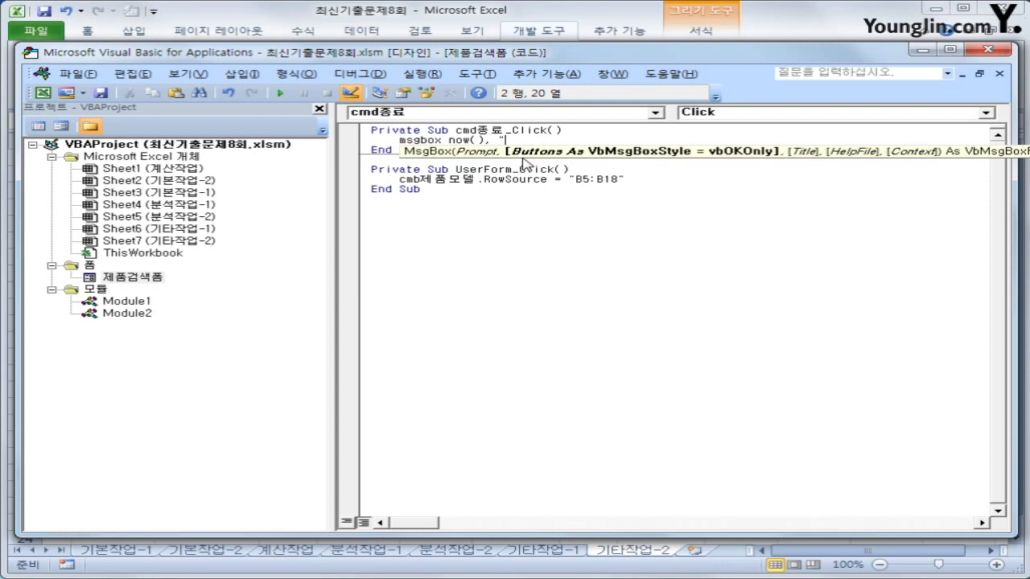
pyautogui.press('BackSpace')
pyautogui.press('BackSpace')
pyautogui.write(',')
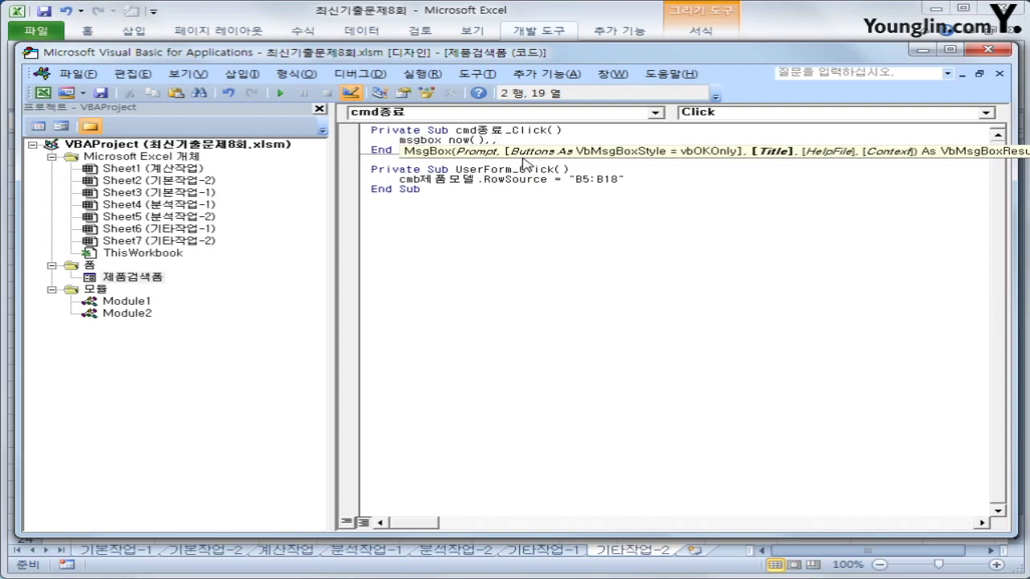
pyautogui.write('"제품검색을 마칩니다')
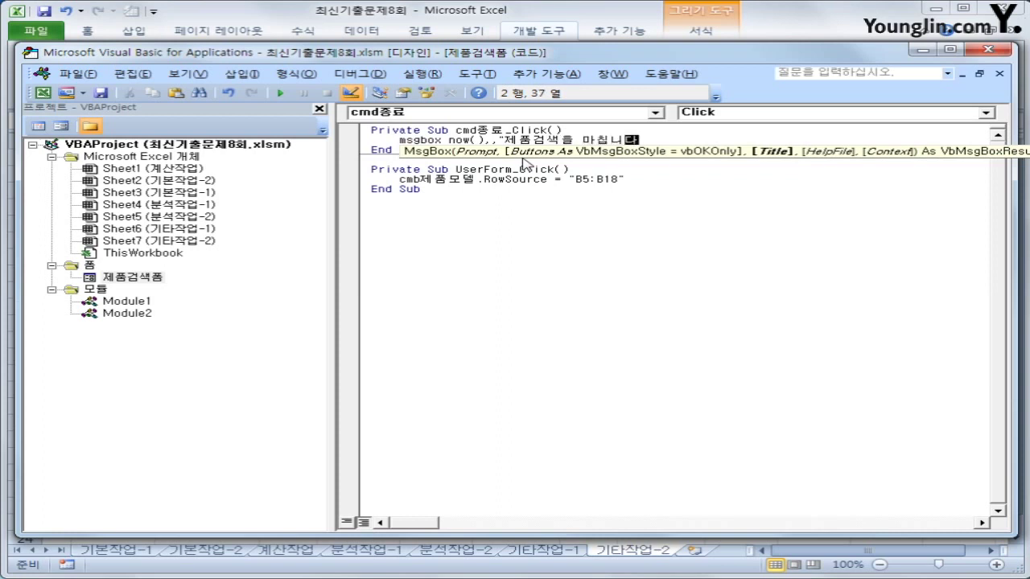
pyautogui.write('"')
# Add the line Unload Me below the MsgBox line in cmd종료_Click.
pyautogui.press('Return')
pyautogui.write('un')
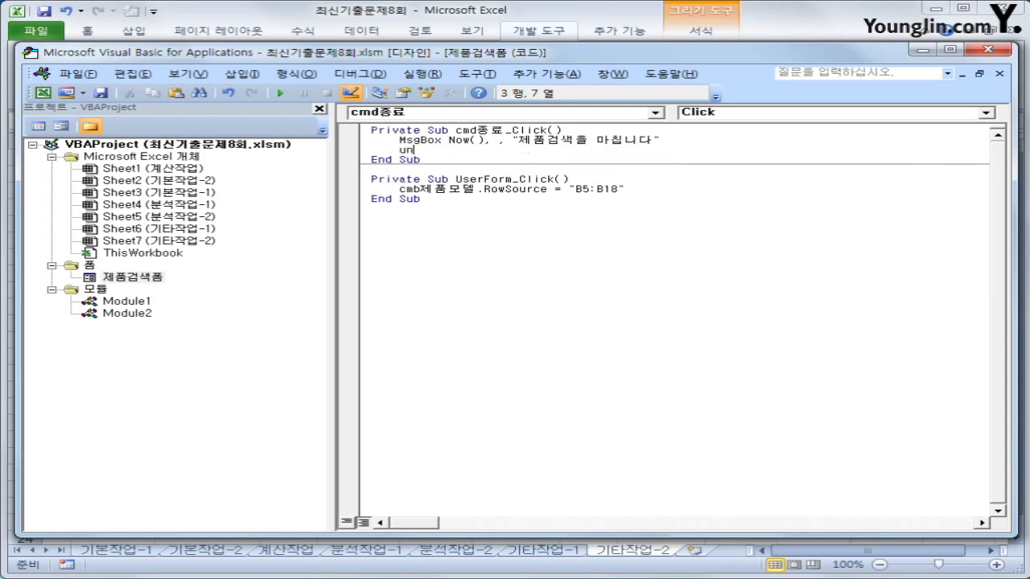
pyautogui.write('load m')
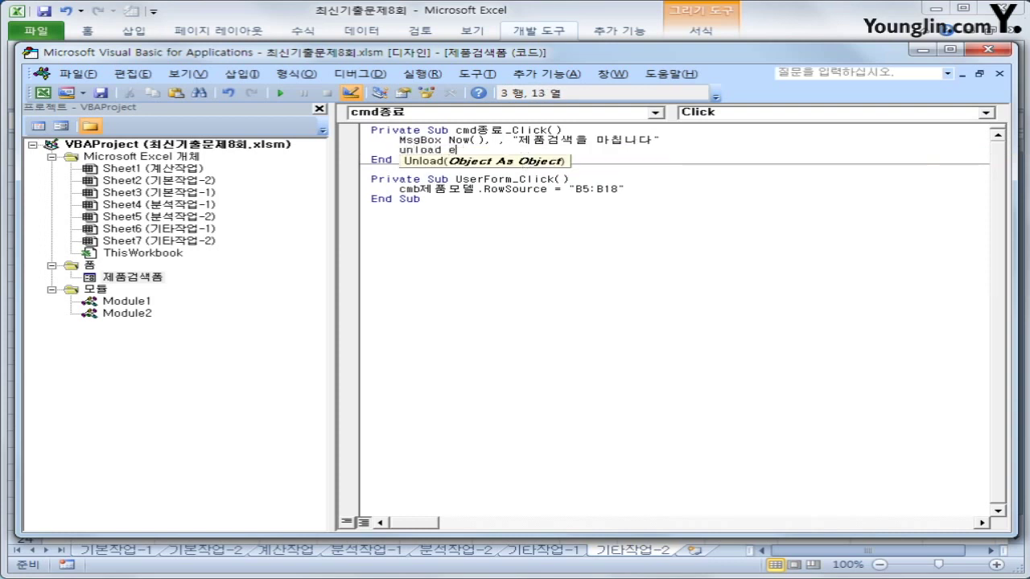
pyautogui.write('e')
pyautogui.press('Up')
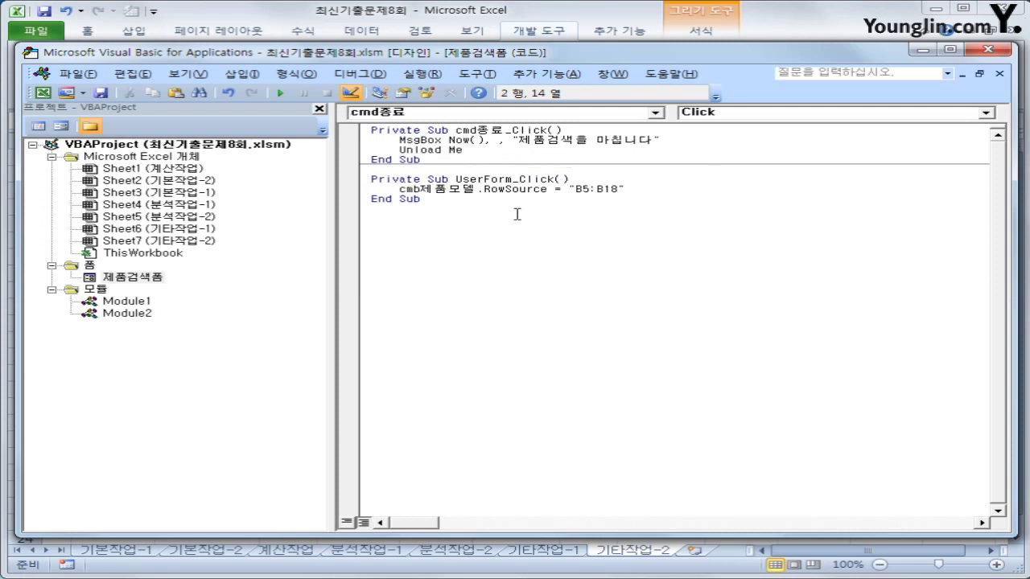
# Close the code editor and turn off design mode on the 기타작업-2 sheet.
pyautogui.click(988, 49)
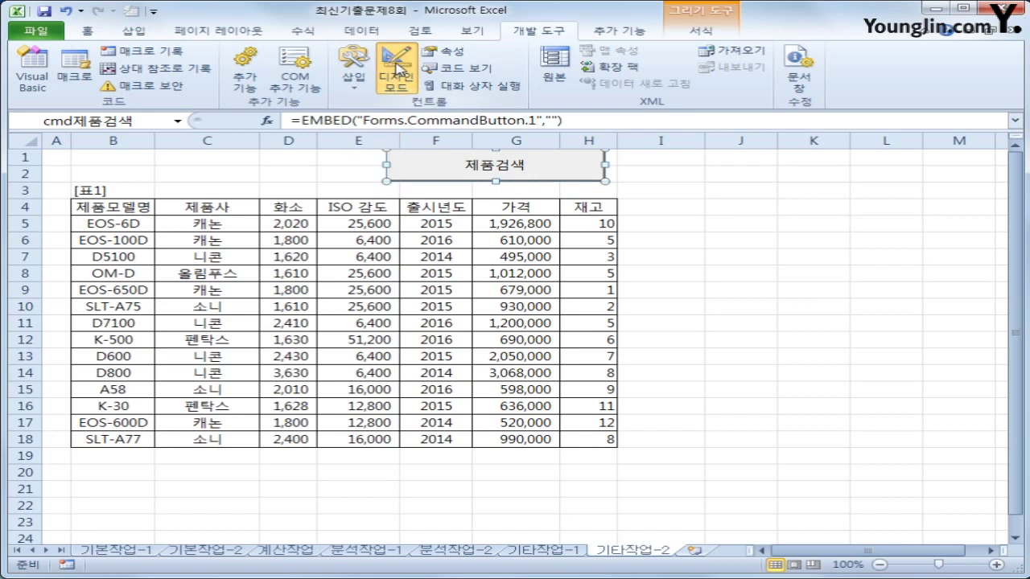
pyautogui.click(396, 76)
pyautogui.click(818, 322)
# Run the 제품검색 button, check the form's 제품모델명 drop-down list, and close the form.
pyautogui.click(548, 175)
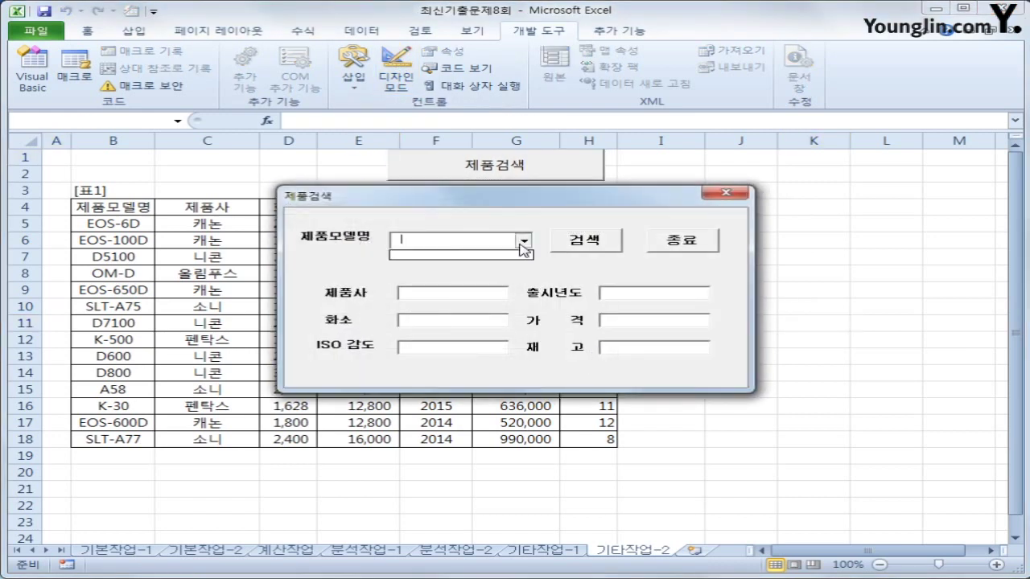
pyautogui.click(523, 240)
pyautogui.click(523, 242)
pyautogui.click(520, 243)
pyautogui.click(520, 242)
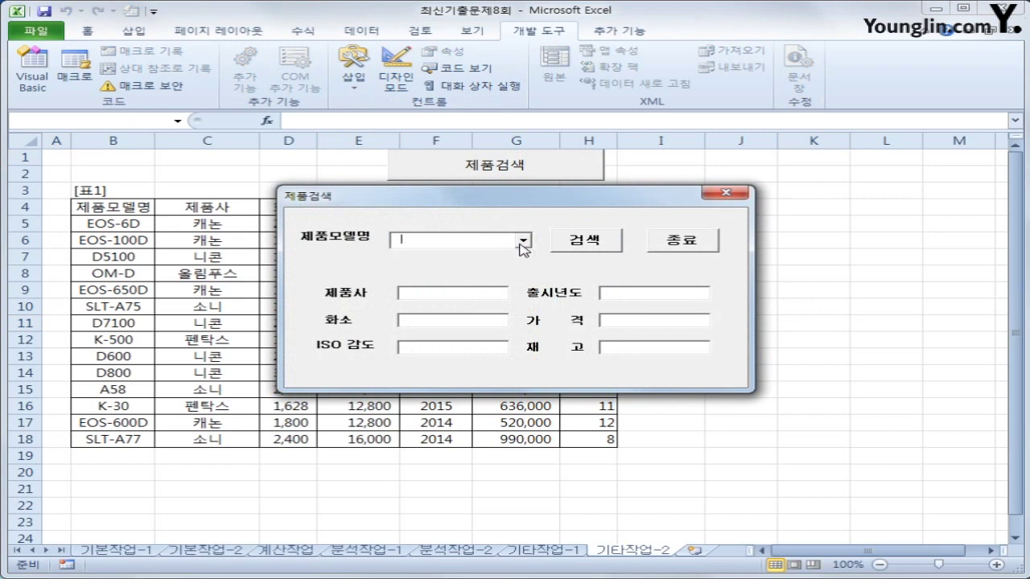
pyautogui.click(725, 192)
pyautogui.click(830, 255)
# Open the 제품검색폼 design in the Visual Basic editor and copy the 제품모델명 combo box's name from its properties.
pyautogui.click(32, 72)
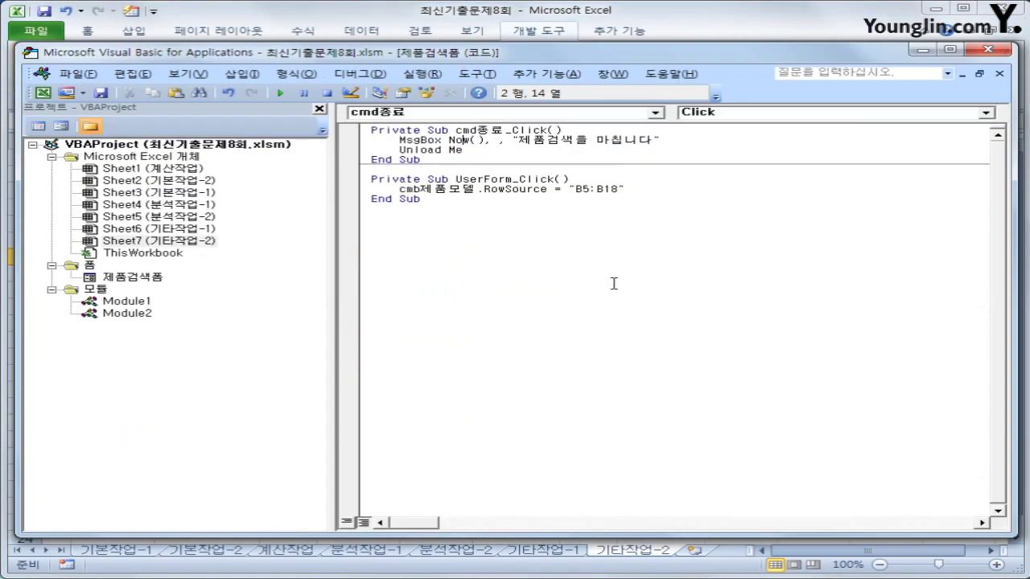
pyautogui.click(421, 190)
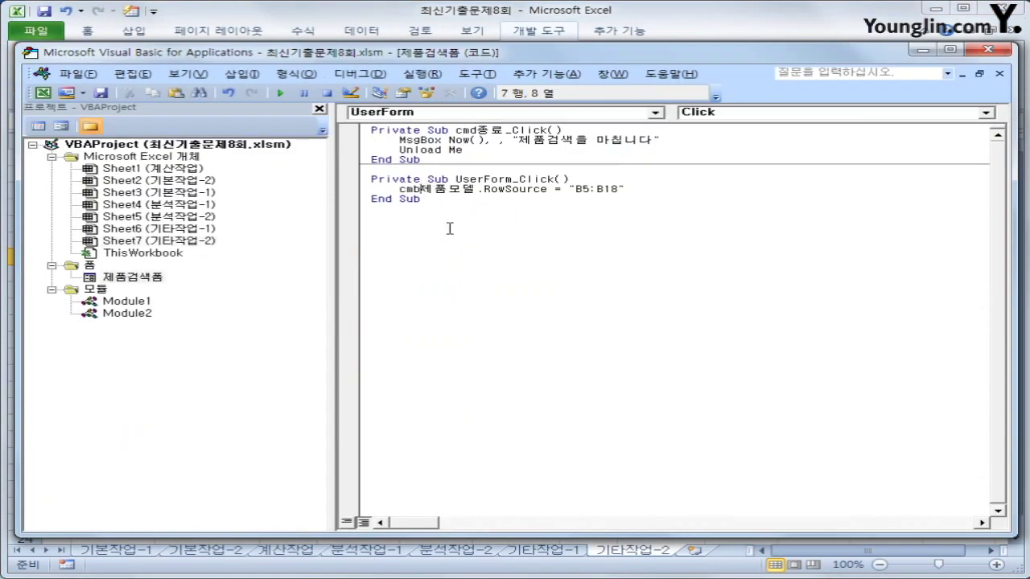
pyautogui.click(461, 223)
pyautogui.doubleClick(139, 279)
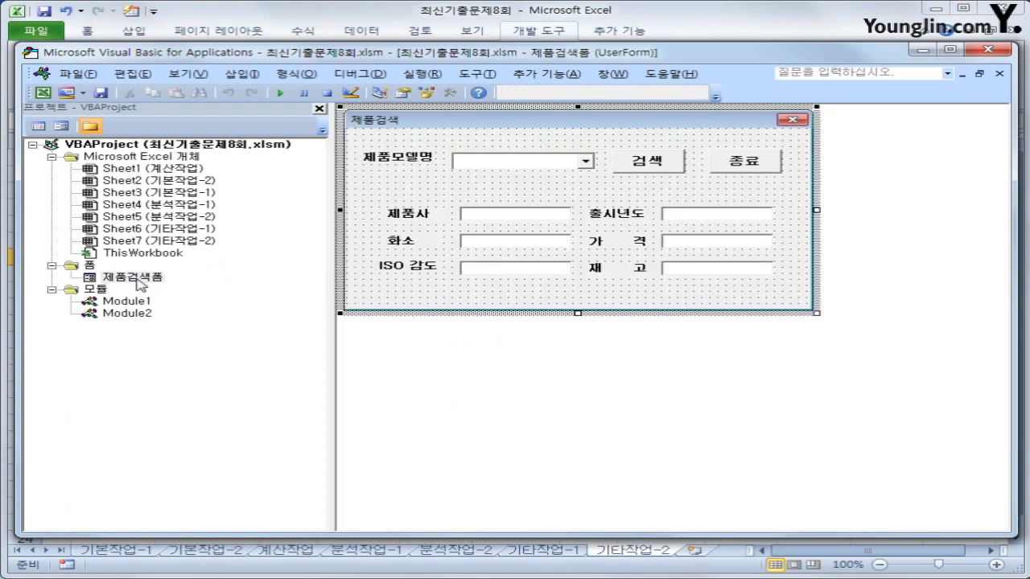
pyautogui.click(530, 162)
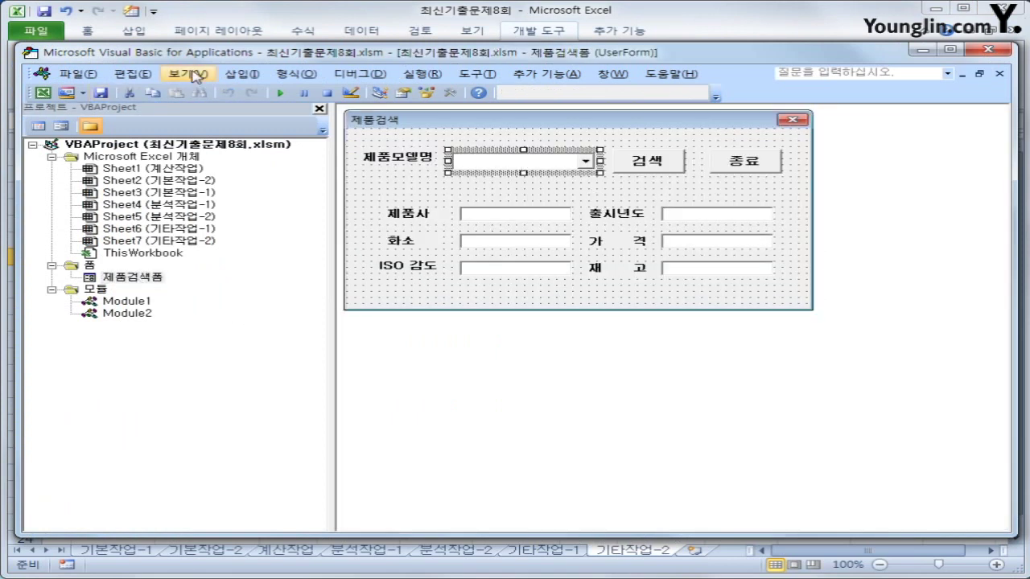
pyautogui.click(188, 73)
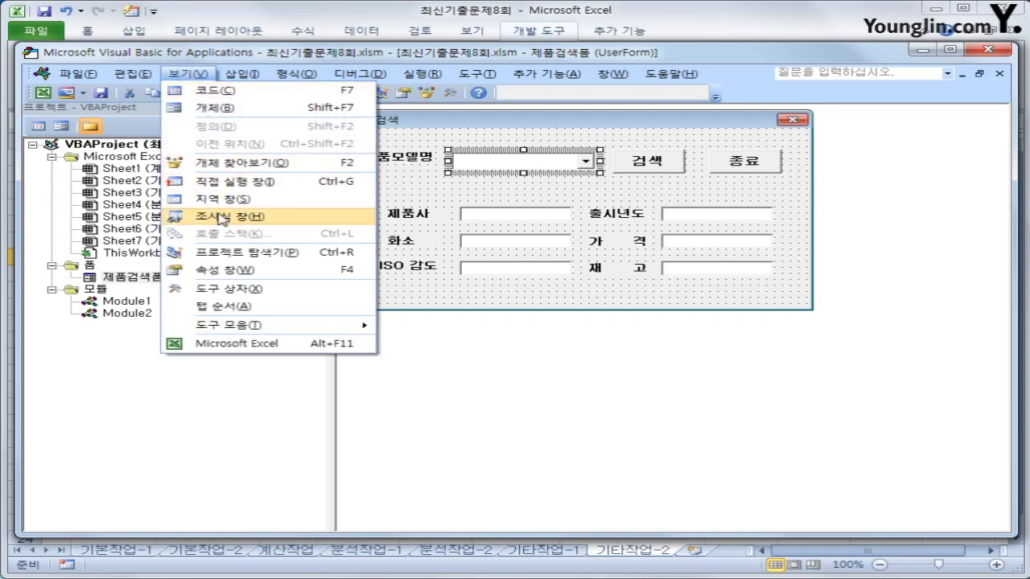
pyautogui.click(241, 271)
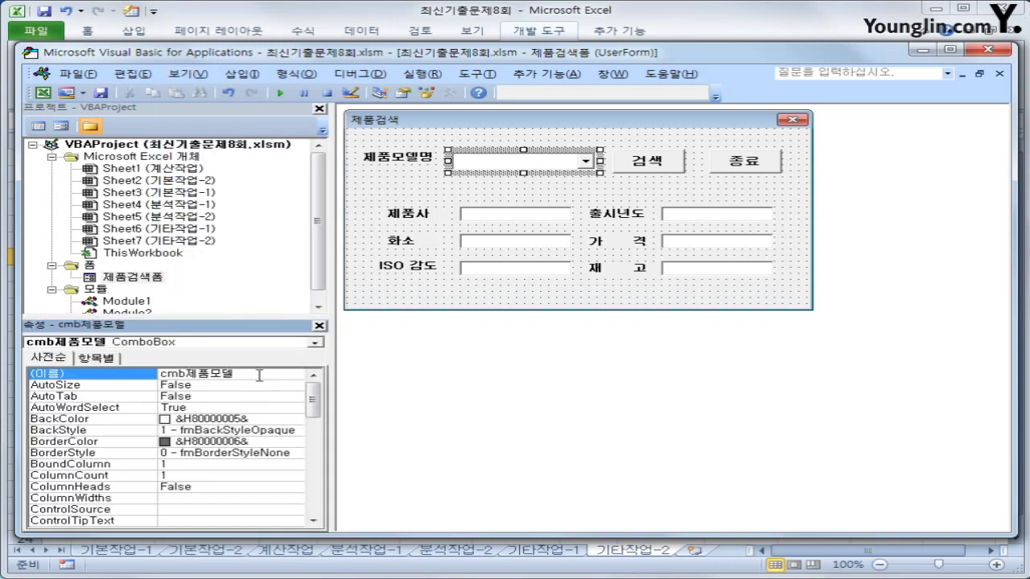
pyautogui.doubleClick(259, 376)
pyautogui.hotkey('ctrl', 'c')
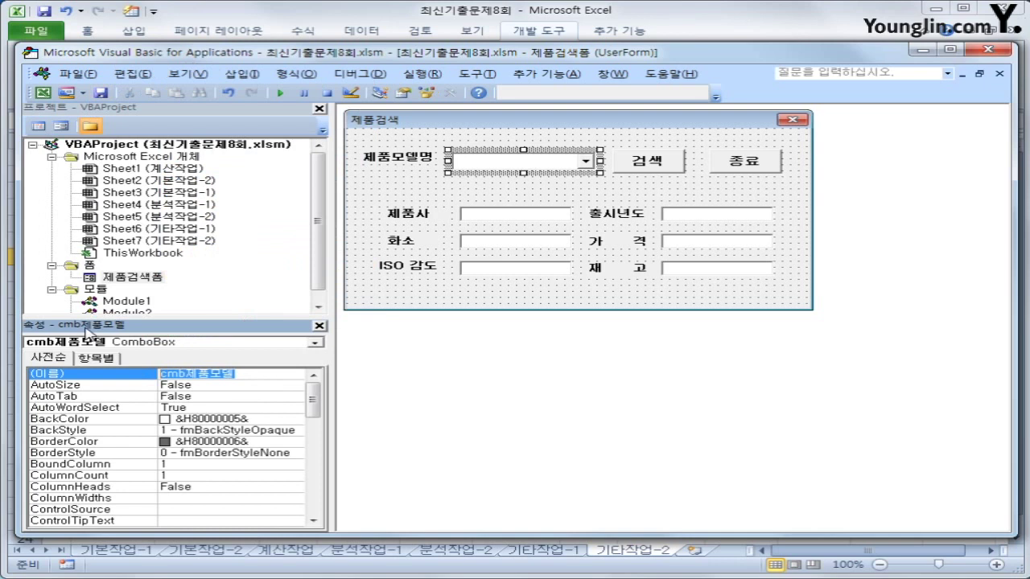
# Replace the combo box name in the form code's RowSource line with the copied name cmb제품모델.
pyautogui.click(37, 126)
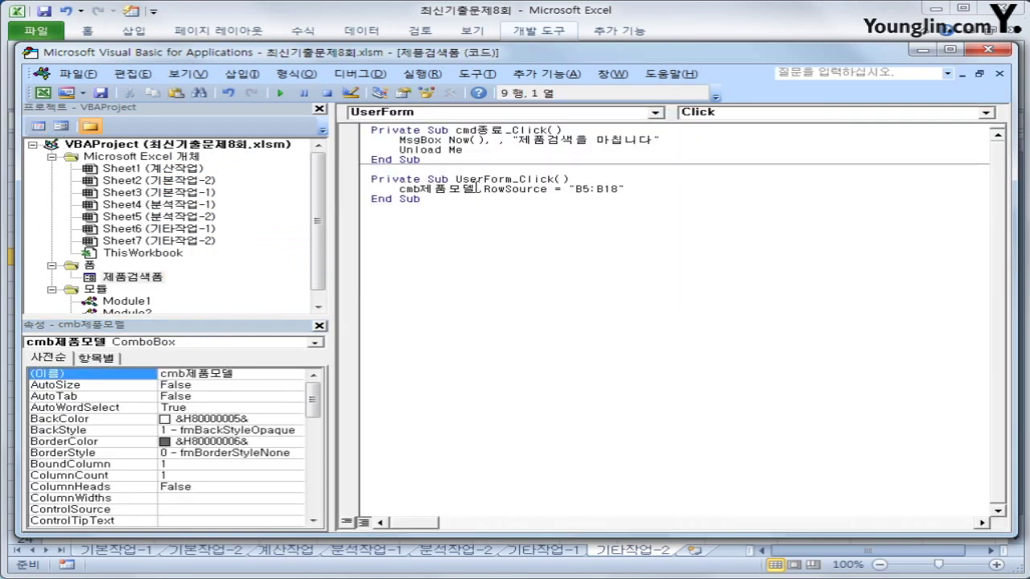
pyautogui.doubleClick(476, 188)
pyautogui.hotkey('ctrl', 'v')
pyautogui.click(549, 189)
# Move the cmb제품모델.RowSource = "B5:B18" line from UserForm_Click into a new UserForm_Initialize procedure and indent it.
pyautogui.moveTo(635, 190); pyautogui.dragTo(394, 193)
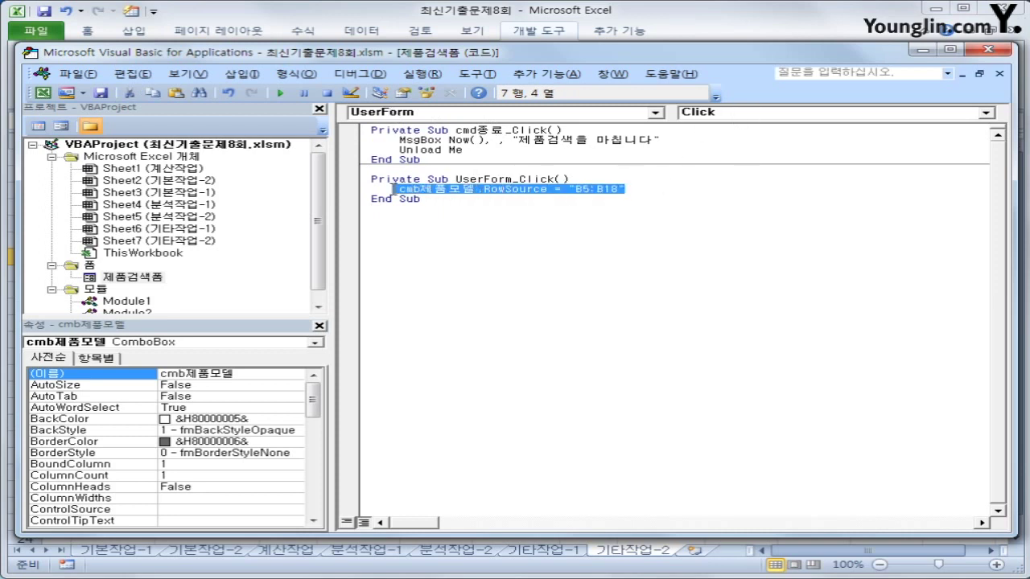
pyautogui.hotkey('ctrl', 'x')
pyautogui.click(722, 114)
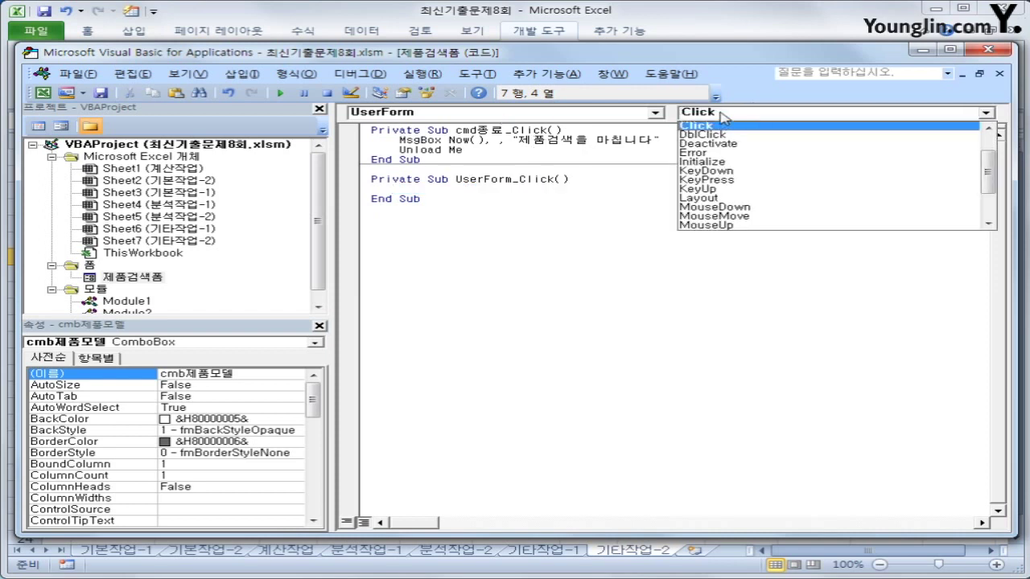
pyautogui.click(756, 162)
pyautogui.hotkey('ctrl', 'v')
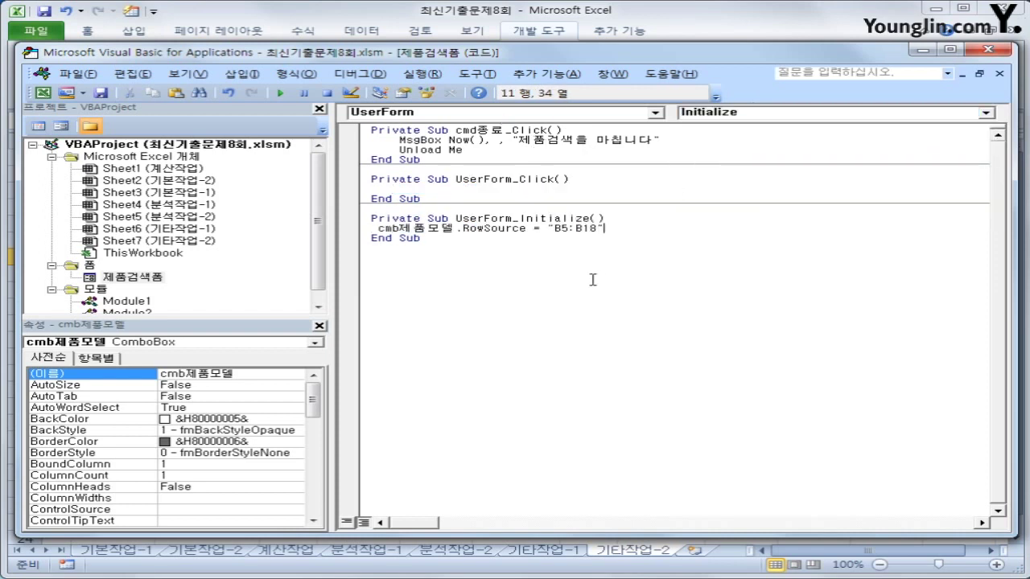
pyautogui.click(378, 228)
pyautogui.press('Tab')
pyautogui.click(653, 300)
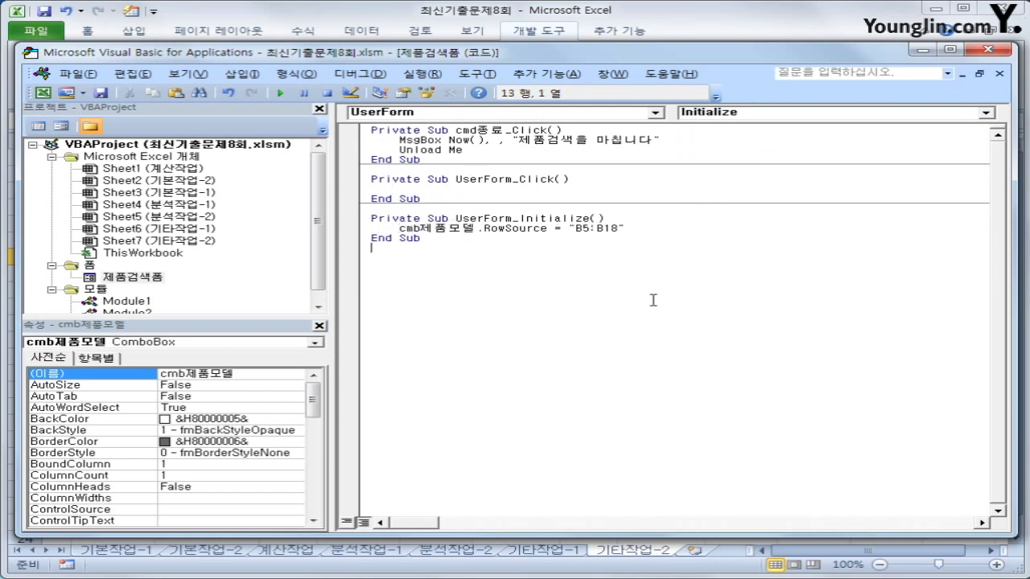
# Delete the empty UserForm_Click procedure.
pyautogui.click(448, 198)
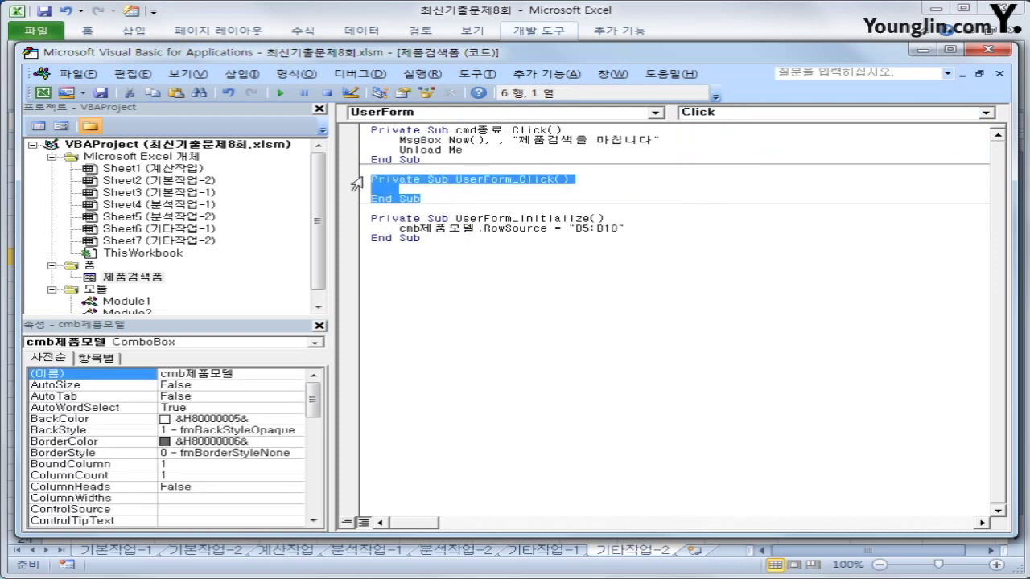
pyautogui.press('Delete')
pyautogui.click(558, 263)
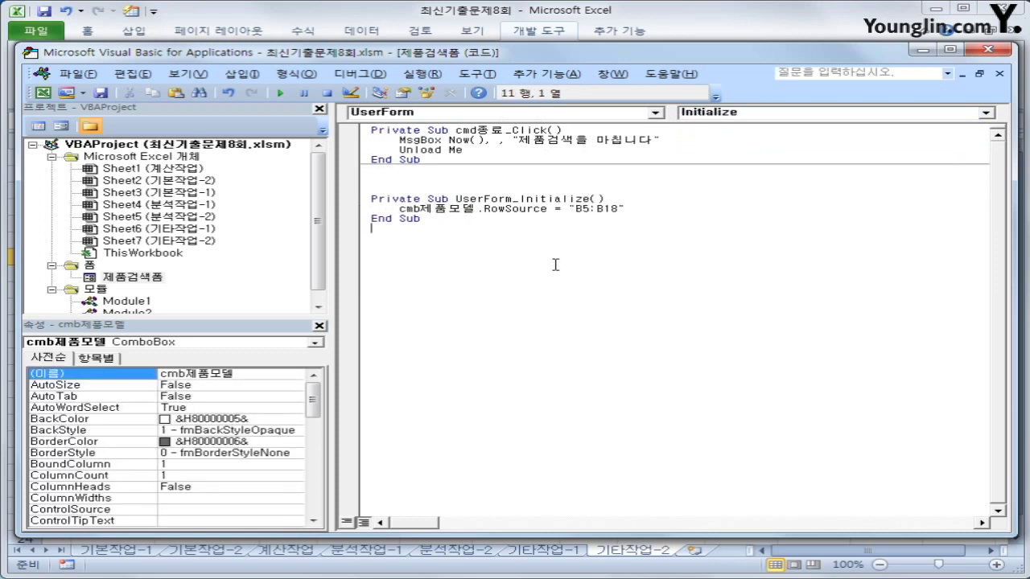
# Return to the 기타작업-2 sheet, test the 제품검색 form's 제품모델명 list, and exit with 종료, dismissing its message.
pyautogui.click(987, 52)
pyautogui.click(705, 341)
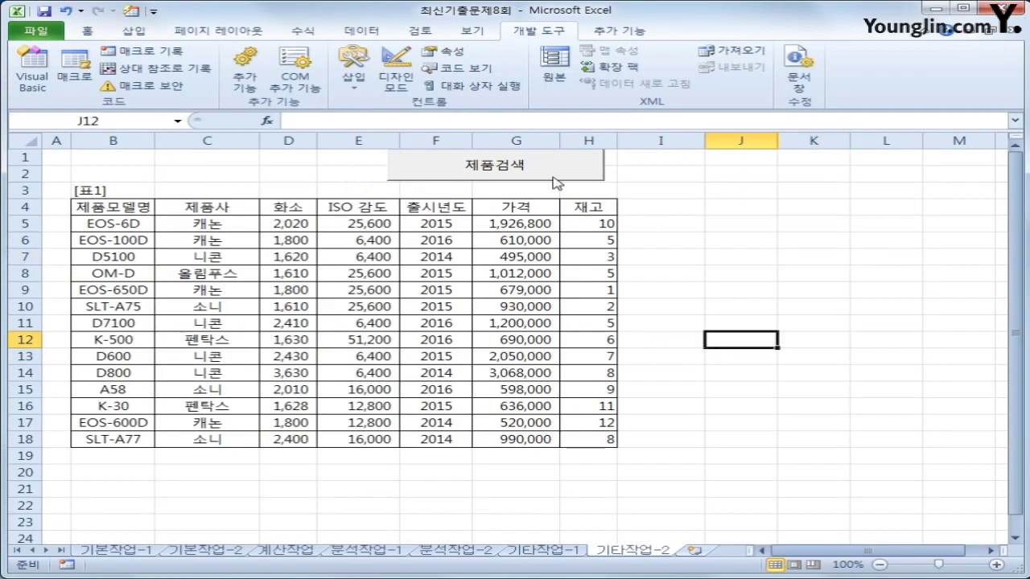
pyautogui.click(529, 168)
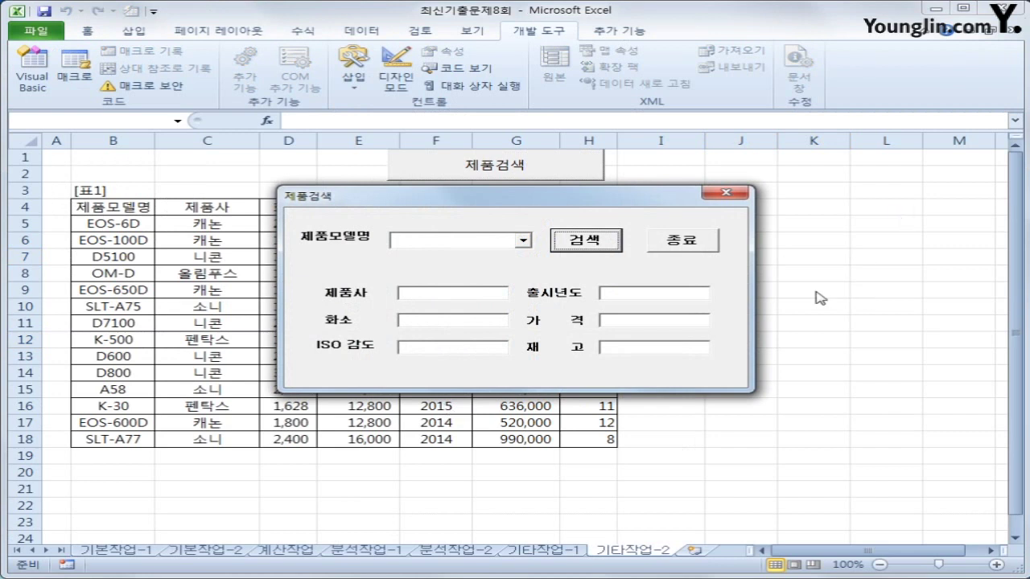
pyautogui.click(523, 240)
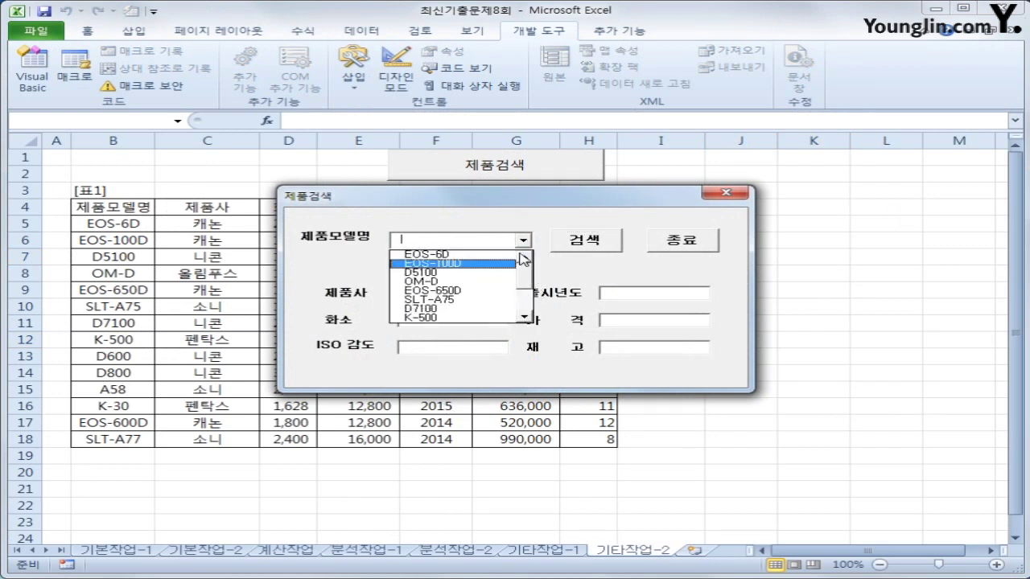
pyautogui.click(555, 224)
pyautogui.click(681, 240)
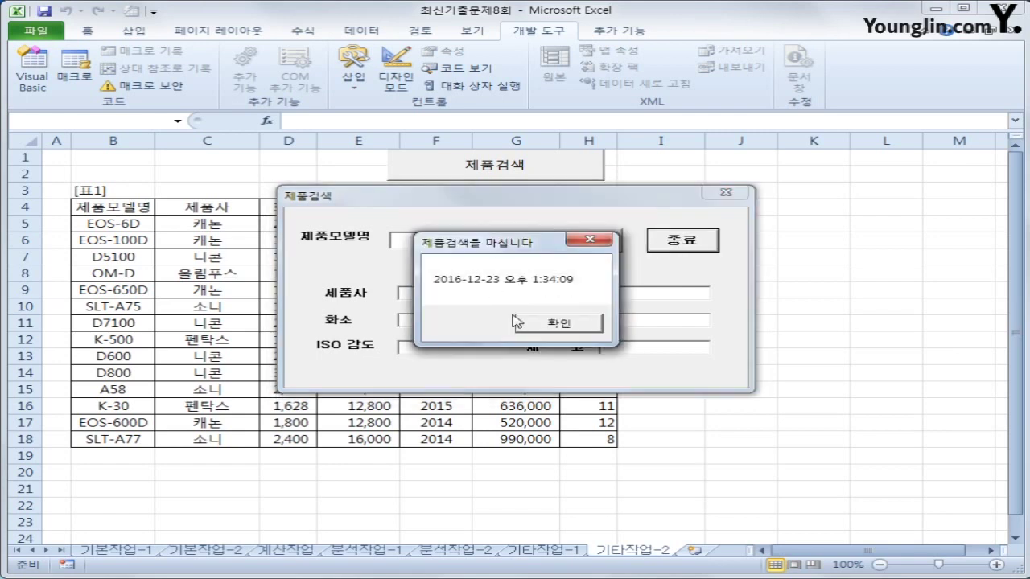
pyautogui.click(562, 331)
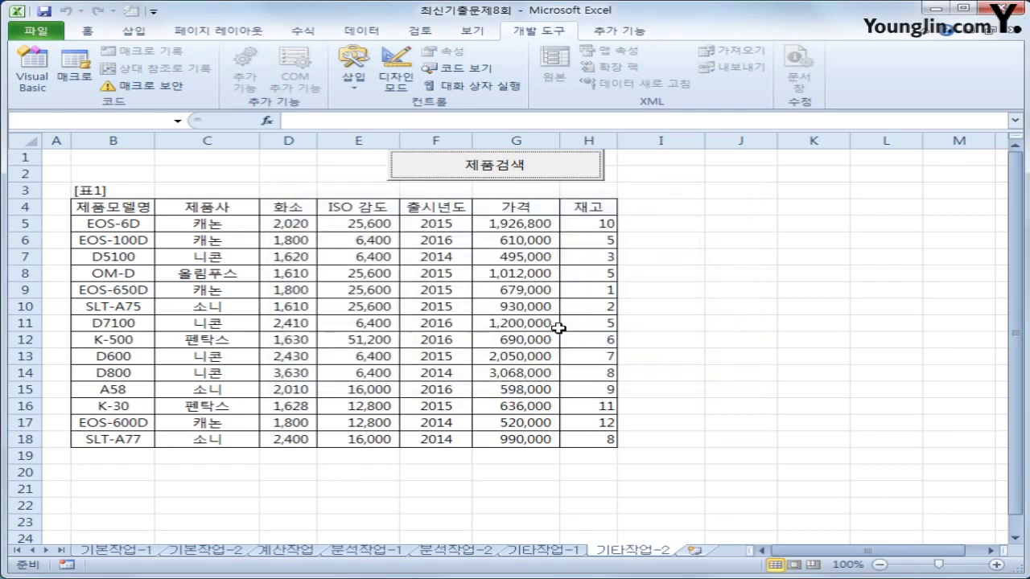
# Reopen the 제품검색 form, try choosing EOS-6D as the 제품모델명, and exit with 종료, dismissing its message.
pyautogui.click(552, 169)
pyautogui.moveTo(563, 211); pyautogui.dragTo(706, 252)
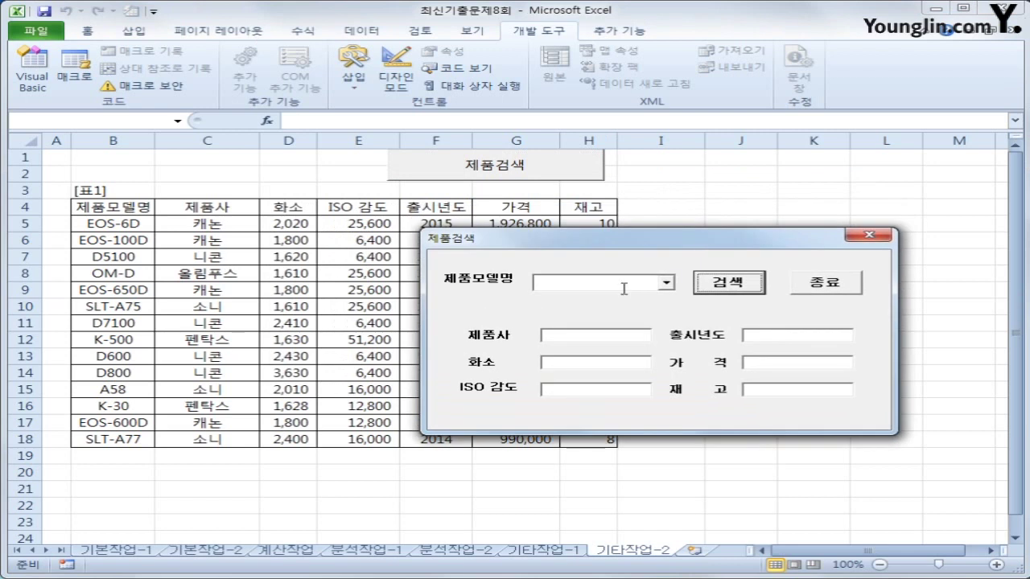
pyautogui.click(667, 283)
pyautogui.click(580, 296)
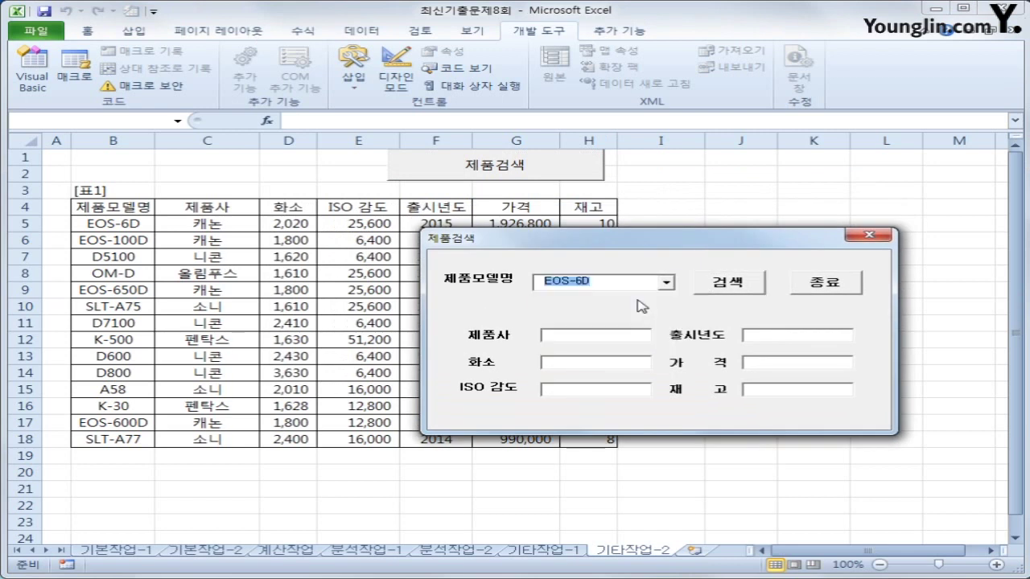
pyautogui.click(666, 283)
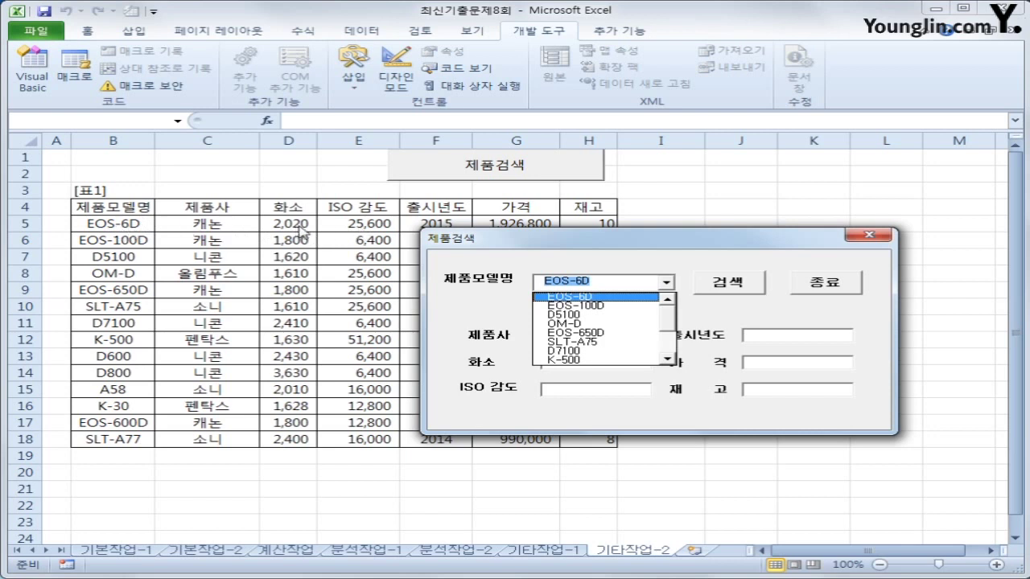
pyautogui.click(716, 263)
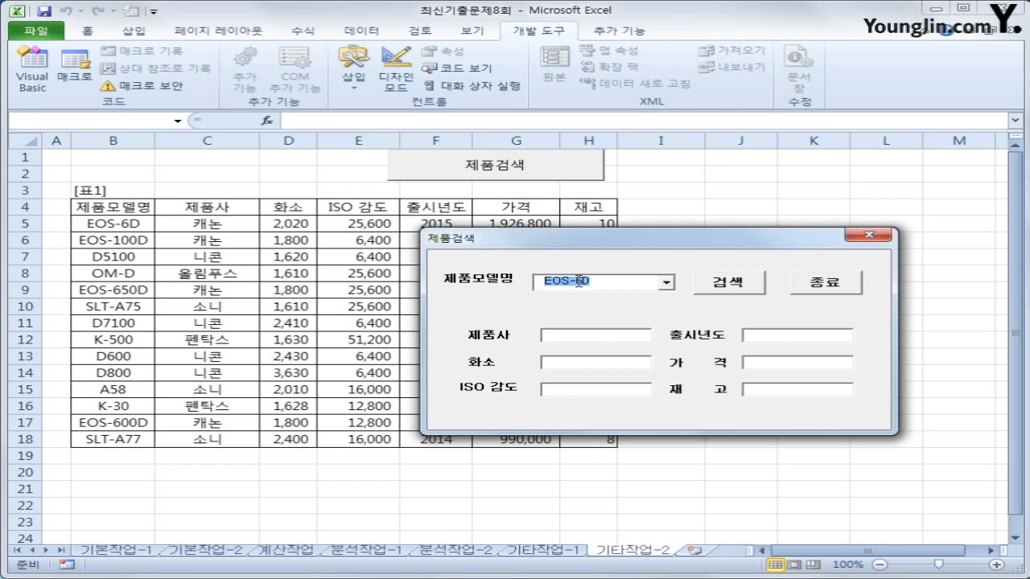
pyautogui.click(568, 338)
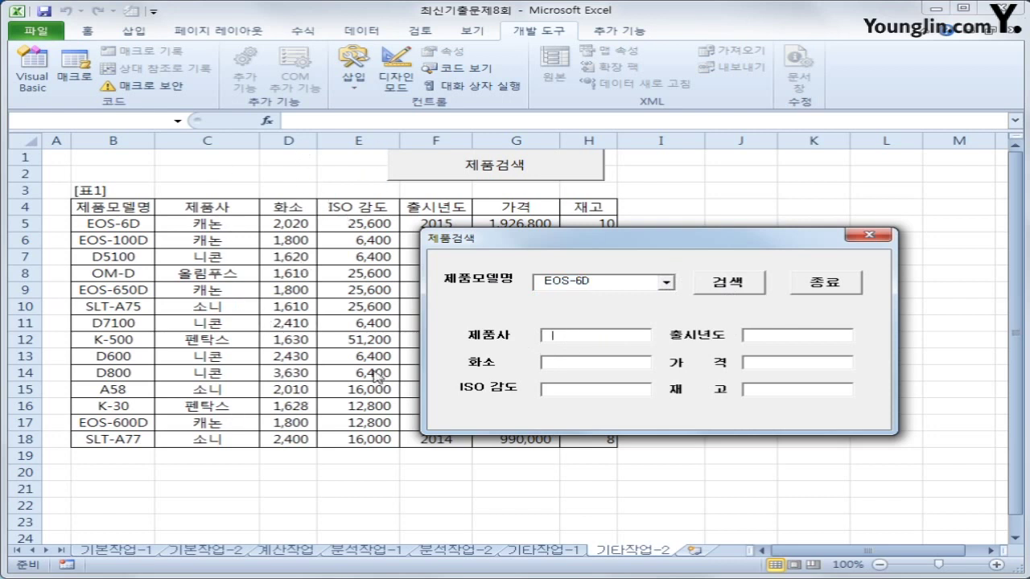
pyautogui.click(851, 285)
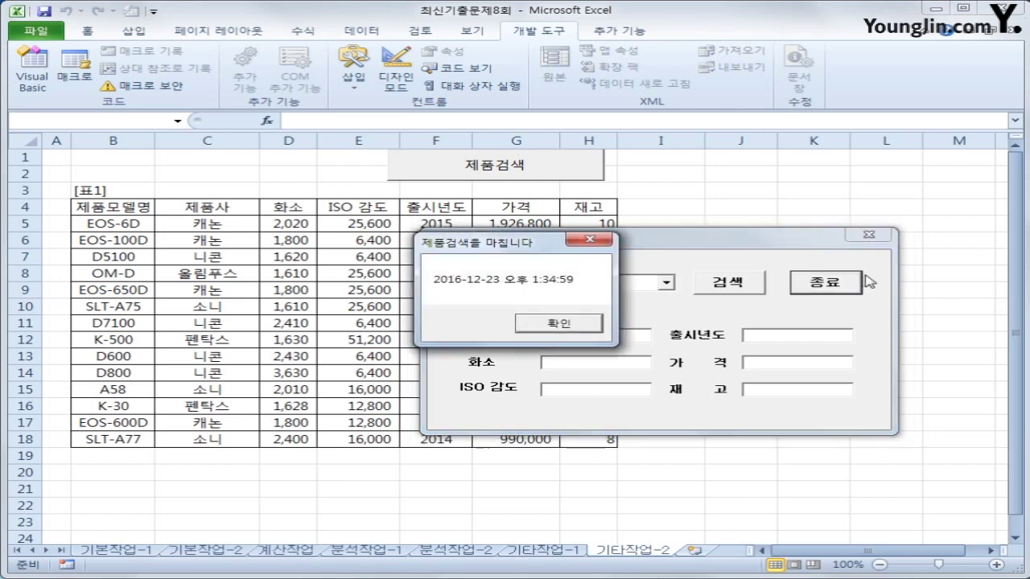
pyautogui.click(595, 325)
# Create an empty cmd검색_Click procedure in the 제품검색폼 code.
pyautogui.click(32, 72)
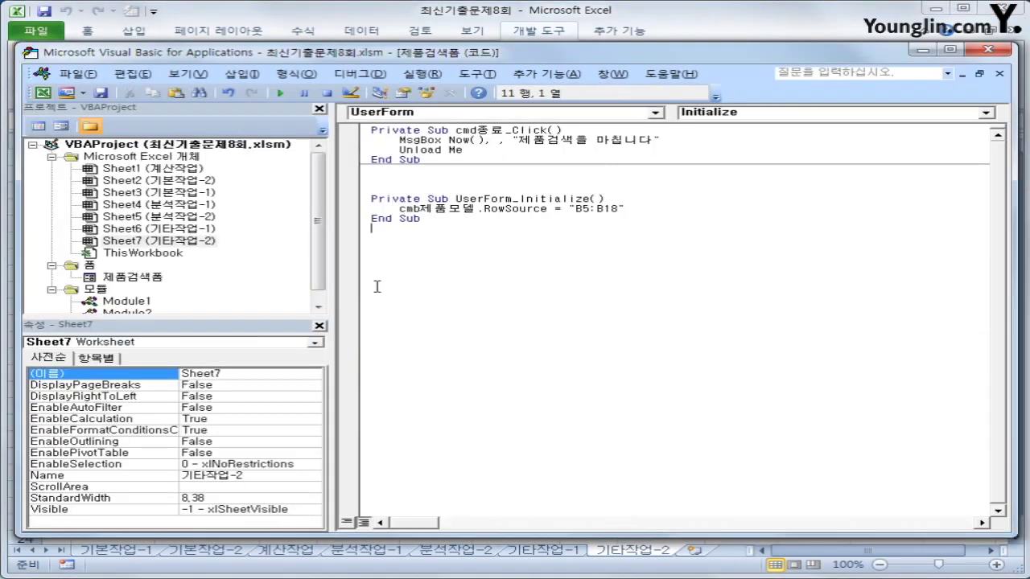
pyautogui.click(448, 115)
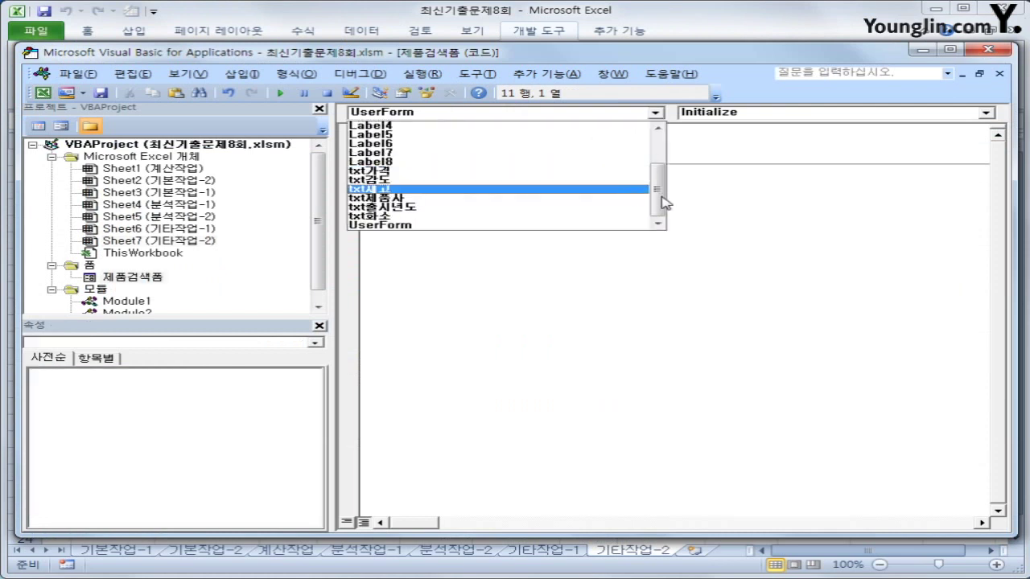
pyautogui.moveTo(662, 198); pyautogui.dragTo(662, 142)
pyautogui.click(537, 152)
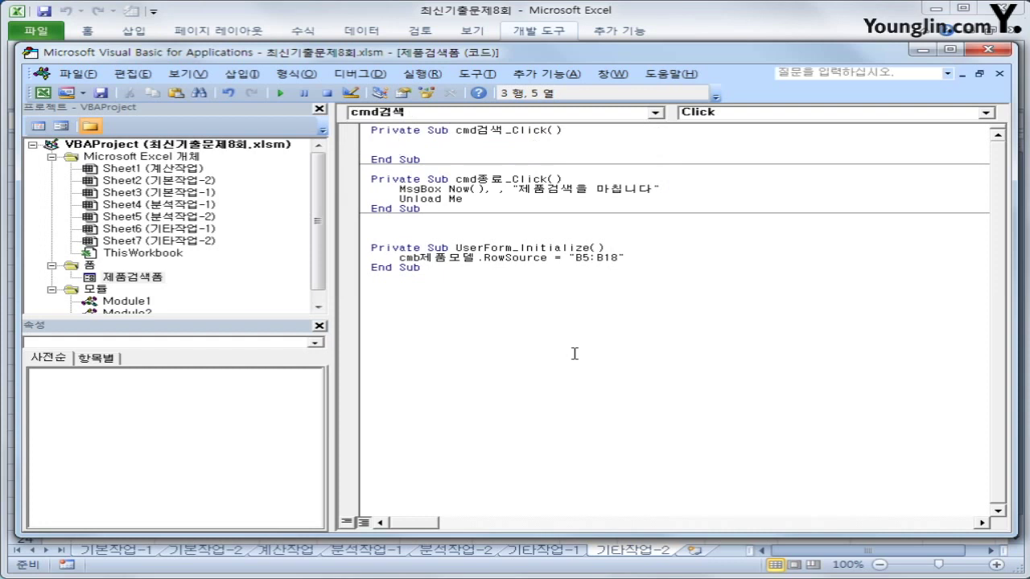
# Add the line iRow = cmb제품모델.ListIndex + 5 to cmd검색_Click, followed by a blank line.
pyautogui.write('iRow = cmb제품ㅁ')
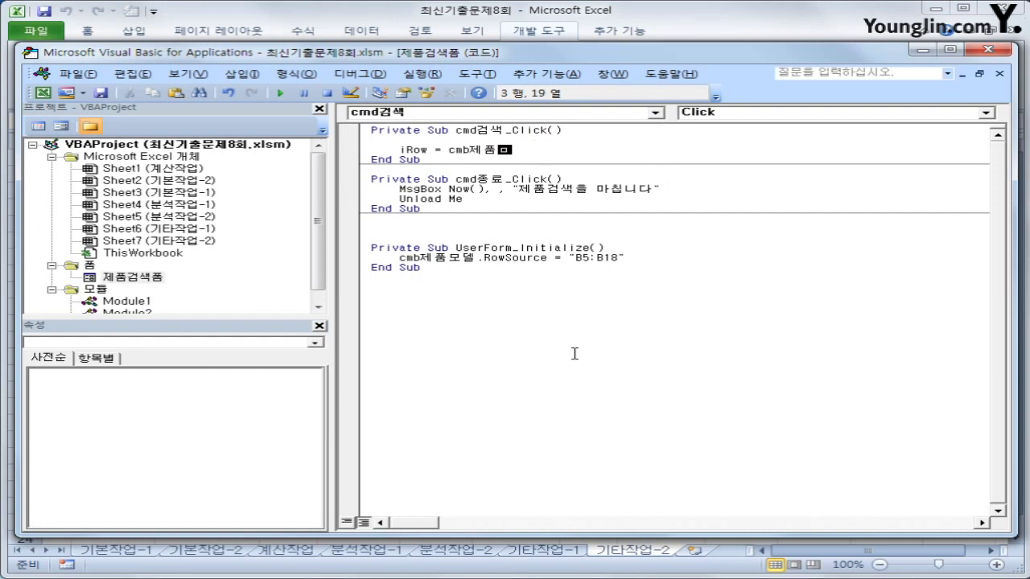
pyautogui.write('모델.')
pyautogui.write('lis')
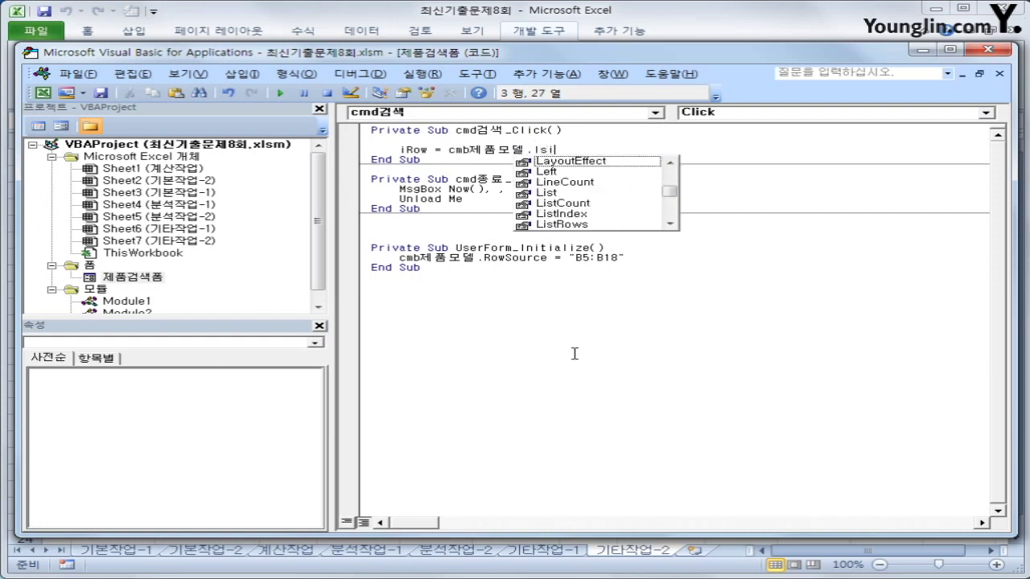
pyautogui.write('tIndex +')
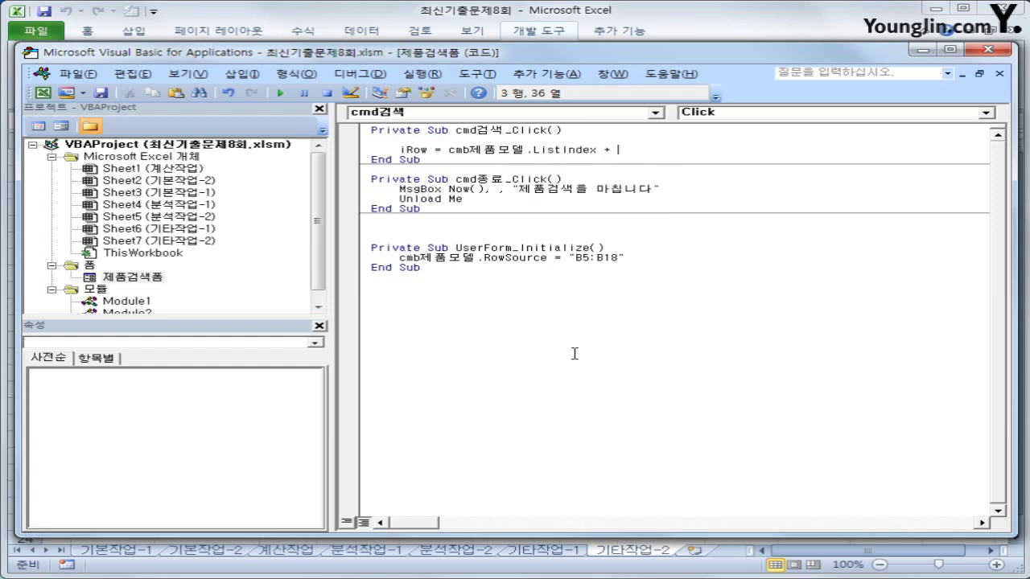
pyautogui.write(' 5')
pyautogui.press('Return')
pyautogui.press('Return')
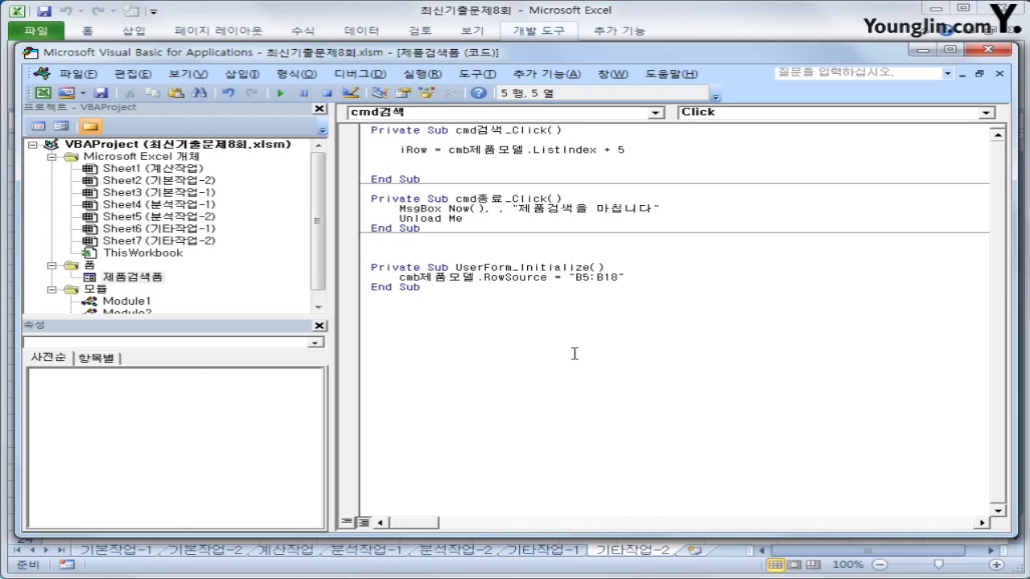
# Add the line txt제품사 = Cells(iRow, 3) to the cmd검색_Click procedure.
pyautogui.write('txt제품')
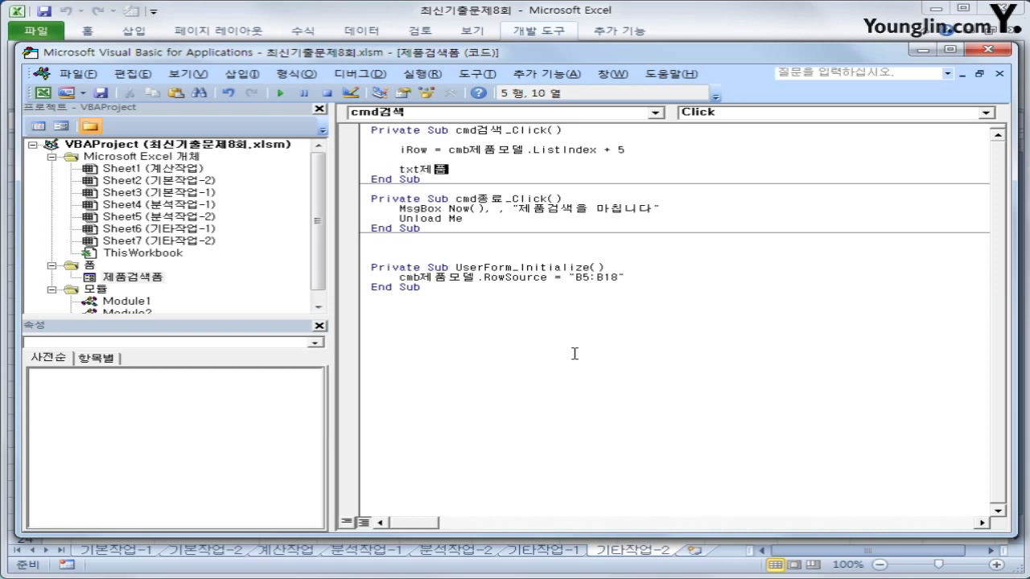
pyautogui.write('사 = cells(iRow,')
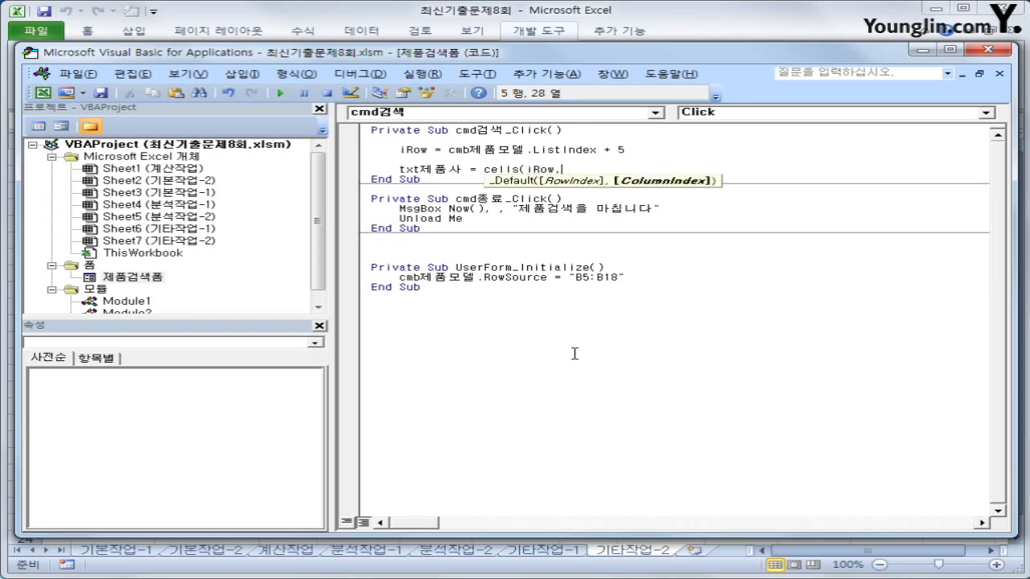
pyautogui.write(' 2')
pyautogui.press('BackSpace')
pyautogui.write('3')
pyautogui.press('Return')
# Duplicate the txt제품사 line in cmd검색_Click directly below it and edit the copy to txt화소 = Cells(iRow, 4).
pyautogui.press('Up')
pyautogui.hotkey('shift', 'End')
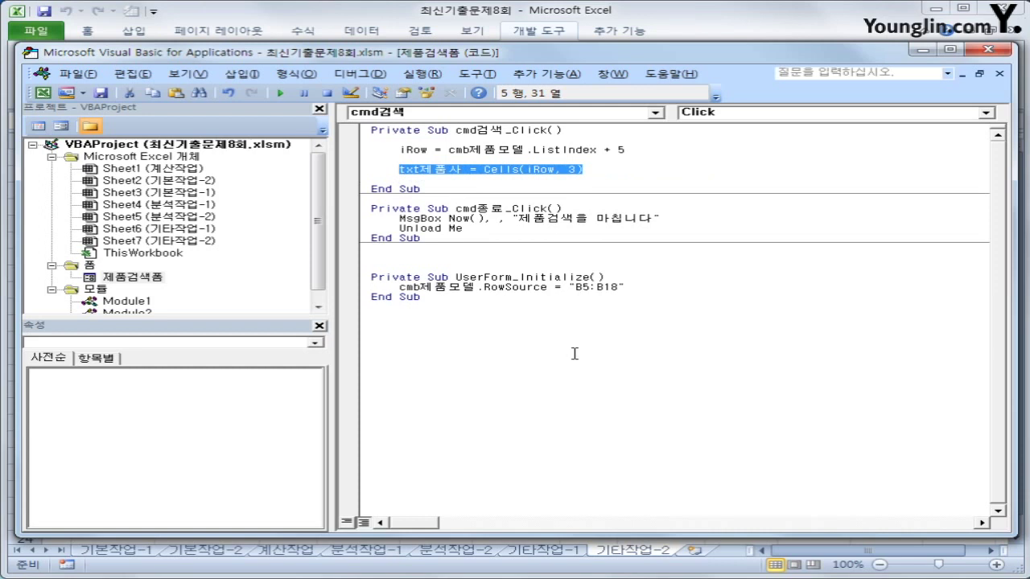
pyautogui.hotkey('ctrl', 'c')
pyautogui.press('Down')
pyautogui.hotkey('ctrl', 'v')
pyautogui.press('Left')
pyautogui.press('Left')
pyautogui.press('Left')
pyautogui.press('Left')
pyautogui.press('Left')
pyautogui.press('Left')
pyautogui.press('Left')
pyautogui.press('Left')
pyautogui.press('Left')
pyautogui.press('Left')
pyautogui.press('Left')
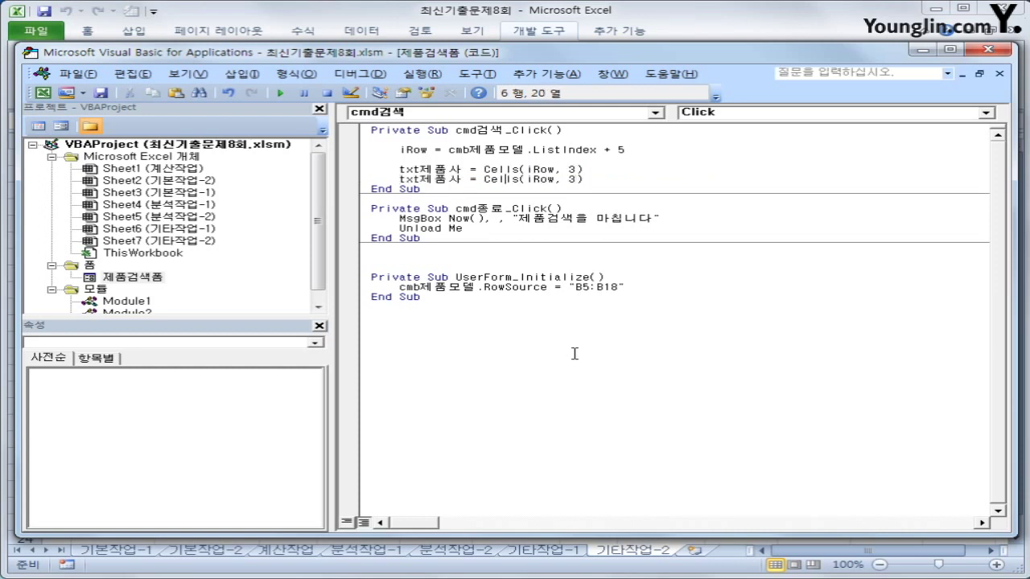
pyautogui.press('Left')
pyautogui.press('Left')
pyautogui.press('Left')
pyautogui.press('Left')
pyautogui.press('Left')
pyautogui.press('Left')
pyautogui.press('Left')
pyautogui.press('Left')
pyautogui.press('Left')
pyautogui.press('Left')
pyautogui.press('Left')
pyautogui.press('Left')
pyautogui.press('Left')
pyautogui.hotkey('shift', 'Right')
pyautogui.hotkey('shift', 'Right')
pyautogui.hotkey('shift', 'Right')
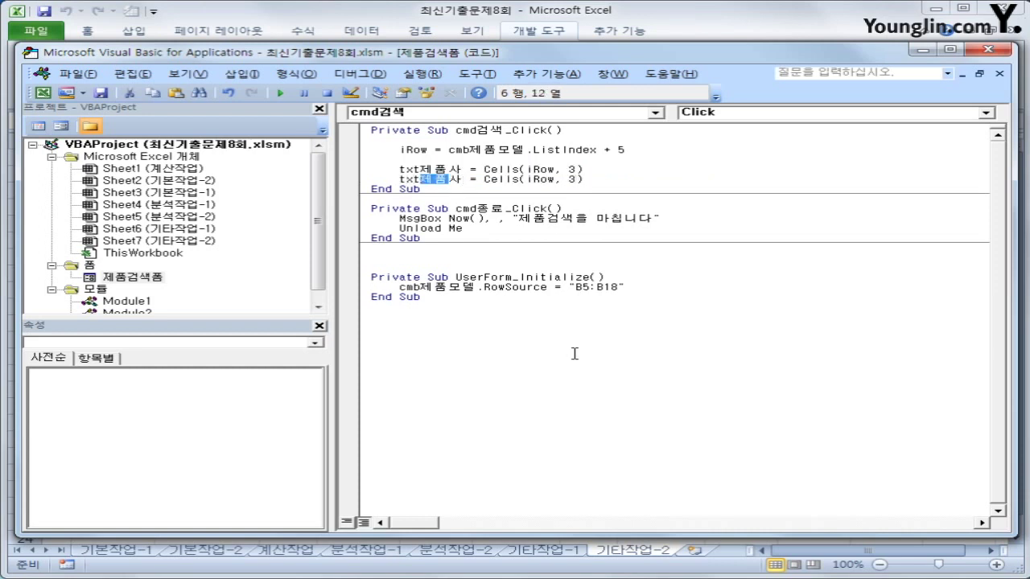
pyautogui.write('화소')
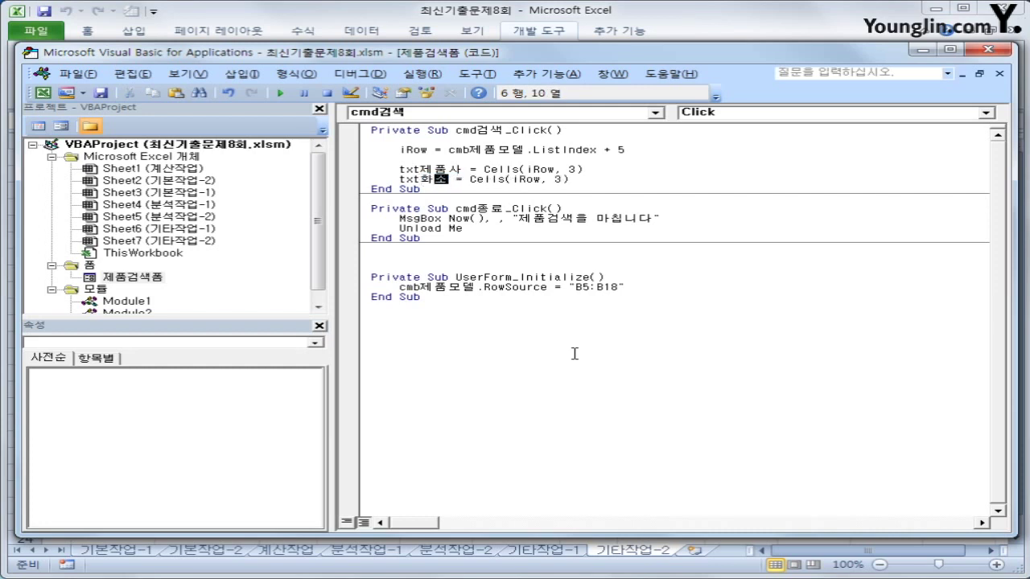
pyautogui.write('4')
pyautogui.press('Delete')
# Insert another copy of the txt제품사 assignment below the txt화소 line and edit it to txt감도 = Cells(iRow, 5).
pyautogui.press('End')
pyautogui.press('Return')
pyautogui.hotkey('ctrl', 'v')
pyautogui.press('Left')
pyautogui.press('Left')
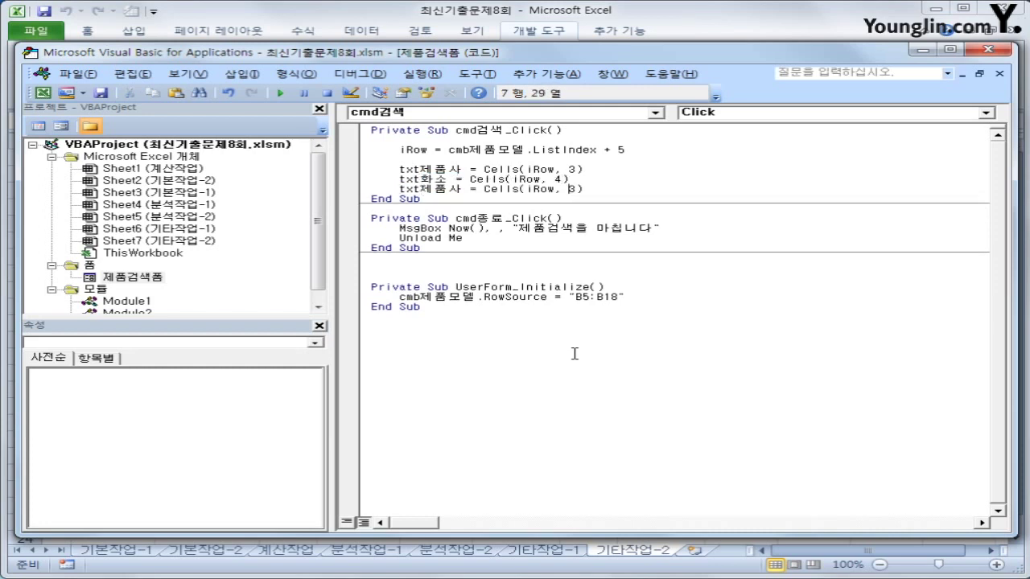
pyautogui.write('5')
pyautogui.press('Delete')
pyautogui.press('Left')
pyautogui.press('Left')
pyautogui.press('Left')
pyautogui.press('Left')
pyautogui.press('Left')
pyautogui.press('Left')
pyautogui.press('Left')
pyautogui.press('Left')
pyautogui.press('Left')
pyautogui.press('Left')
pyautogui.press('Left')
pyautogui.press('Left')
pyautogui.press('Left')
pyautogui.press('Left')
pyautogui.press('Left')
pyautogui.hotkey('shift', 'Left')
pyautogui.hotkey('shift', 'Left')
pyautogui.hotkey('shift', 'Left')
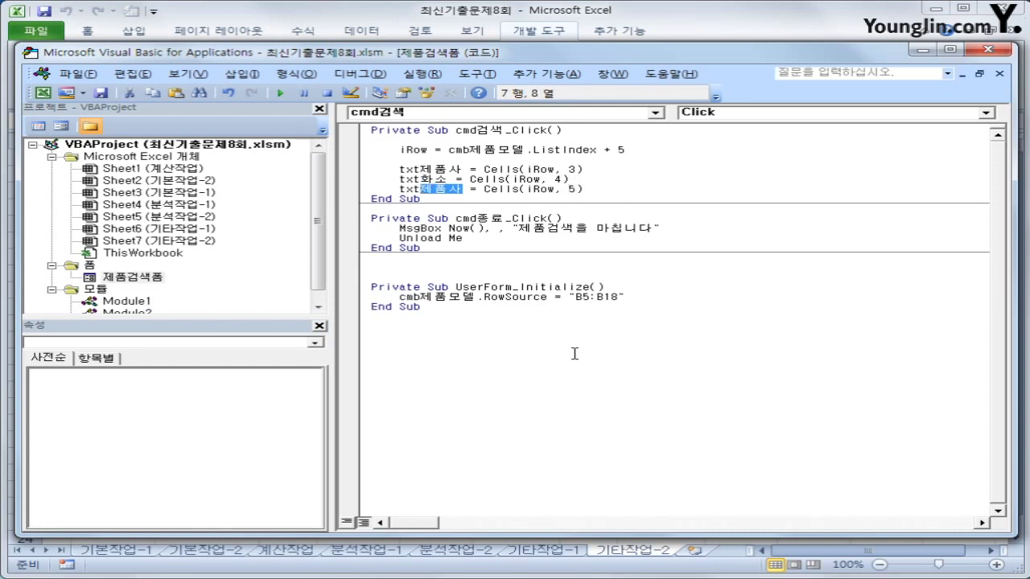
pyautogui.write('감도')
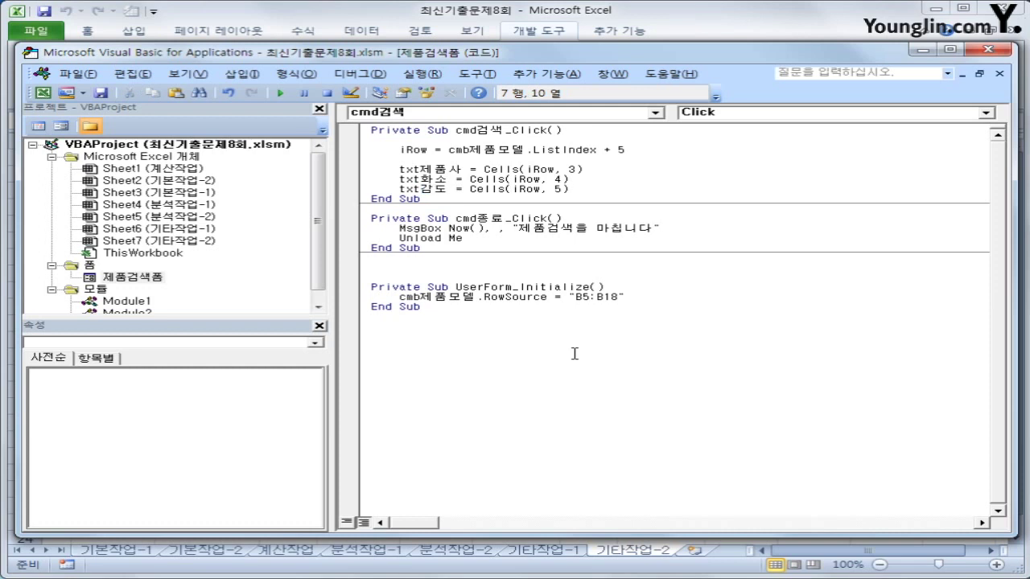
# Insert another copy of the txt제품사 assignment below the txt감도 line and edit it to txt출시년도 = Cells(iRow, 6).
pyautogui.press('End')
pyautogui.press('Return')
pyautogui.hotkey('ctrl', 'v')
pyautogui.press('Left')
pyautogui.press('Left')
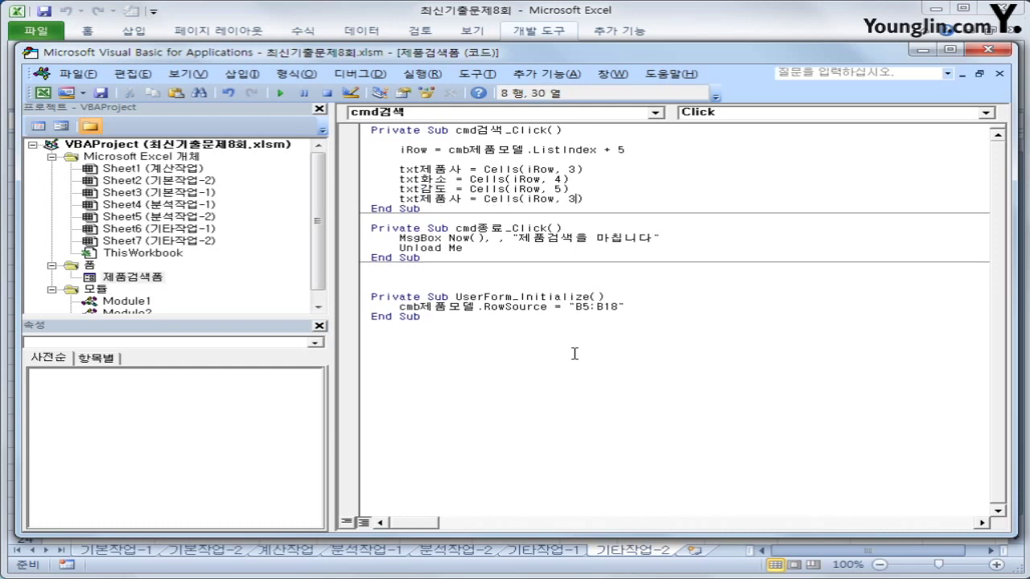
pyautogui.press('Delete')
pyautogui.write('6')
pyautogui.hotkey('ctrl', 'Left')
pyautogui.hotkey('ctrl', 'Left')
pyautogui.hotkey('ctrl', 'Left')
pyautogui.hotkey('ctrl', 'Left')
pyautogui.hotkey('ctrl', 'Left')
pyautogui.hotkey('ctrl', 'Left')
pyautogui.hotkey('ctrl', 'Left')
pyautogui.write('출시년ㄷ')
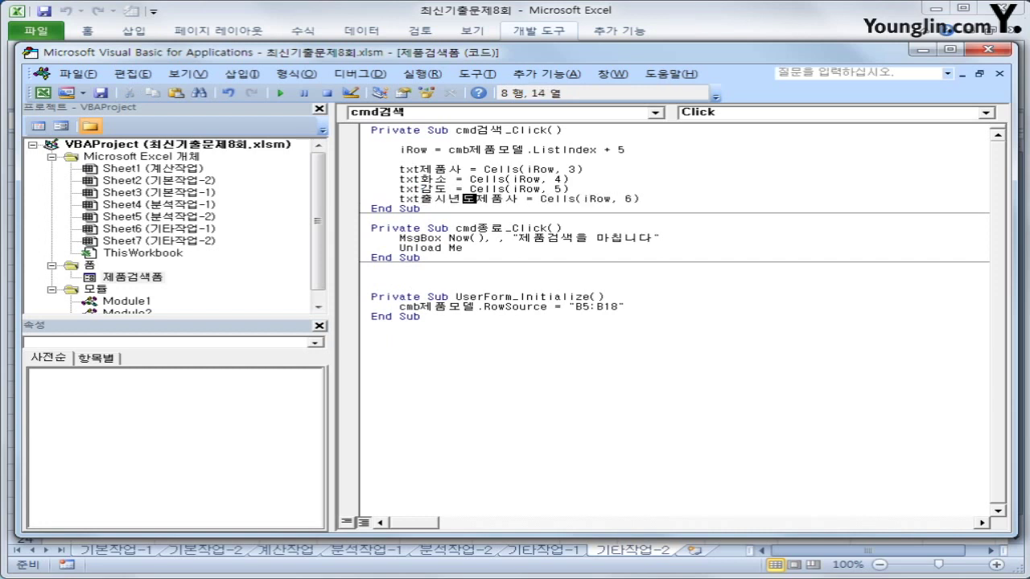
pyautogui.press('Delete')
pyautogui.press('Delete')
pyautogui.press('Delete')
# Insert another copy of the txt제품사 assignment below the txt출시년도 line and edit it to txt가격 = Cells(iRow, 7).
pyautogui.press('End')
pyautogui.press('Return')
pyautogui.hotkey('ctrl', 'v')
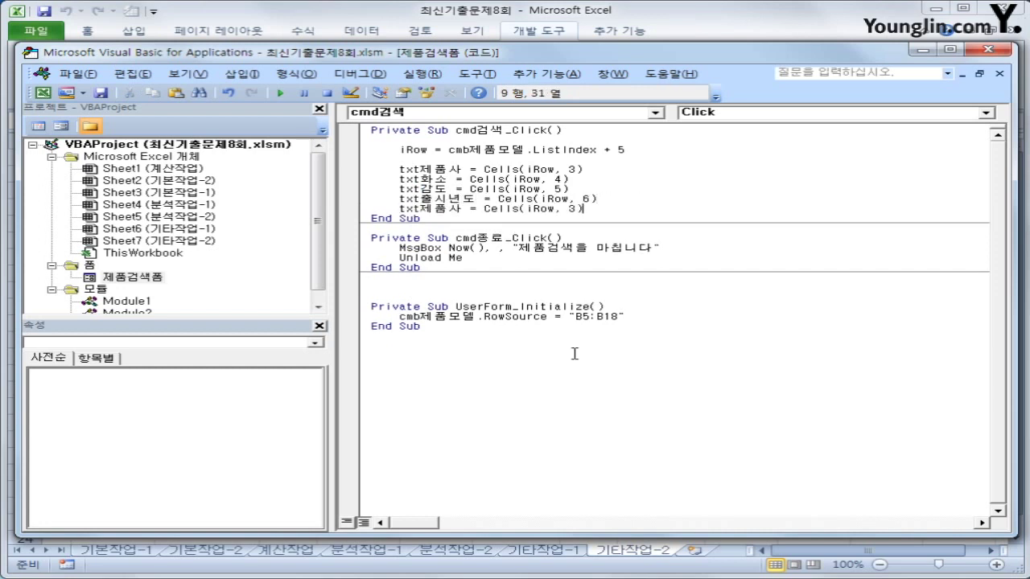
pyautogui.hotkey('ctrl', 'Left')
pyautogui.hotkey('ctrl', 'Left')
pyautogui.hotkey('ctrl', 'Left')
pyautogui.hotkey('ctrl', 'Left')
pyautogui.hotkey('ctrl', 'Left')
pyautogui.hotkey('ctrl', 'Left')
pyautogui.hotkey('ctrl', 'Left')
pyautogui.hotkey('ctrl', 'Left')
pyautogui.write('가격')
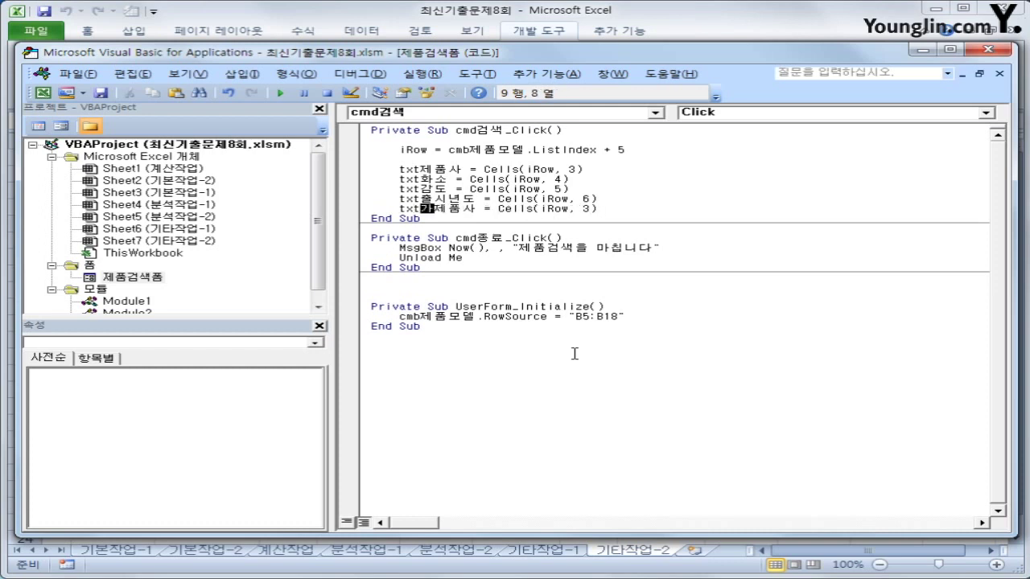
pyautogui.press('Delete')
pyautogui.press('Delete')
pyautogui.press('Delete')
pyautogui.press('End')
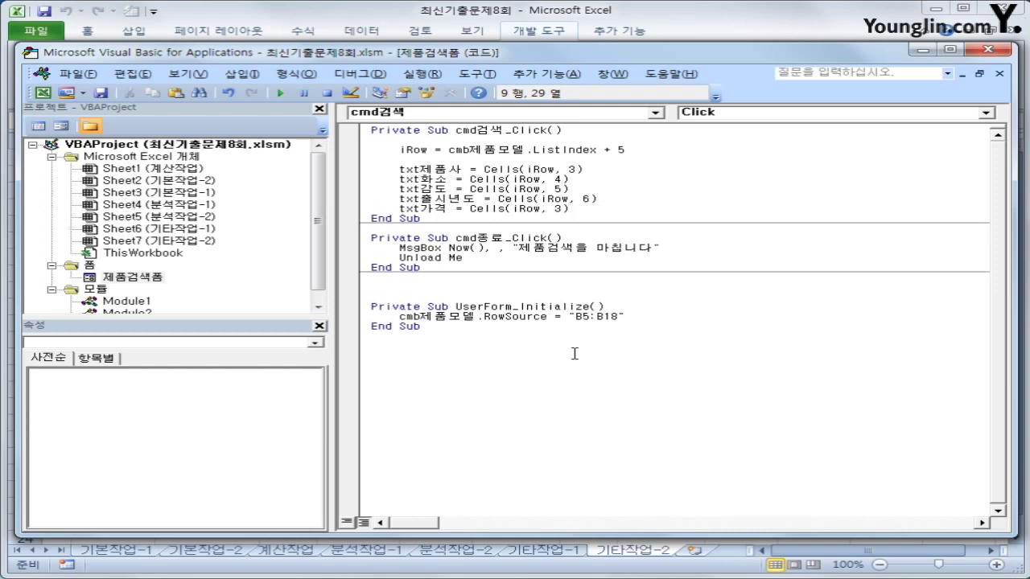
pyautogui.press('Left')
pyautogui.write('7')
pyautogui.press('Delete')
# Wrap the Cells(iRow, 7) value of txt가격 in a Format function with the format "#,##0원".
pyautogui.press('Left')
pyautogui.press('Left')
pyautogui.press('Left')
pyautogui.press('Left')
pyautogui.press('Left')
pyautogui.press('Left')
pyautogui.press('Left')
pyautogui.write('format(')
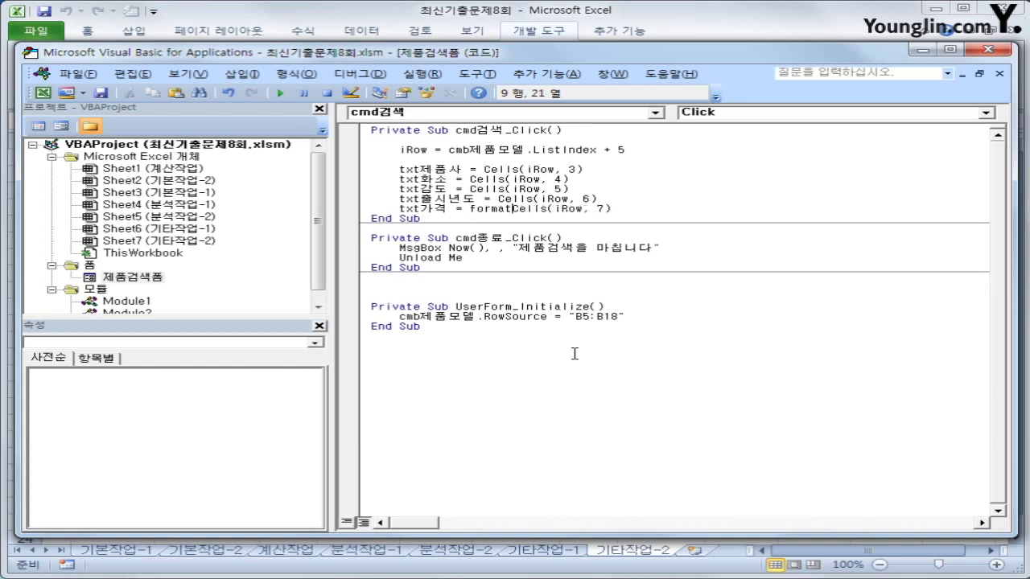
pyautogui.press('End')
pyautogui.write(',')
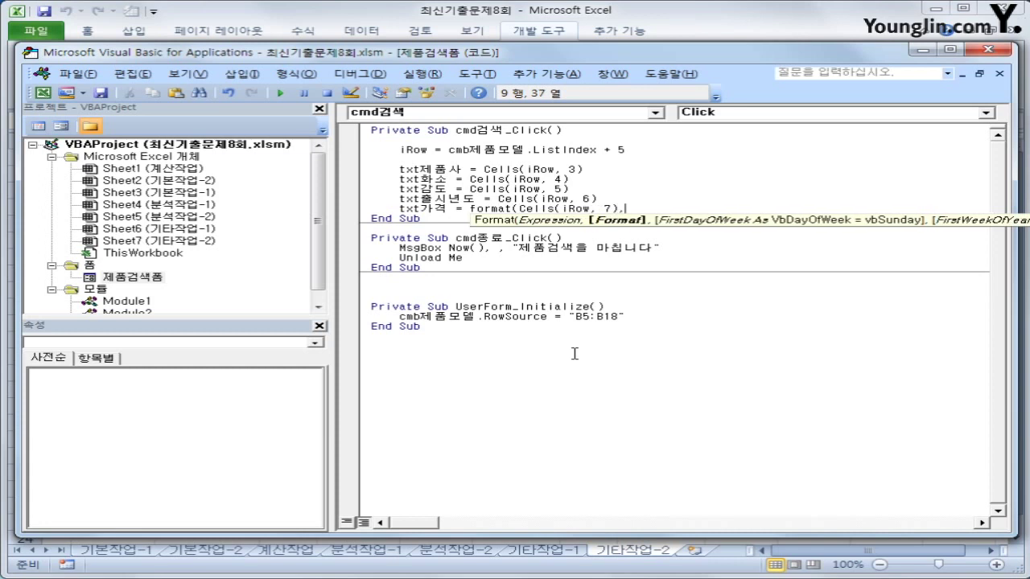
pyautogui.write('"#,###')
pyautogui.press('BackSpace')
pyautogui.write('0')
pyautogui.write('원"')
pyautogui.write(')')
# Insert another copy of the txt제품사 assignment below the txt가격 line, edit it to txt재고 = Cells(iRow, 8), and add a blank line after it.
pyautogui.press('Return')
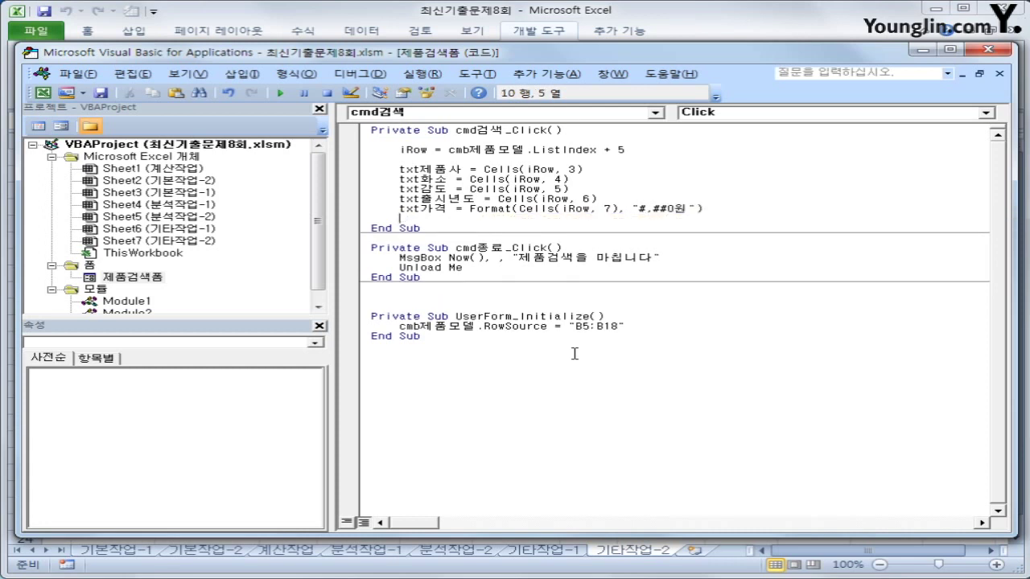
pyautogui.hotkey('ctrl', 'v')
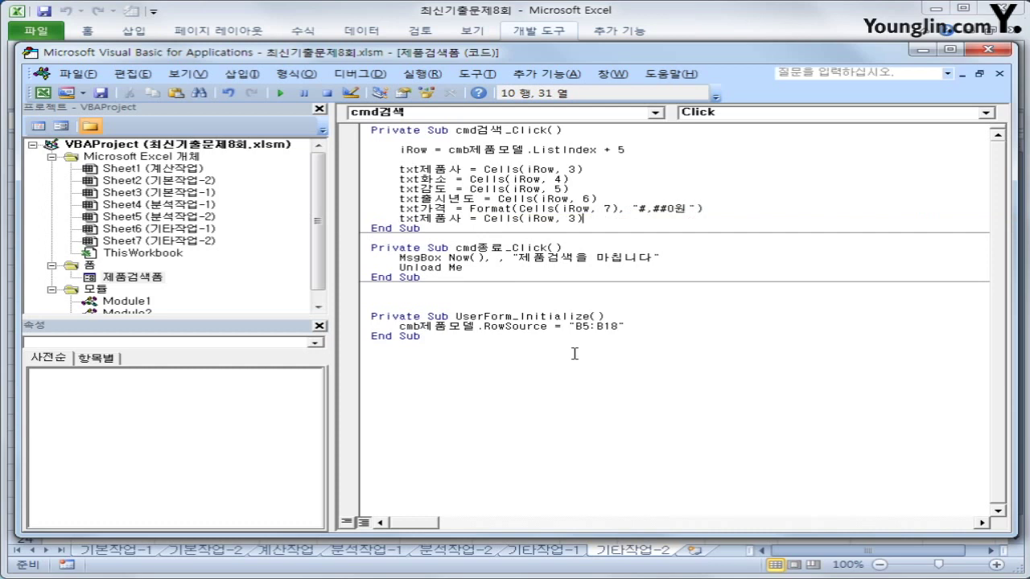
pyautogui.press('Left')
pyautogui.press('Left')
pyautogui.hotkey('shift', 'Right')
pyautogui.write('8')
pyautogui.press('Left')
pyautogui.press('Left')
pyautogui.press('Left')
pyautogui.press('Left')
pyautogui.press('Left')
pyautogui.press('Left')
pyautogui.press('Left')
pyautogui.press('Left')
pyautogui.press('Left')
pyautogui.press('Left')
pyautogui.press('Left')
pyautogui.press('Left')
pyautogui.press('Left')
pyautogui.press('Left')
pyautogui.press('Left')
pyautogui.press('Left')
pyautogui.press('Left')
pyautogui.press('Left')
pyautogui.hotkey('shift', 'Right')
pyautogui.hotkey('shift', 'Right')
pyautogui.hotkey('shift', 'Right')
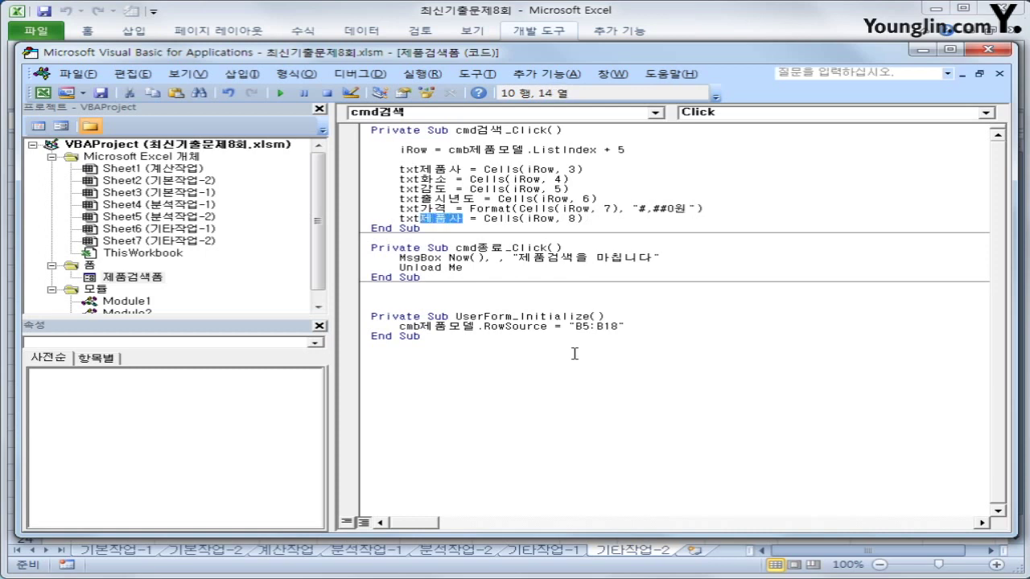
pyautogui.write('재고')
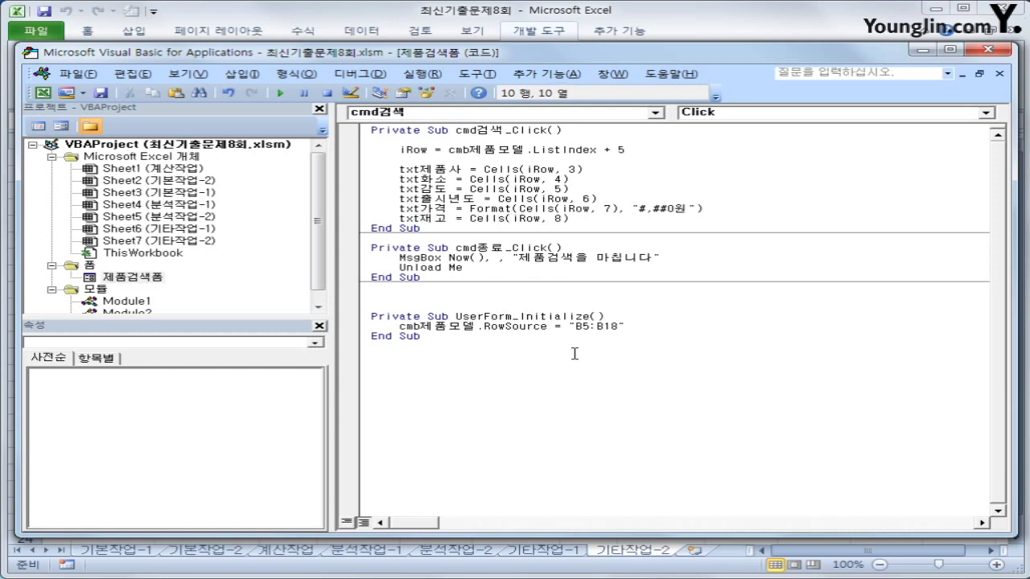
pyautogui.press('Return')
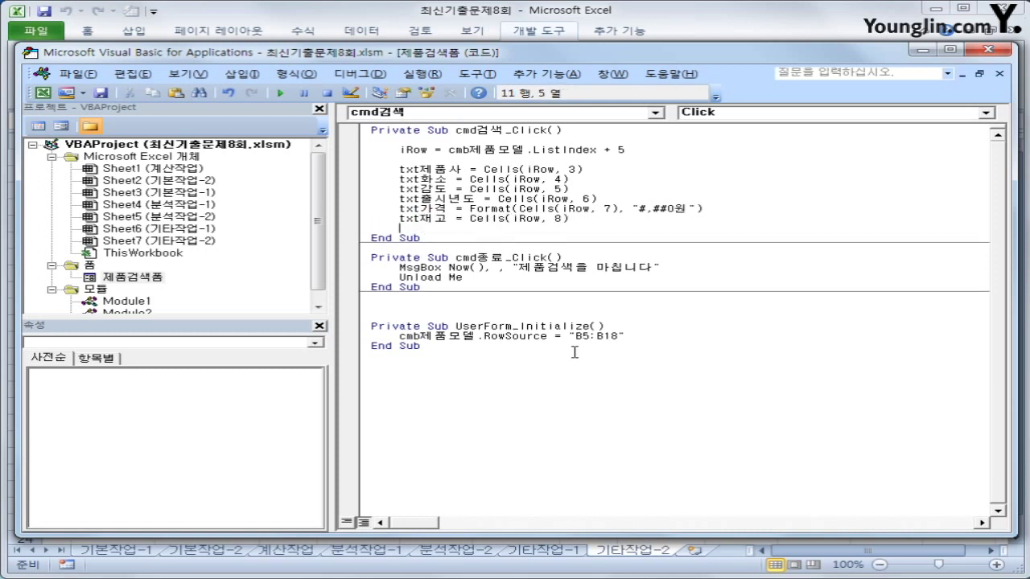
# Close the code editor, open the 제품검색 form from the worksheet, and search for model EOS-6D.
pyautogui.click(991, 49)
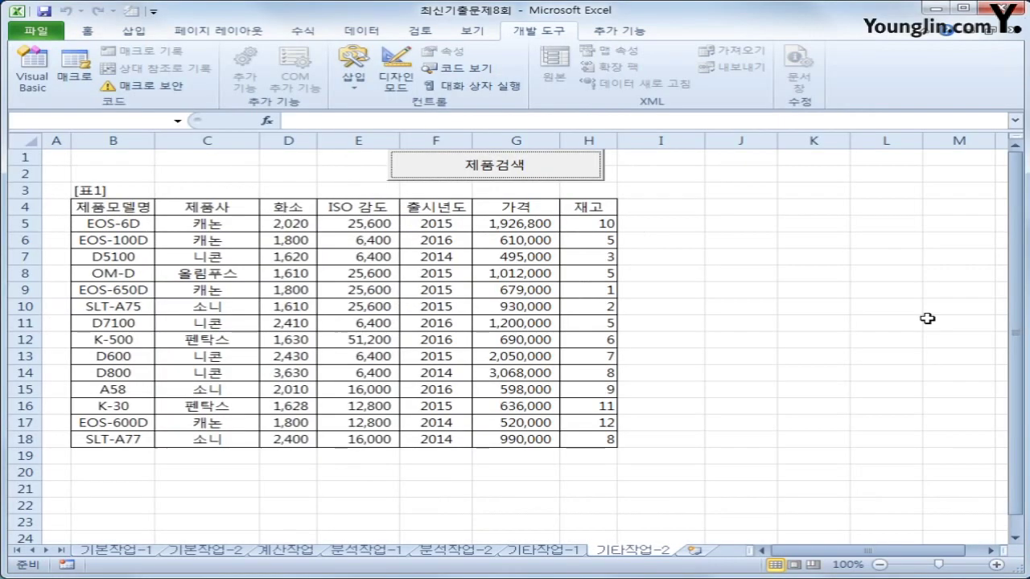
pyautogui.click(567, 171)
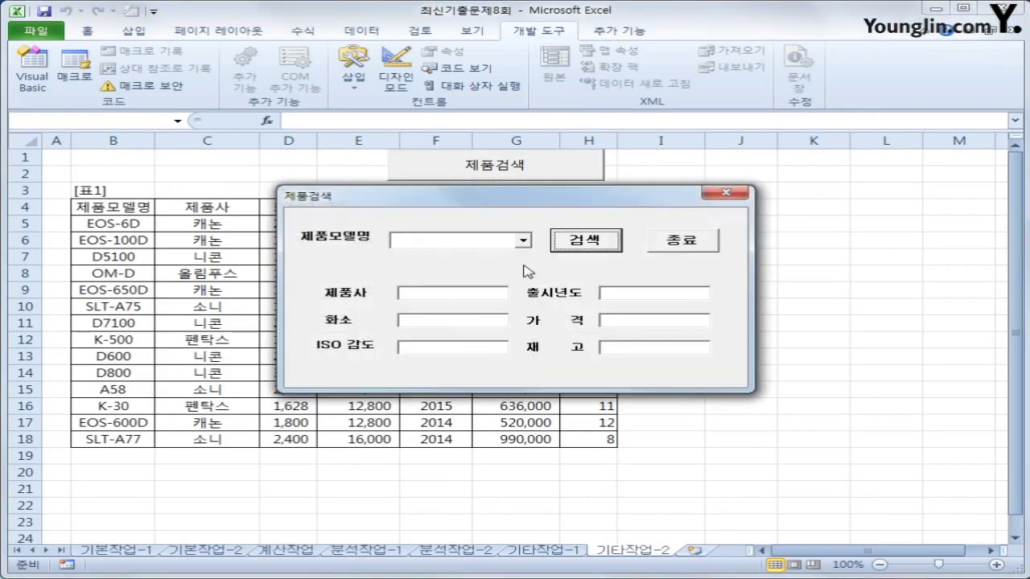
pyautogui.click(524, 240)
pyautogui.click(515, 253)
pyautogui.click(598, 248)
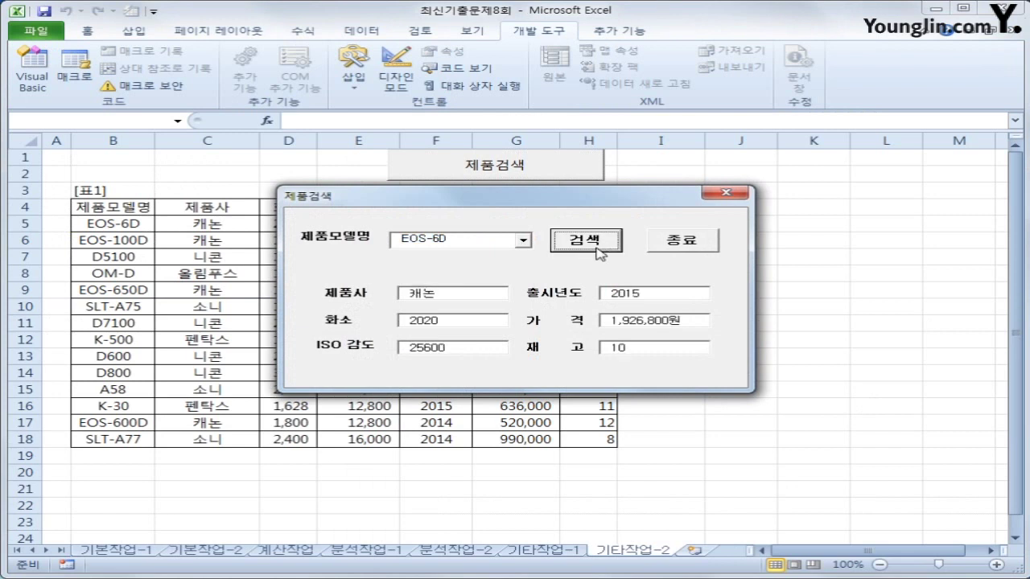
# Choose D5100 as the 제품모델명 in the form and run the search for it.
pyautogui.click(524, 239)
pyautogui.click(519, 273)
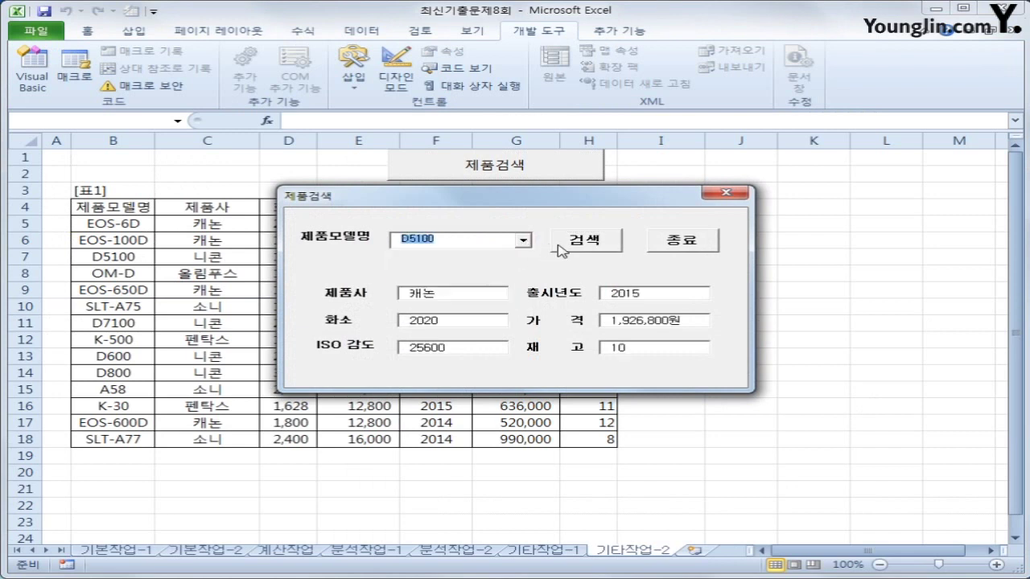
pyautogui.click(575, 244)
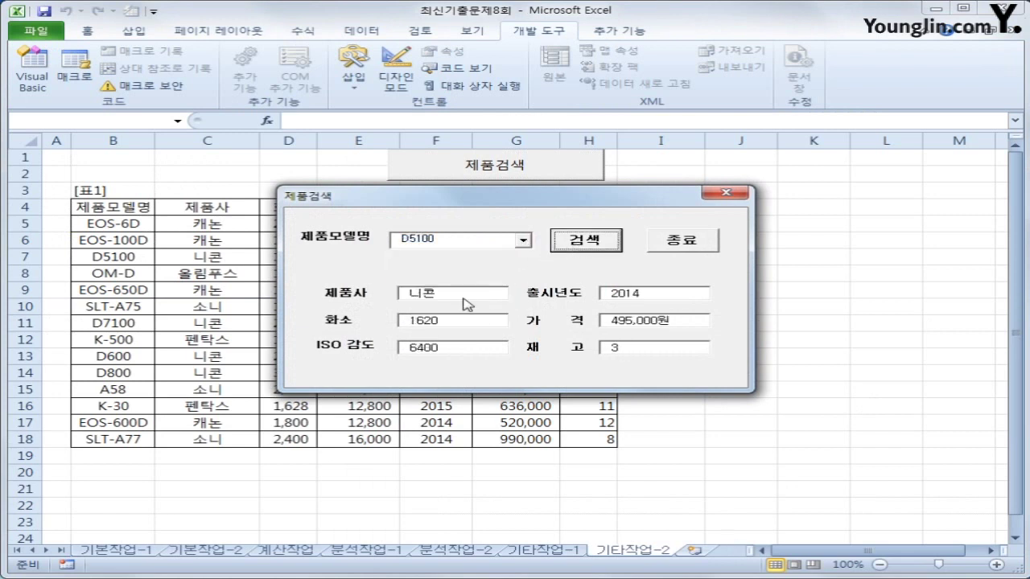